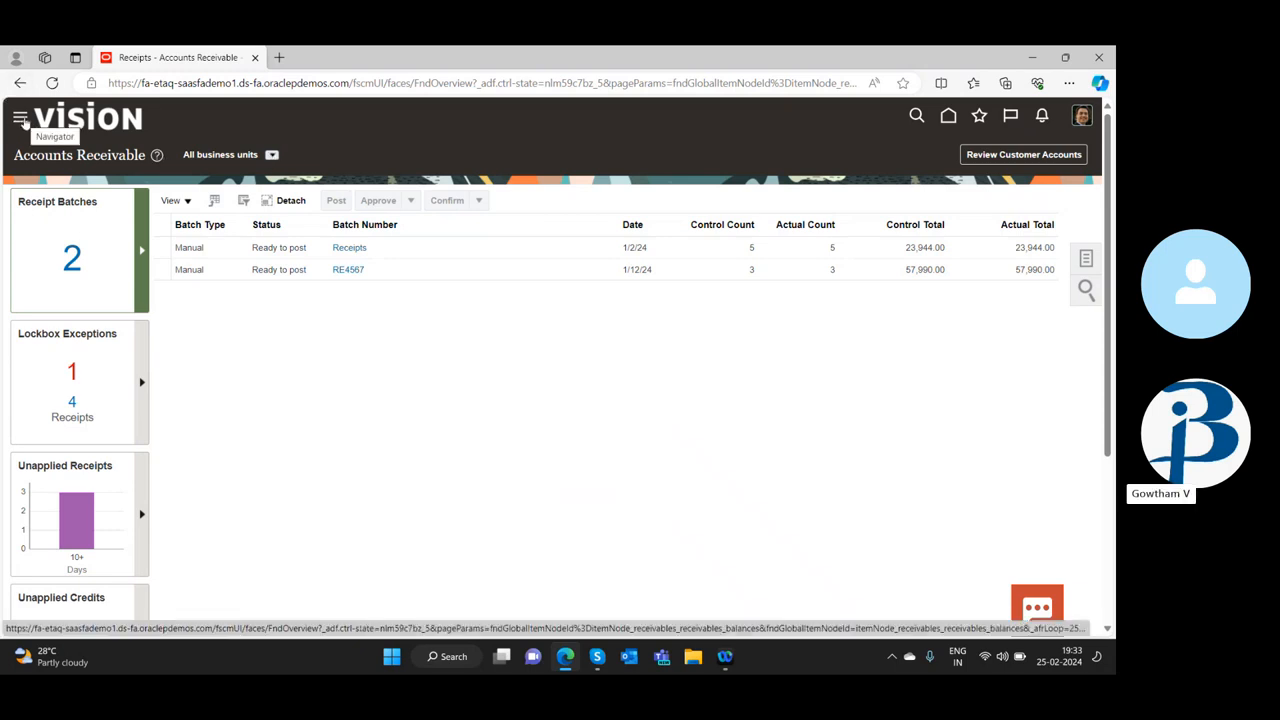
Leave the Accounts Receivable work area and return to the home page
{"action": "left_click", "coordinate": [20, 117]}
{"action": "left_click", "coordinate": [964, 120]}
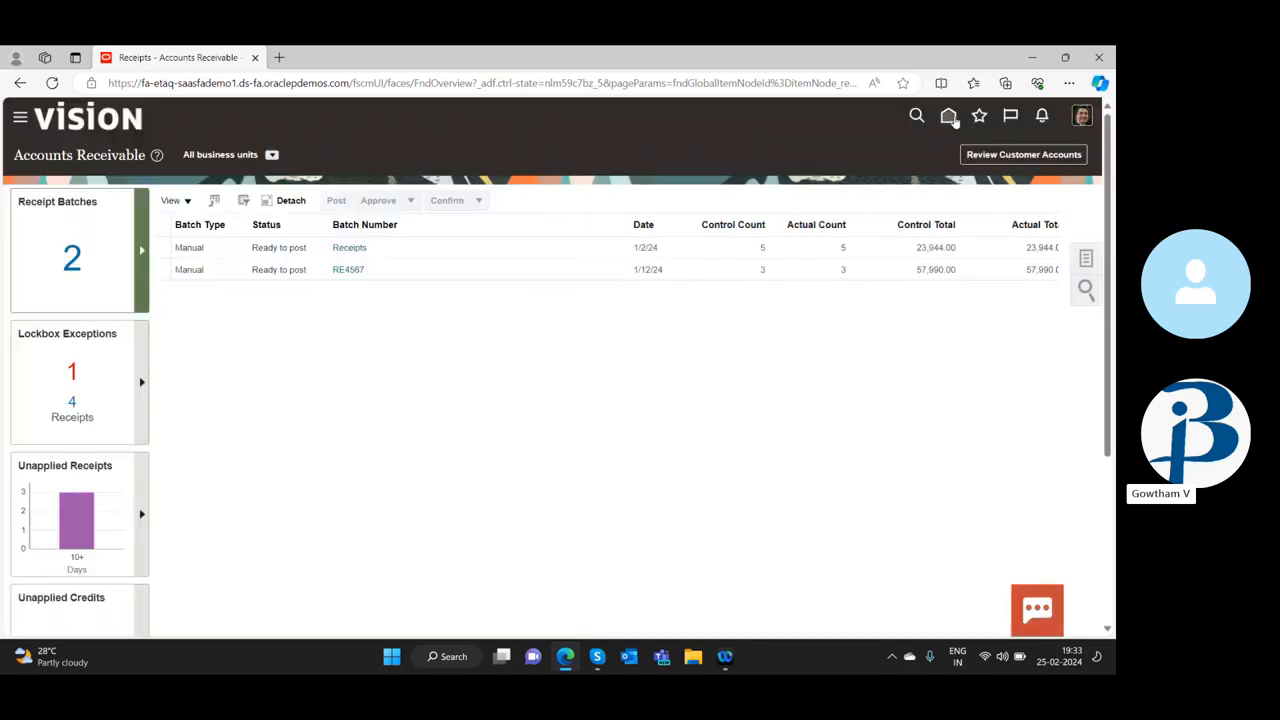
{"action": "left_click", "coordinate": [950, 117]}
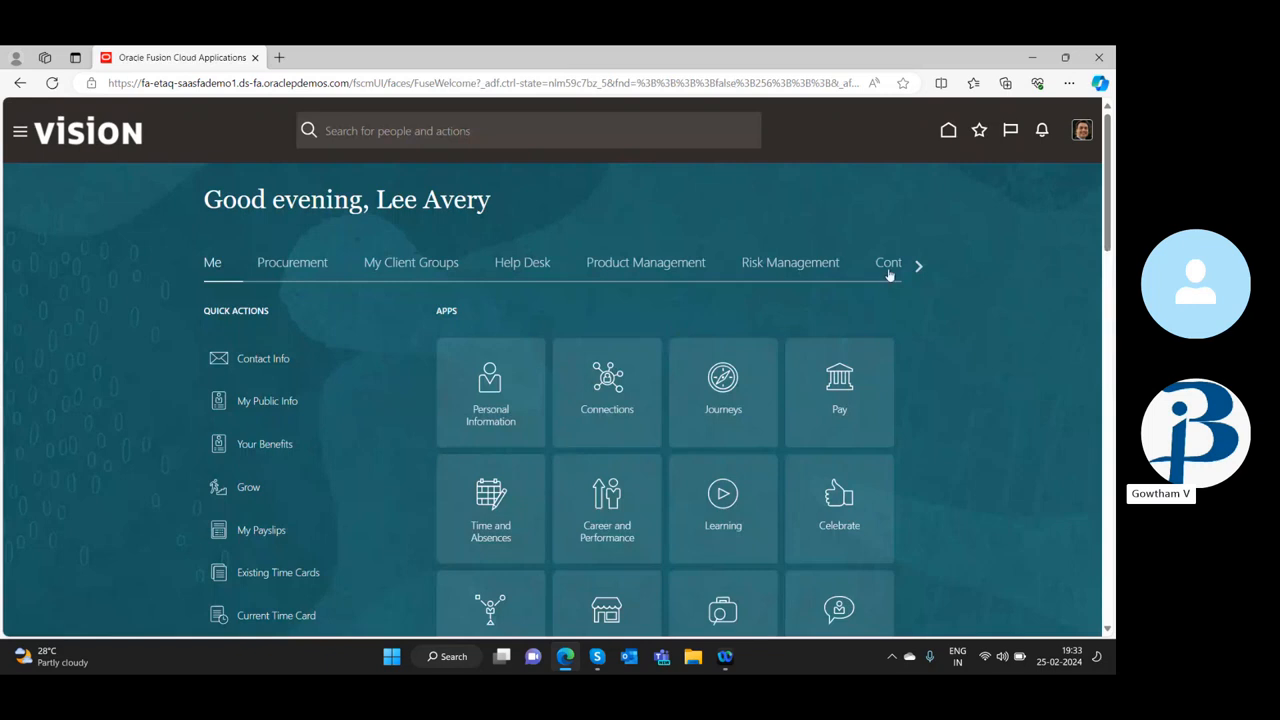
Find the Receivables group on the home page and open its Billing work area
{"action": "triple_click", "coordinate": [921, 270]}
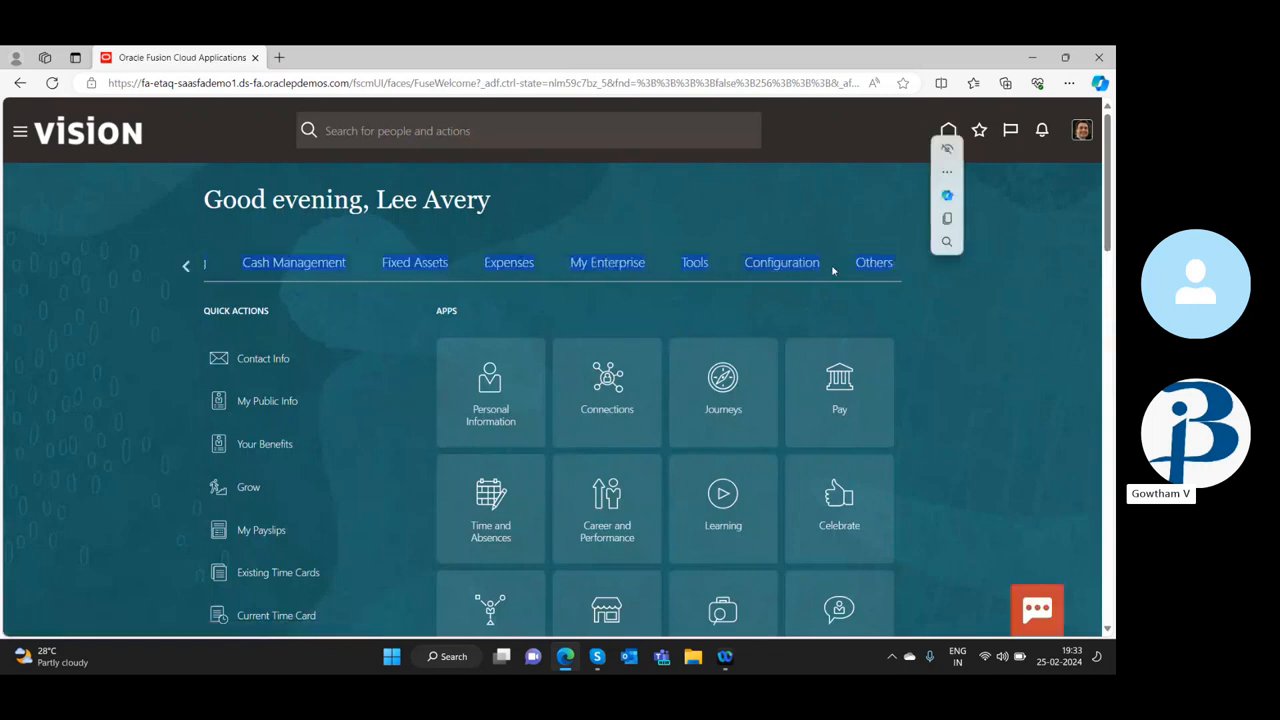
{"action": "left_click", "coordinate": [766, 217]}
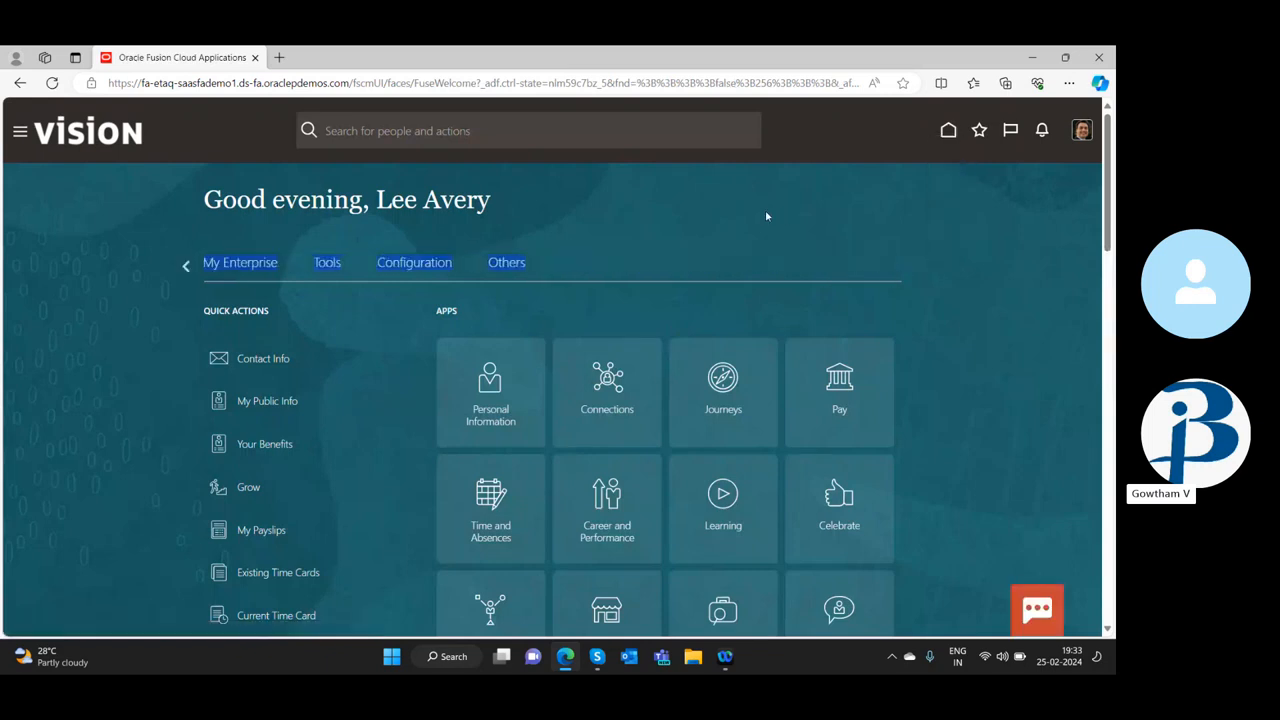
{"action": "left_click", "coordinate": [186, 267]}
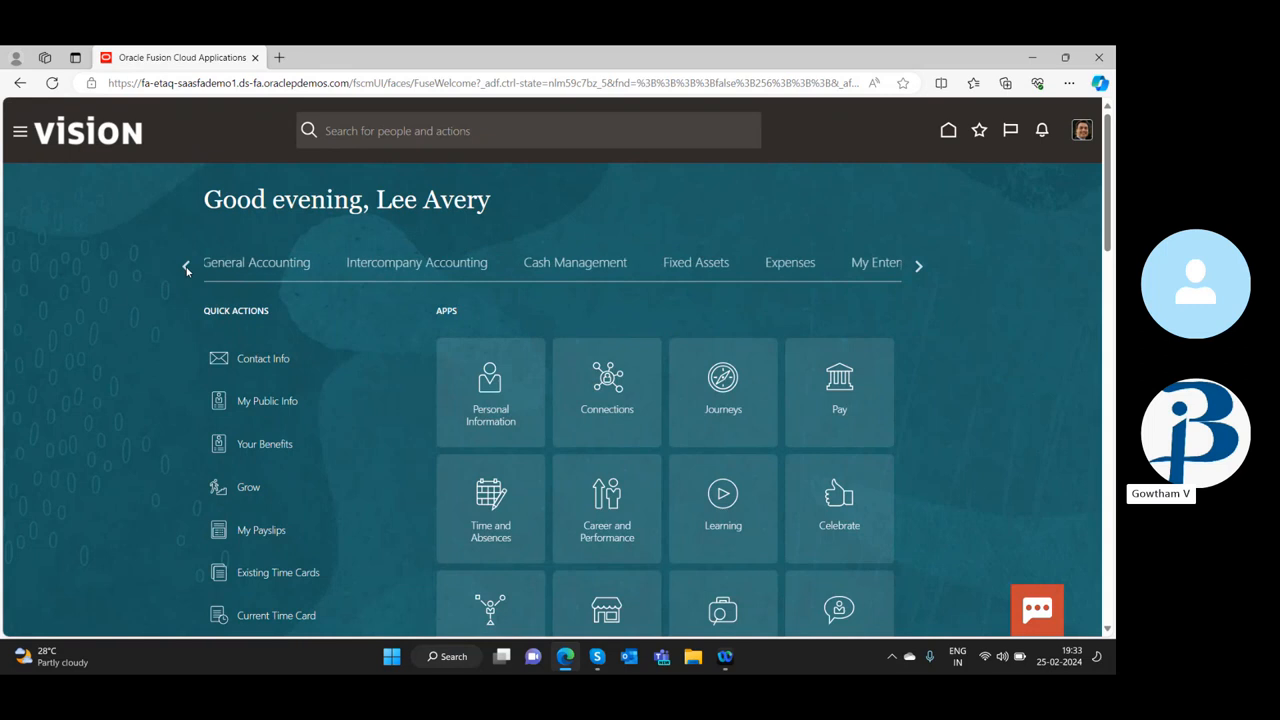
{"action": "left_click", "coordinate": [186, 267]}
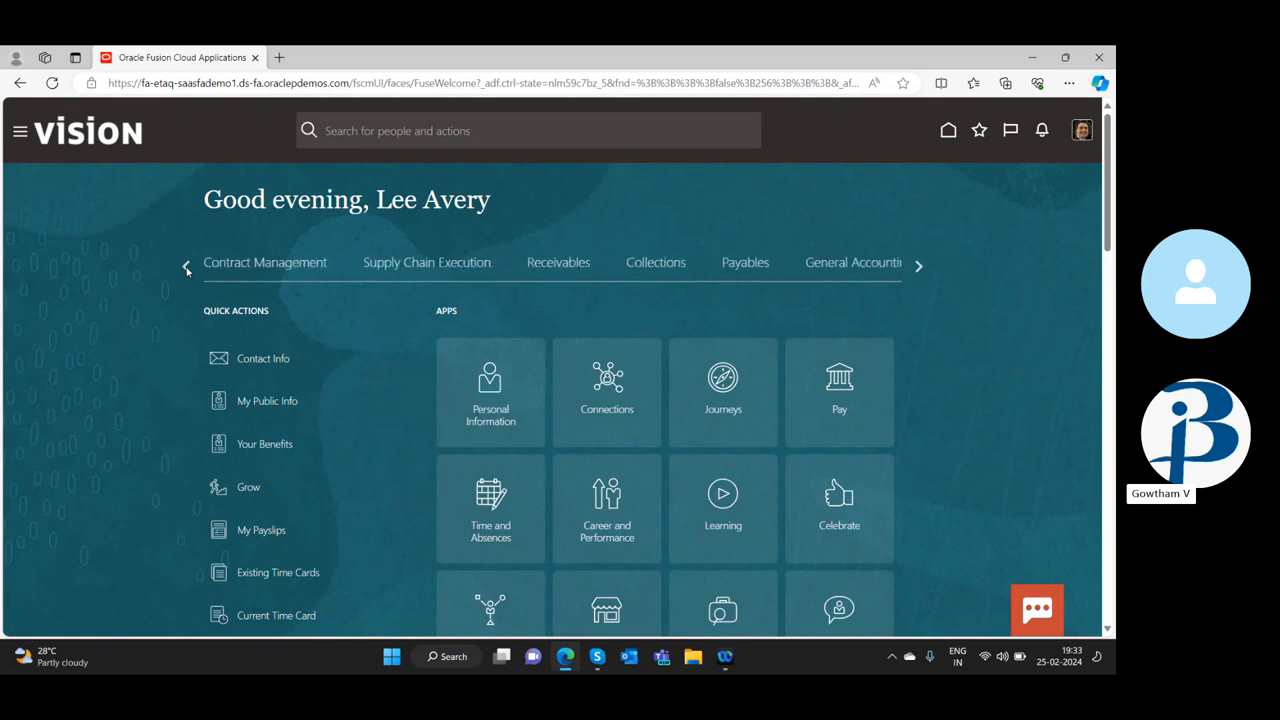
{"action": "left_click", "coordinate": [918, 268]}
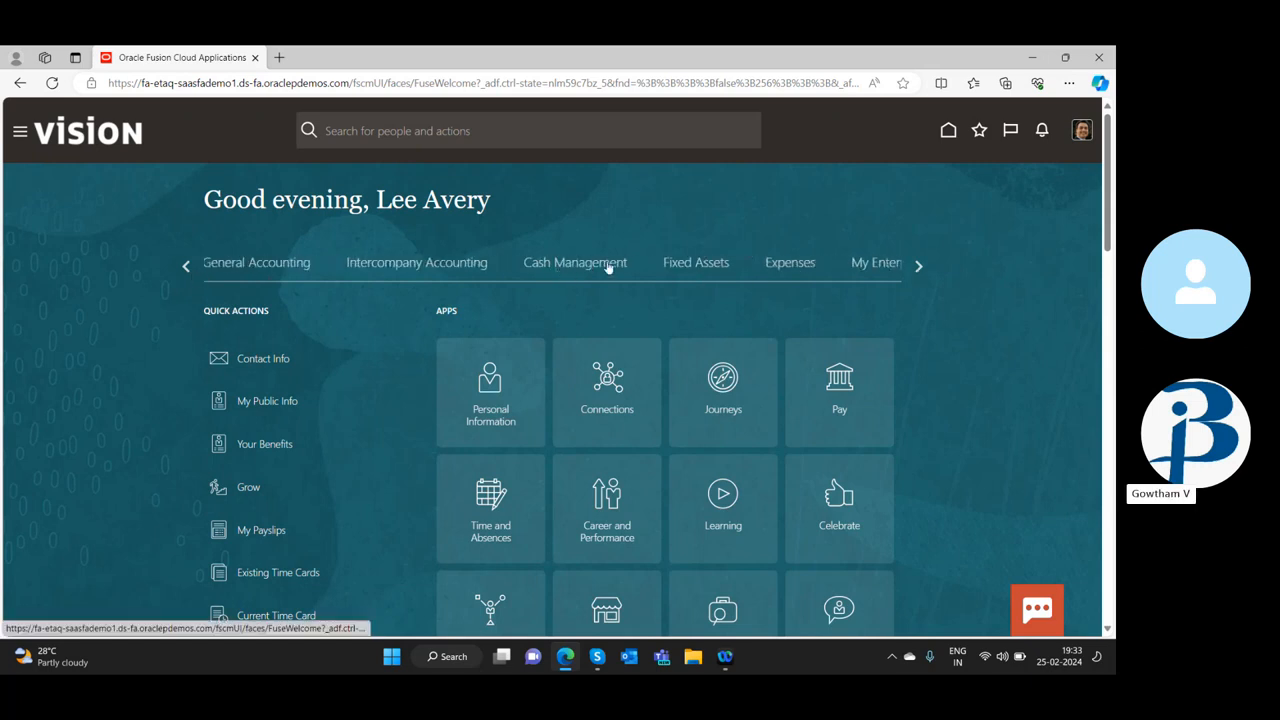
{"action": "left_click", "coordinate": [918, 268]}
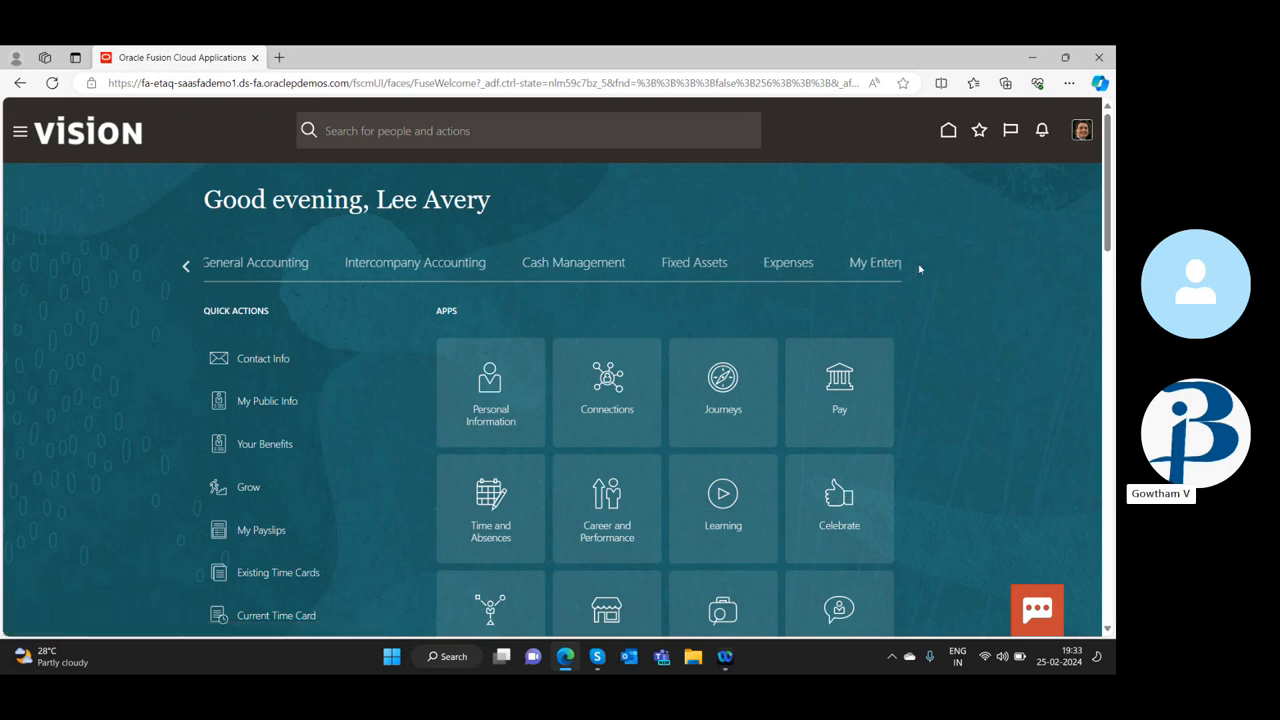
{"action": "left_click", "coordinate": [187, 267]}
{"action": "left_click", "coordinate": [185, 267]}
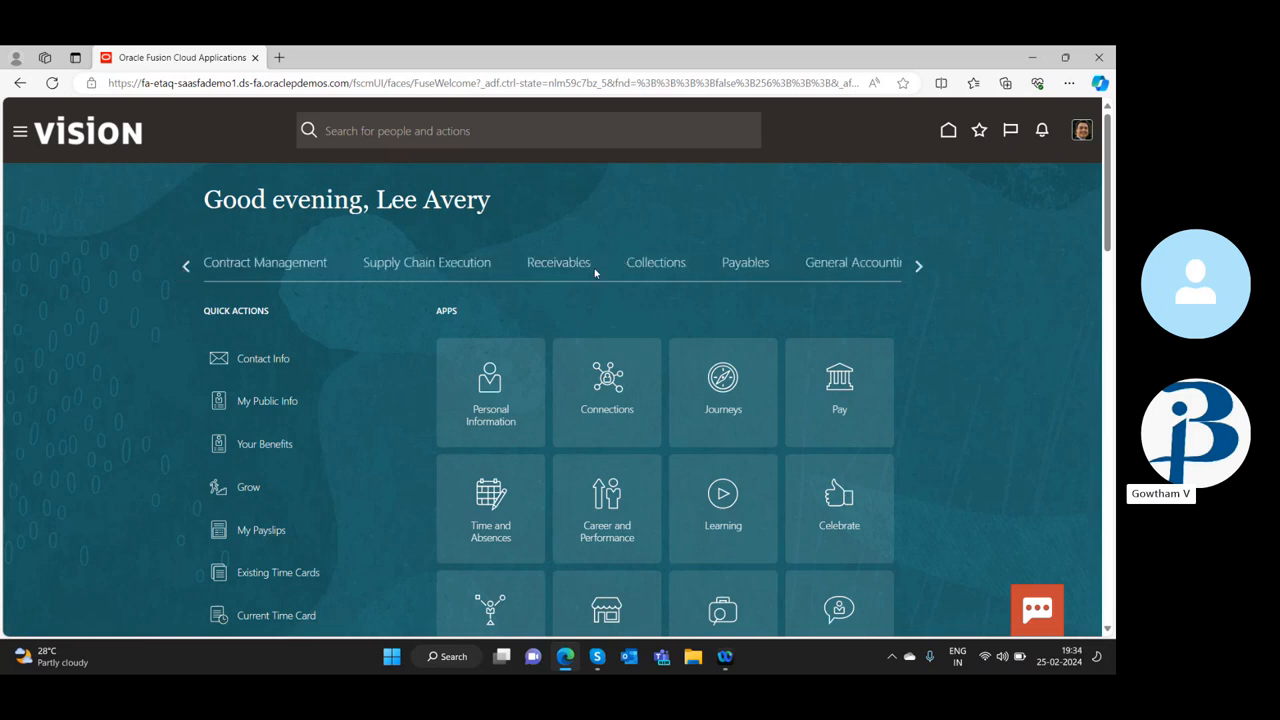
{"action": "left_click", "coordinate": [545, 272]}
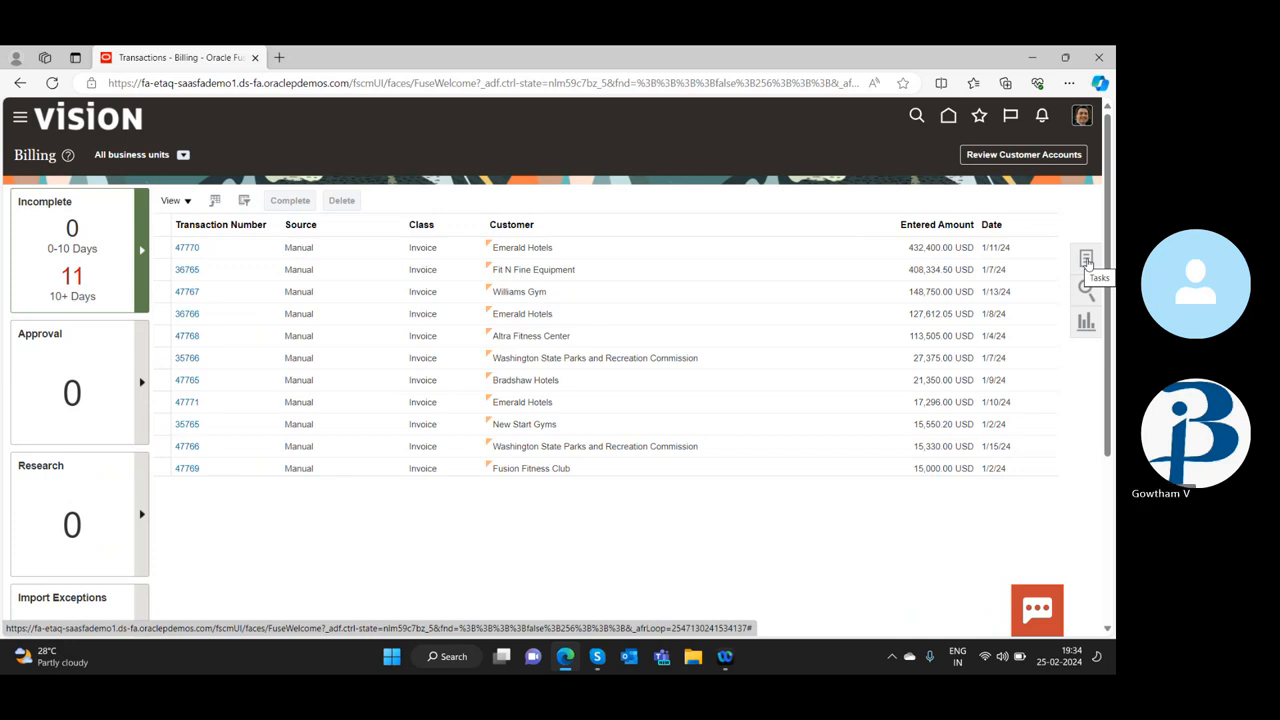
Show the Billing tasks and start creating a new transaction
{"action": "left_click", "coordinate": [1086, 260]}
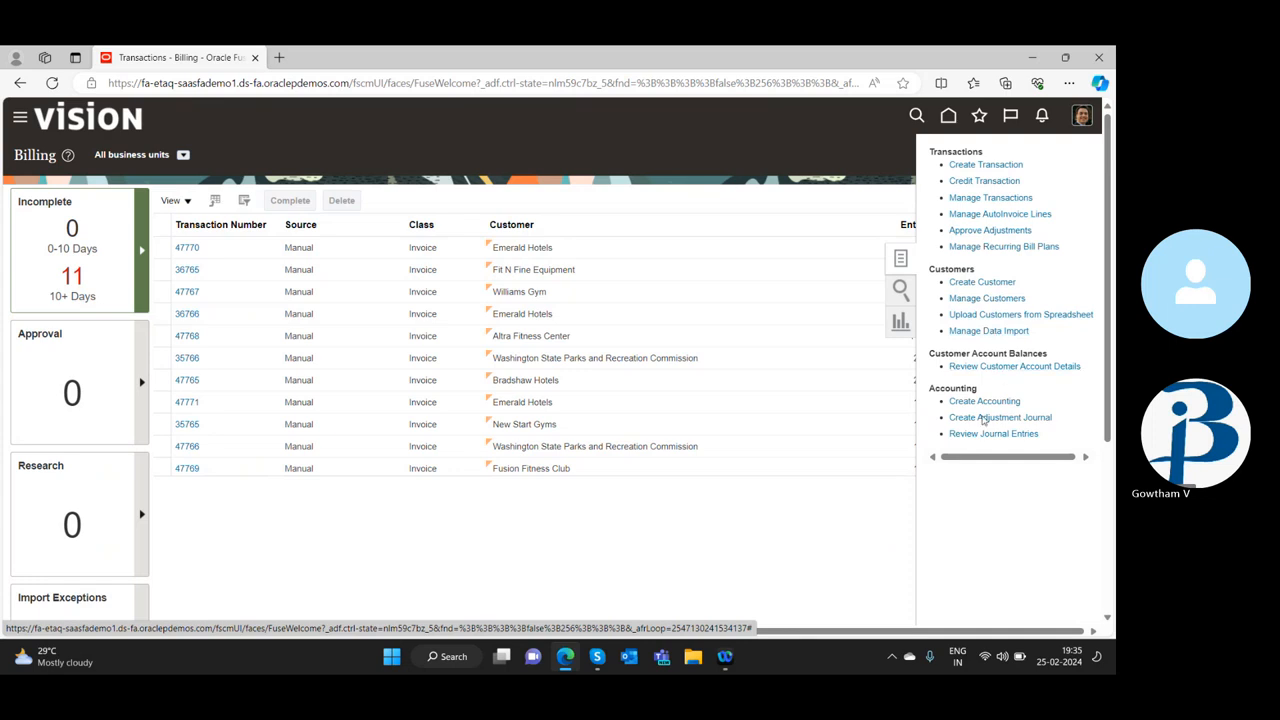
{"action": "scroll", "coordinate": [1012, 403], "scroll_direction": "down", "scroll_amount": 2}
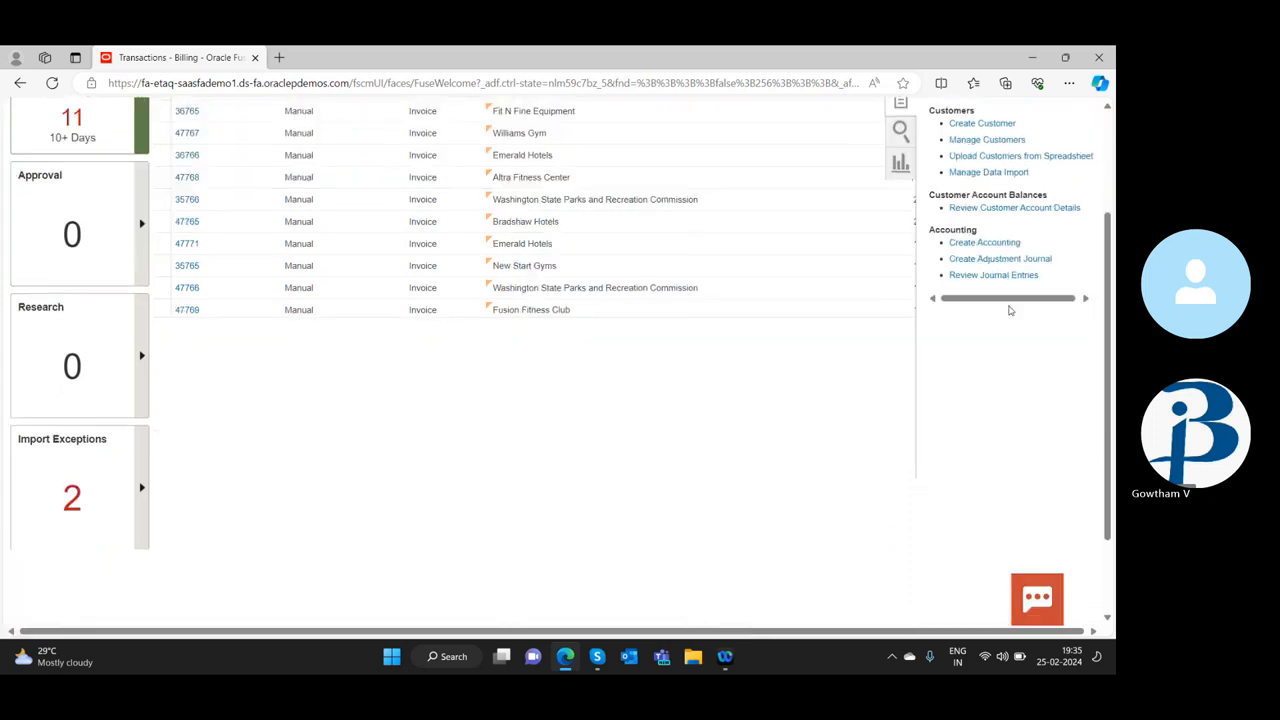
{"action": "scroll", "coordinate": [1010, 290], "scroll_direction": "up", "scroll_amount": 2}
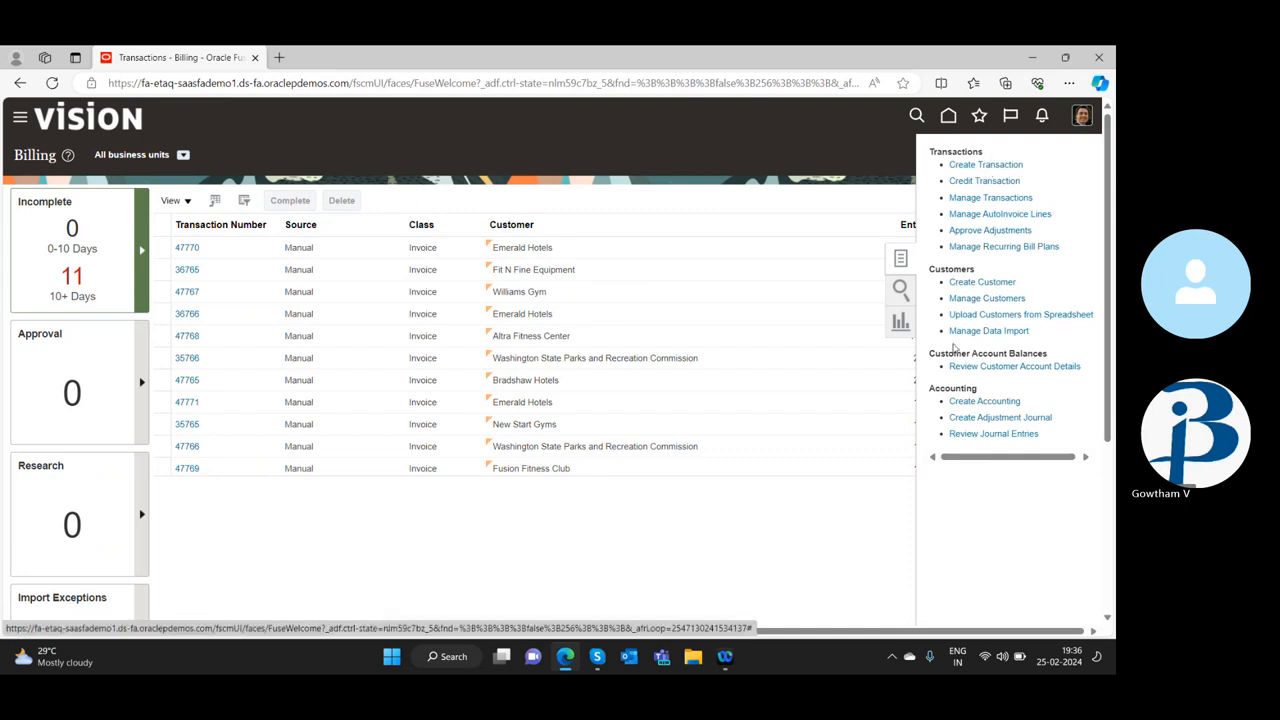
{"action": "left_click", "coordinate": [965, 166]}
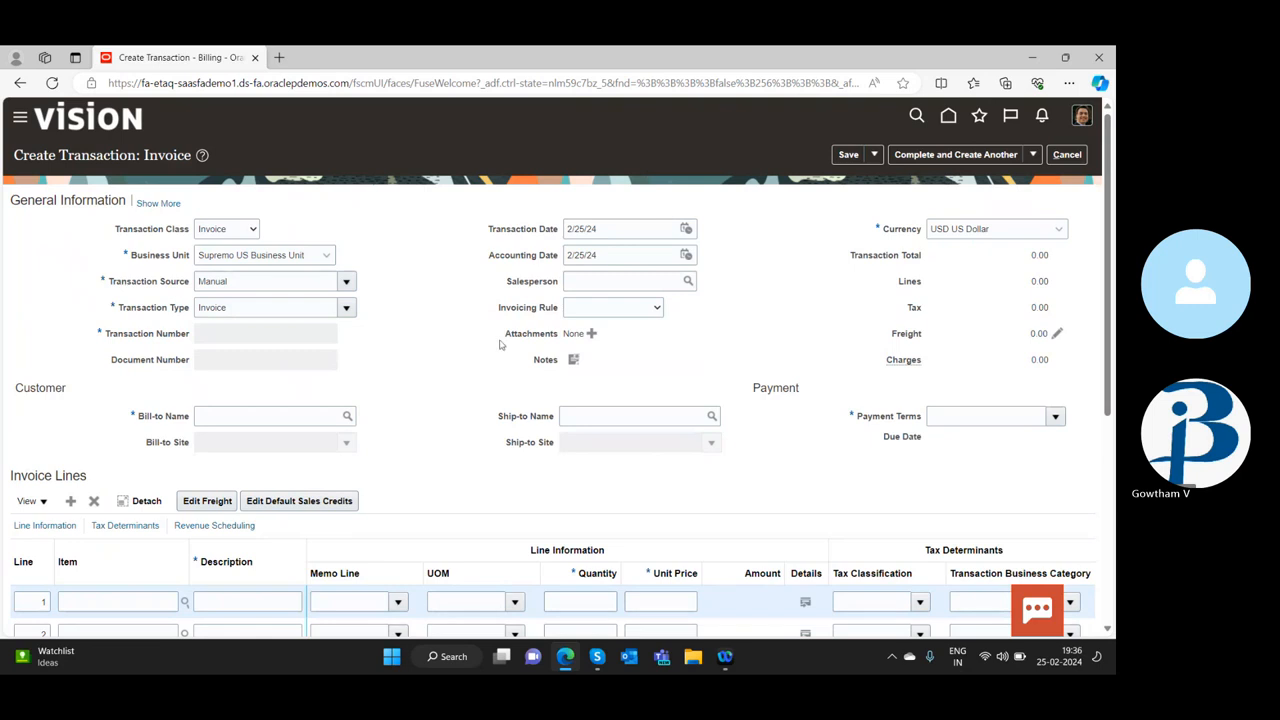
Set the transaction class to Invoice and check the business unit choices, keeping Supremo US Business Unit
{"action": "left_click", "coordinate": [234, 231]}
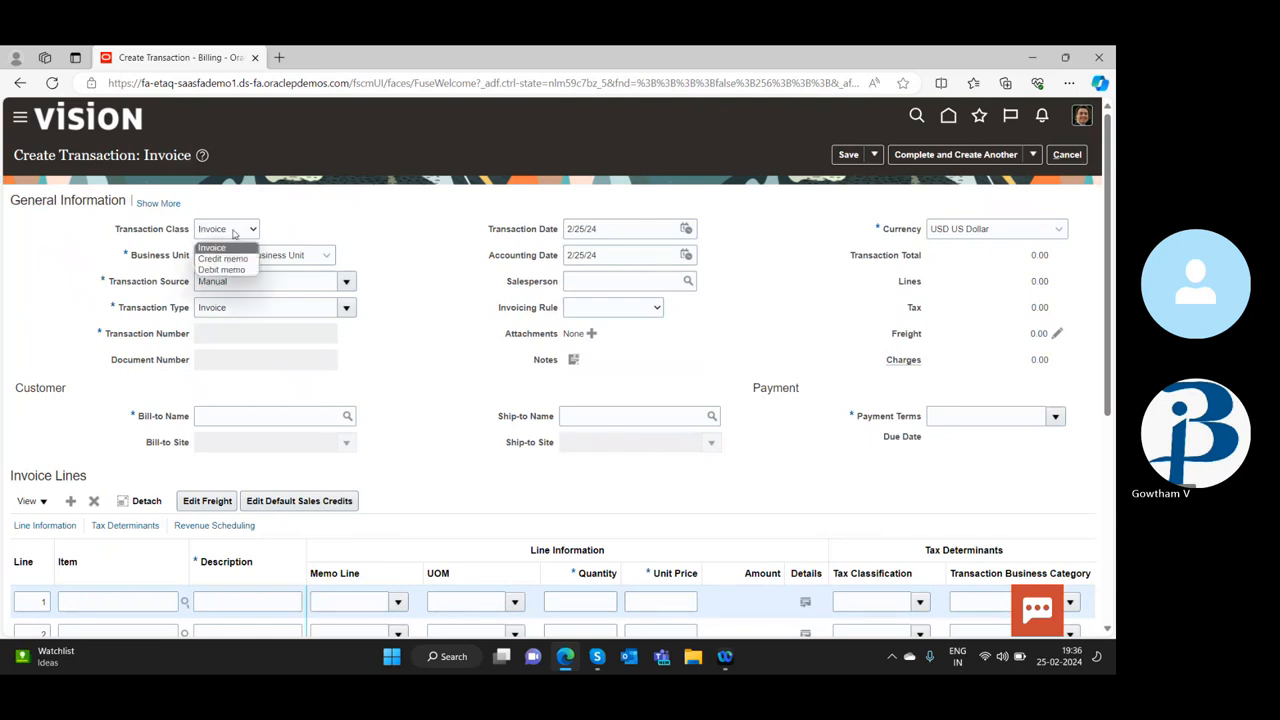
{"action": "left_click", "coordinate": [212, 247]}
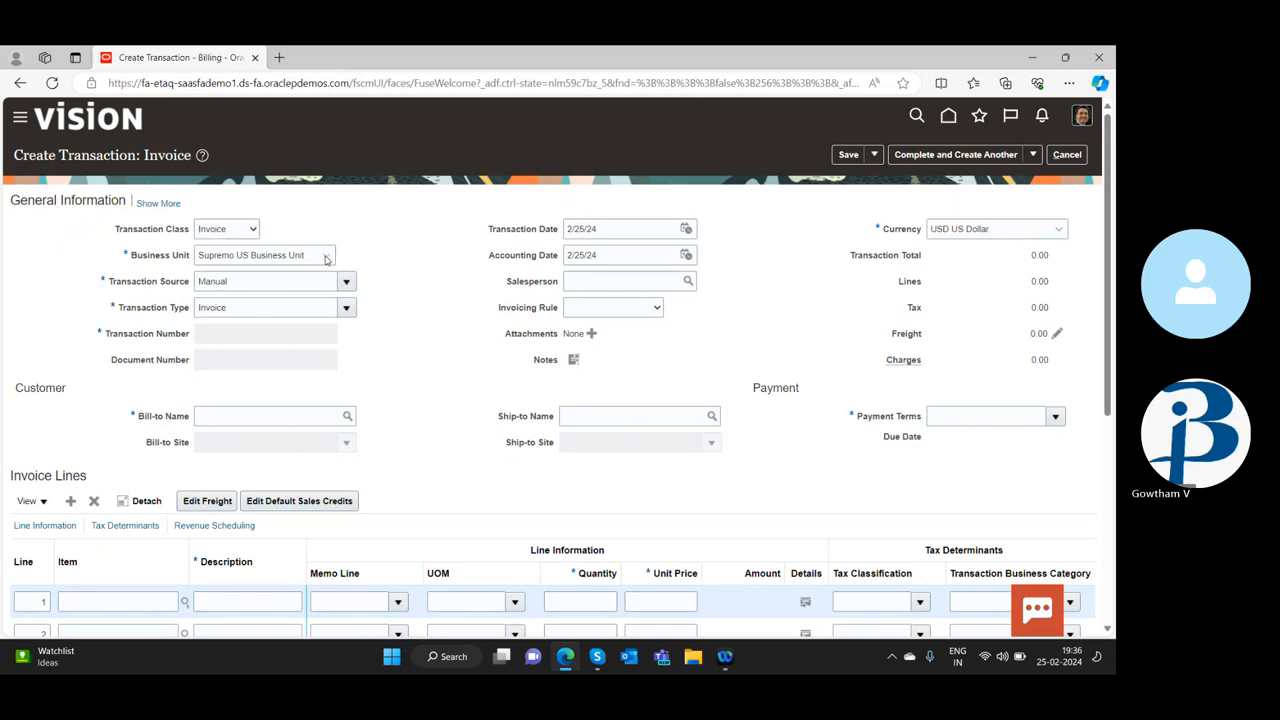
{"action": "left_click", "coordinate": [327, 258]}
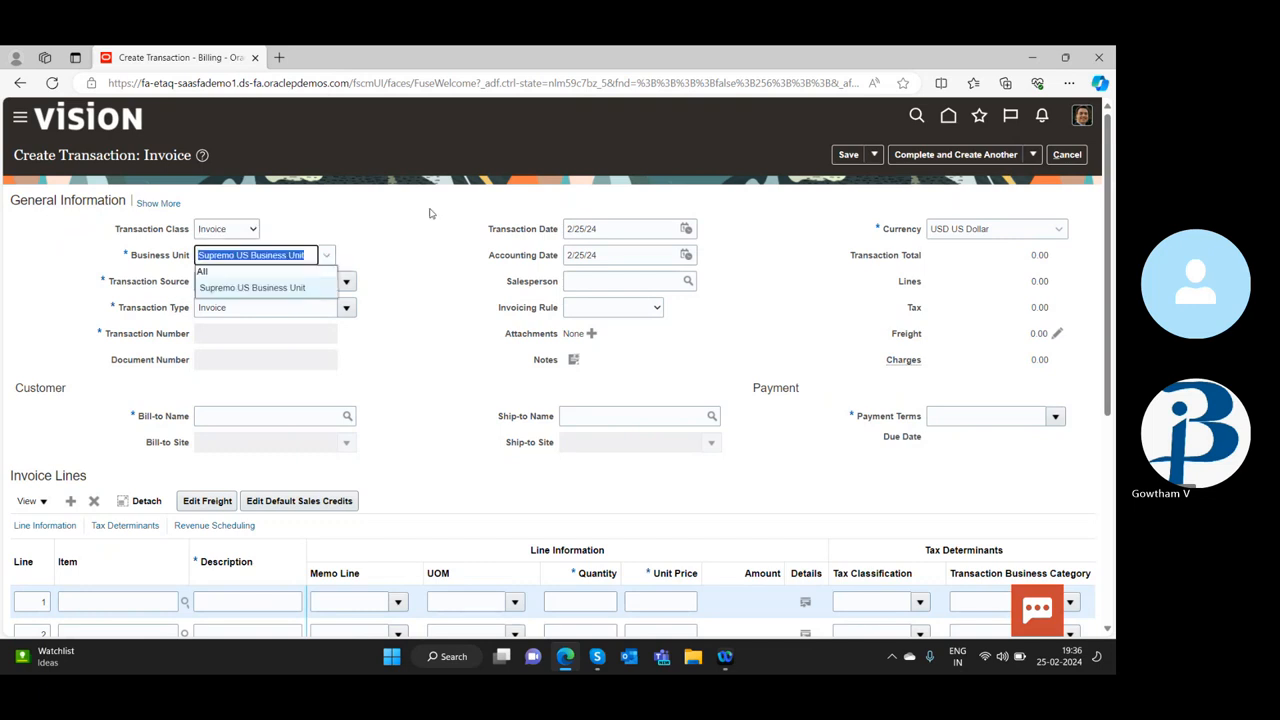
{"action": "left_click", "coordinate": [388, 234]}
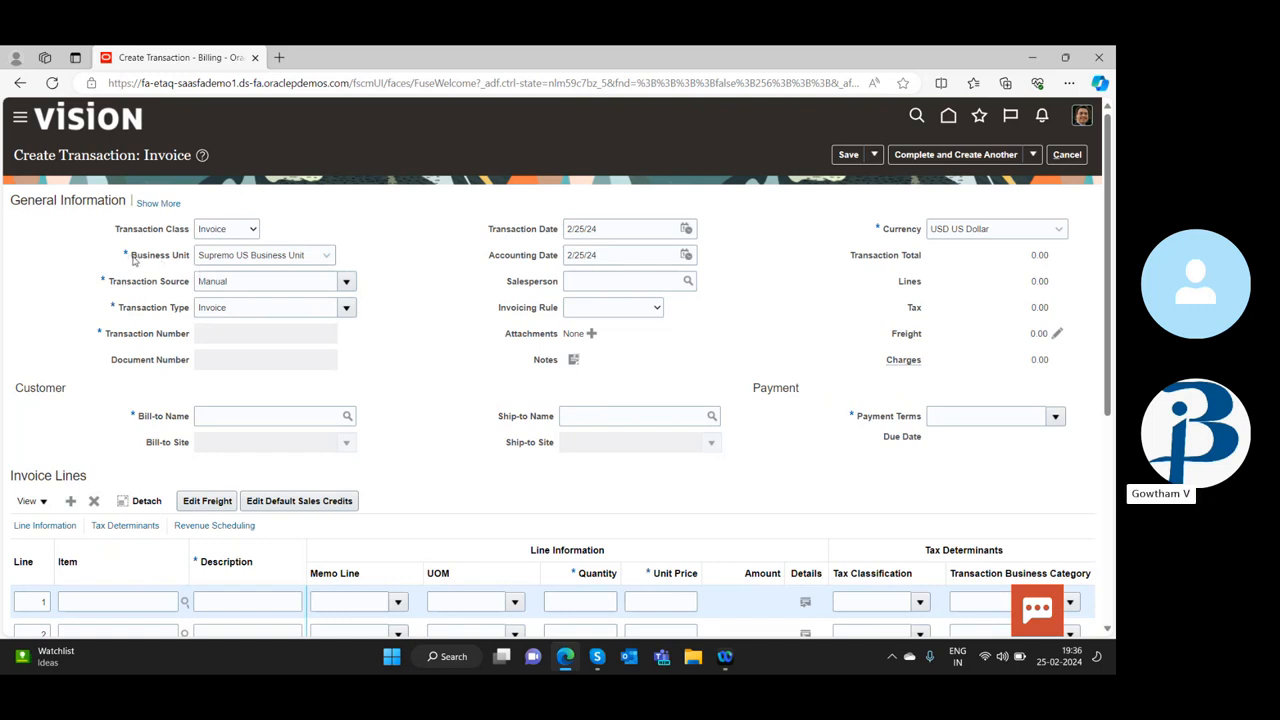
{"action": "left_click_drag", "start_coordinate": [130, 256], "coordinate": [192, 258]}
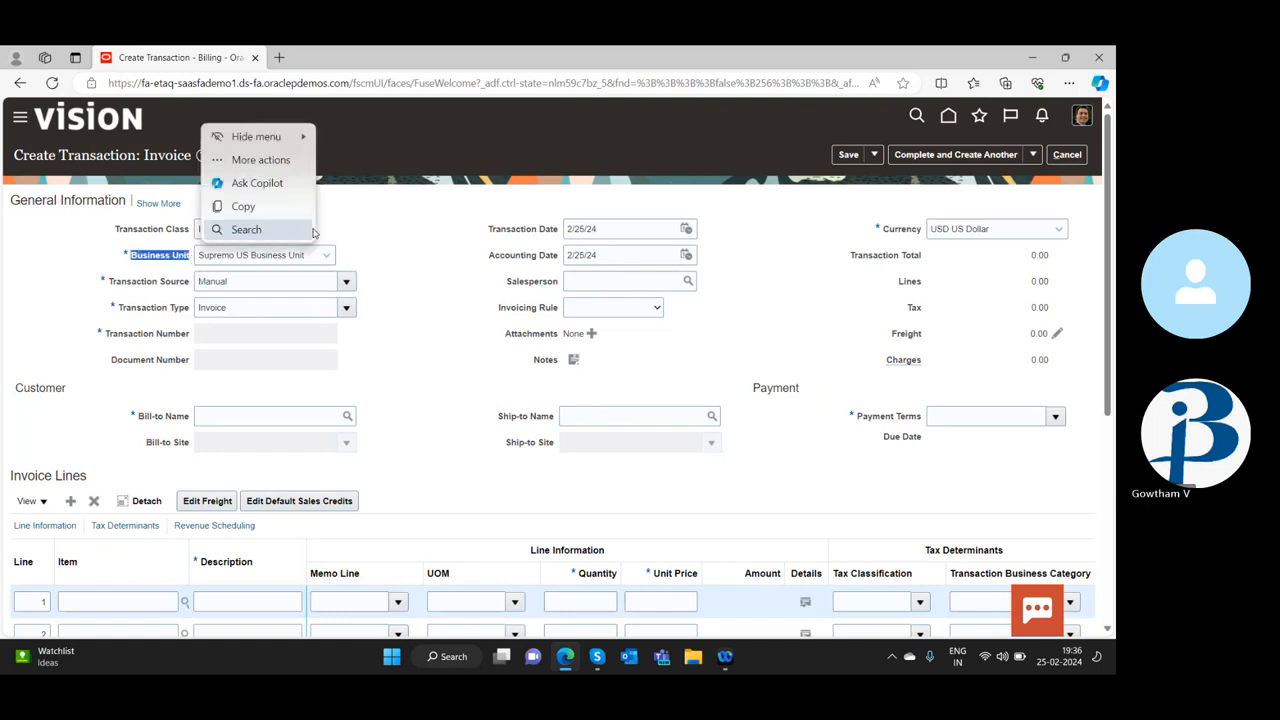
{"action": "left_click", "coordinate": [361, 298]}
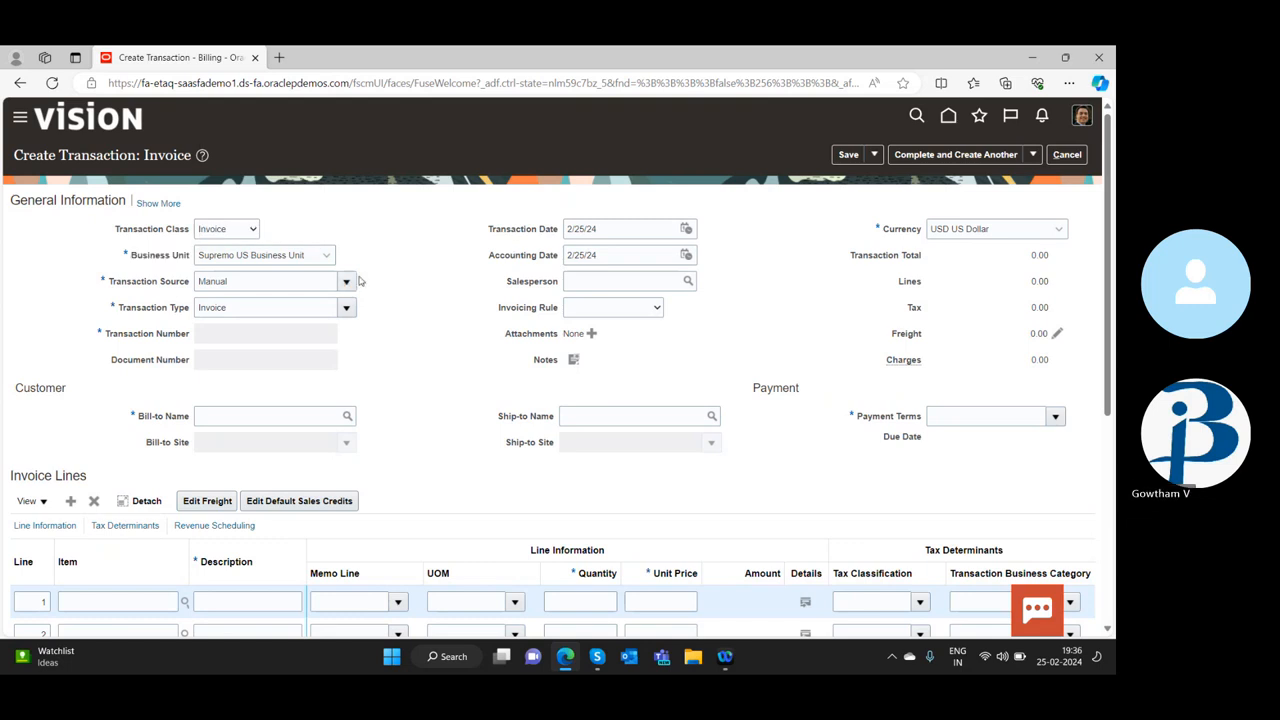
Review the available transaction sources and choose Manual for the invoice
{"action": "left_click", "coordinate": [347, 281]}
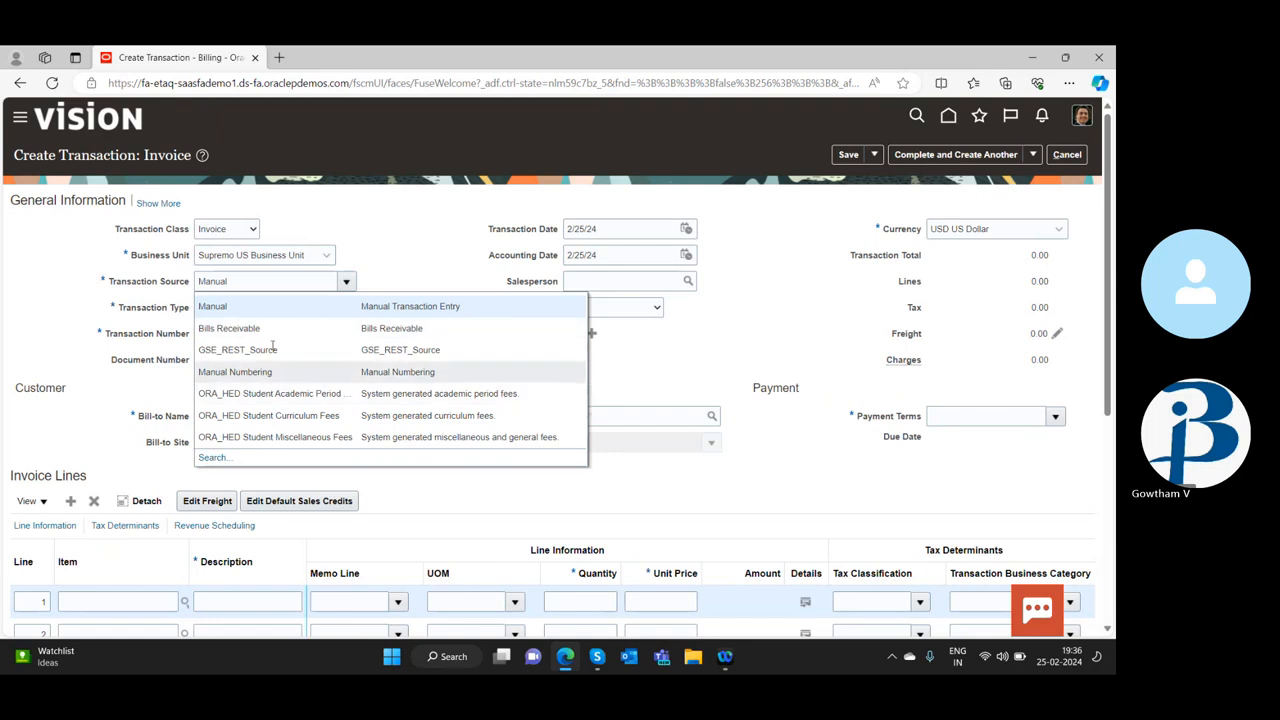
{"action": "scroll", "coordinate": [260, 393], "scroll_direction": "down", "scroll_amount": 2}
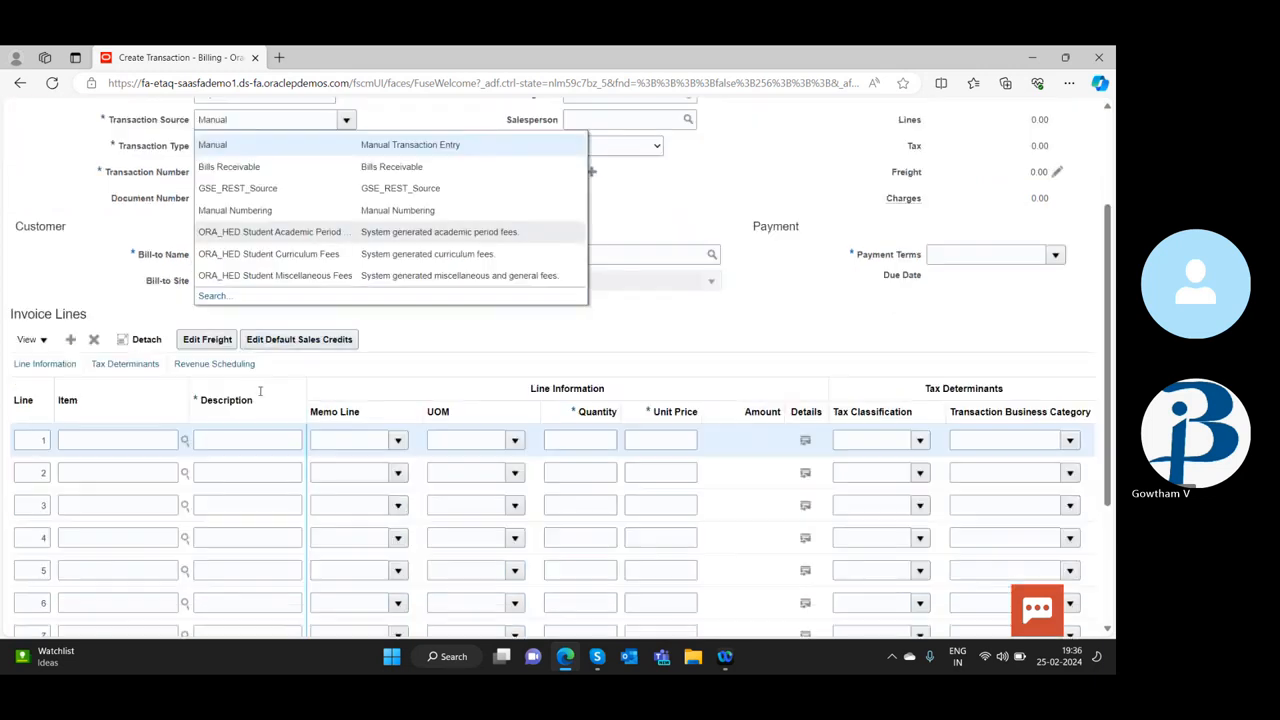
{"action": "scroll", "coordinate": [256, 345], "scroll_direction": "up", "scroll_amount": 2}
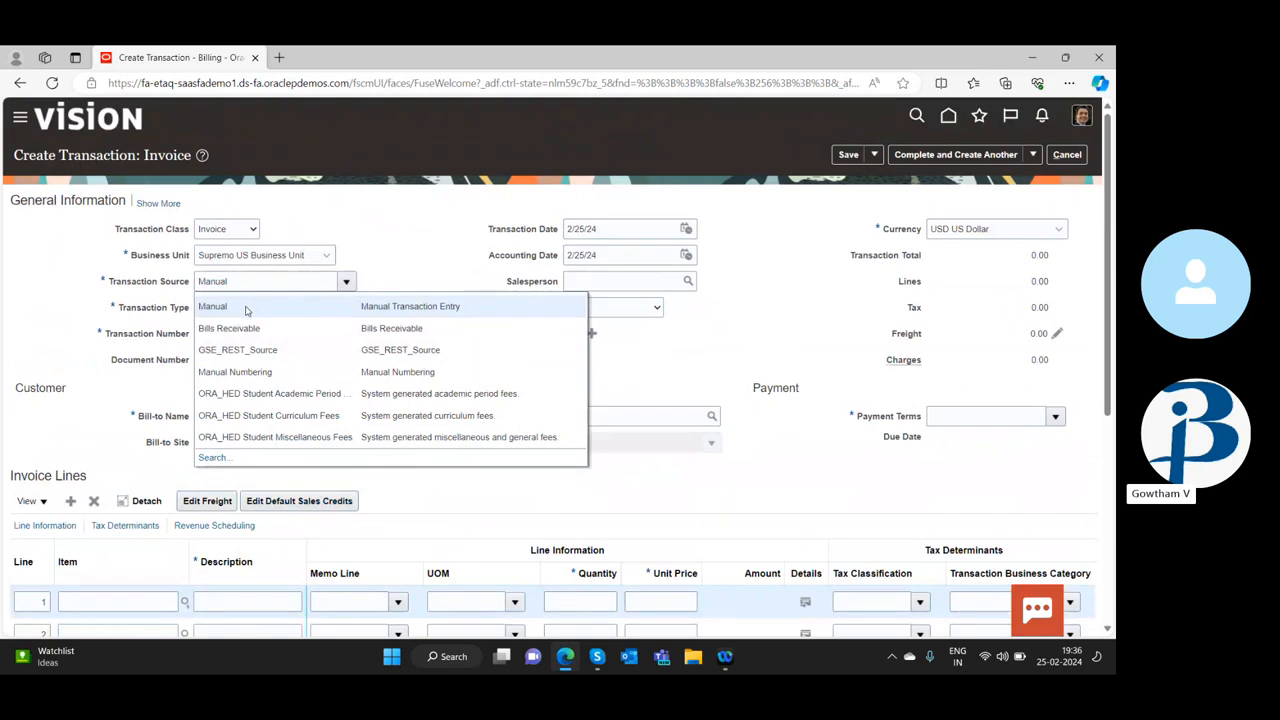
{"action": "left_click", "coordinate": [246, 310]}
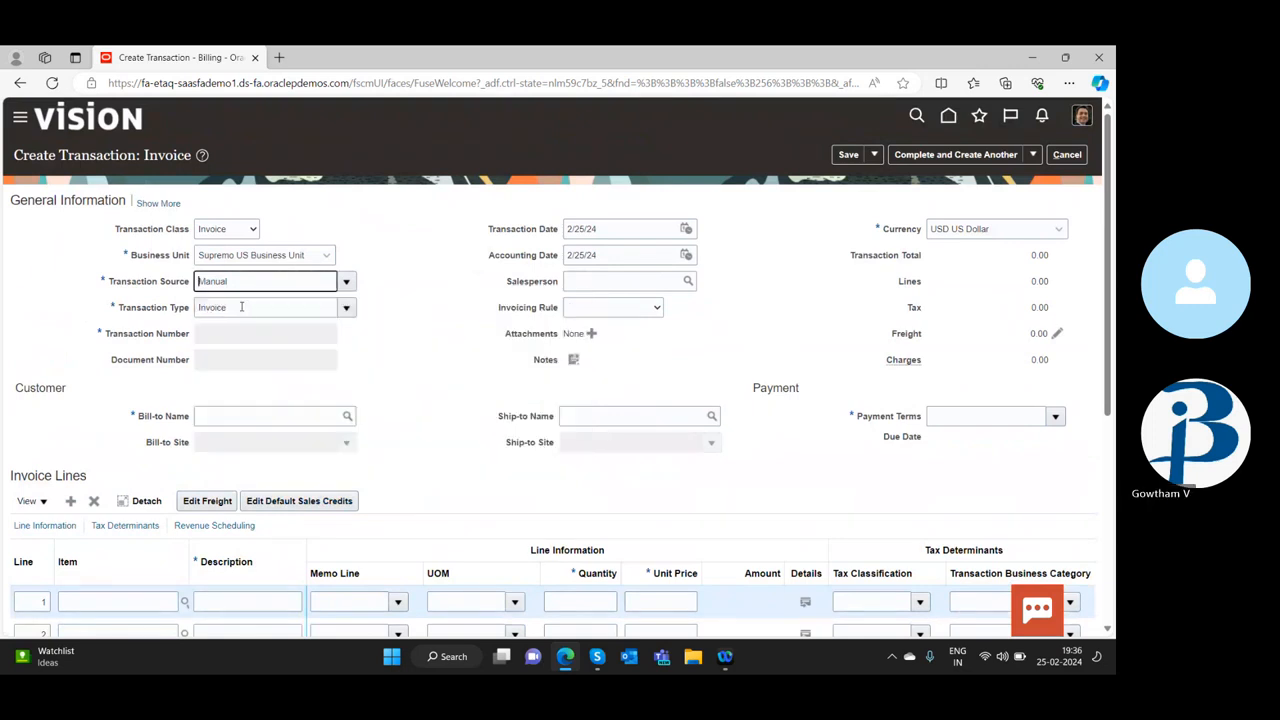
Review the available transaction types and choose Invoice, the regular invoice type
{"action": "left_click", "coordinate": [346, 308]}
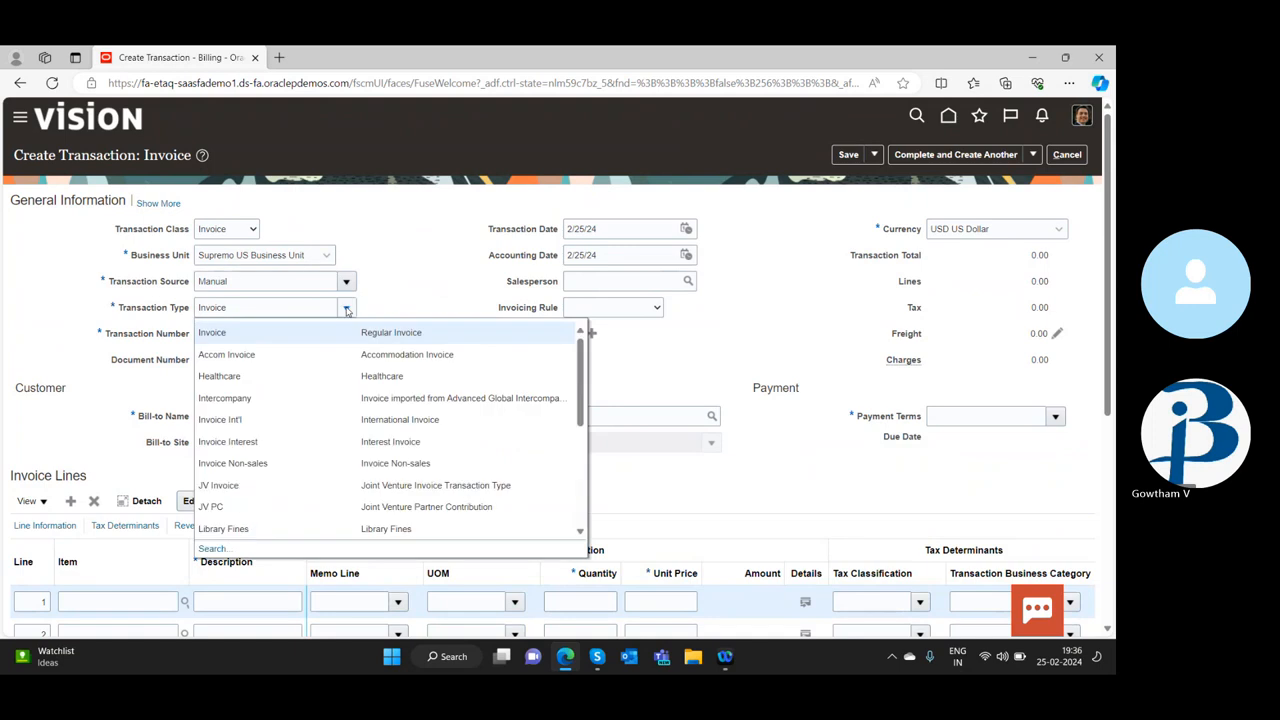
{"action": "scroll", "coordinate": [260, 410], "scroll_direction": "down", "scroll_amount": 8}
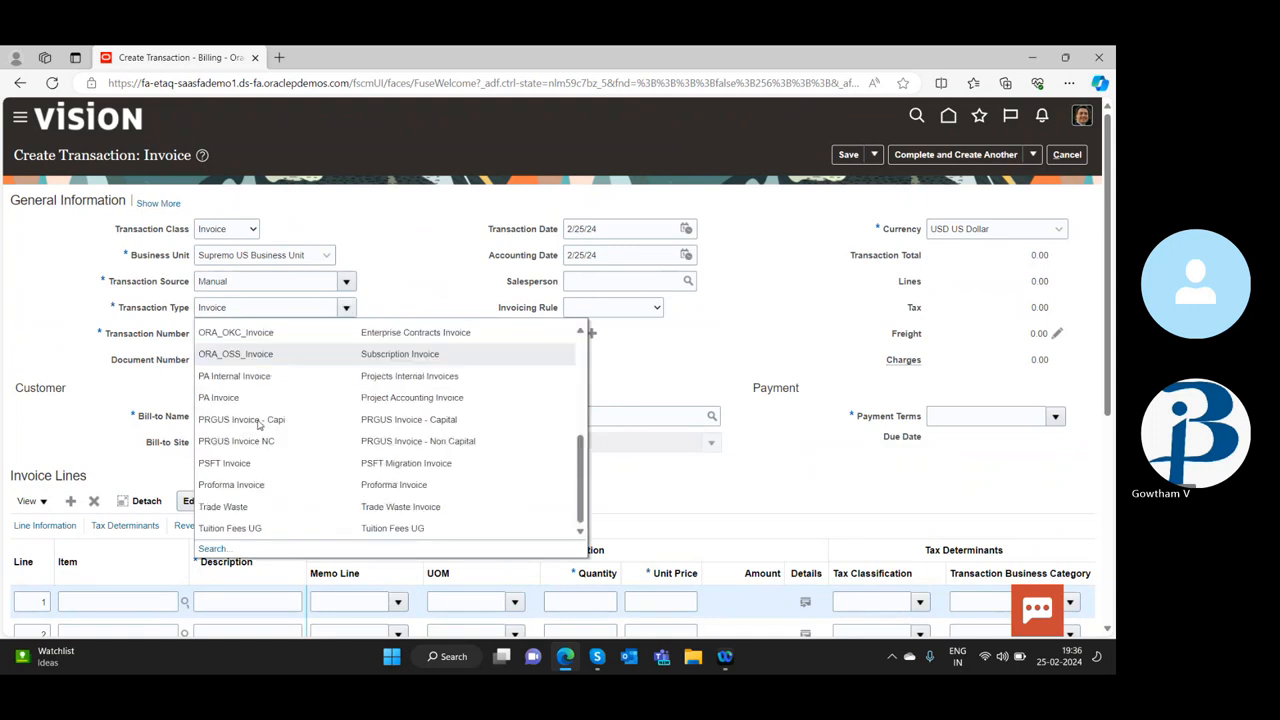
{"action": "scroll", "coordinate": [279, 392], "scroll_direction": "up", "scroll_amount": 4}
{"action": "scroll", "coordinate": [280, 391], "scroll_direction": "down", "scroll_amount": 2}
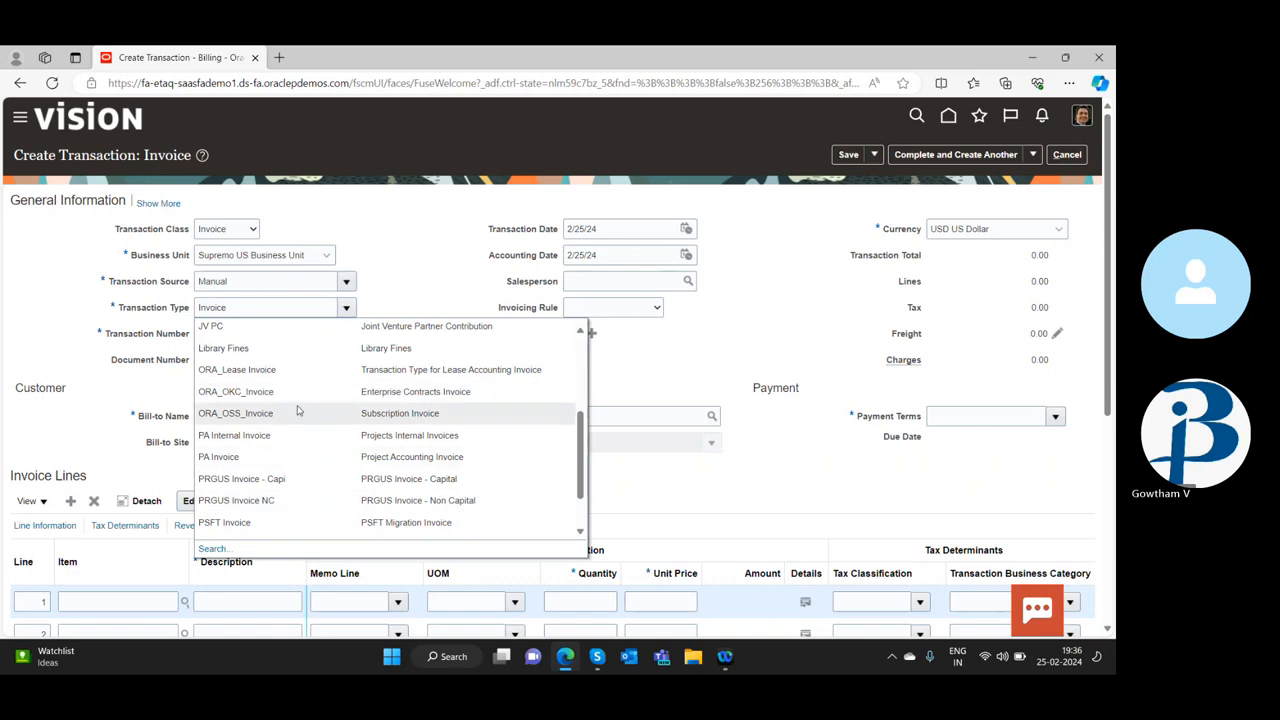
{"action": "scroll", "coordinate": [290, 410], "scroll_direction": "up", "scroll_amount": 4}
{"action": "left_click", "coordinate": [273, 336]}
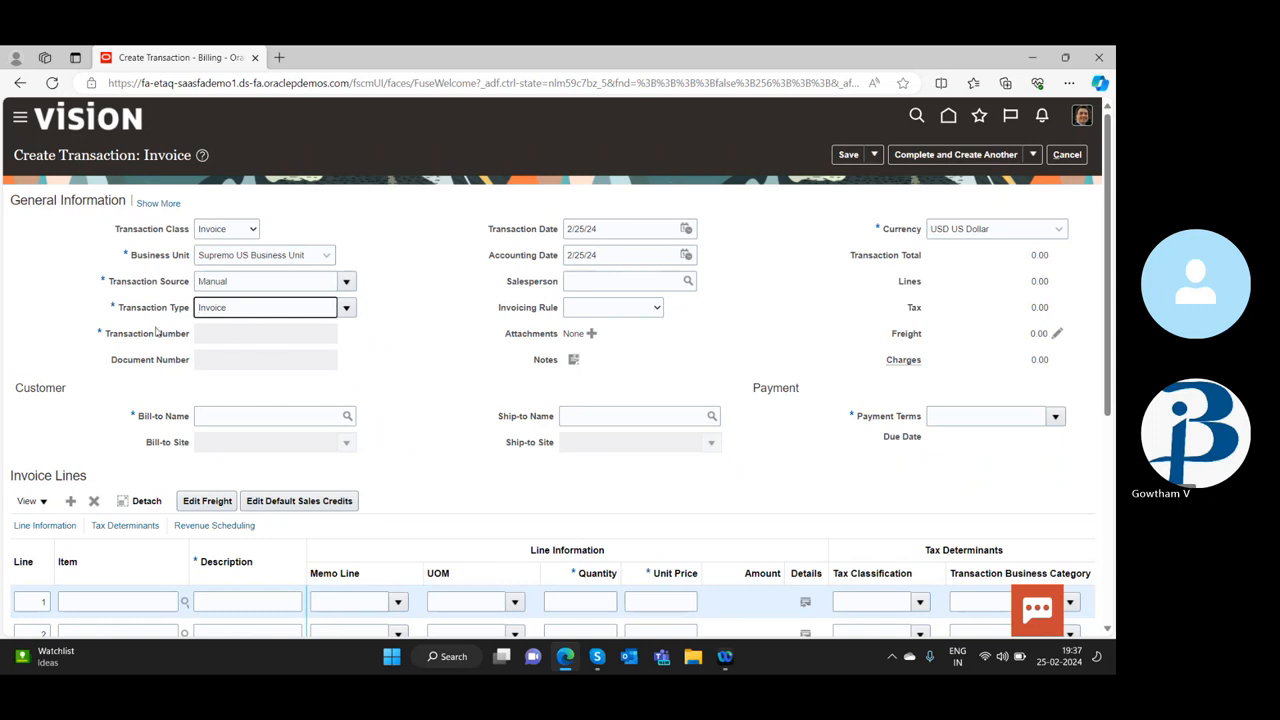
{"action": "left_click", "coordinate": [237, 337]}
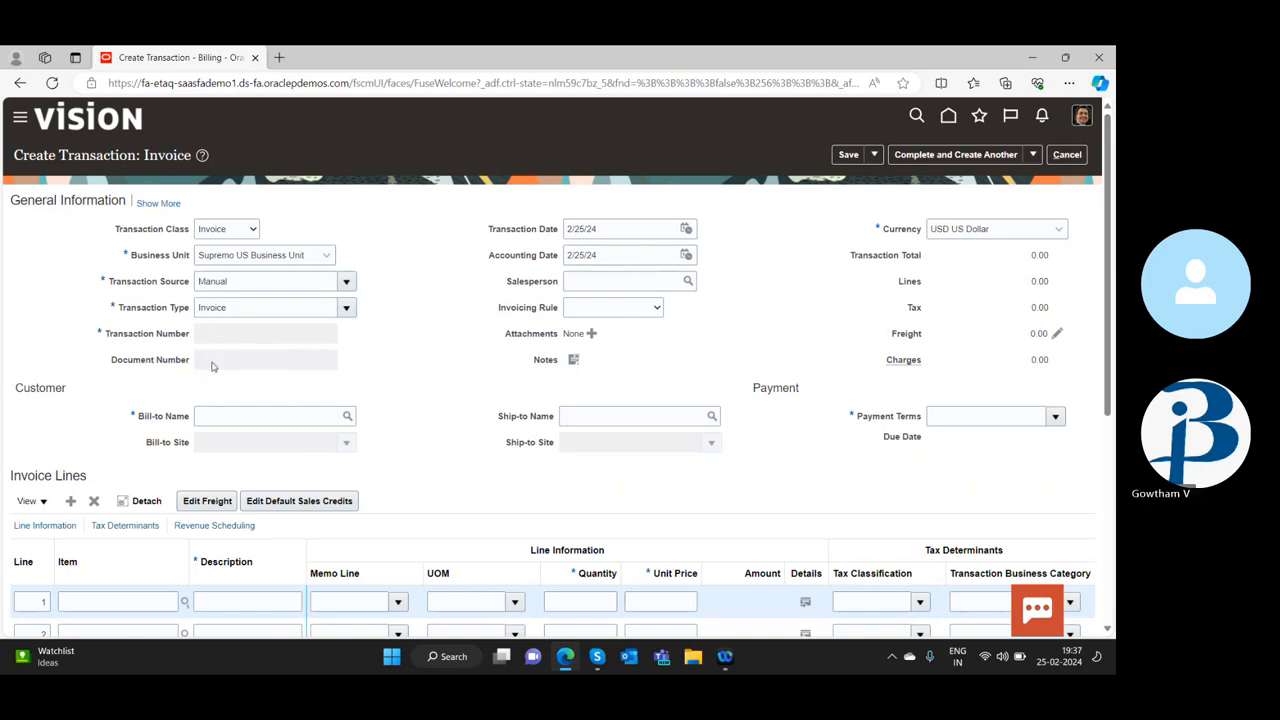
Open the bill-to customer search and try to search for names matching A%
{"action": "scroll", "coordinate": [218, 362], "scroll_direction": "down", "scroll_amount": 1}
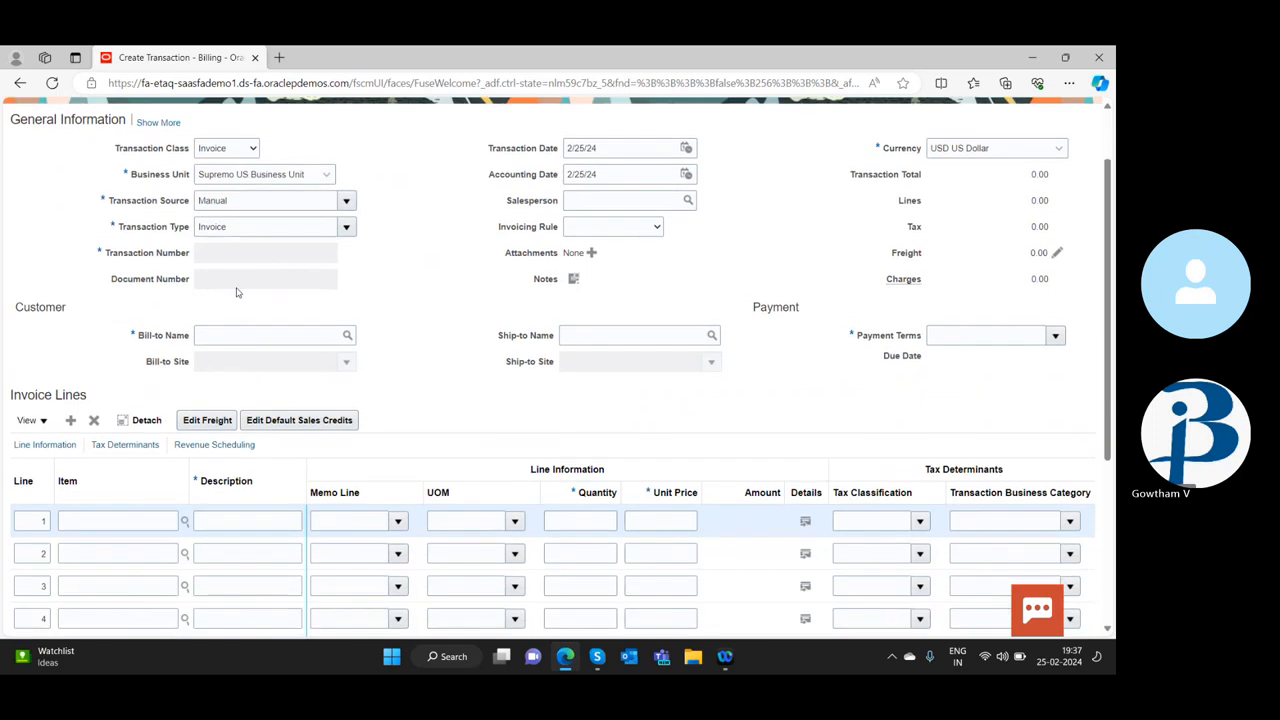
{"action": "left_click", "coordinate": [348, 340]}
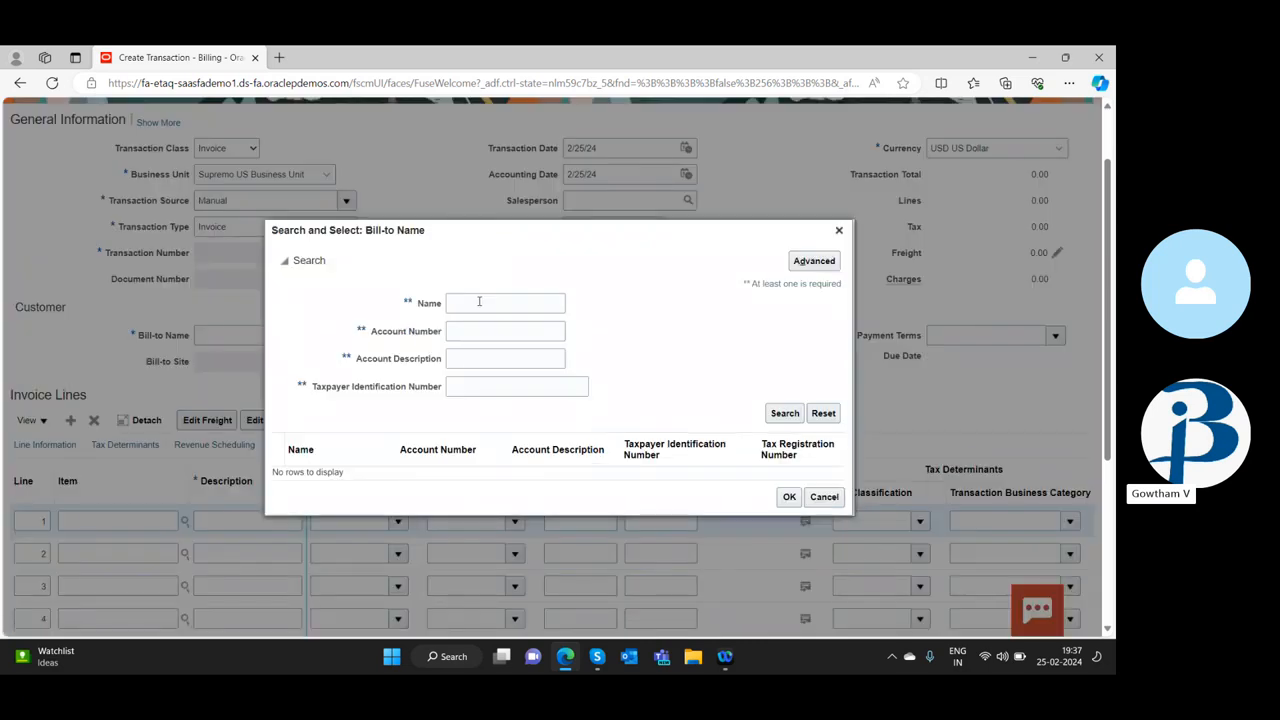
{"action": "left_click", "coordinate": [479, 302]}
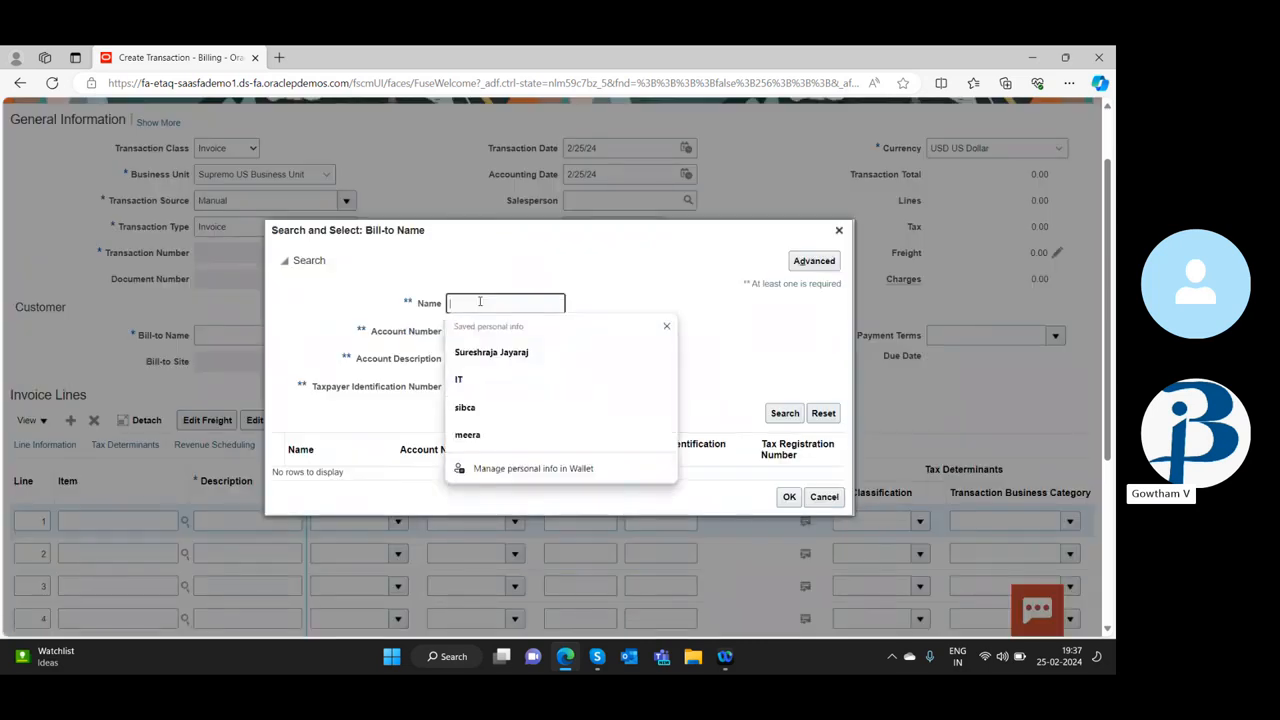
{"action": "type", "text": "A%"}
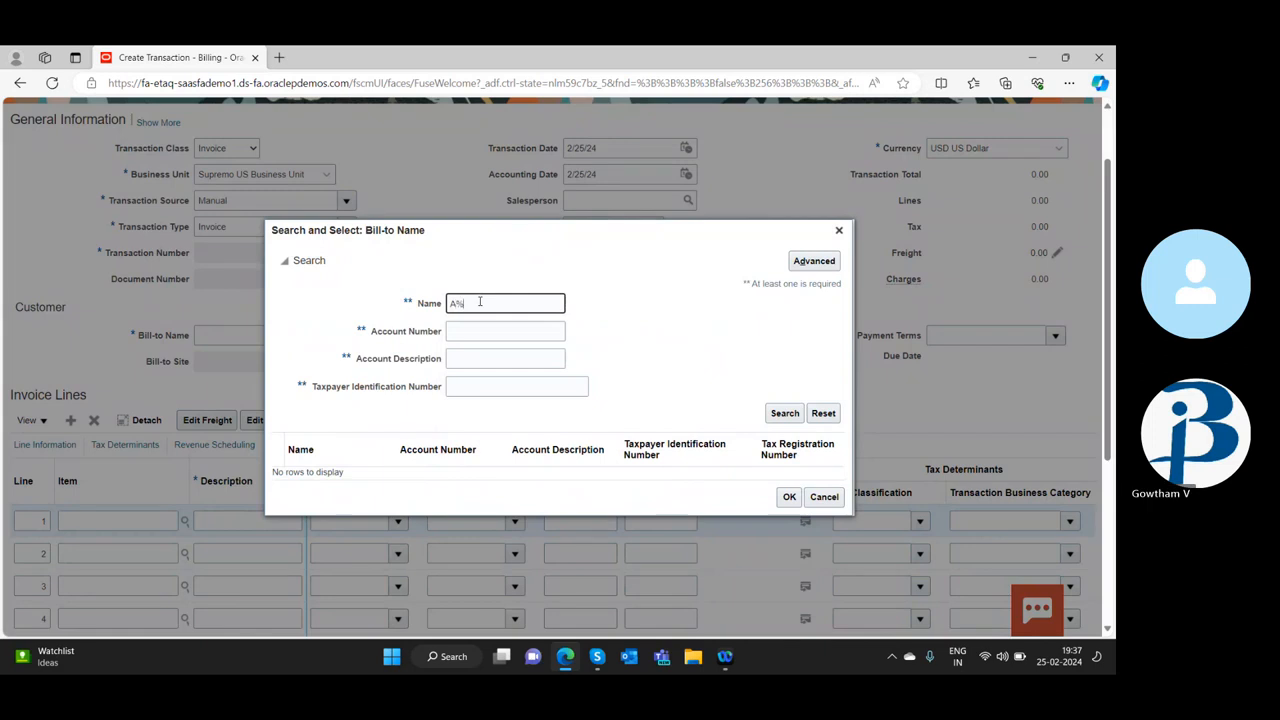
{"action": "left_click", "coordinate": [786, 413]}
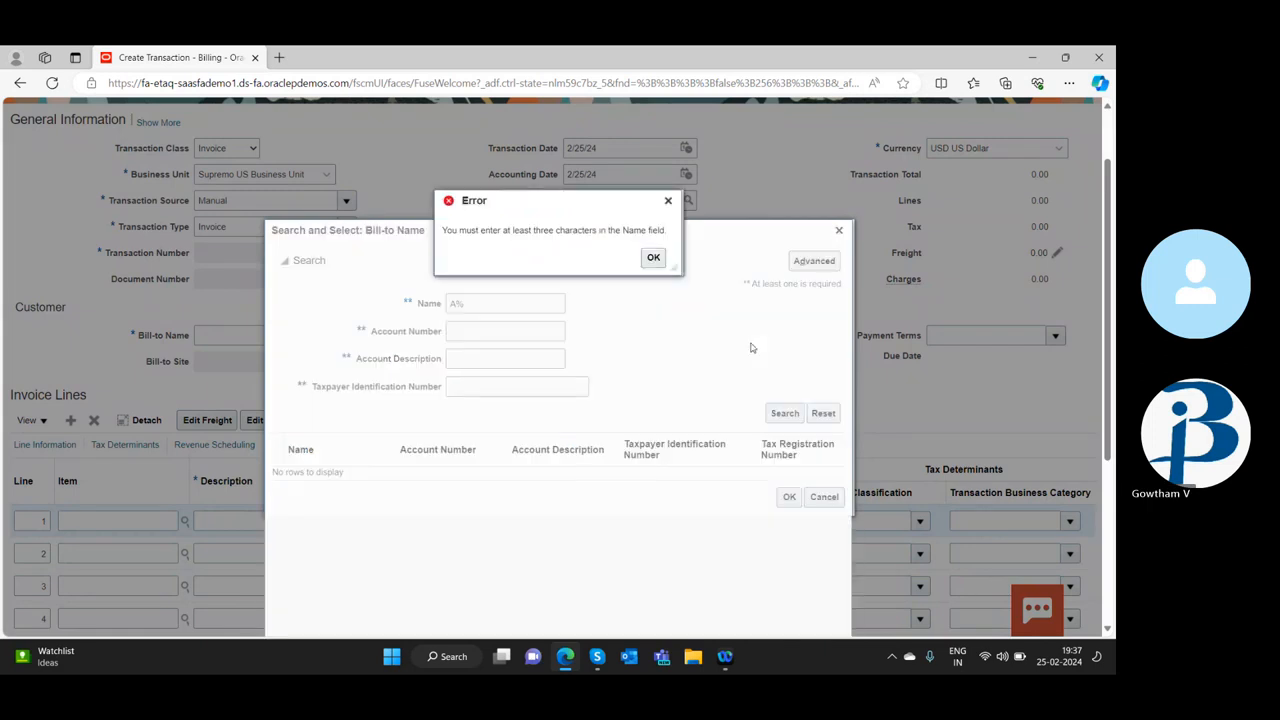
{"action": "left_click", "coordinate": [653, 258]}
Replace the name criterion with IBM% and search the bill-to customers
{"action": "left_click", "coordinate": [495, 306]}
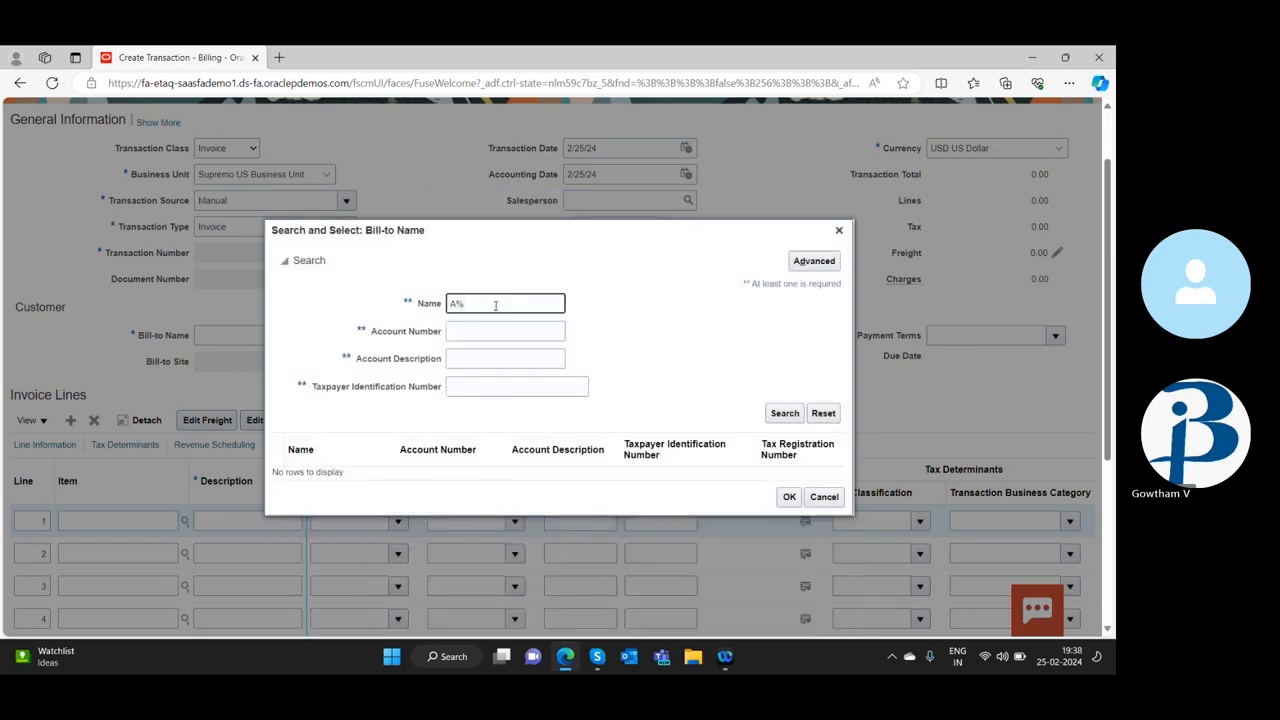
{"action": "key", "text": "BackSpace"}
{"action": "key", "text": "BackSpace"}
{"action": "type", "text": "IB"}
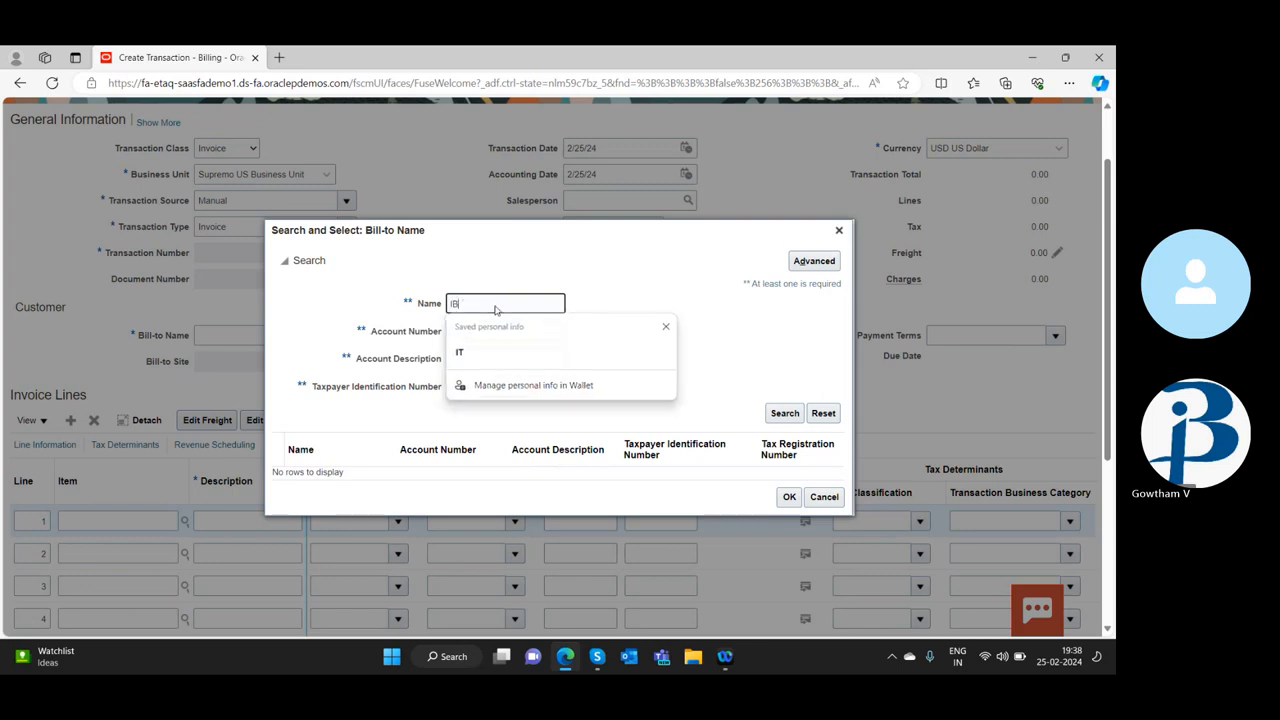
{"action": "type", "text": "M%"}
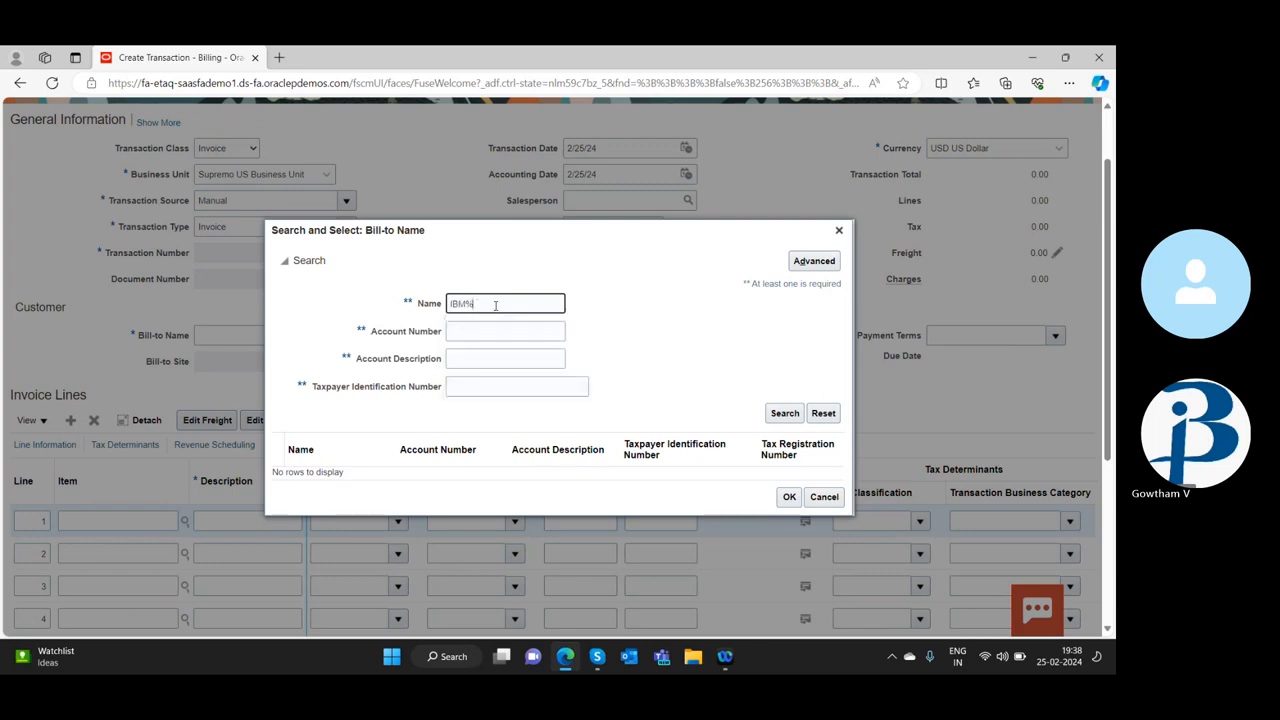
{"action": "left_click", "coordinate": [782, 414]}
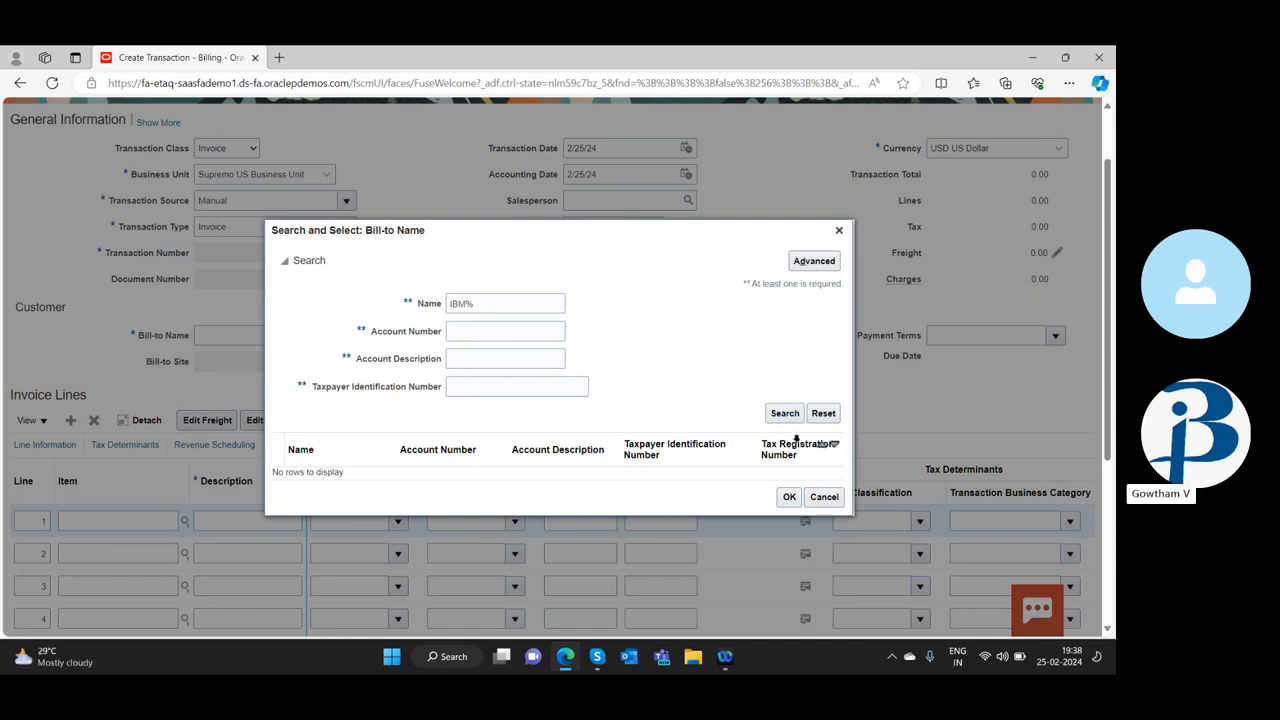
Repeat the bill-to customer search with IBM, without the wildcard
{"action": "left_click", "coordinate": [494, 298]}
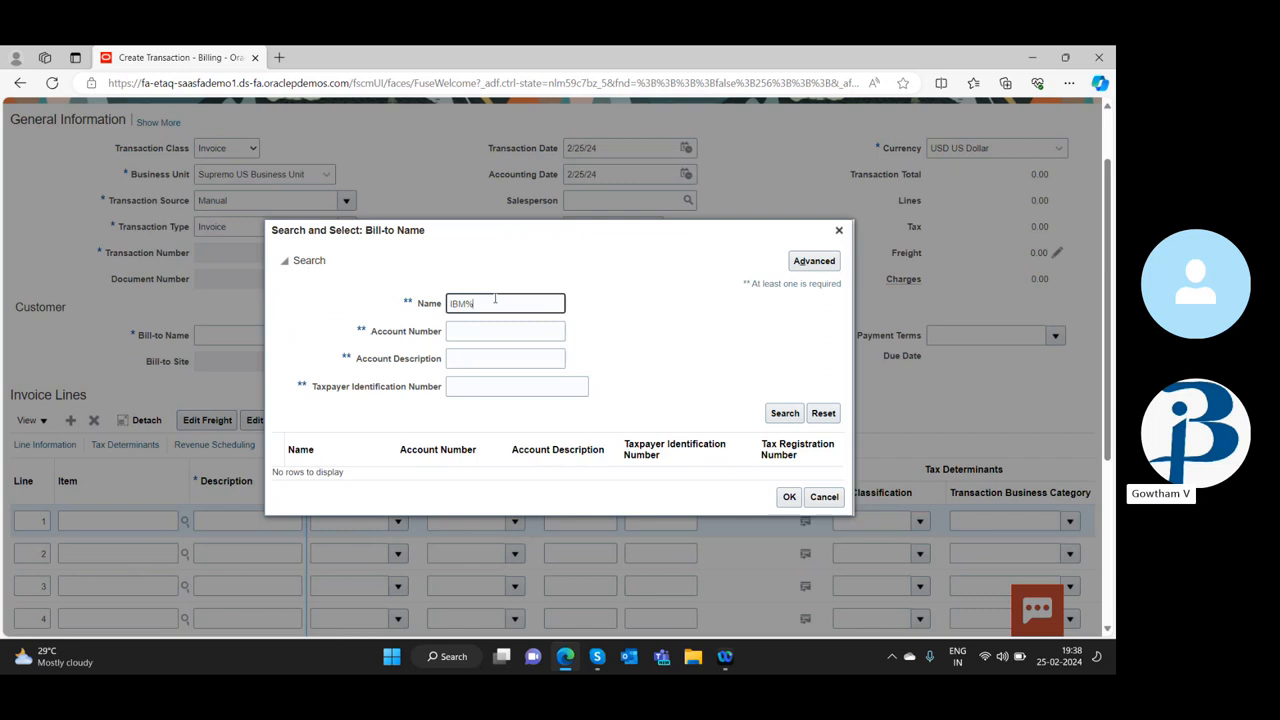
{"action": "key", "text": "BackSpace"}
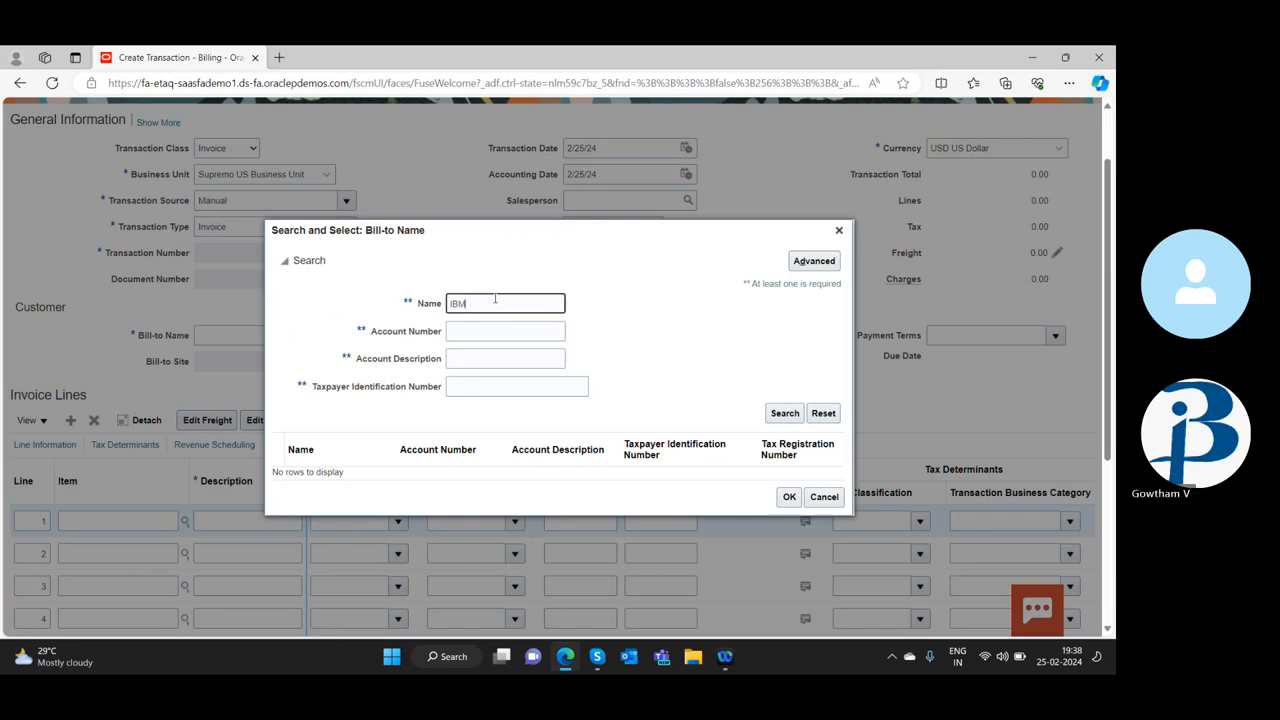
{"action": "left_click", "coordinate": [786, 420]}
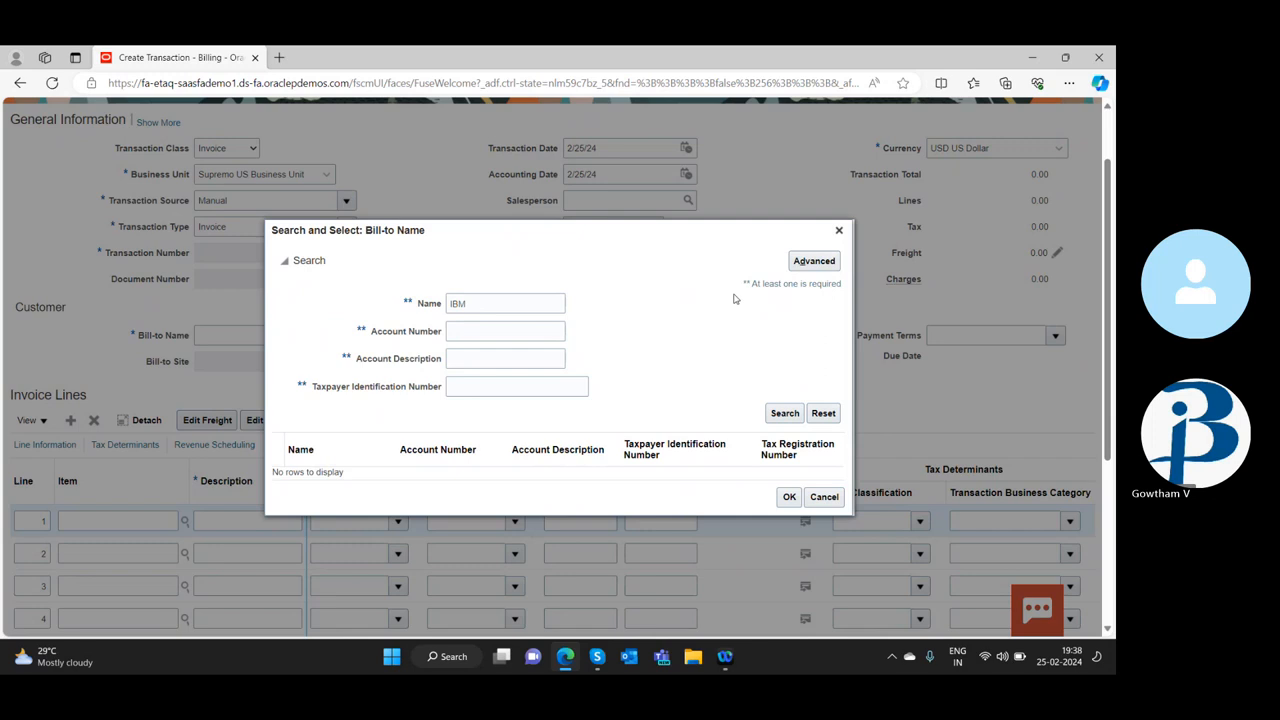
Search the bill-to customers by the name fragment Adv and choose the matching customer for the invoice
{"action": "left_click", "coordinate": [481, 302]}
{"action": "key", "text": "BackSpace"}
{"action": "key", "text": "BackSpace"}
{"action": "key", "text": "BackSpace"}
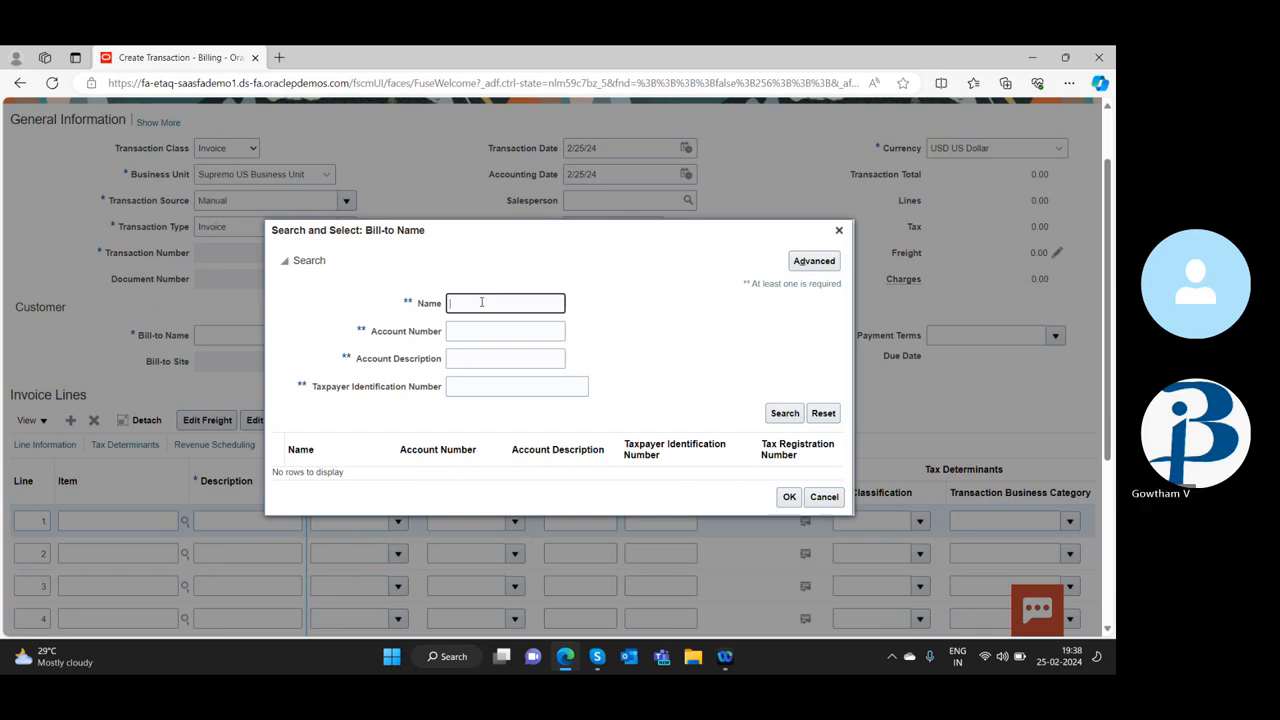
{"action": "type", "text": "Adv"}
{"action": "left_click", "coordinate": [781, 416]}
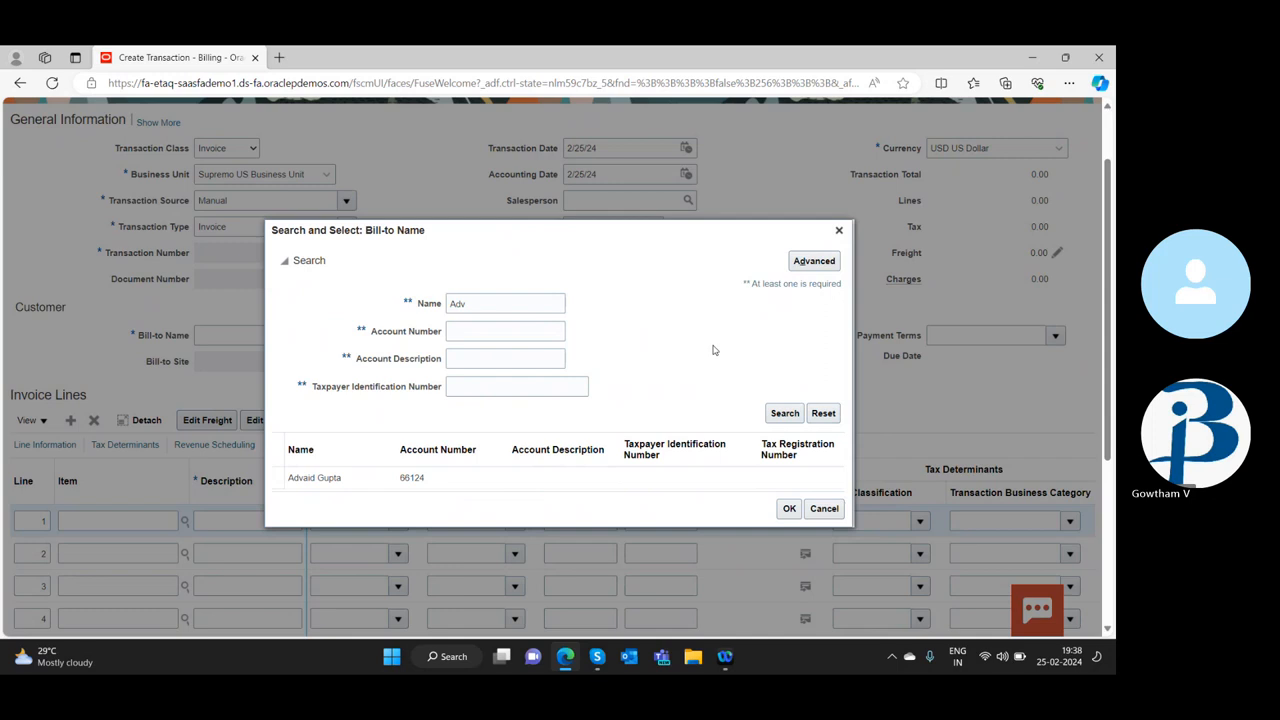
{"action": "scroll", "coordinate": [330, 475], "scroll_direction": "down", "scroll_amount": 1}
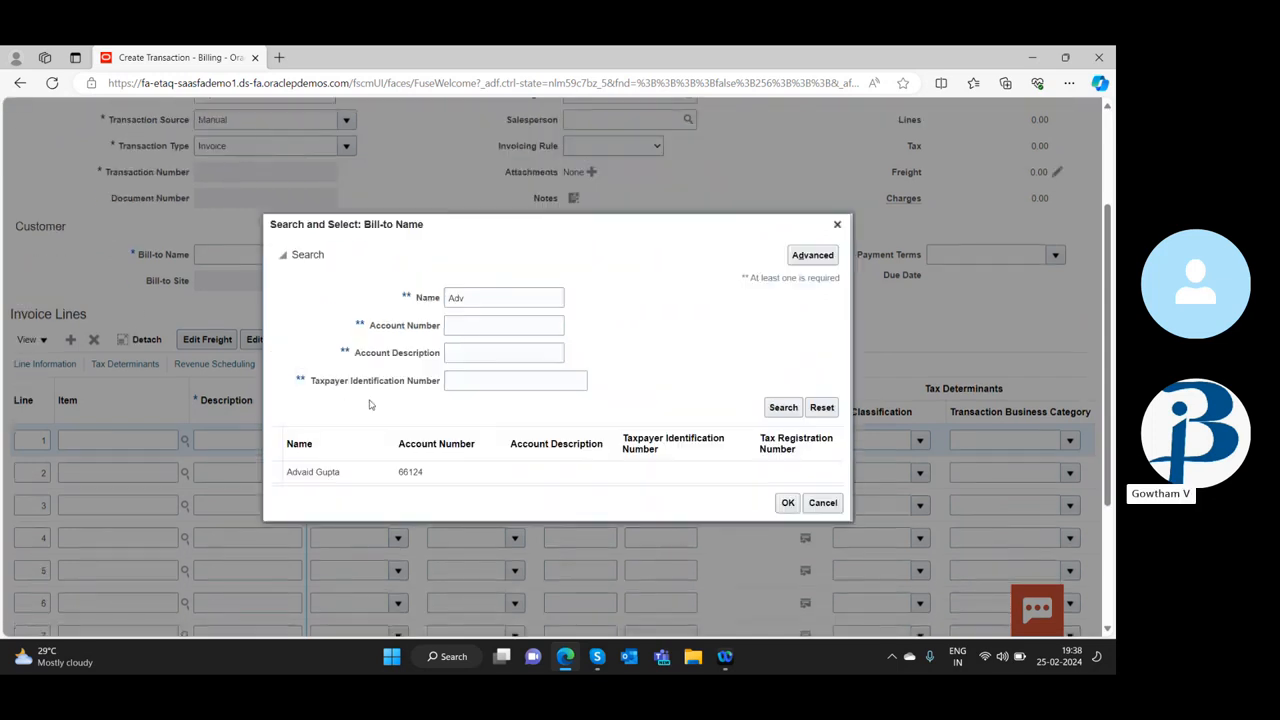
{"action": "double_click", "coordinate": [340, 472]}
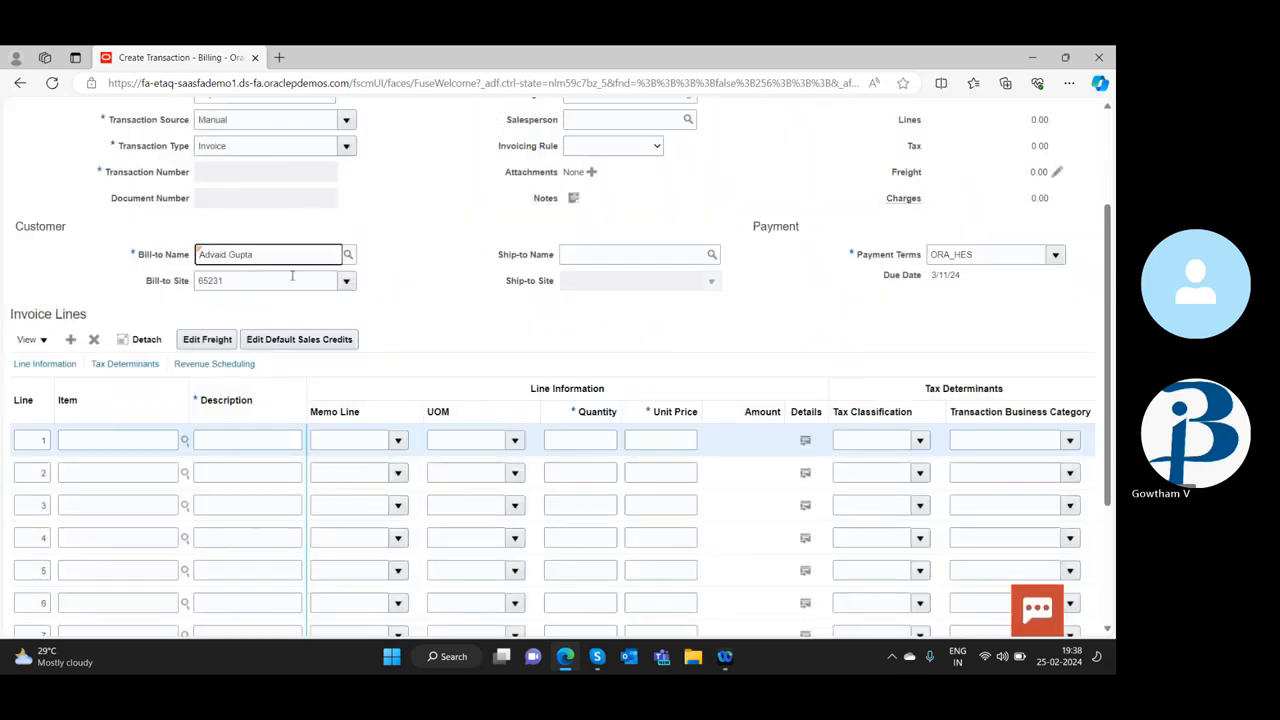
{"action": "left_click", "coordinate": [714, 284]}
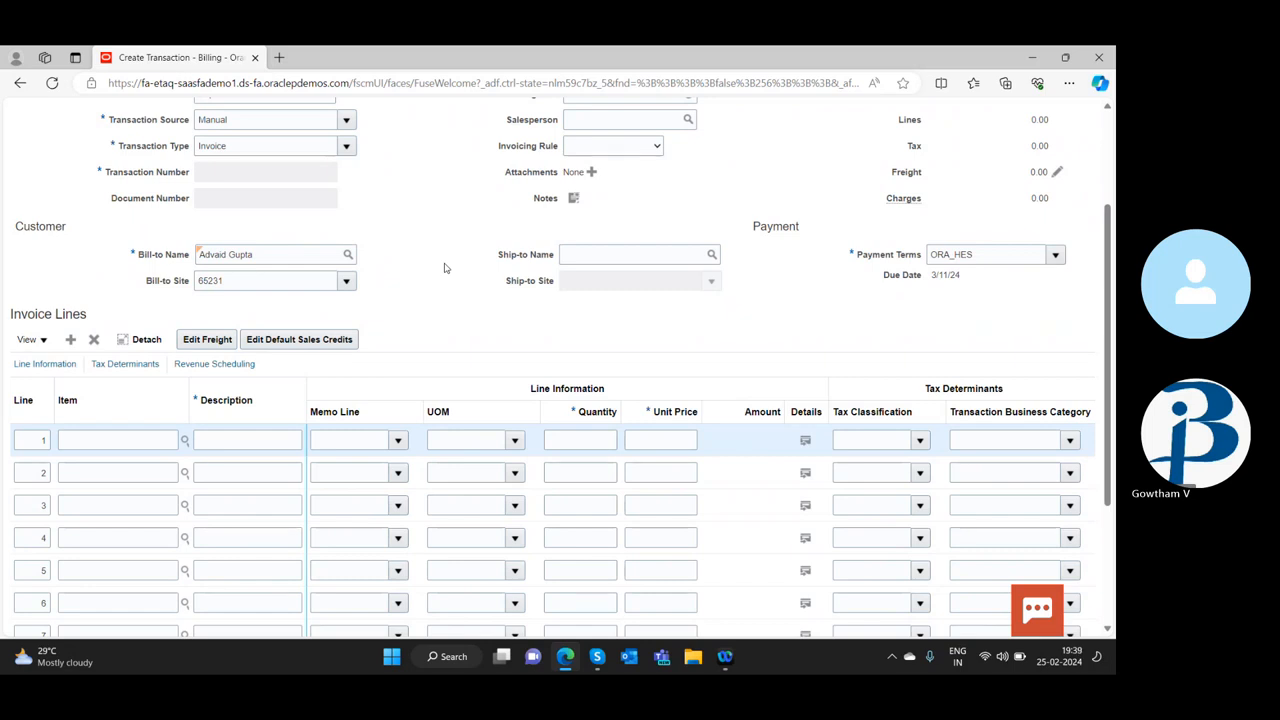
{"action": "double_click", "coordinate": [131, 254]}
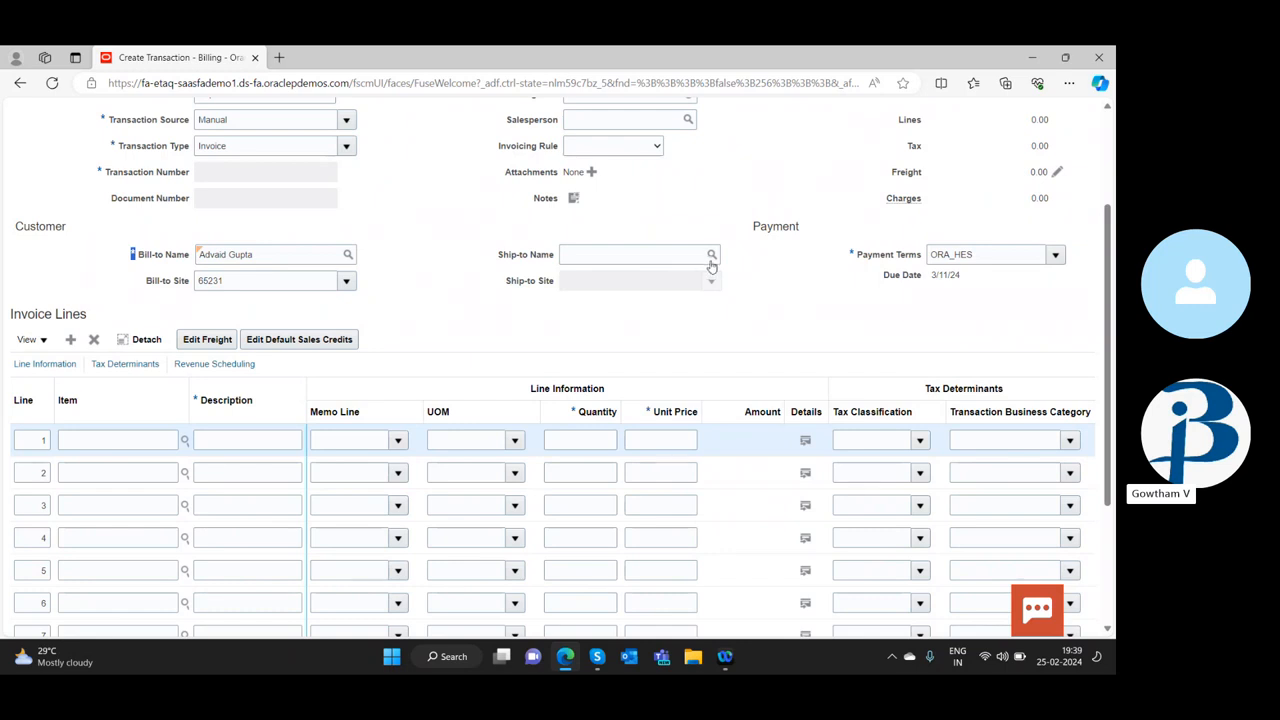
{"action": "left_click", "coordinate": [523, 252]}
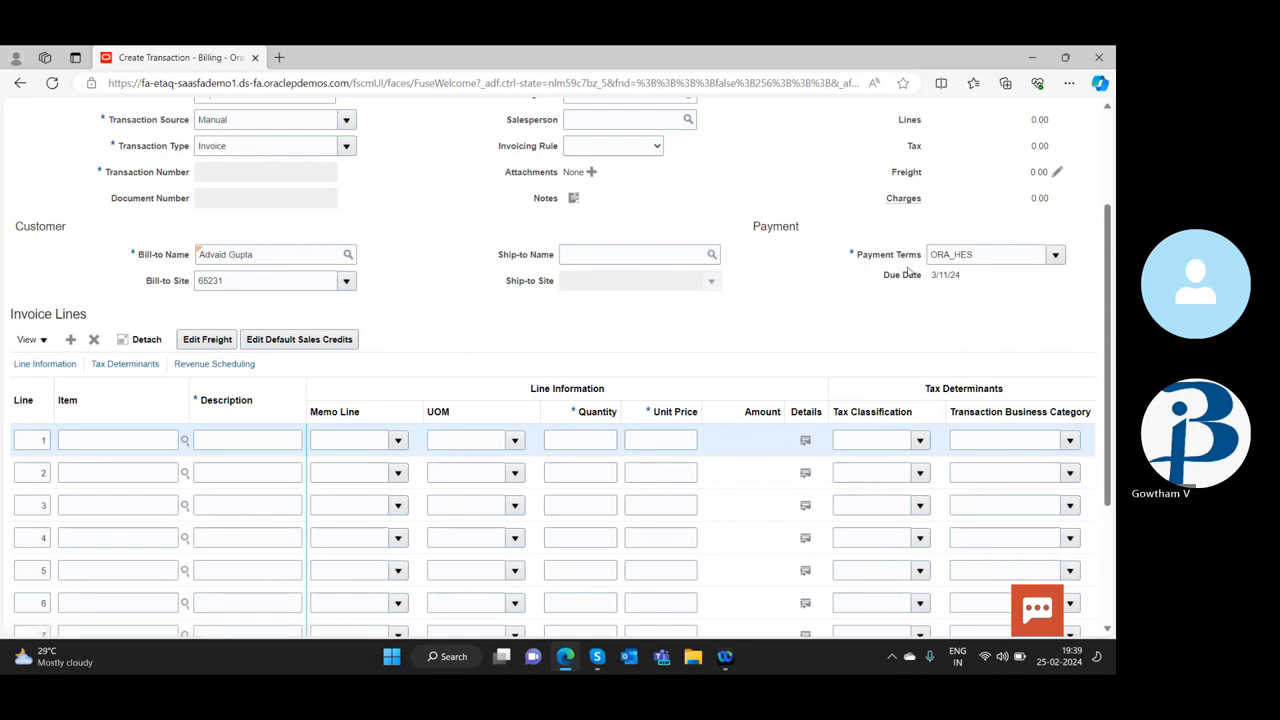
Set the invoice's payment terms to Immediate
{"action": "left_click", "coordinate": [1056, 256]}
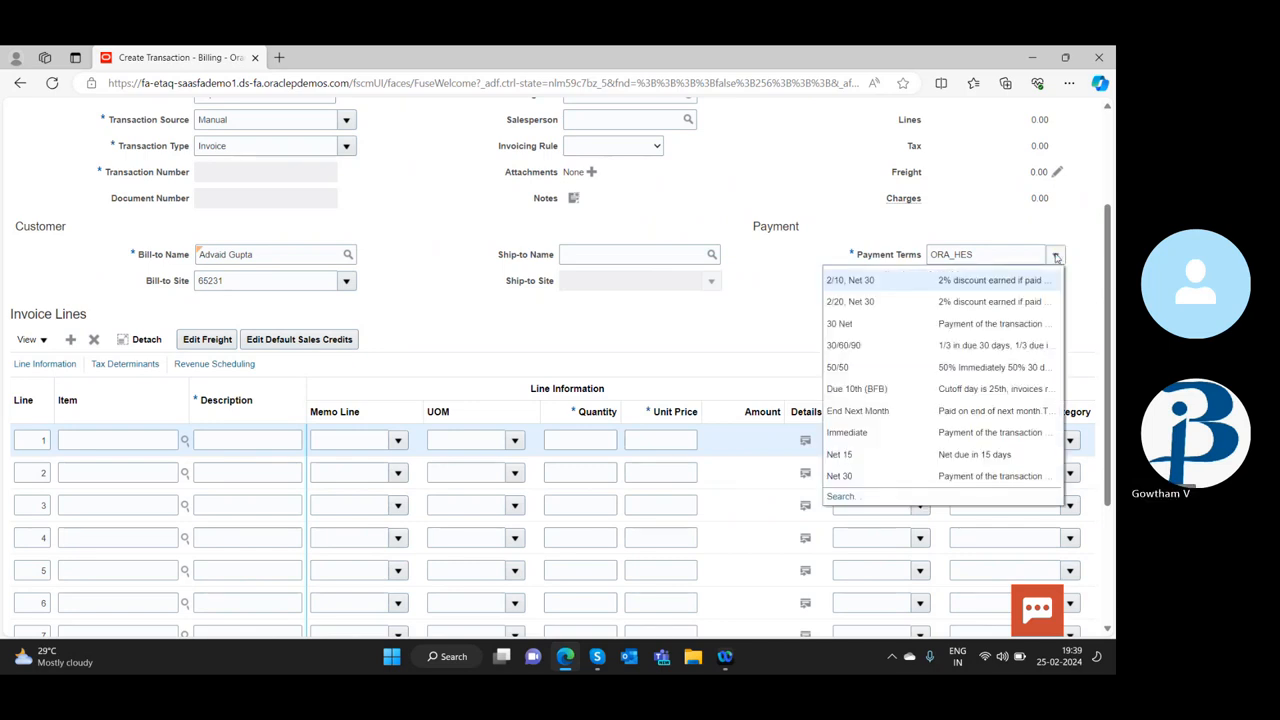
{"action": "left_click", "coordinate": [904, 432]}
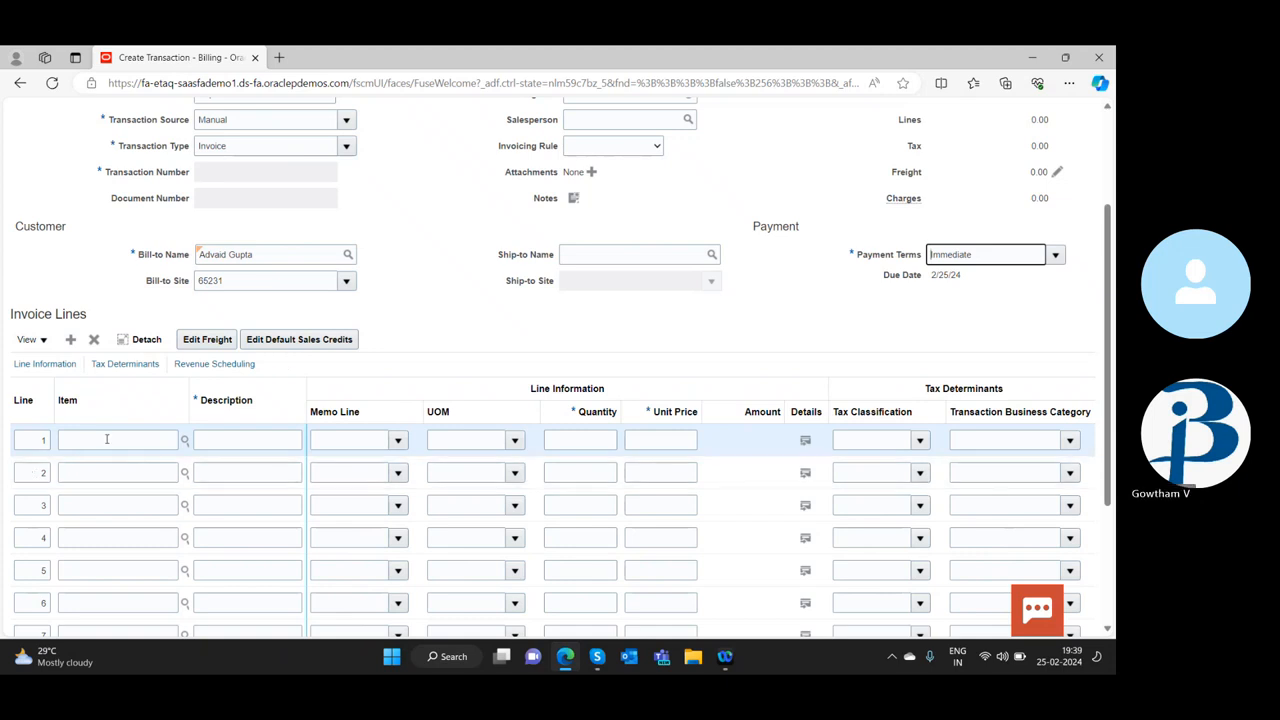
Fill in invoice line 1 with the 1 Year Support memo line and a quantity of 10
{"action": "left_click", "coordinate": [396, 448]}
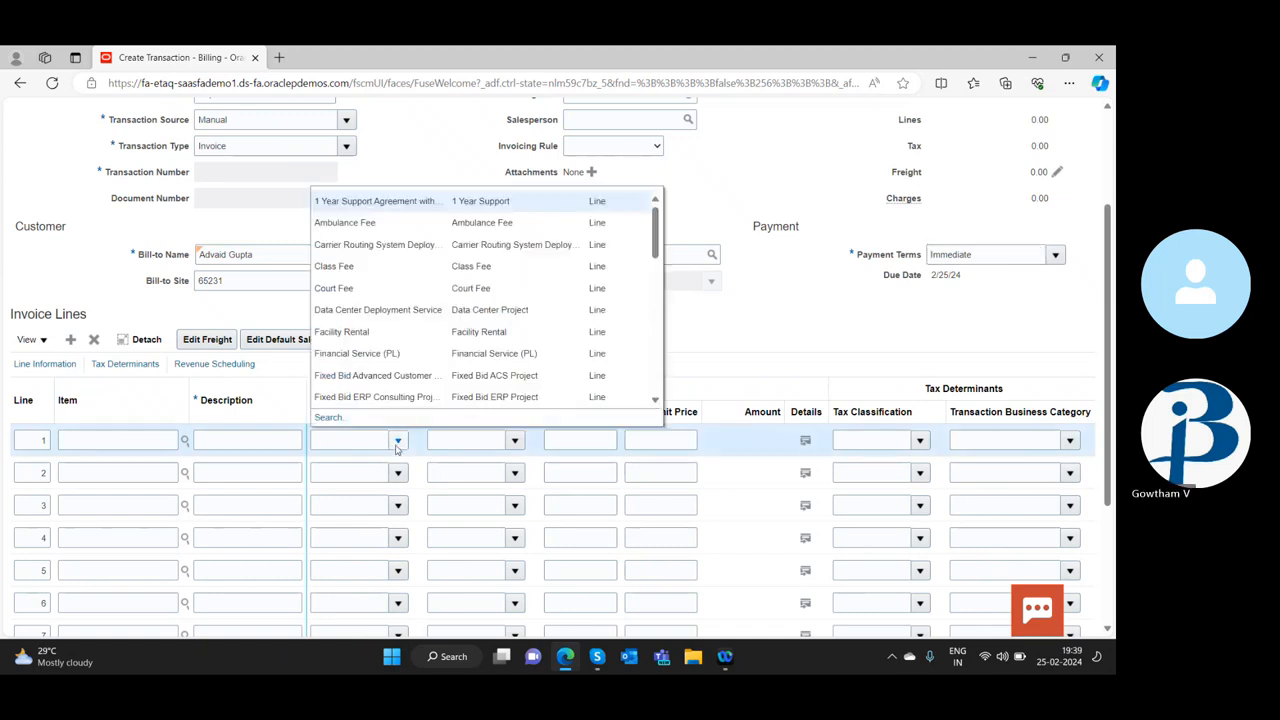
{"action": "left_click", "coordinate": [396, 446]}
{"action": "left_click", "coordinate": [397, 444]}
{"action": "left_click", "coordinate": [376, 201]}
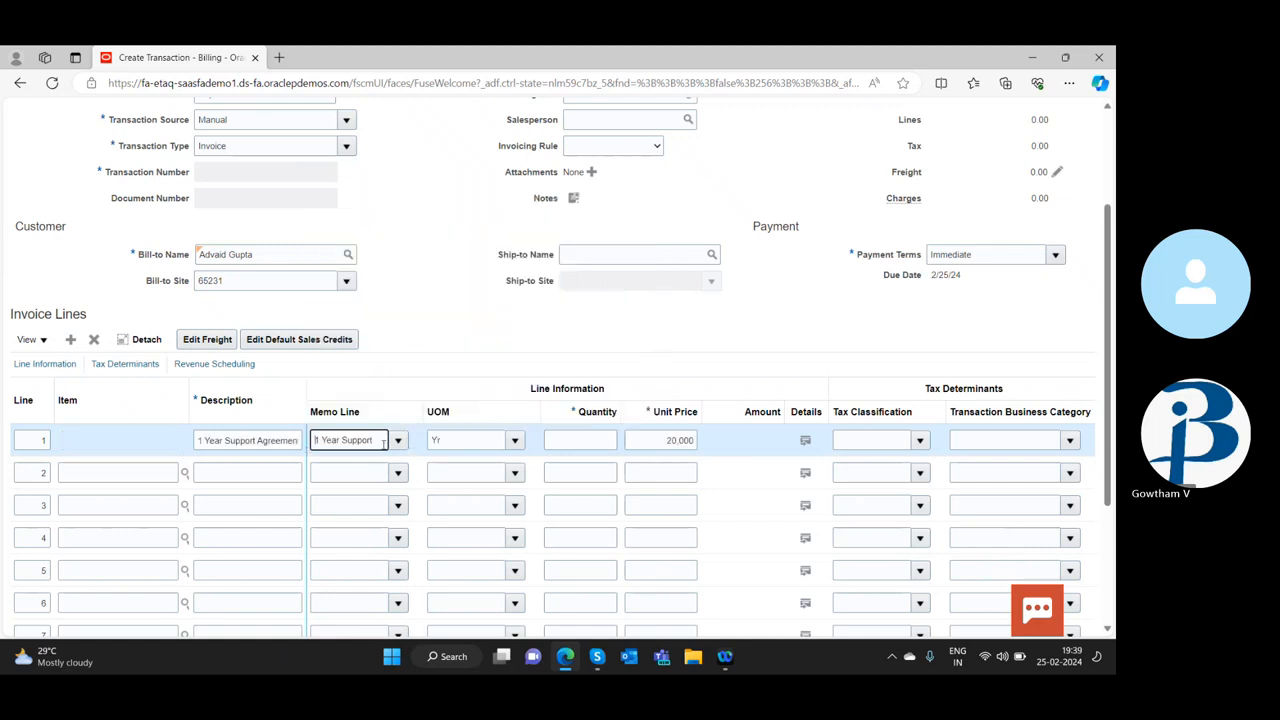
{"action": "left_click", "coordinate": [583, 440]}
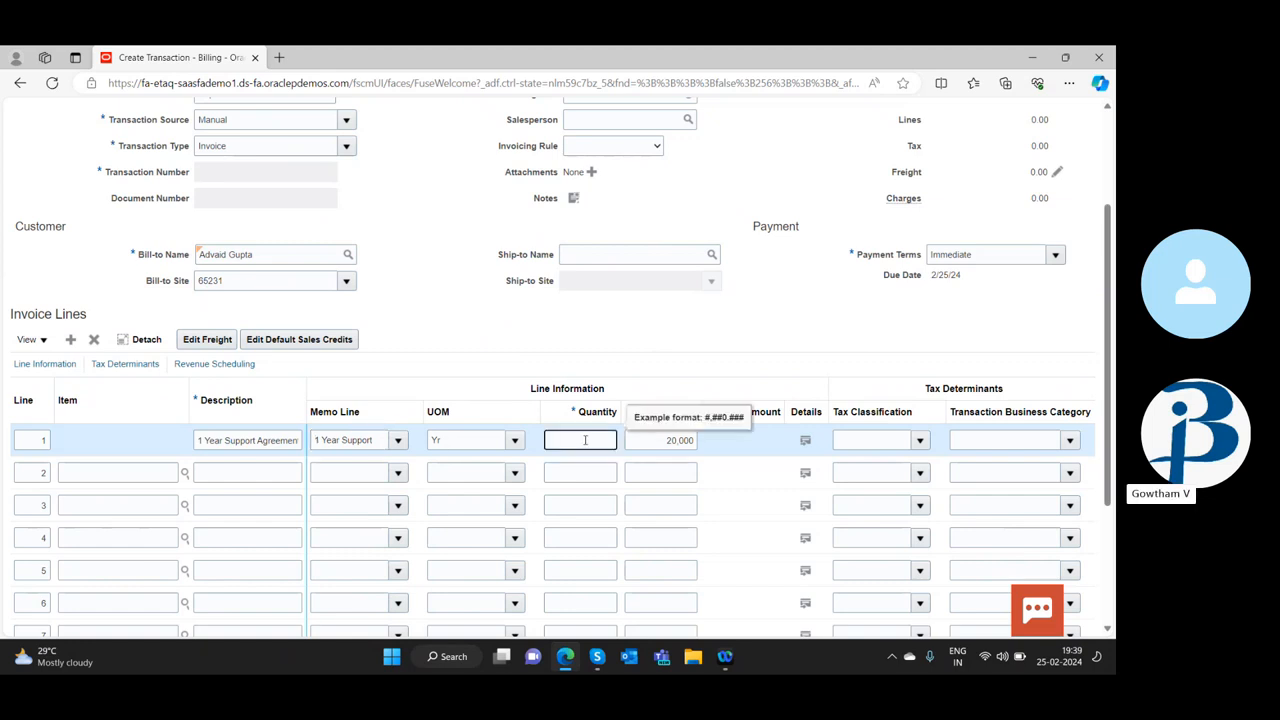
{"action": "type", "text": "10"}
{"action": "key", "text": "Tab"}
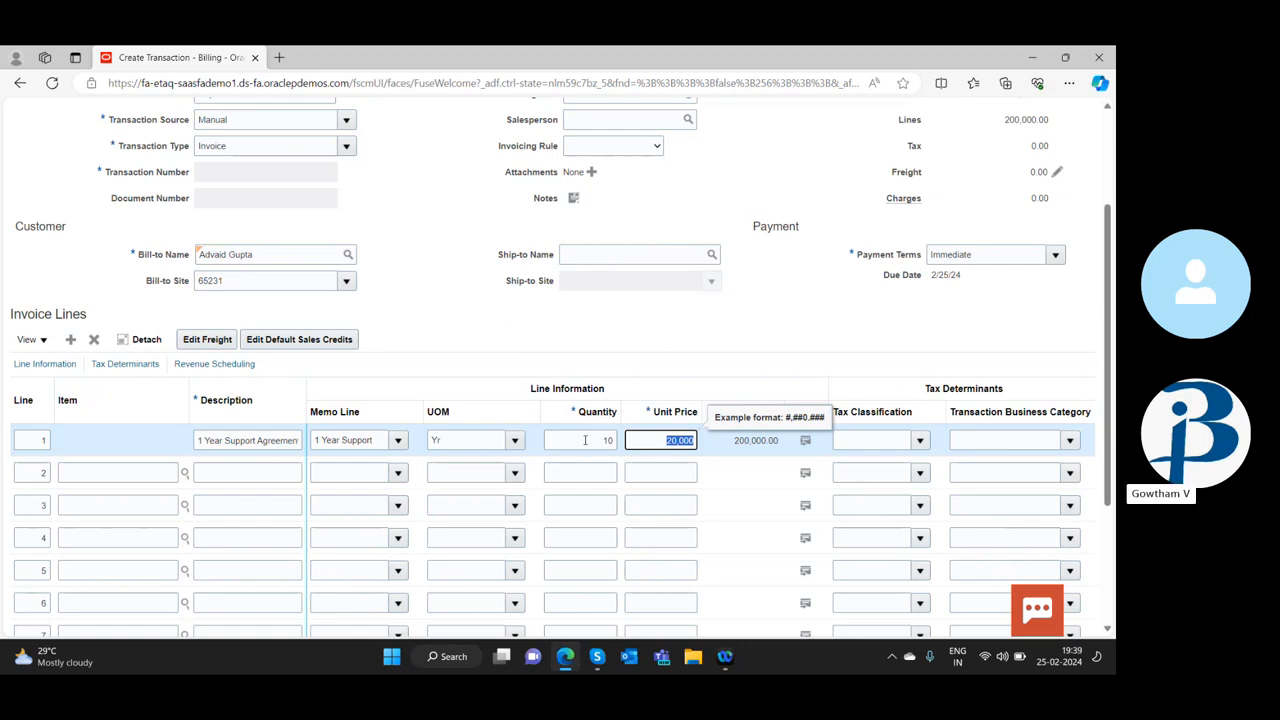
Check the tax classification choices for line 1 and examine the tax and revenue scheduling columns of the invoice lines
{"action": "left_click", "coordinate": [916, 439]}
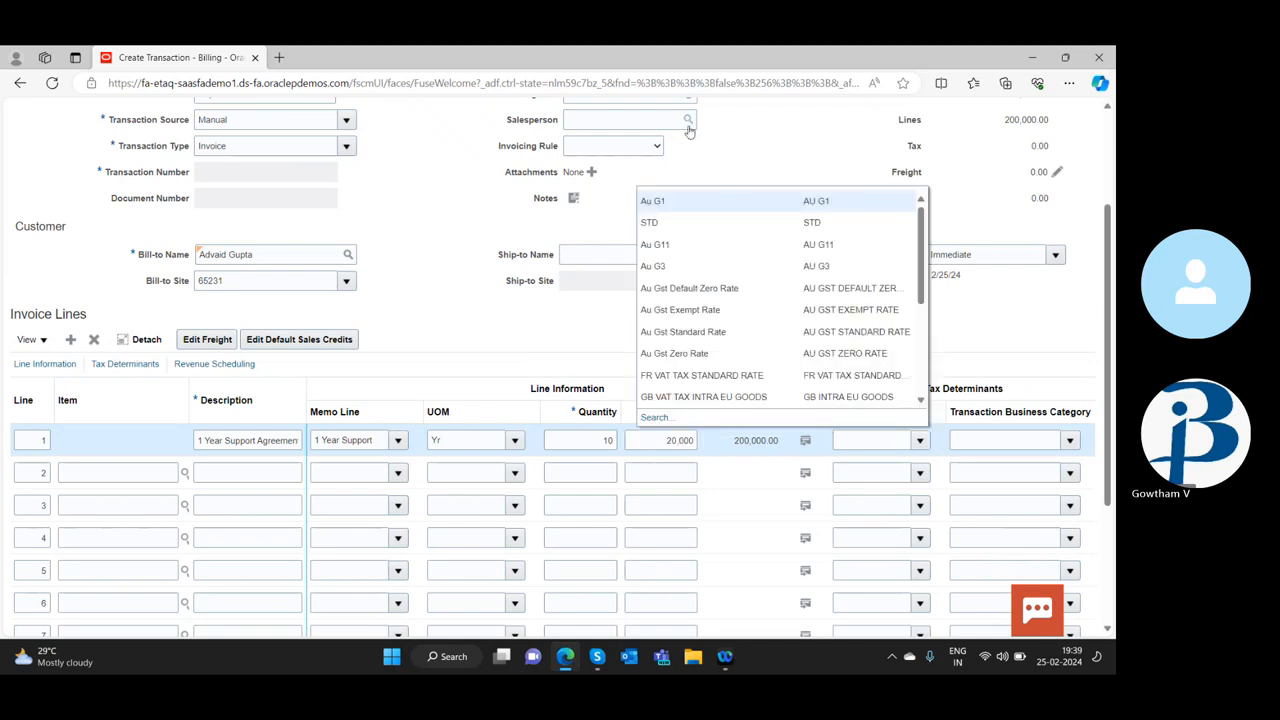
{"action": "left_click", "coordinate": [1013, 327]}
{"action": "scroll", "coordinate": [997, 455], "scroll_direction": "down", "scroll_amount": 2}
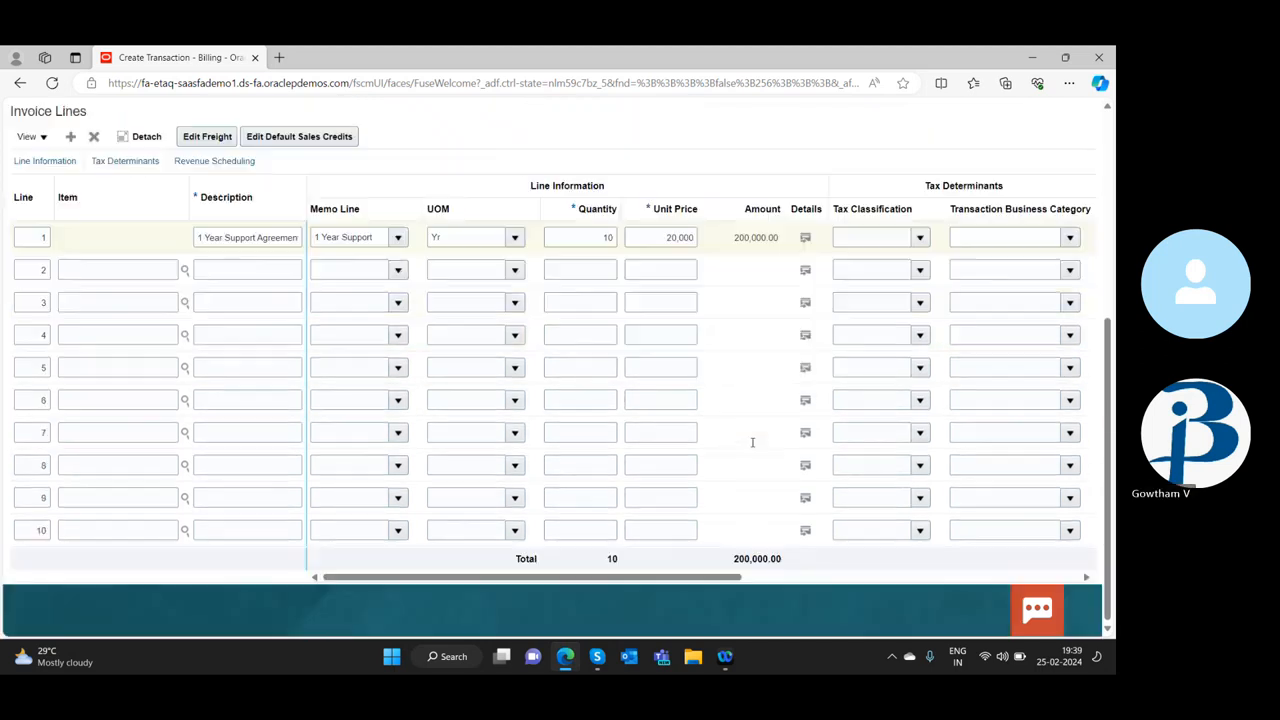
{"action": "left_click_drag", "start_coordinate": [690, 578], "coordinate": [290, 577]}
{"action": "left_click_drag", "start_coordinate": [558, 580], "coordinate": [938, 587]}
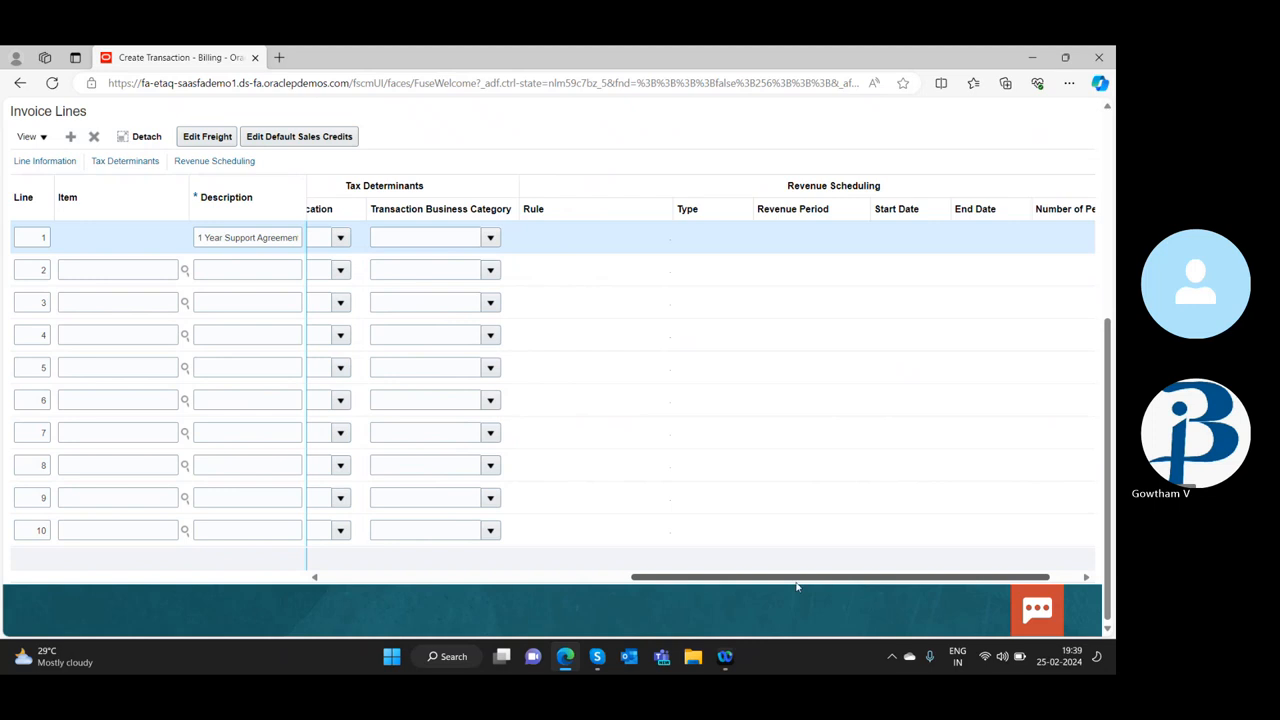
{"action": "left_click_drag", "start_coordinate": [867, 580], "coordinate": [585, 580]}
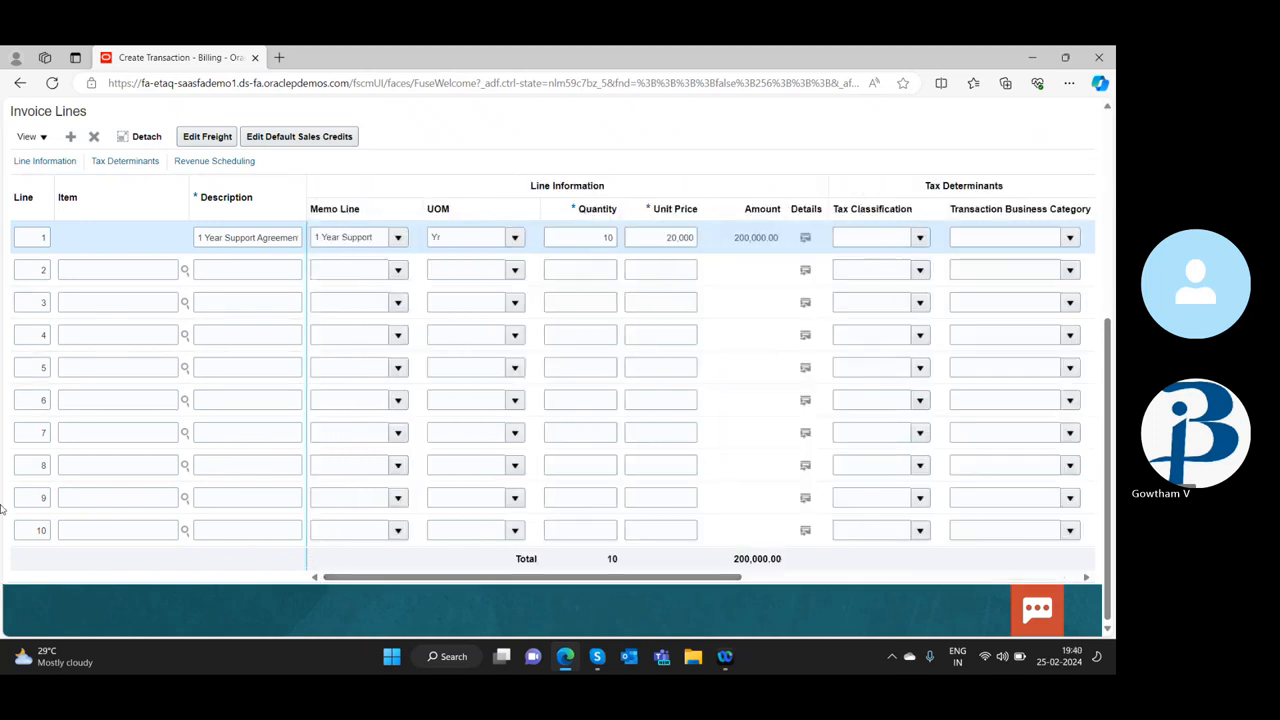
Review the invoice's general information, customer, payment details and line entries
{"action": "scroll", "coordinate": [149, 406], "scroll_direction": "up", "scroll_amount": 5}
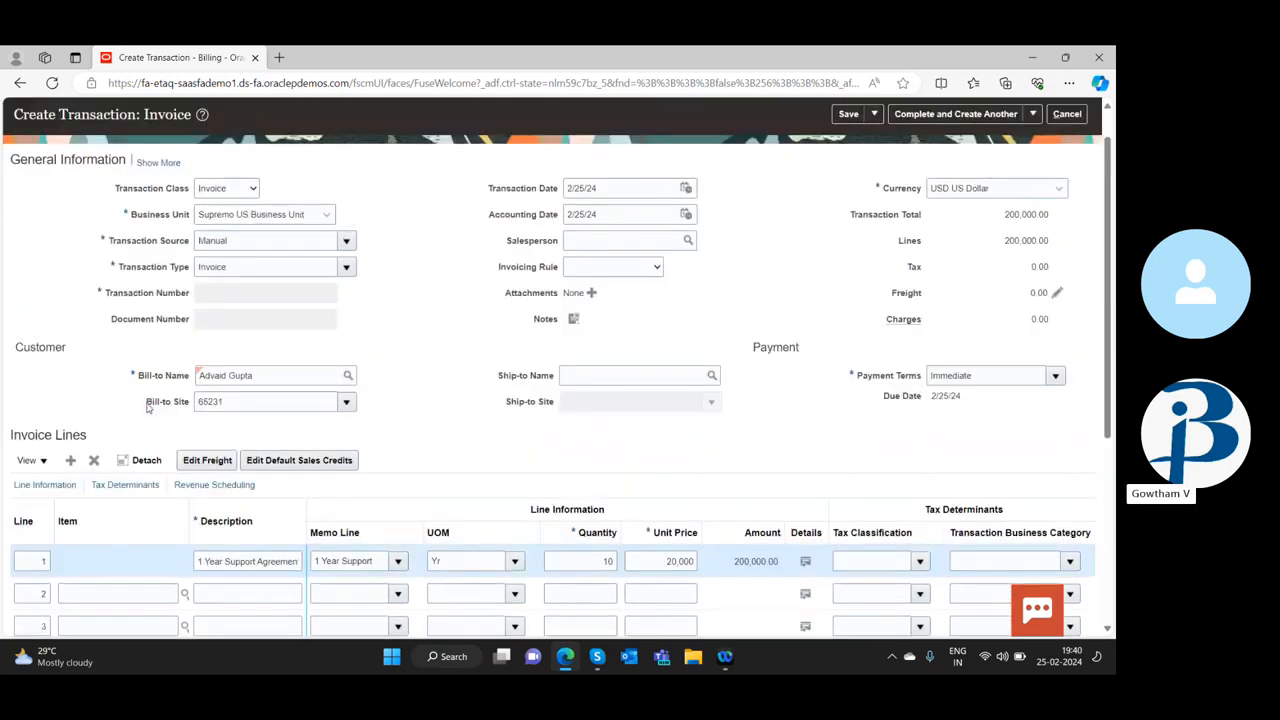
{"action": "scroll", "coordinate": [149, 406], "scroll_direction": "down", "scroll_amount": 3}
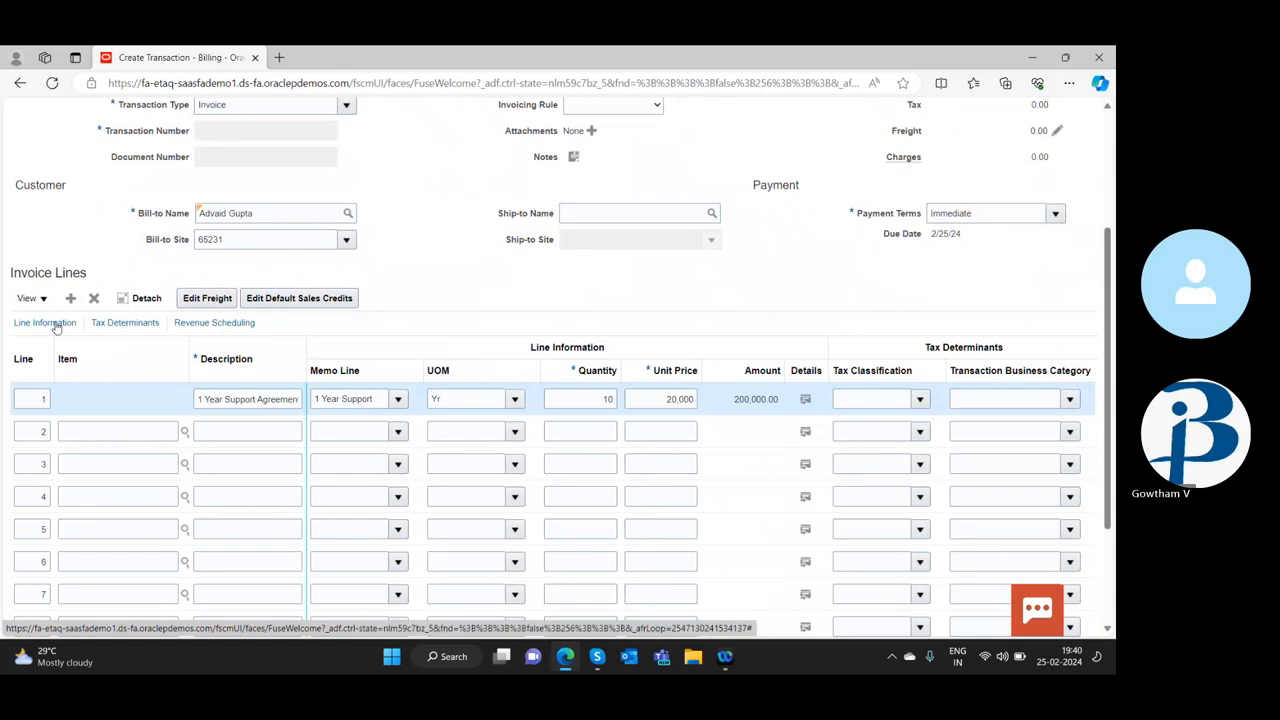
{"action": "scroll", "coordinate": [842, 370], "scroll_direction": "down", "scroll_amount": 3}
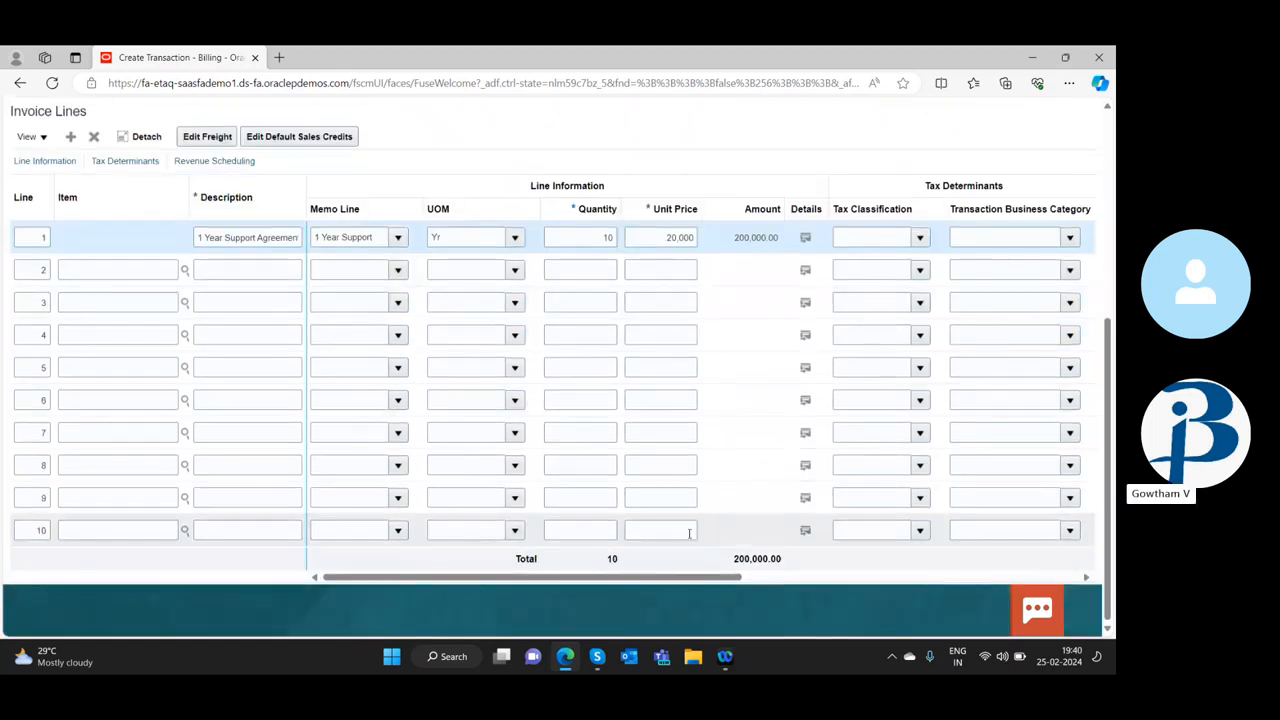
{"action": "left_click_drag", "start_coordinate": [680, 578], "coordinate": [4, 507]}
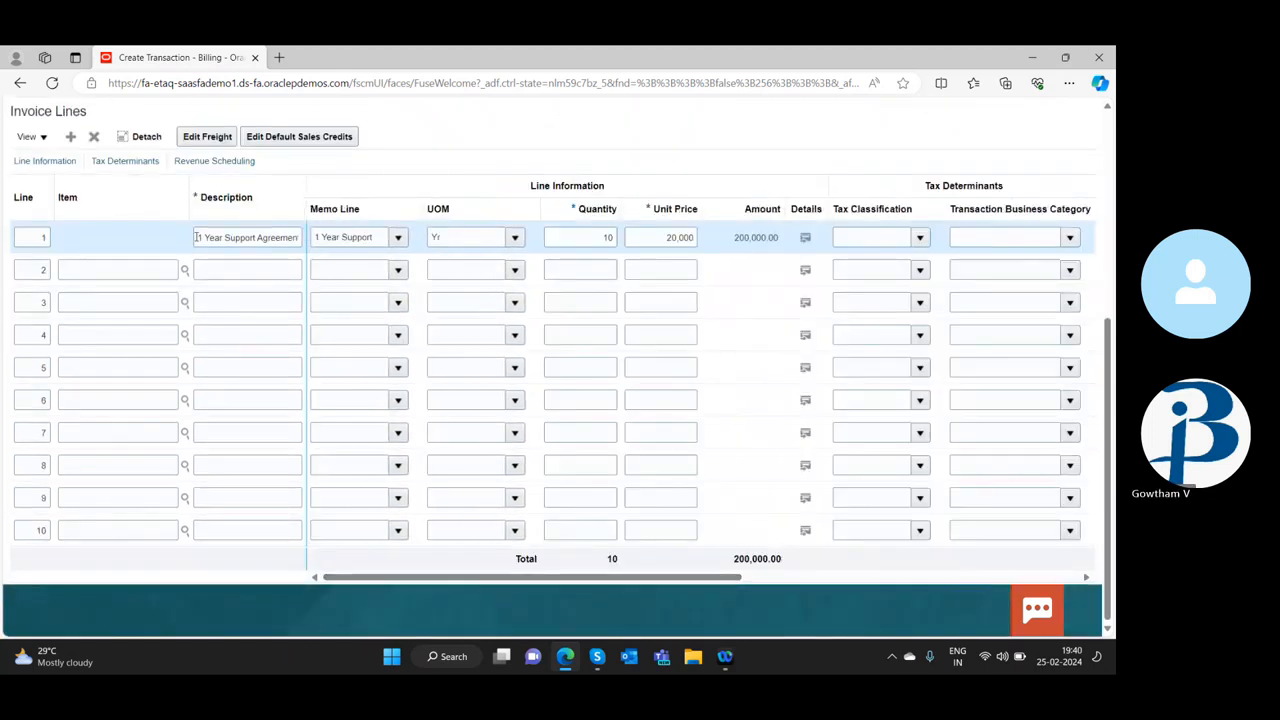
{"action": "scroll", "coordinate": [3, 285], "scroll_direction": "up", "scroll_amount": 3}
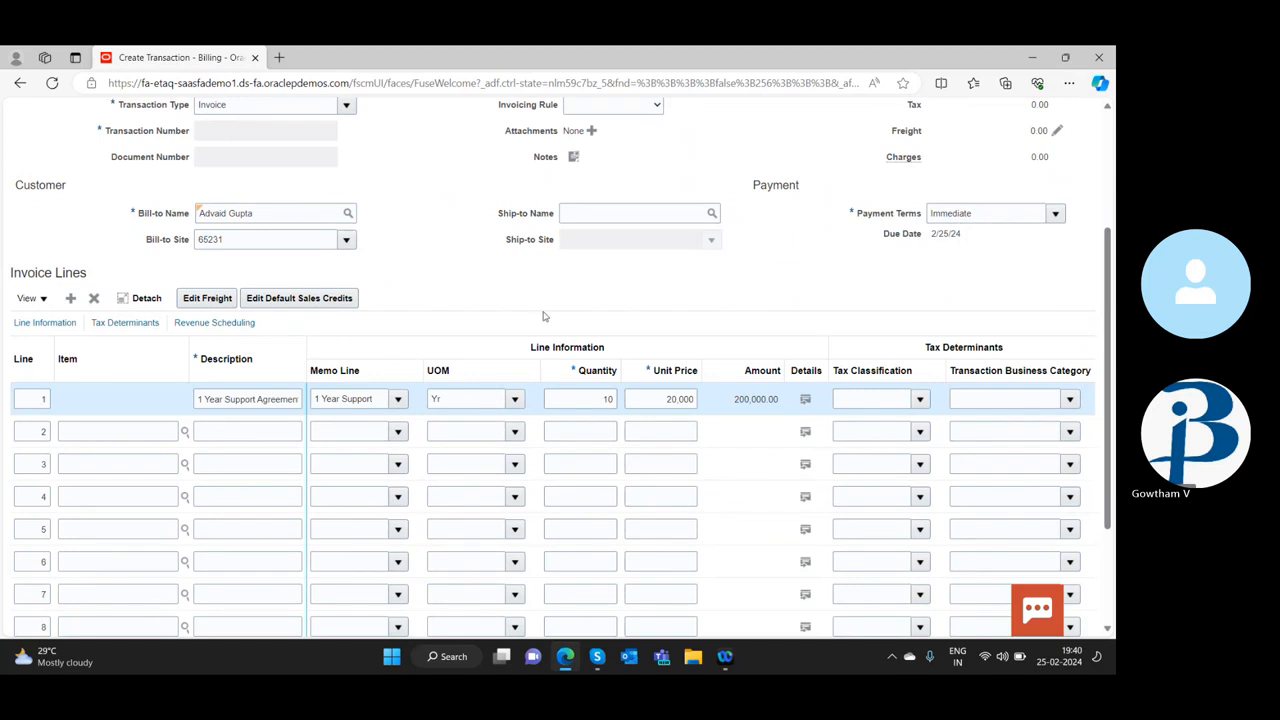
{"action": "scroll", "coordinate": [545, 317], "scroll_direction": "up", "scroll_amount": 3}
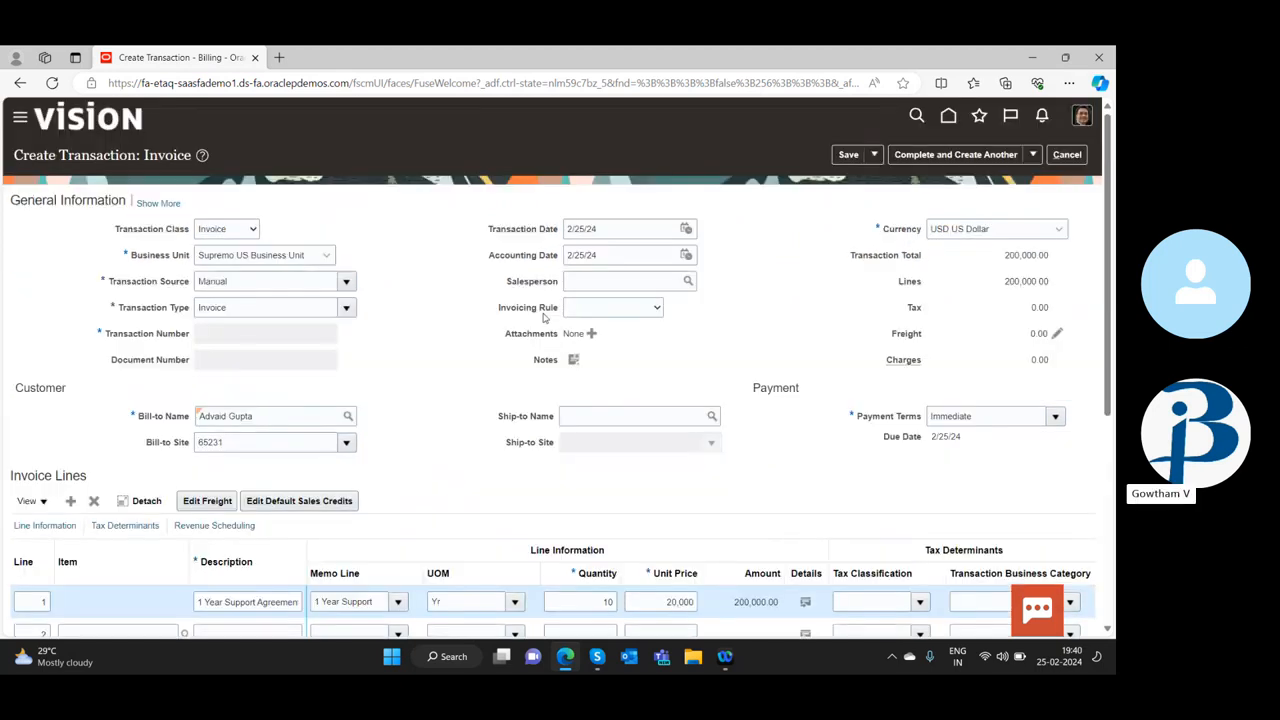
Save the invoice and keep it open for editing
{"action": "left_click", "coordinate": [875, 157]}
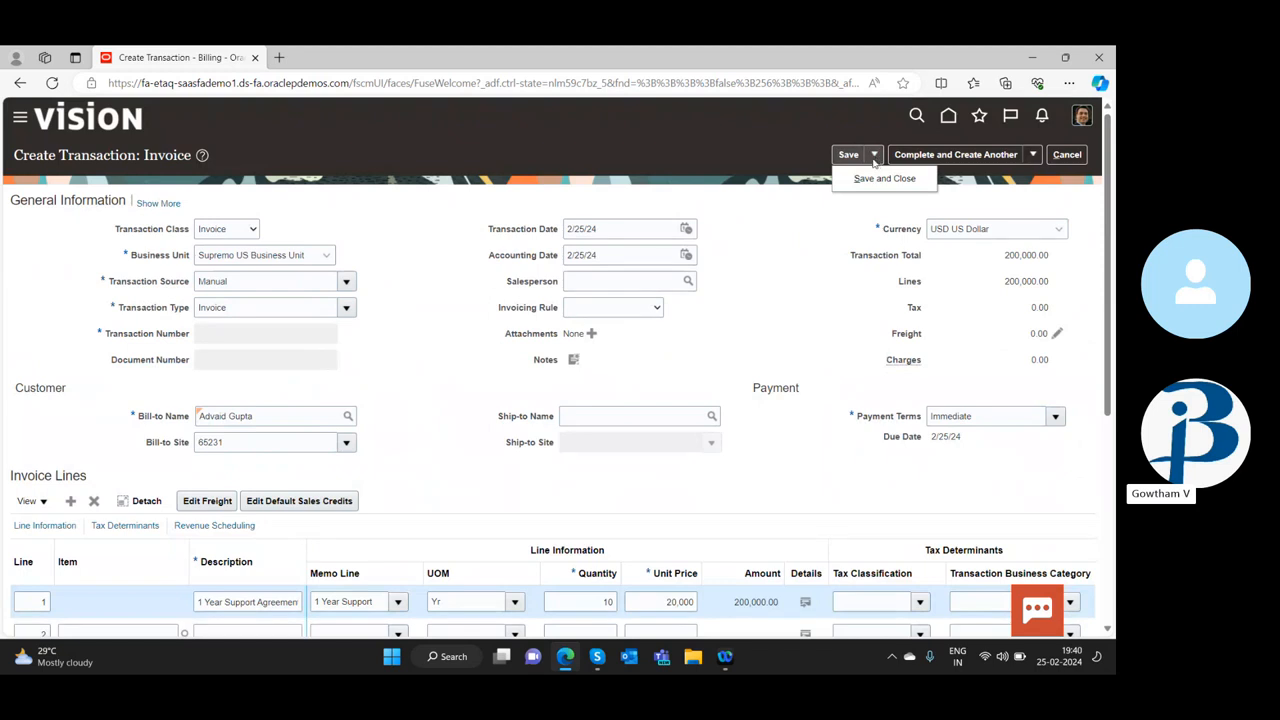
{"action": "left_click", "coordinate": [848, 155]}
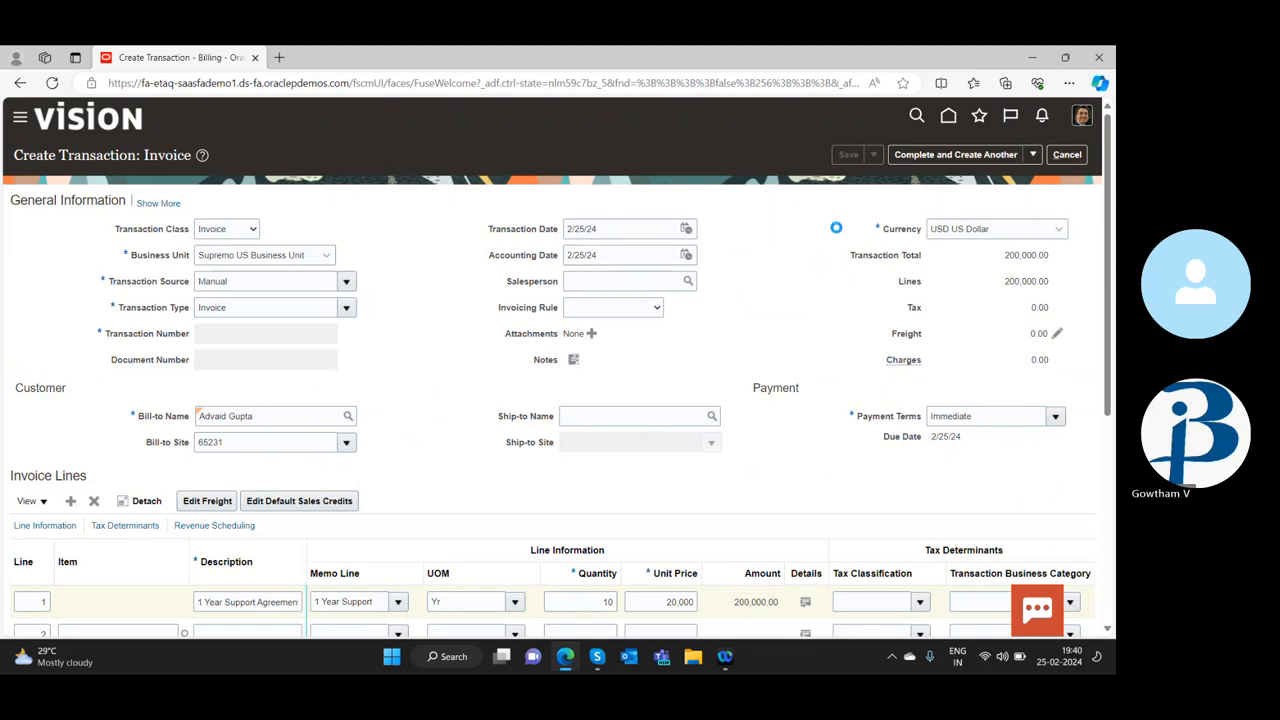
Examine the saved invoice's general information and the line information, tax determinants and revenue scheduling columns of its line
{"action": "scroll", "coordinate": [420, 460], "scroll_direction": "down", "scroll_amount": 3}
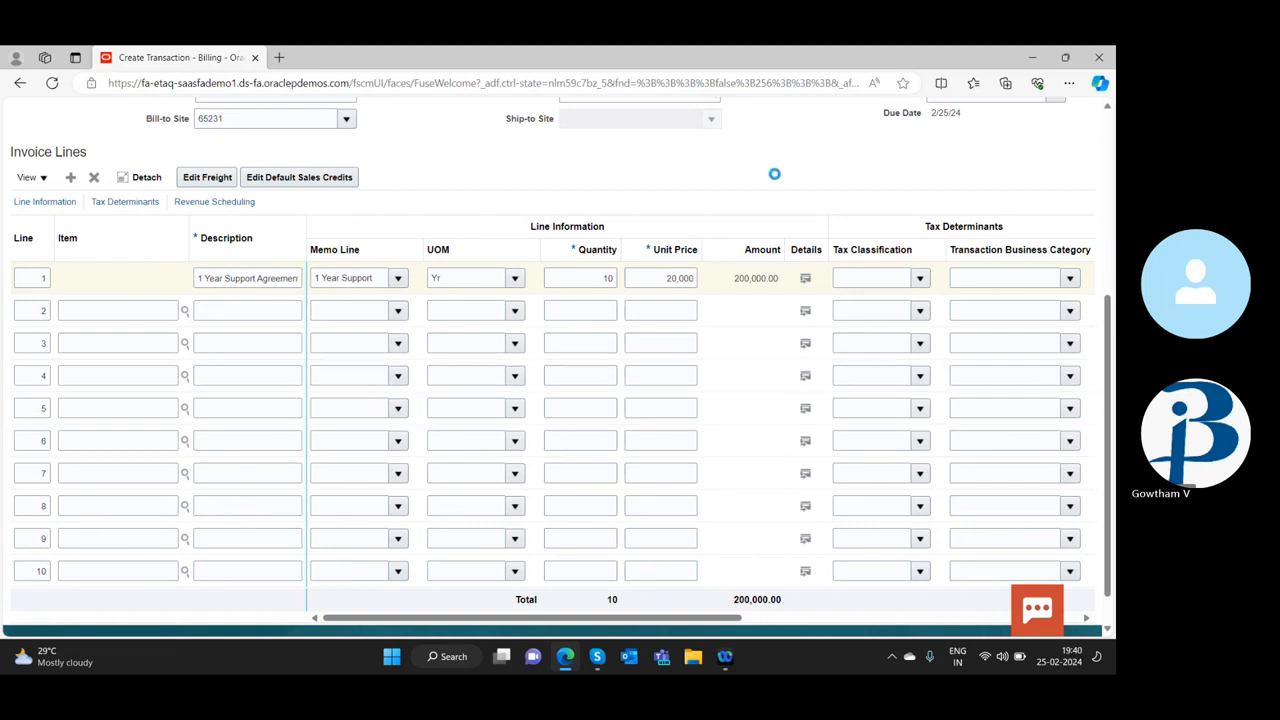
{"action": "left_click", "coordinate": [68, 204]}
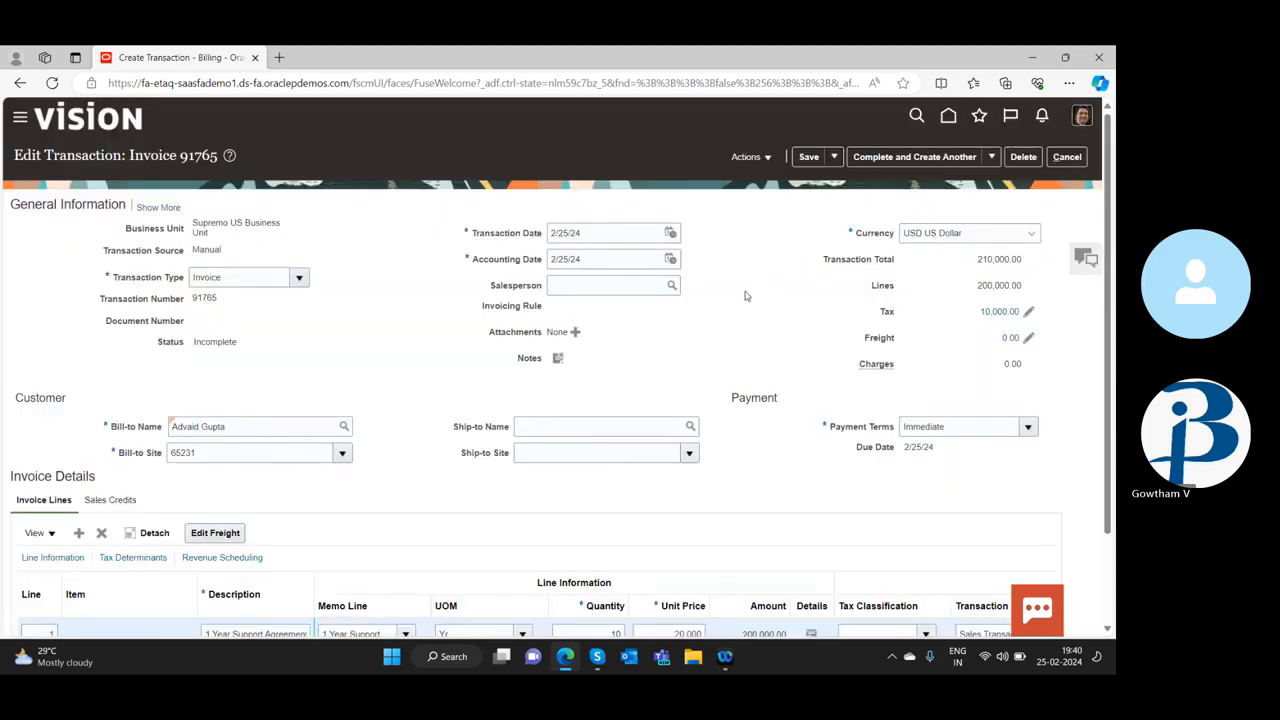
{"action": "scroll", "coordinate": [745, 292], "scroll_direction": "down", "scroll_amount": 2}
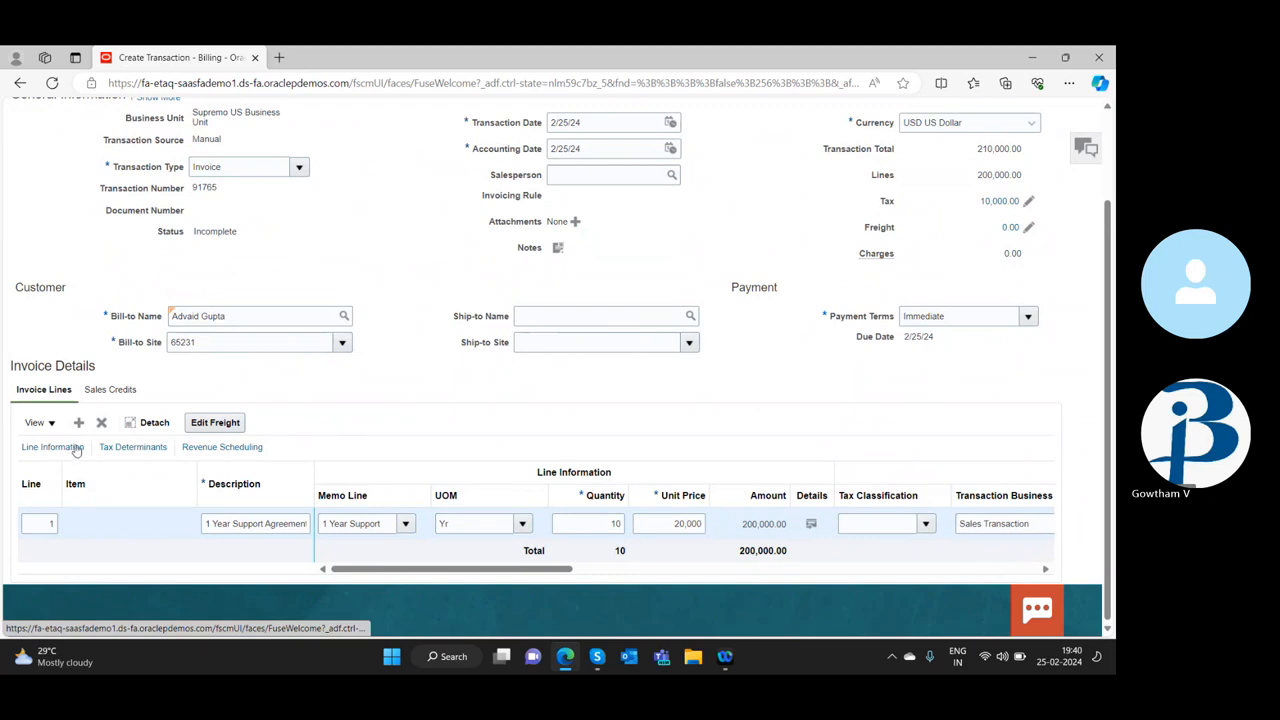
{"action": "scroll", "coordinate": [463, 424], "scroll_direction": "up", "scroll_amount": 2}
{"action": "scroll", "coordinate": [463, 424], "scroll_direction": "down", "scroll_amount": 2}
{"action": "left_click", "coordinate": [115, 450]}
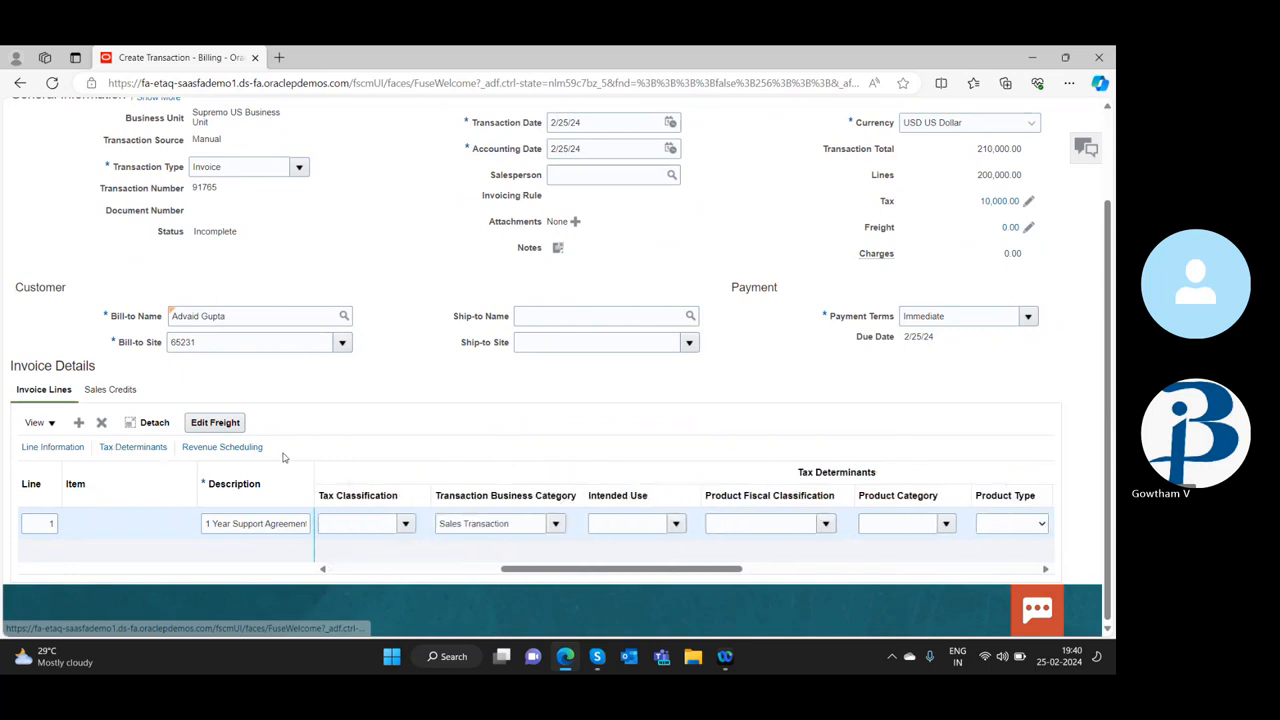
{"action": "left_click", "coordinate": [55, 448]}
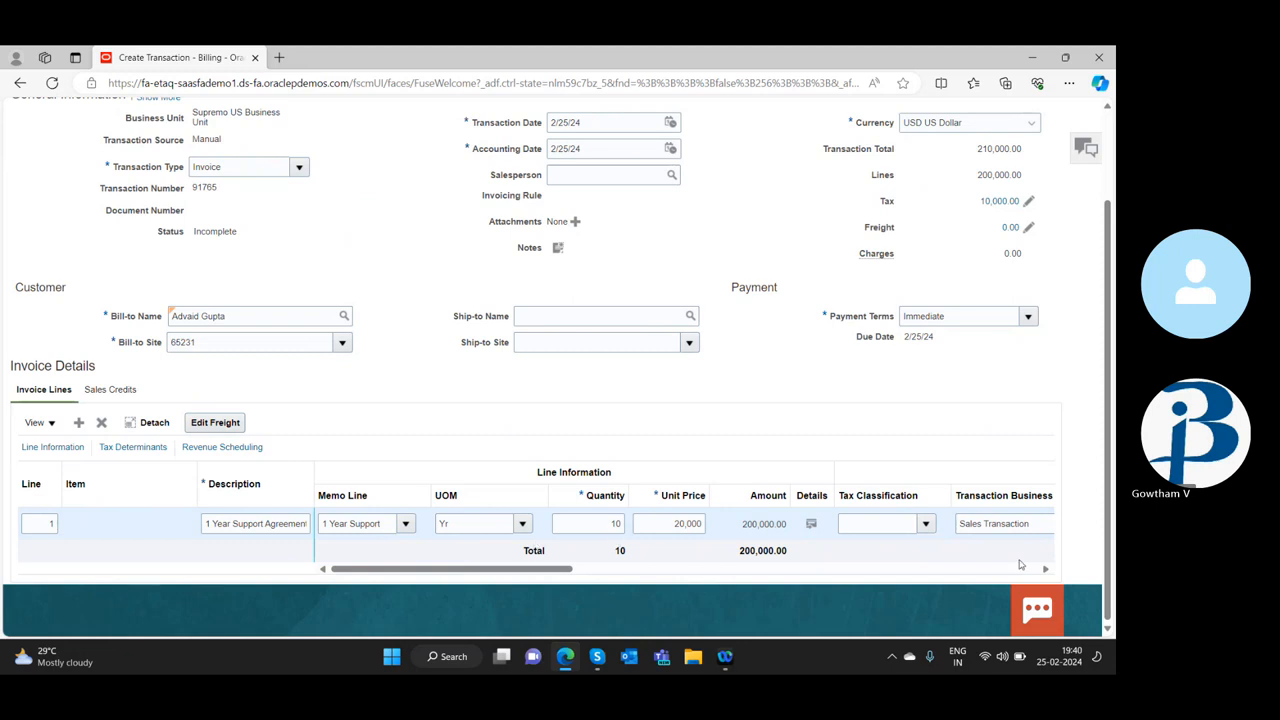
{"action": "left_click", "coordinate": [133, 451]}
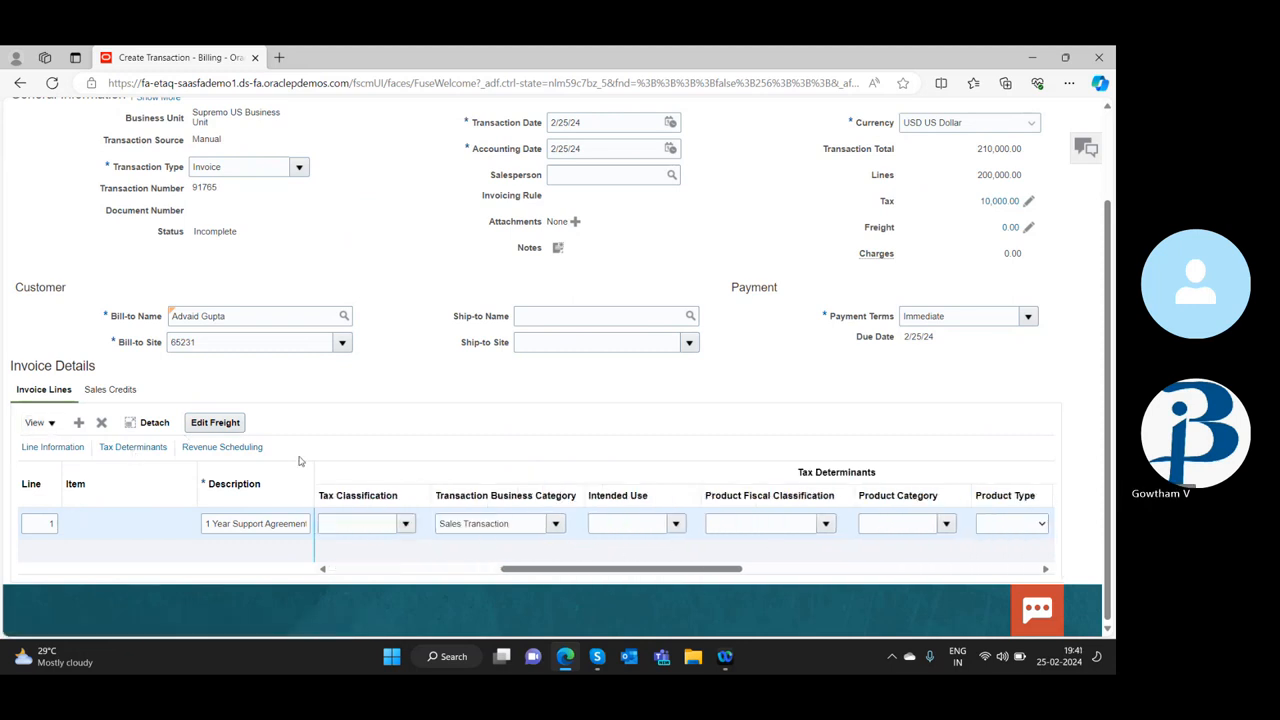
{"action": "left_click", "coordinate": [252, 450]}
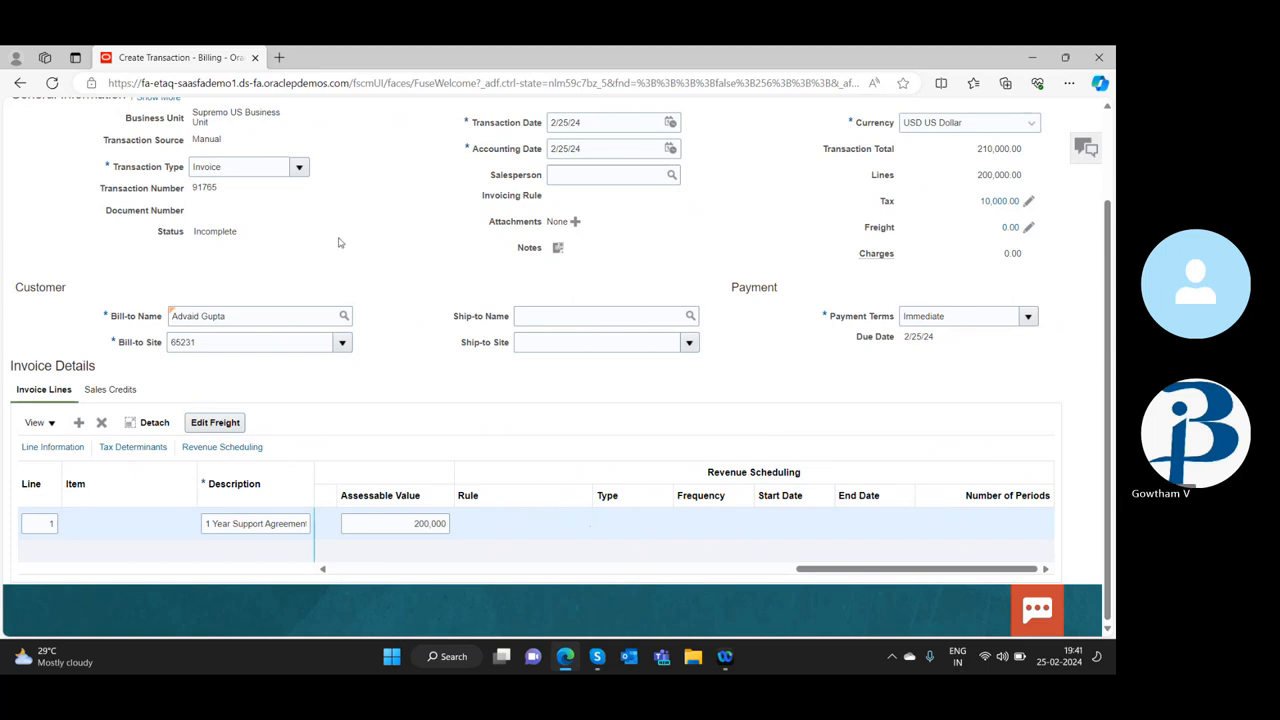
{"action": "scroll", "coordinate": [316, 343], "scroll_direction": "up", "scroll_amount": 1}
{"action": "scroll", "coordinate": [316, 343], "scroll_direction": "down", "scroll_amount": 1}
{"action": "left_click", "coordinate": [1064, 62]}
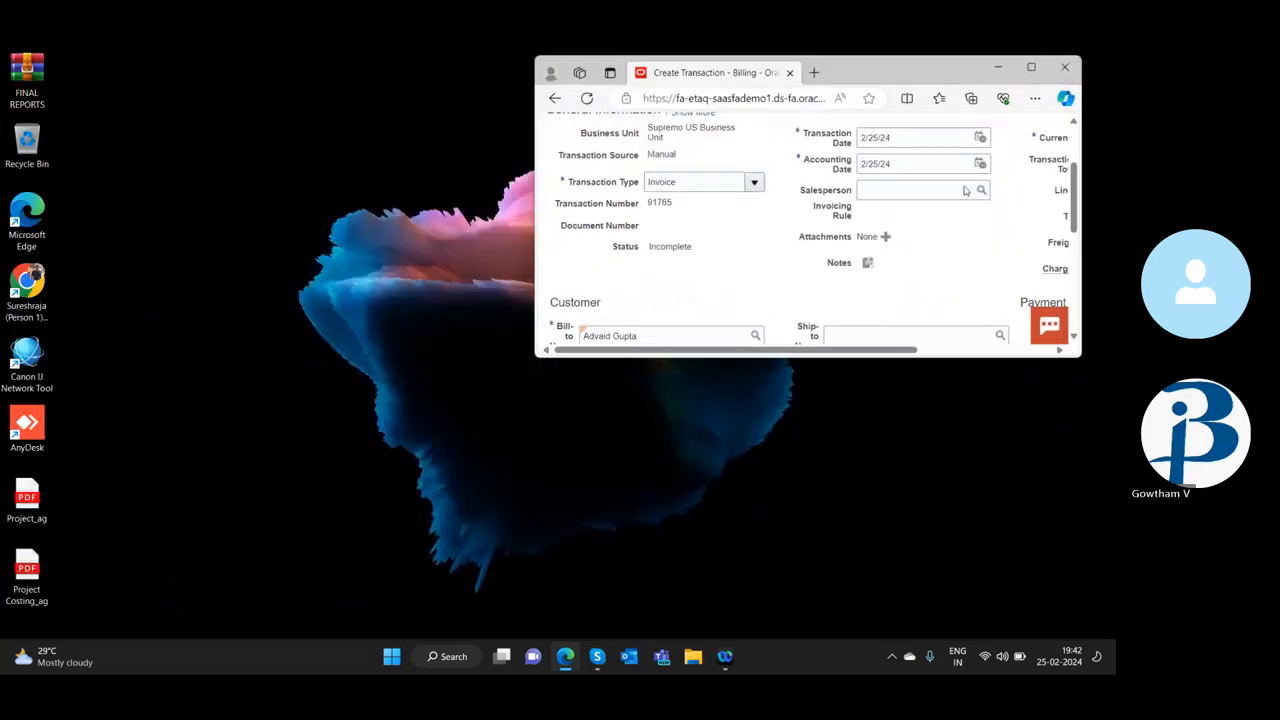
{"action": "left_click_drag", "start_coordinate": [915, 67], "coordinate": [506, 144]}
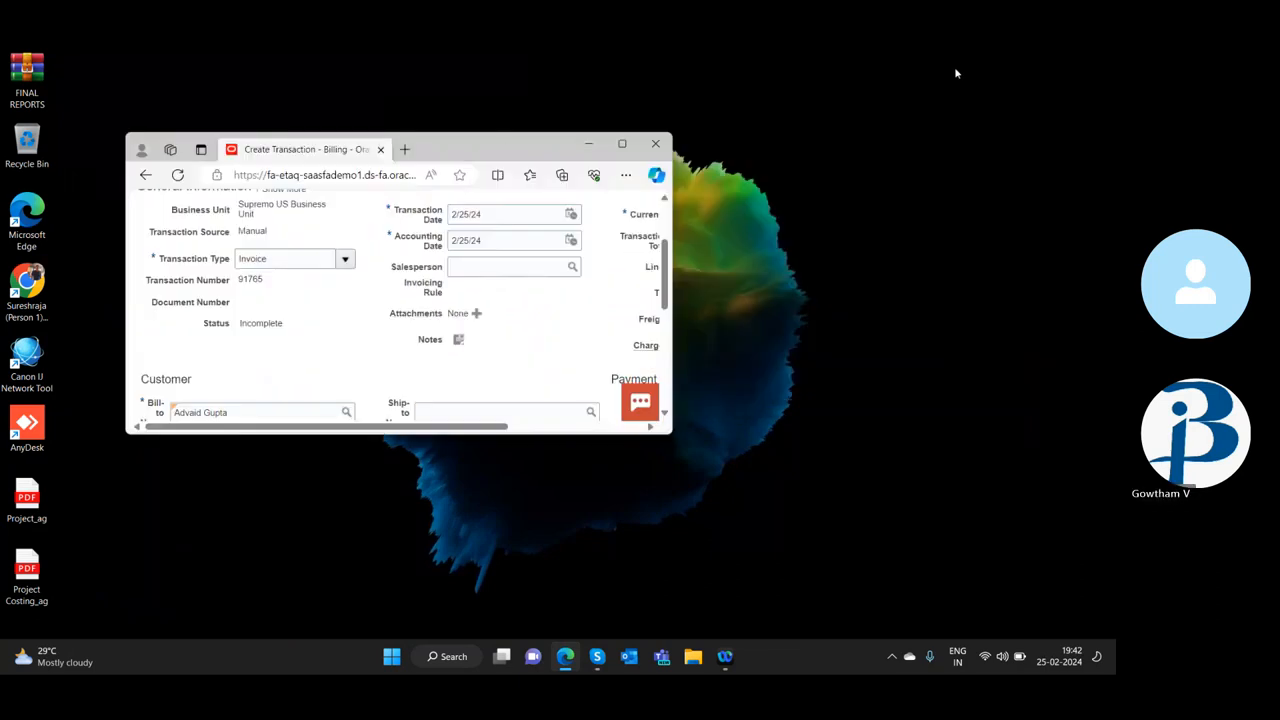
{"action": "left_click", "coordinate": [621, 143]}
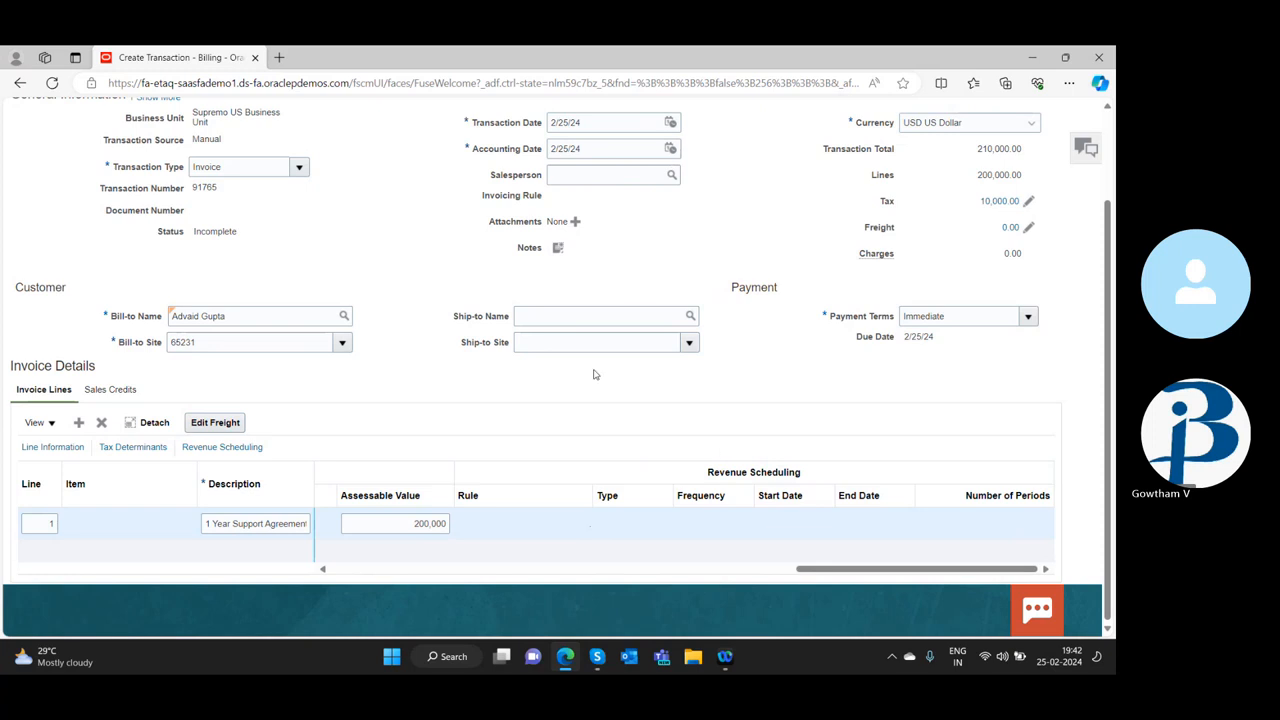
Check the available completion options and distribution action, and complete the invoice with Complete and Review
{"action": "scroll", "coordinate": [660, 440], "scroll_direction": "up", "scroll_amount": 3}
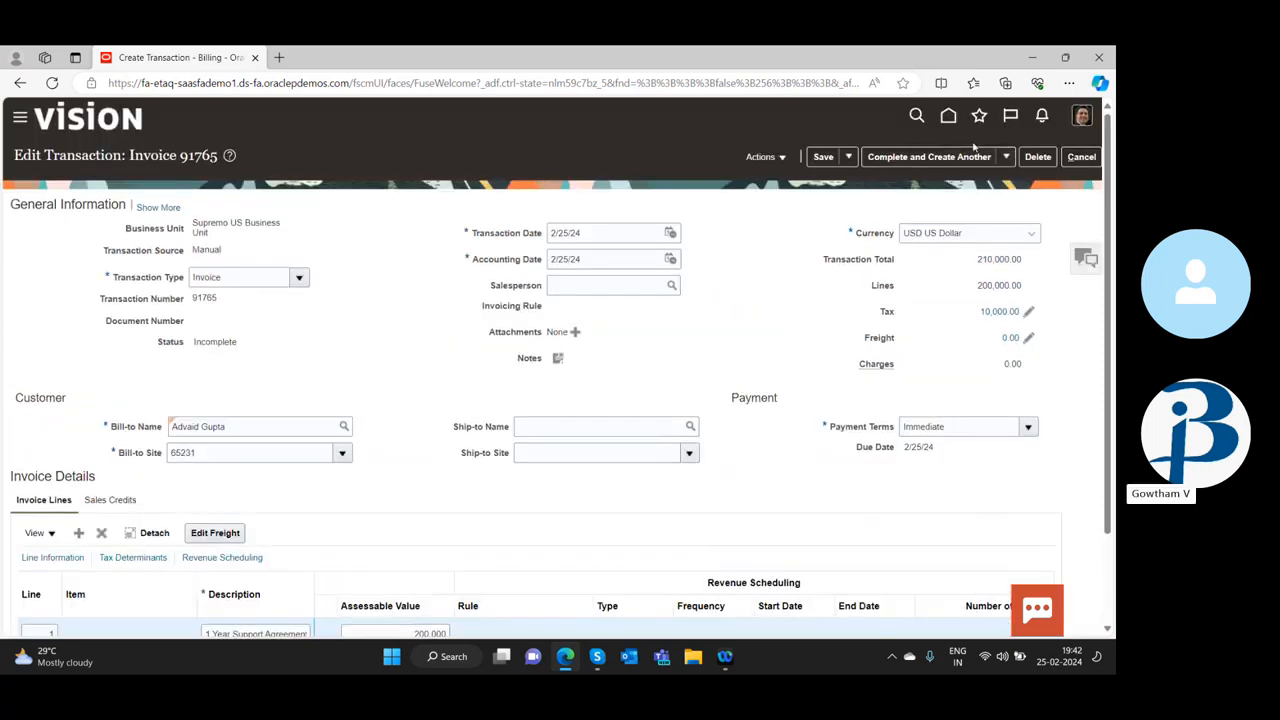
{"action": "left_click", "coordinate": [1008, 163]}
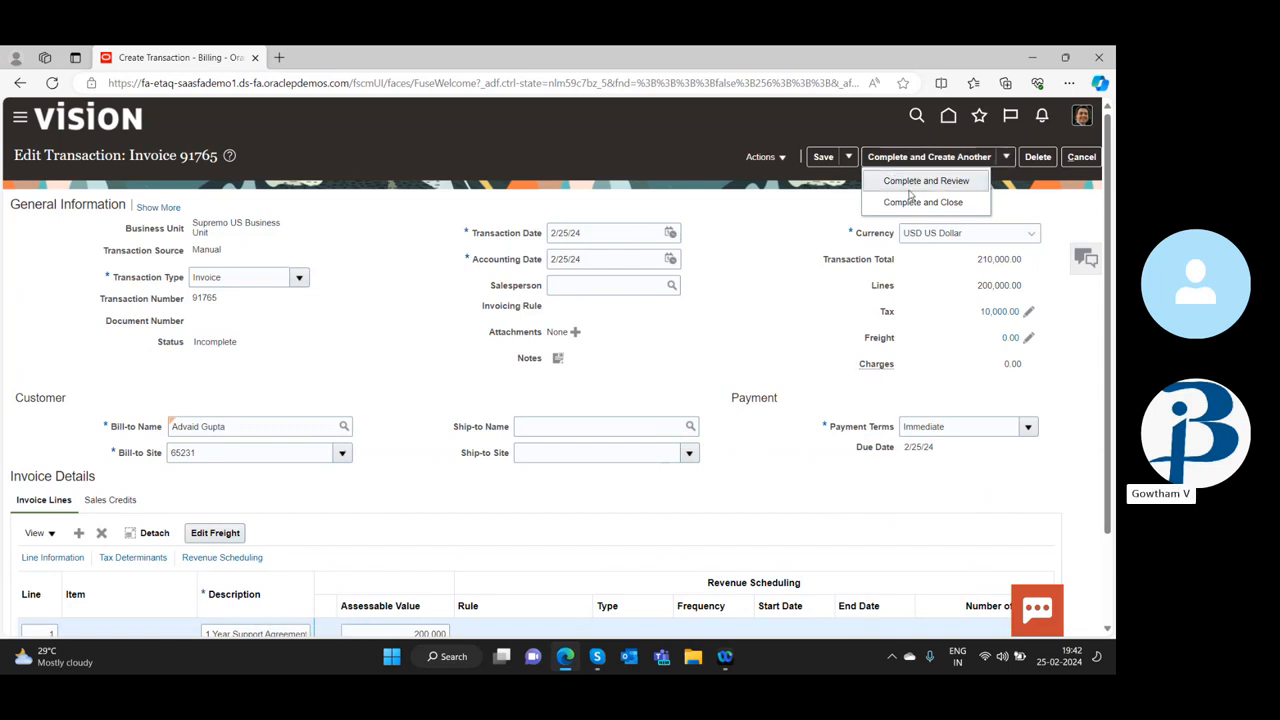
{"action": "left_click", "coordinate": [790, 250]}
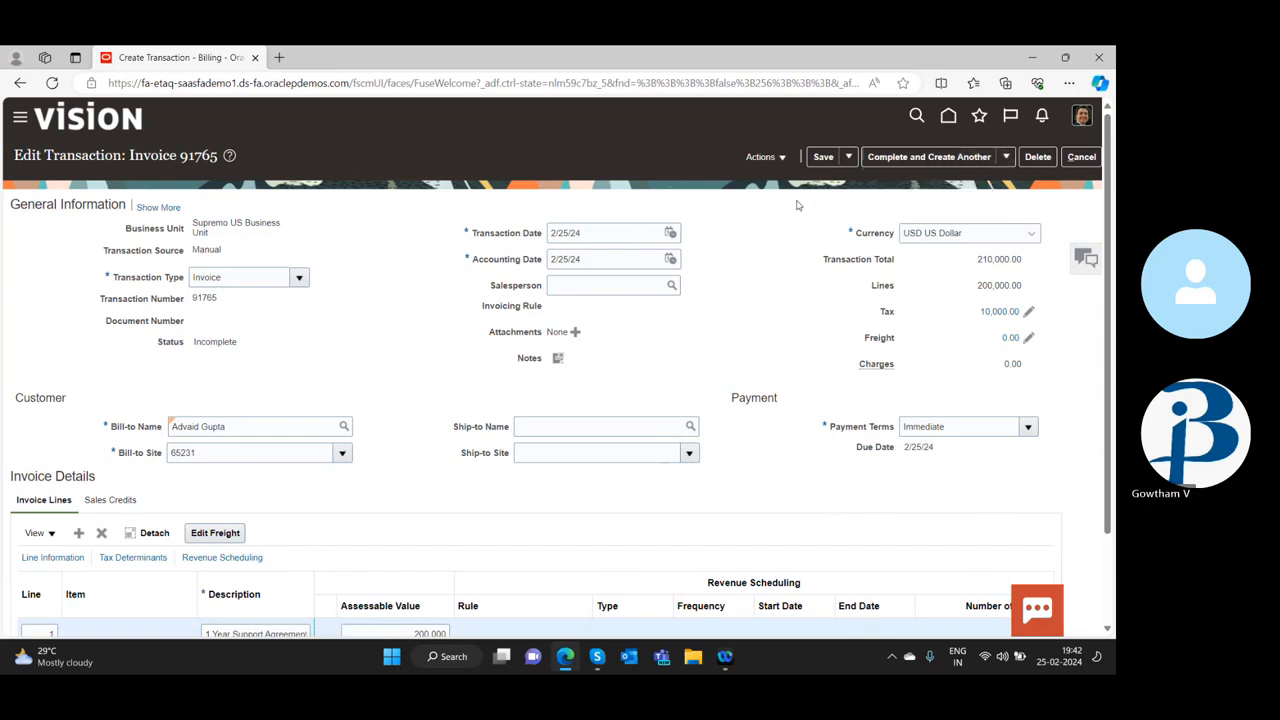
{"action": "left_click", "coordinate": [786, 161]}
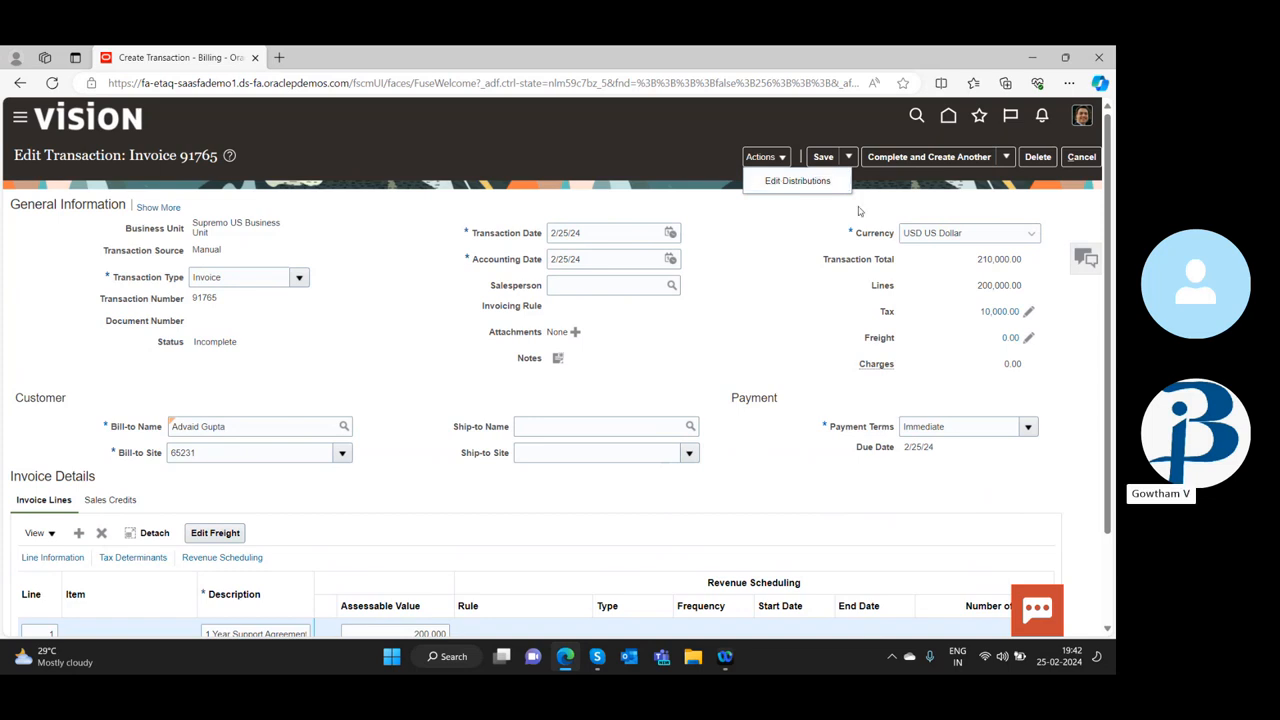
{"action": "left_click", "coordinate": [995, 160]}
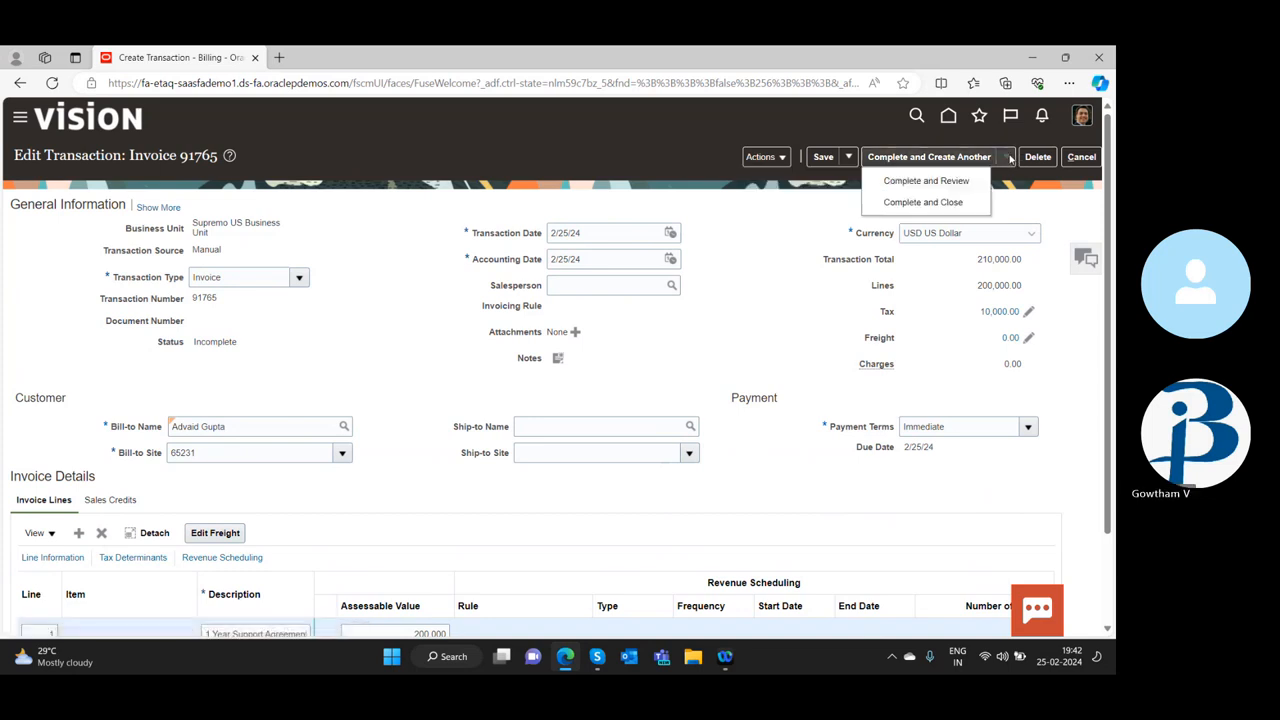
{"action": "left_click", "coordinate": [940, 181]}
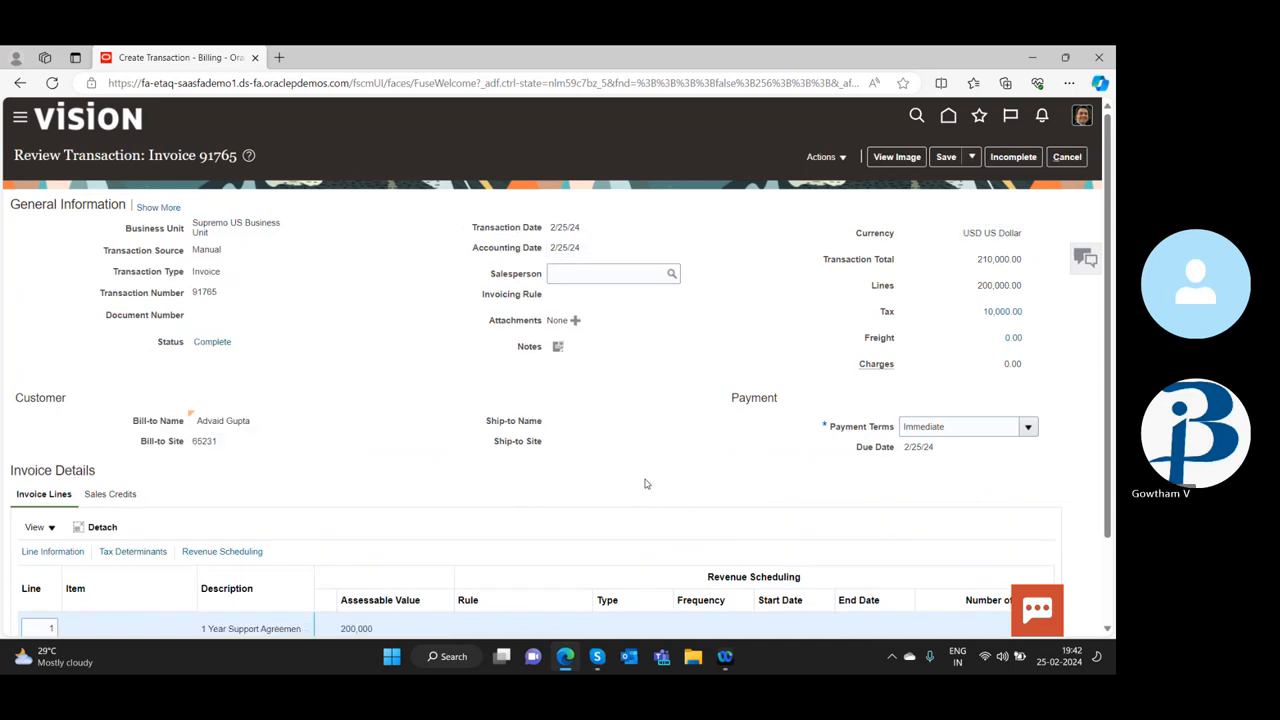
Review the completed invoice's line information and check its Oracle Social Network sharing option without sharing it
{"action": "scroll", "coordinate": [840, 412], "scroll_direction": "down", "scroll_amount": 2}
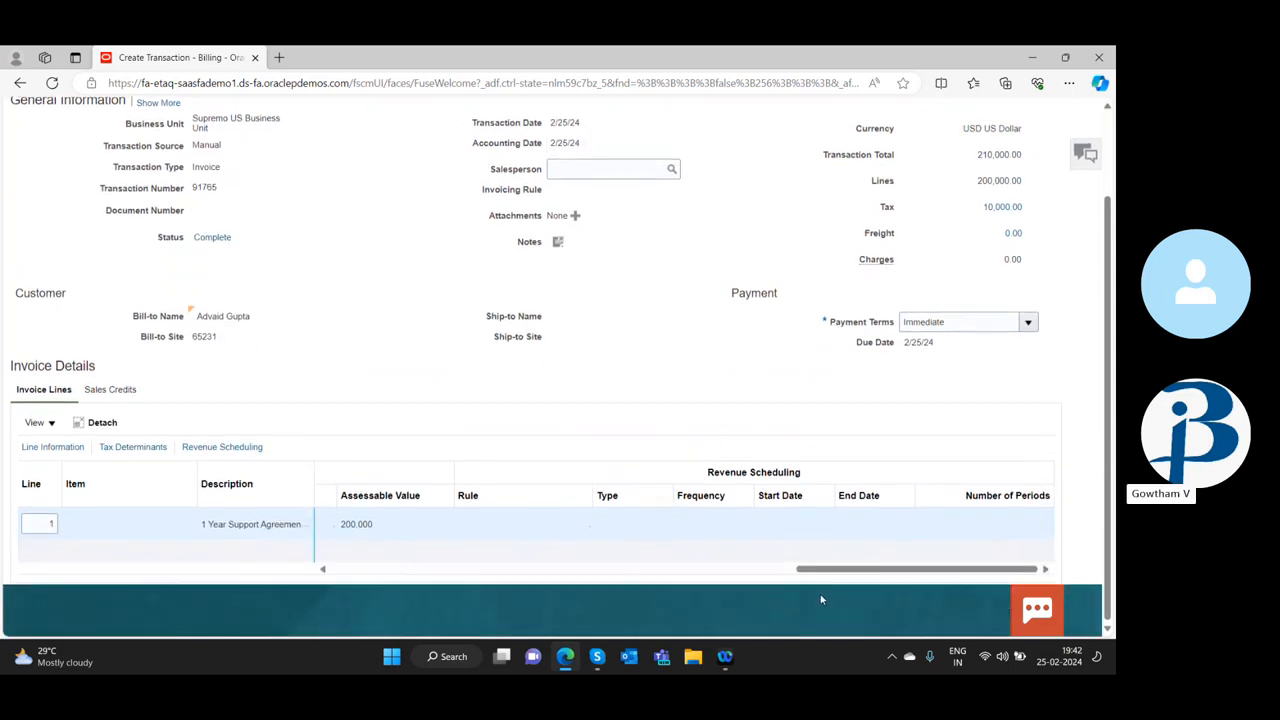
{"action": "left_click_drag", "start_coordinate": [825, 569], "coordinate": [360, 569]}
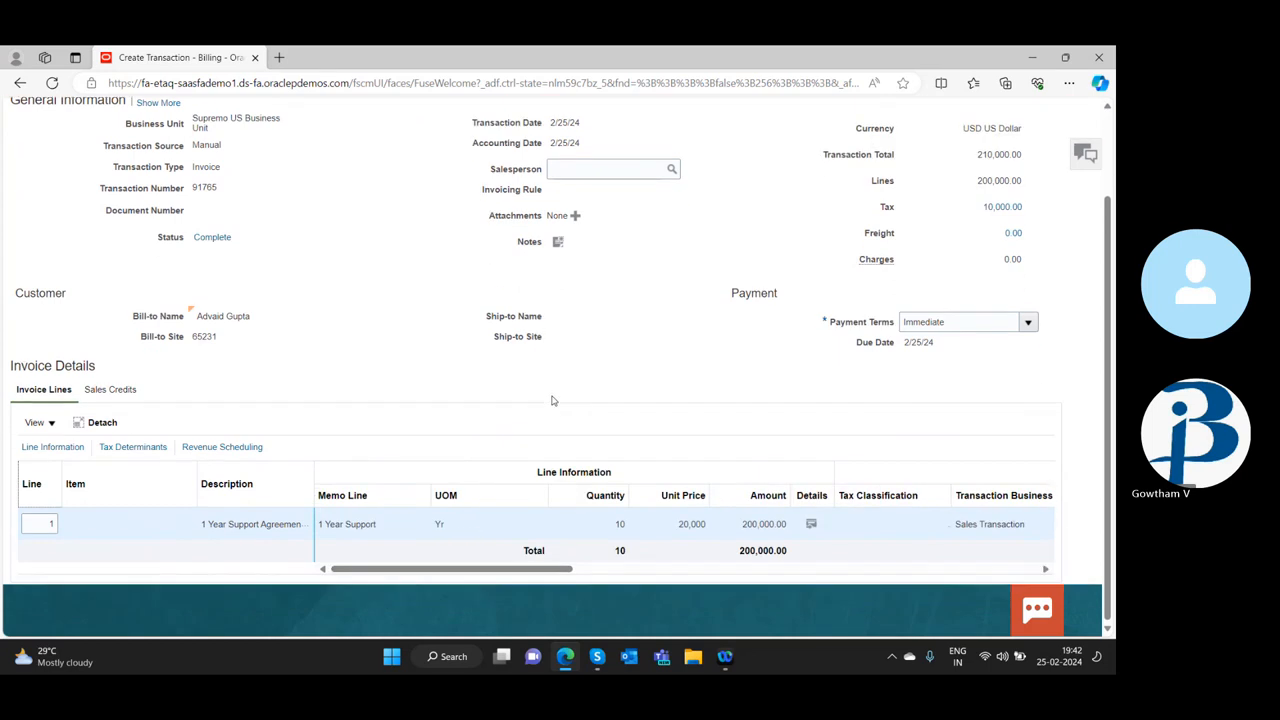
{"action": "scroll", "coordinate": [551, 400], "scroll_direction": "up", "scroll_amount": 2}
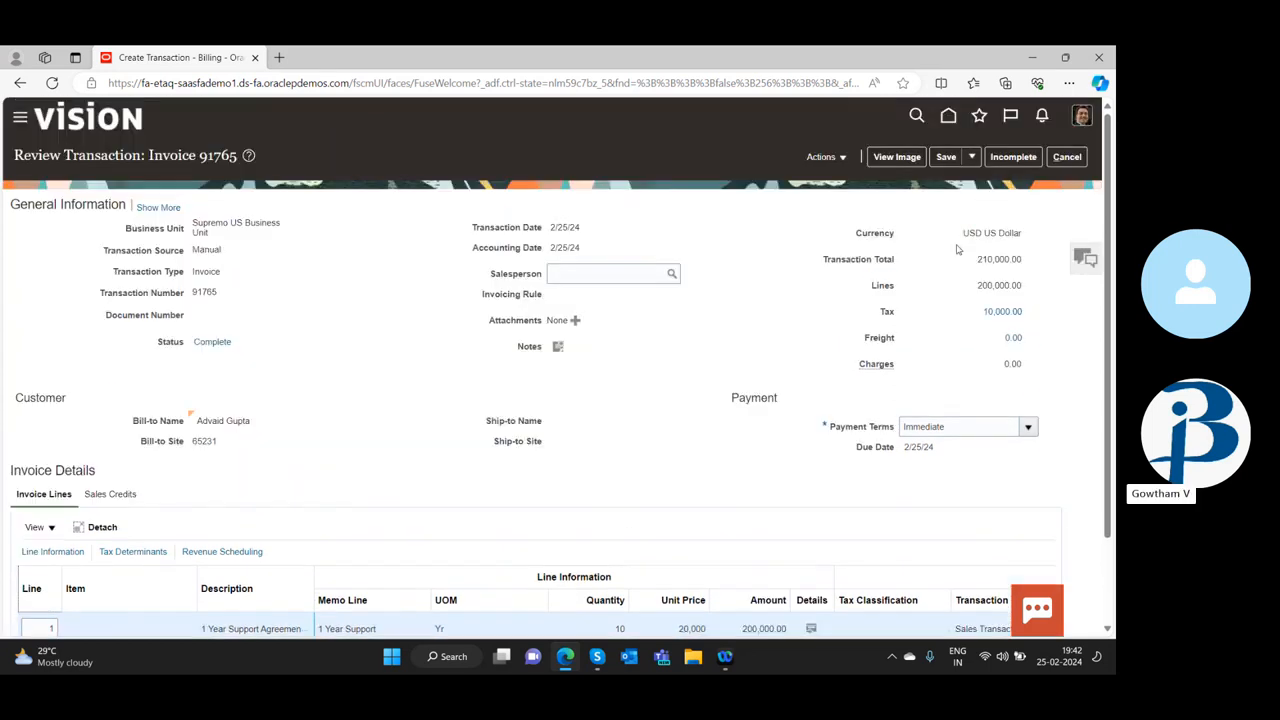
{"action": "left_click", "coordinate": [1086, 257]}
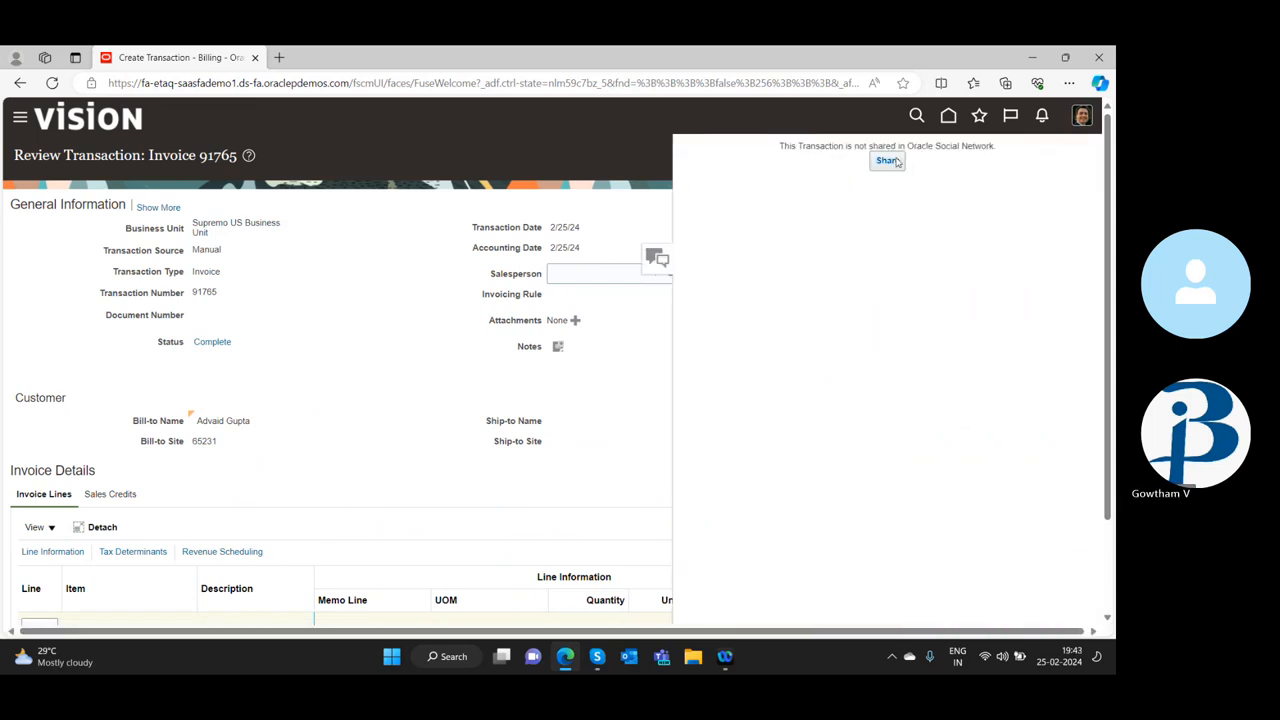
{"action": "left_click", "coordinate": [620, 355]}
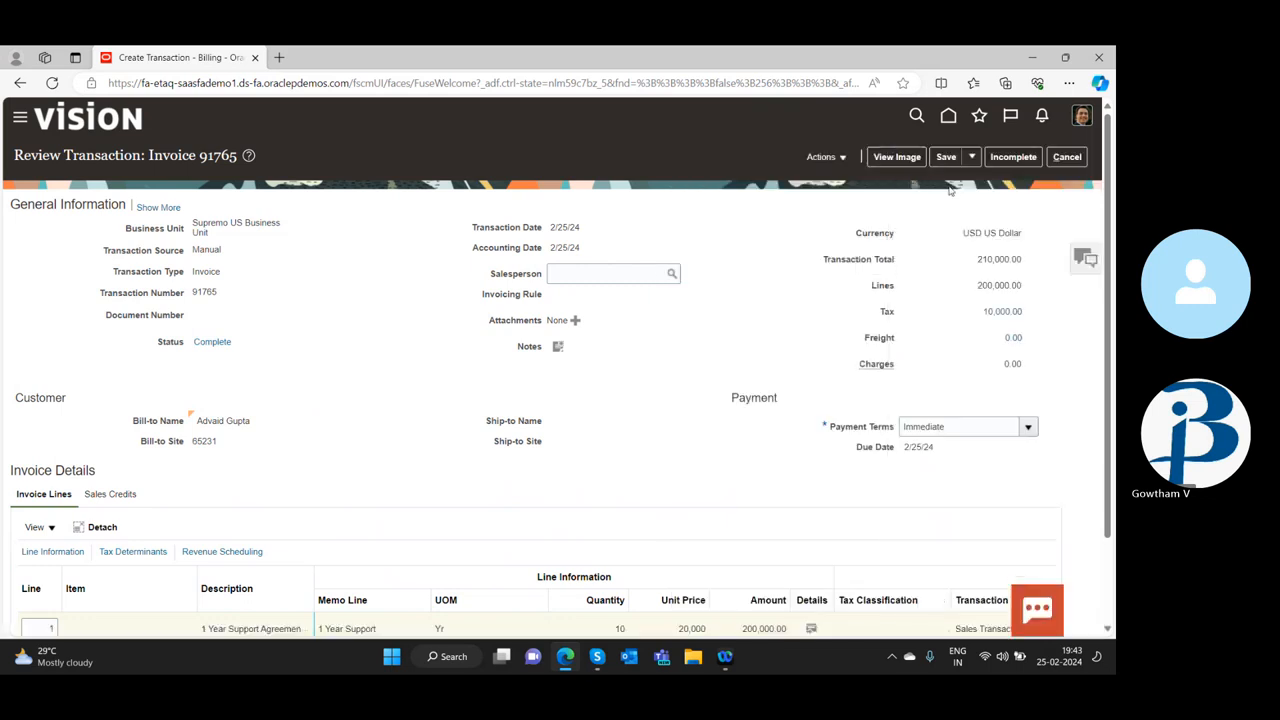
View the printable image of the invoice from its header to its payment instructions, and close it
{"action": "left_click", "coordinate": [898, 157]}
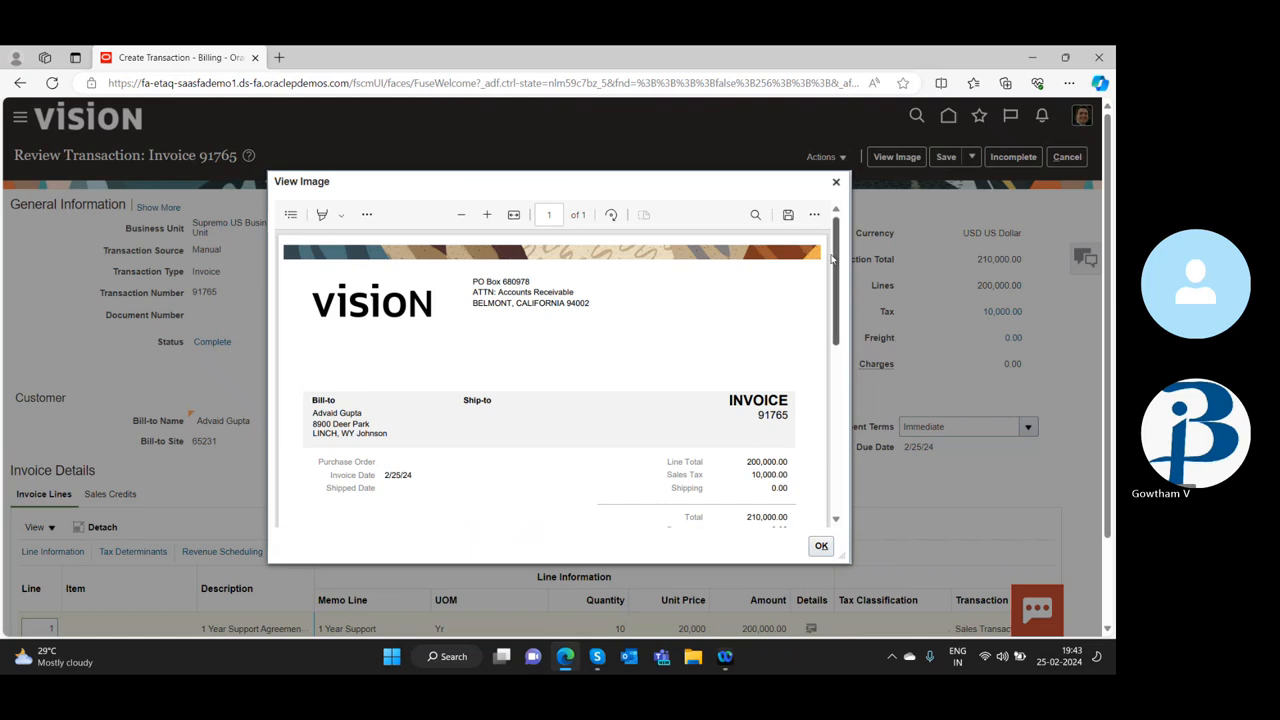
{"action": "left_click_drag", "start_coordinate": [836, 260], "coordinate": [838, 447]}
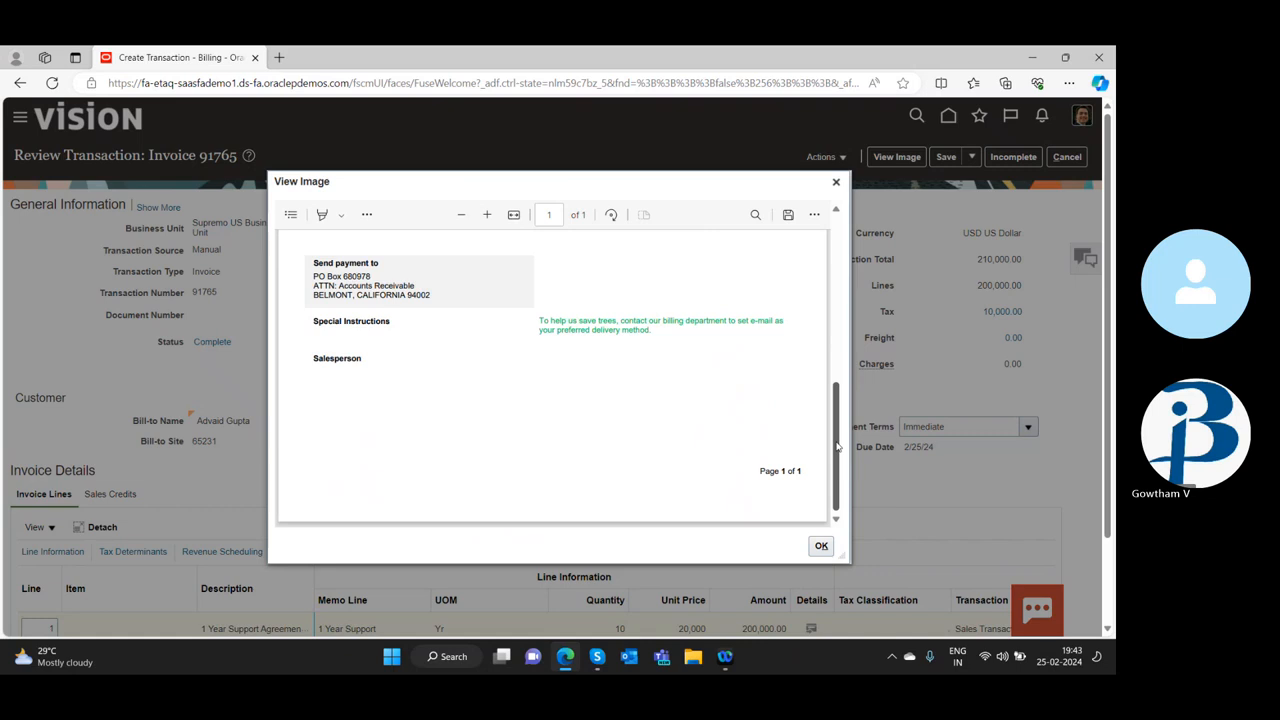
{"action": "scroll", "coordinate": [836, 450], "scroll_direction": "up", "scroll_amount": 5}
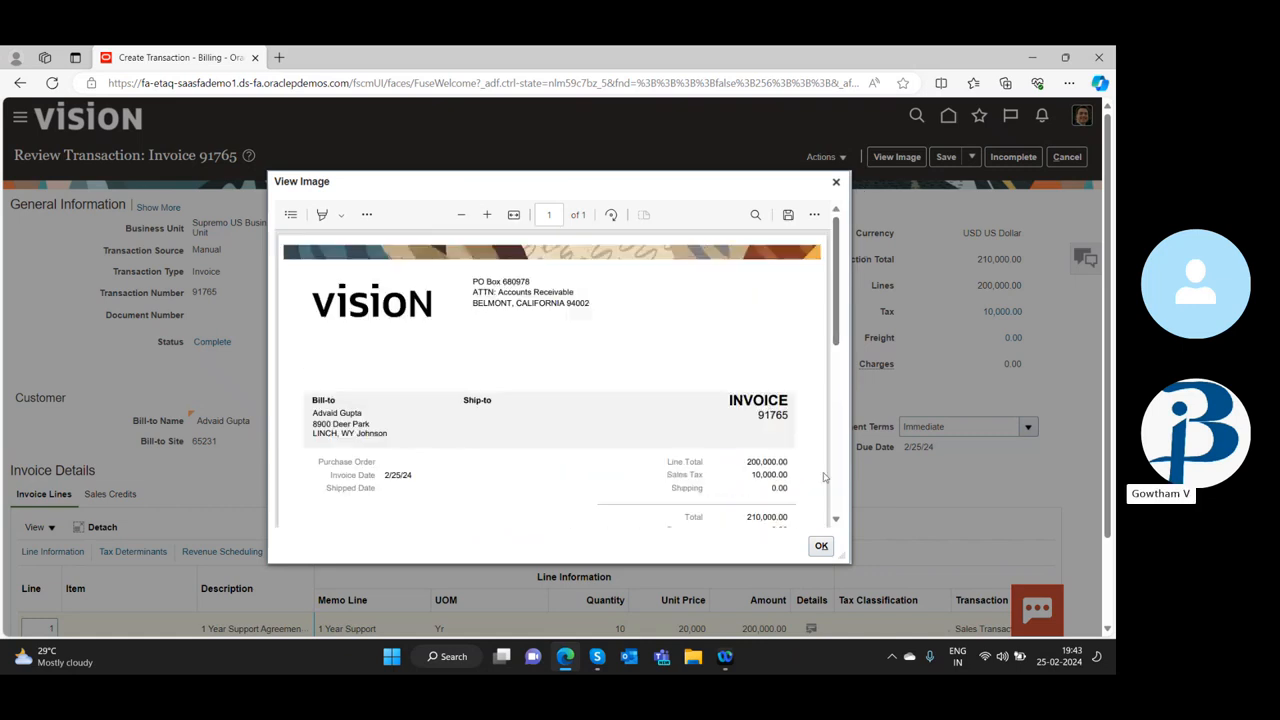
{"action": "left_click", "coordinate": [821, 547]}
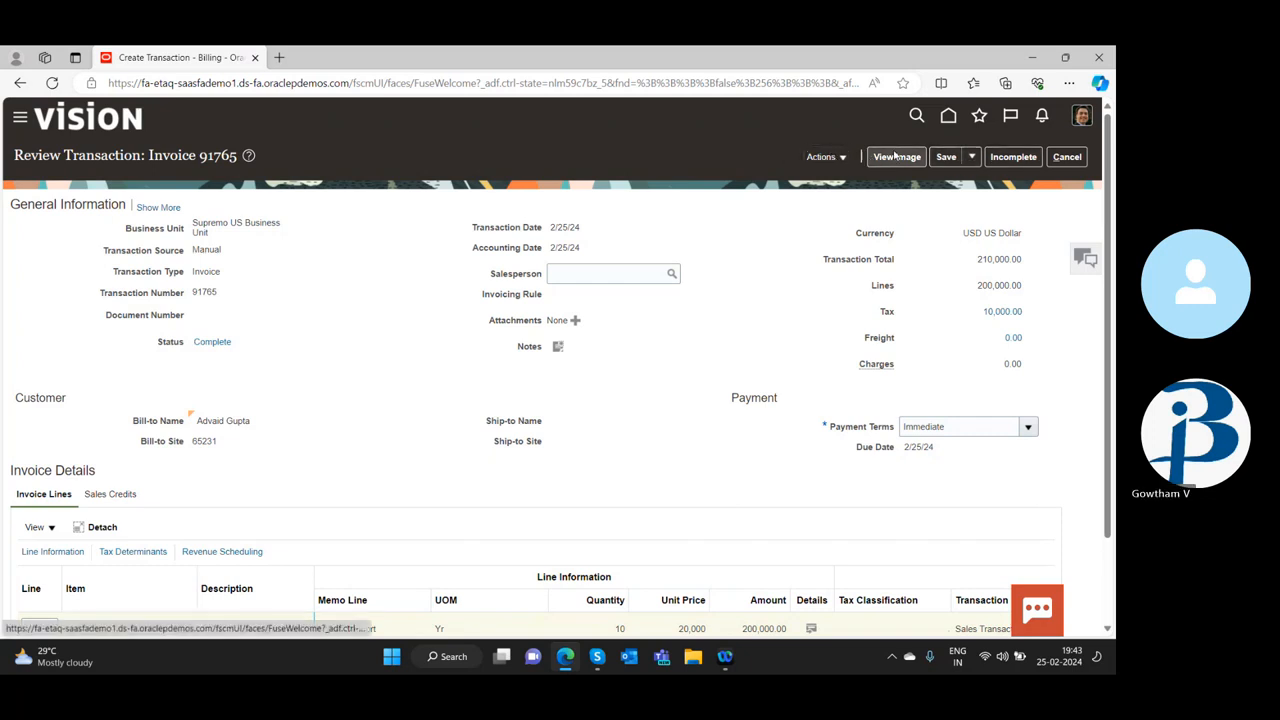
Try to view the completed invoice's accounting lines
{"action": "left_click", "coordinate": [826, 157]}
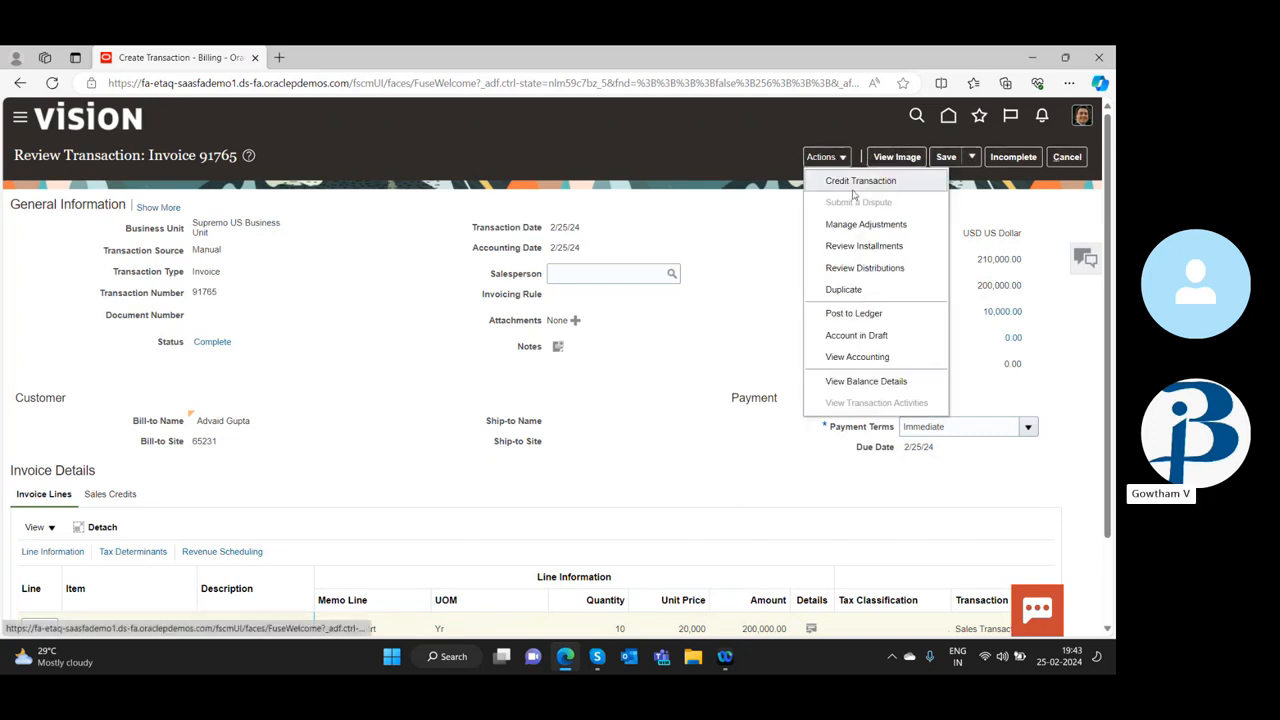
{"action": "left_click", "coordinate": [845, 356]}
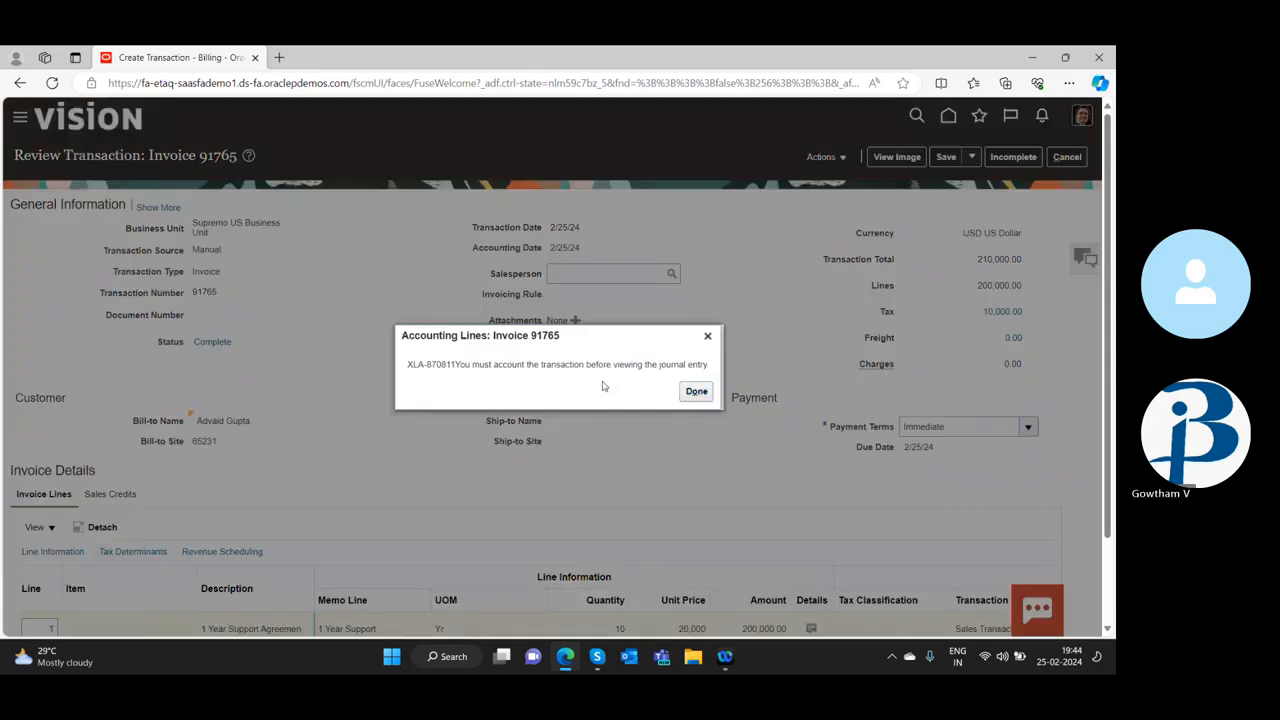
{"action": "left_click", "coordinate": [697, 392]}
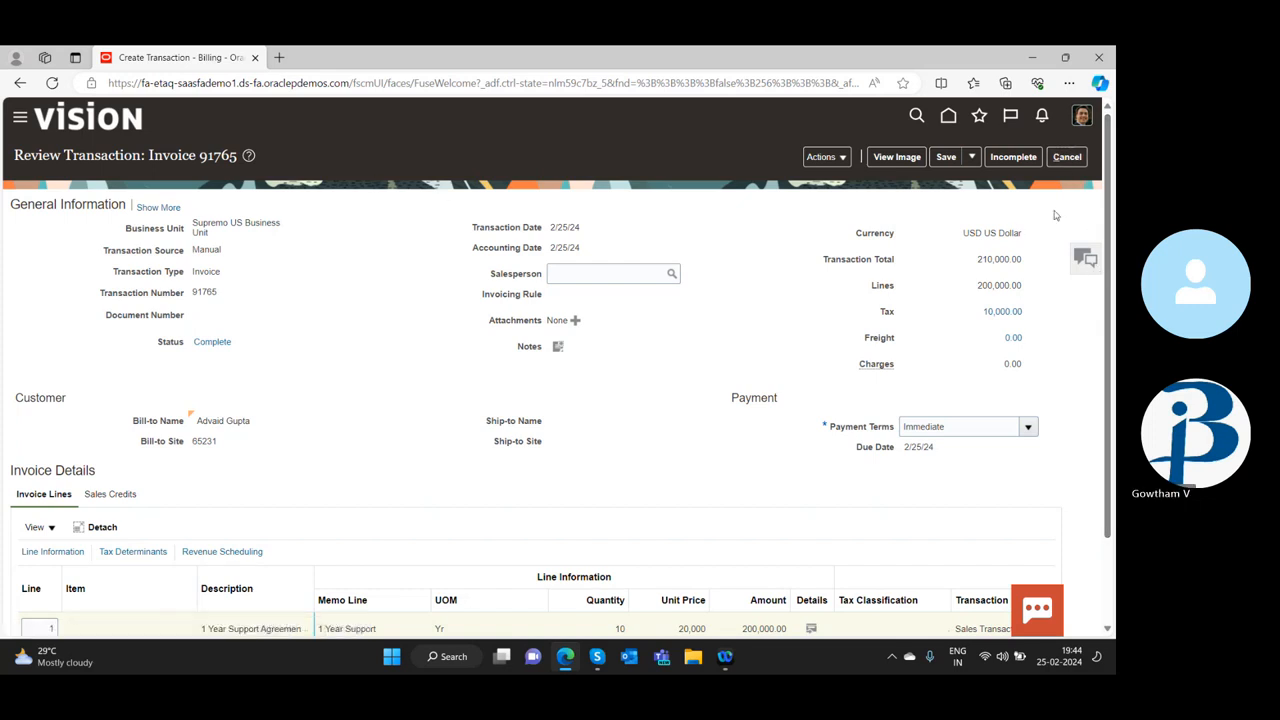
Post the invoice to the ledger and view its accounting lines, including the account segment details of the receivable line
{"action": "left_click", "coordinate": [834, 159]}
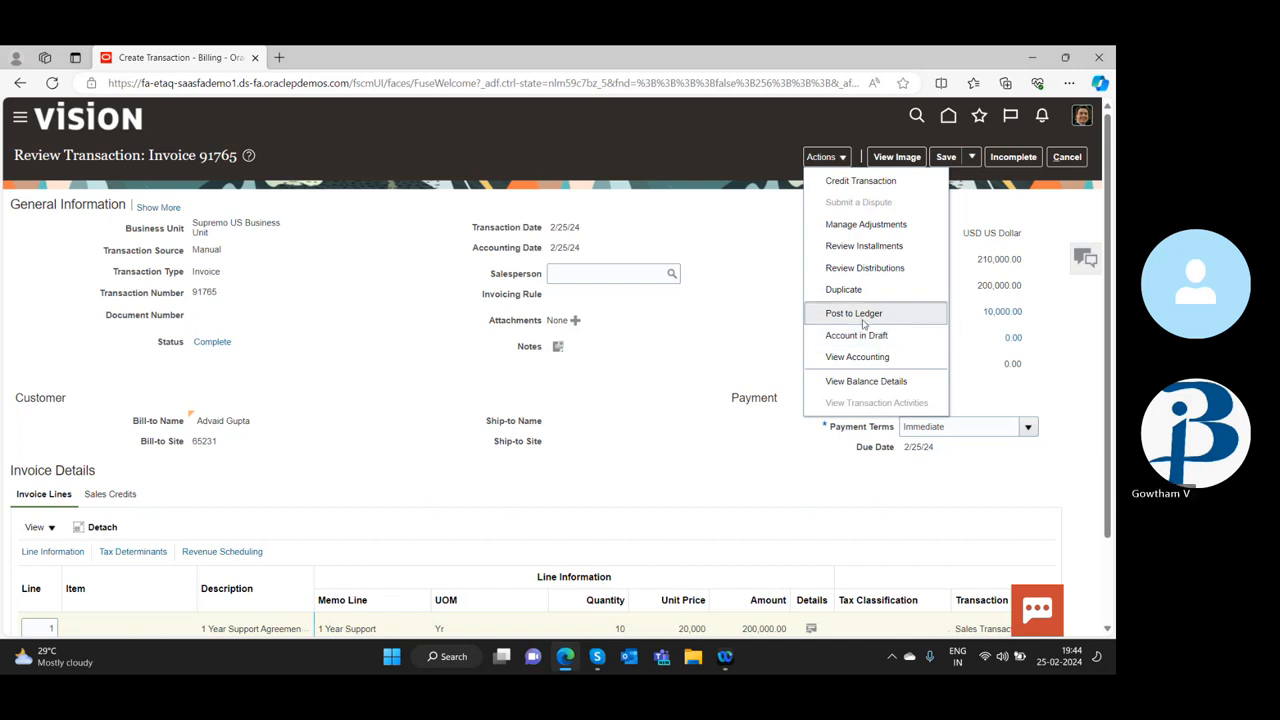
{"action": "left_click", "coordinate": [860, 314]}
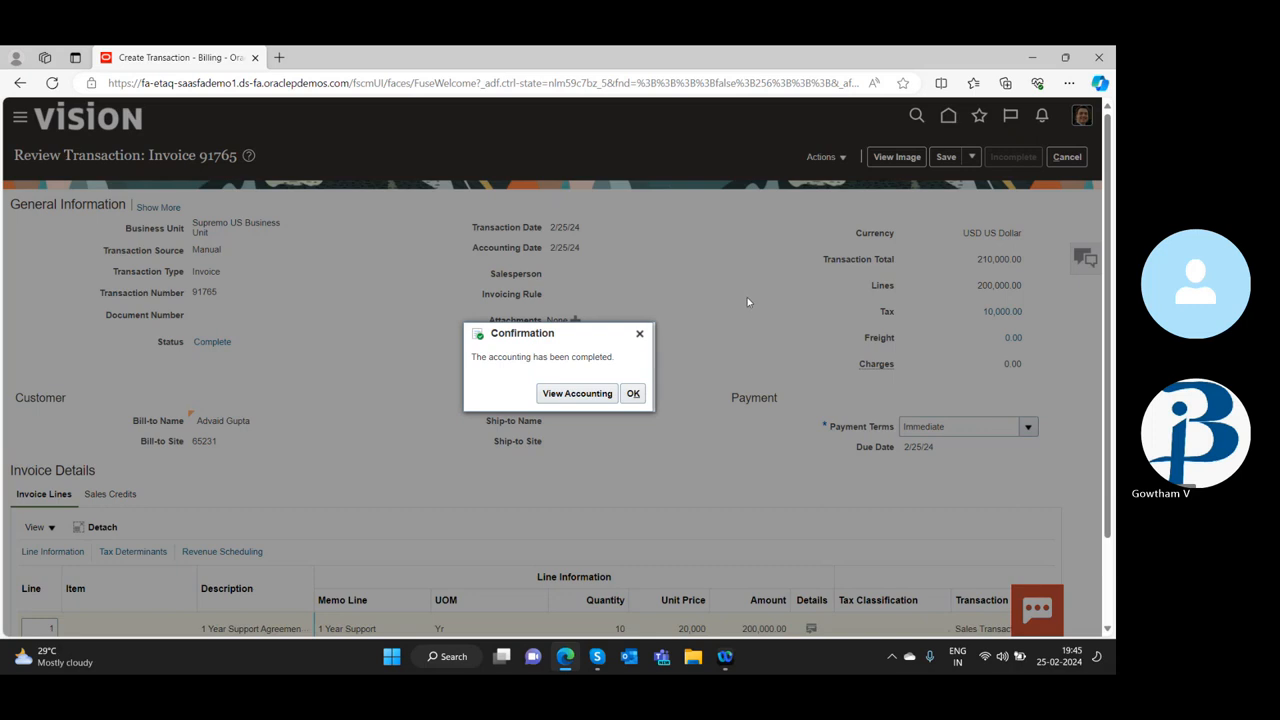
{"action": "left_click", "coordinate": [573, 399]}
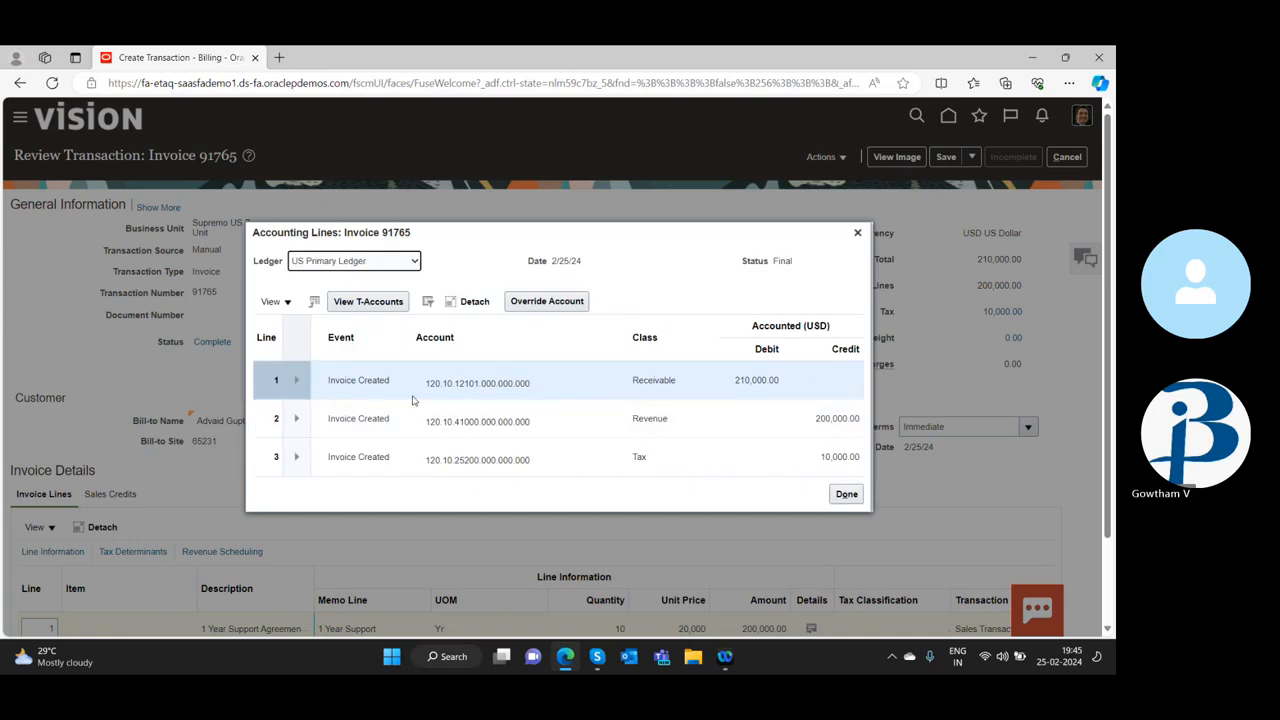
{"action": "double_click", "coordinate": [472, 383]}
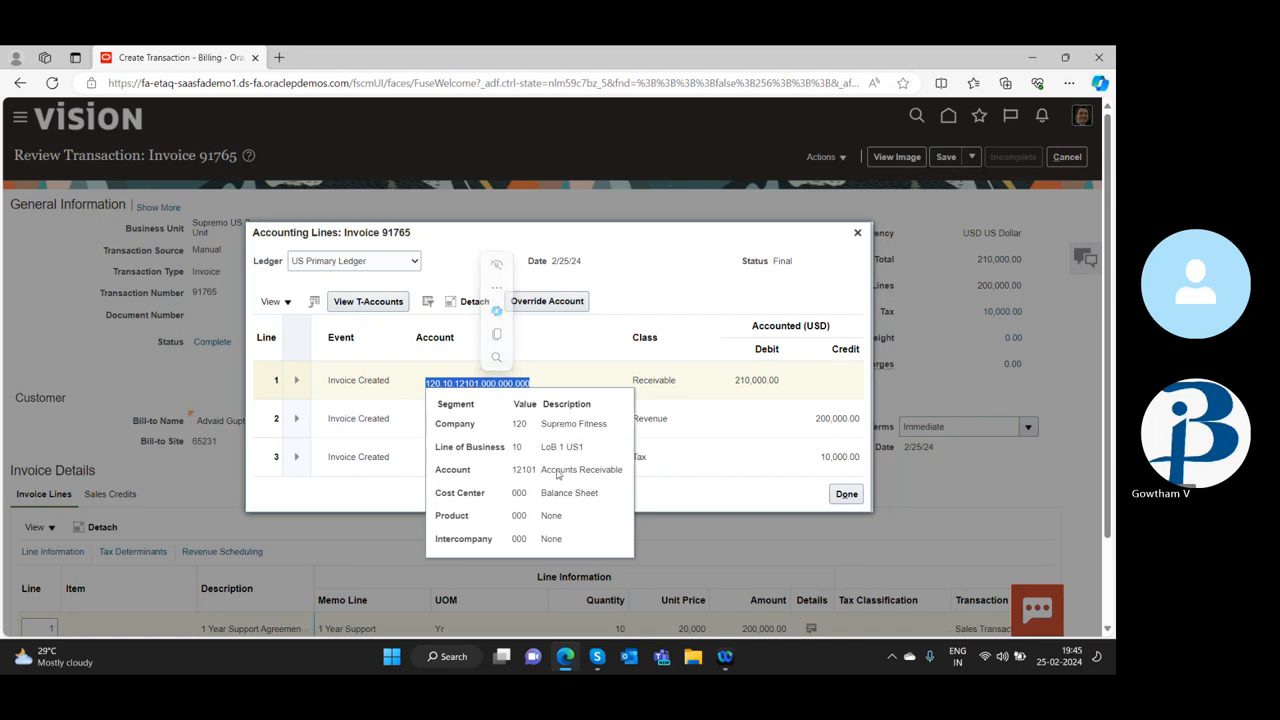
View the account segment details of the revenue and tax accounting lines, and close the accounting lines
{"action": "left_click", "coordinate": [531, 346]}
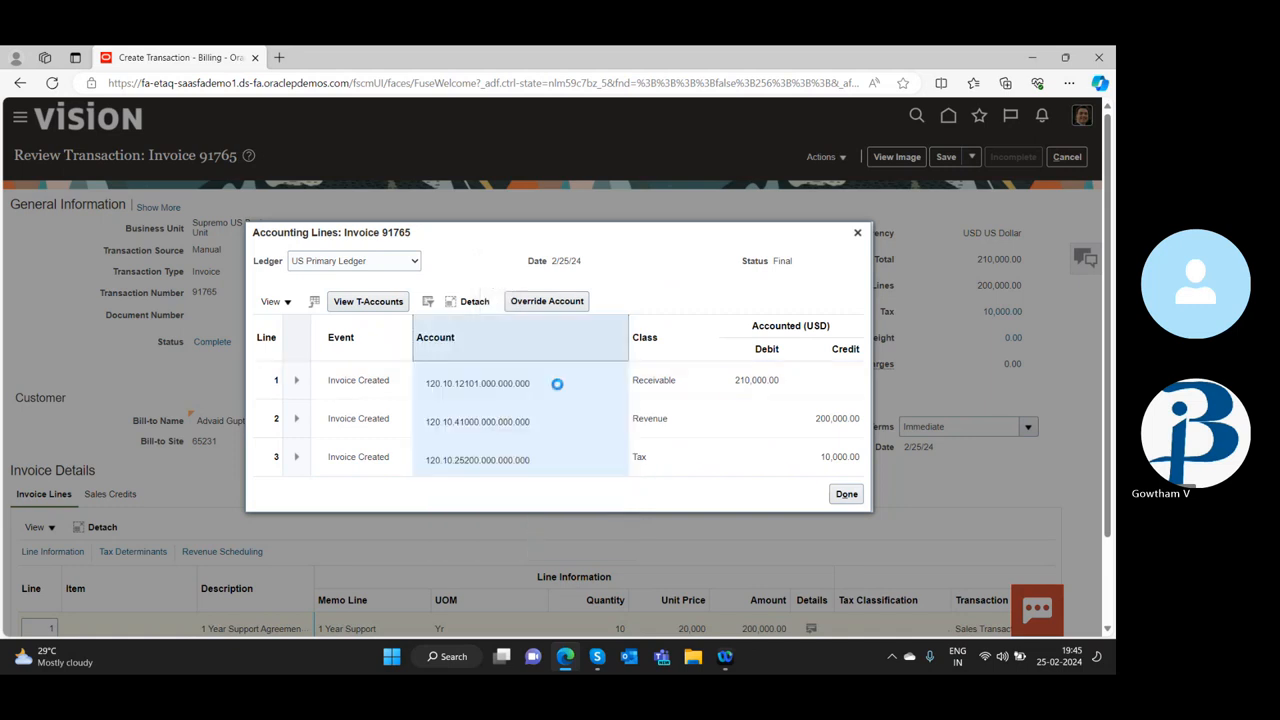
{"action": "double_click", "coordinate": [504, 424]}
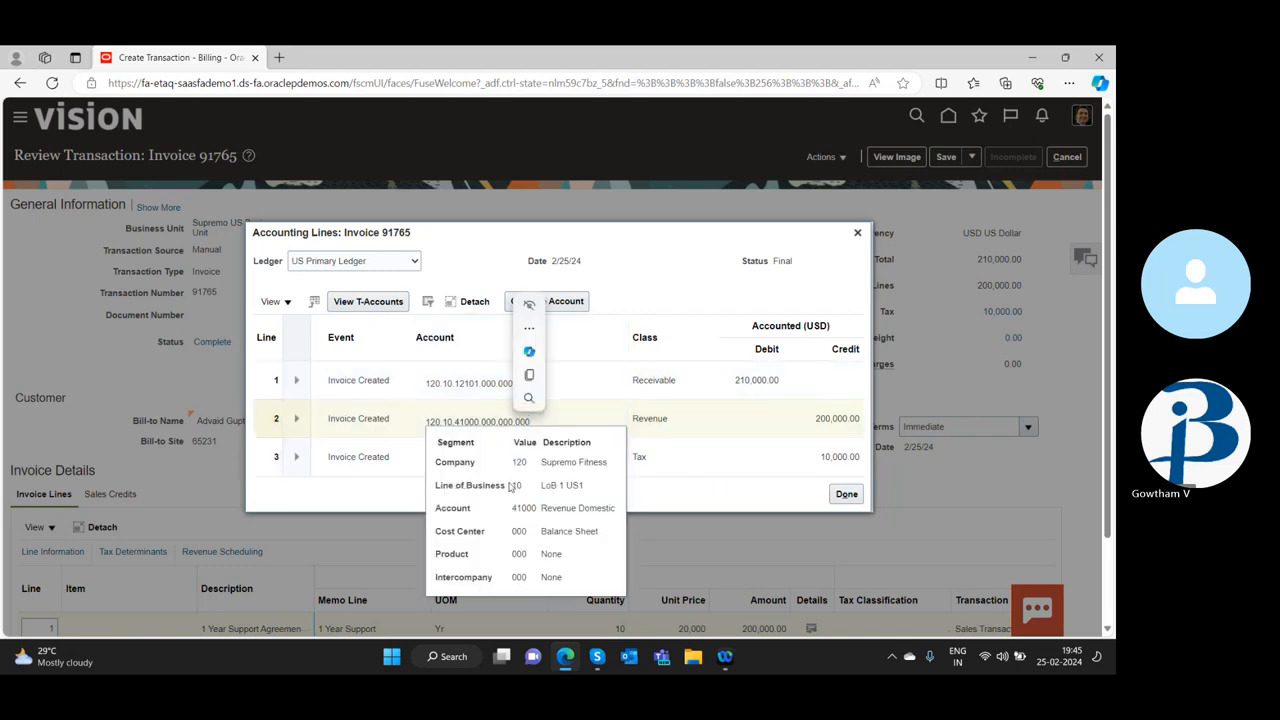
{"action": "left_click", "coordinate": [476, 421]}
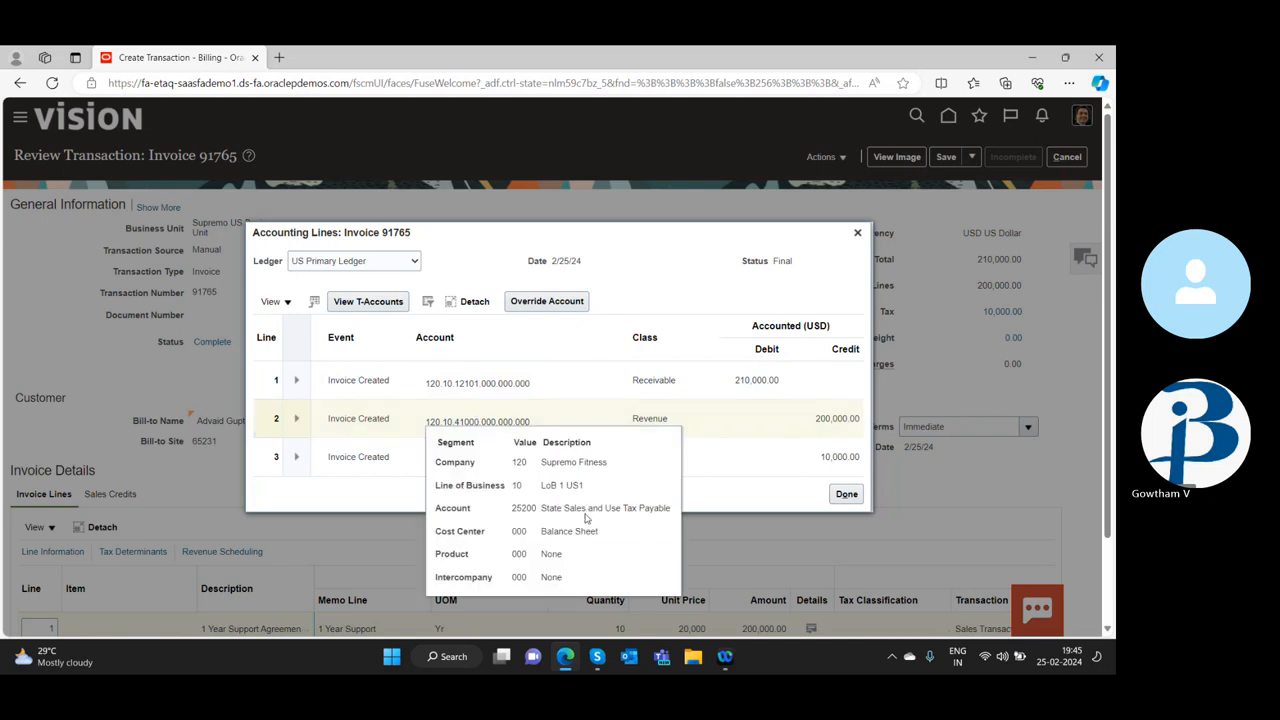
{"action": "left_click", "coordinate": [771, 420]}
{"action": "left_click", "coordinate": [468, 462]}
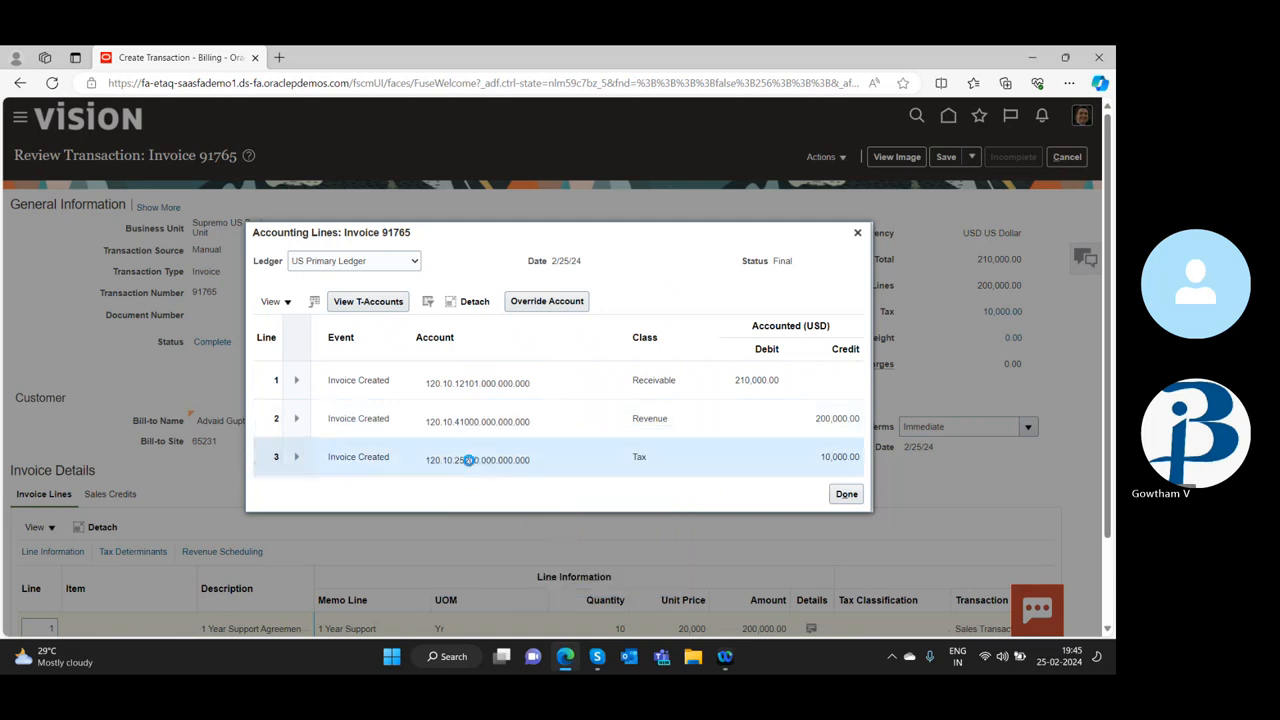
{"action": "double_click", "coordinate": [466, 460]}
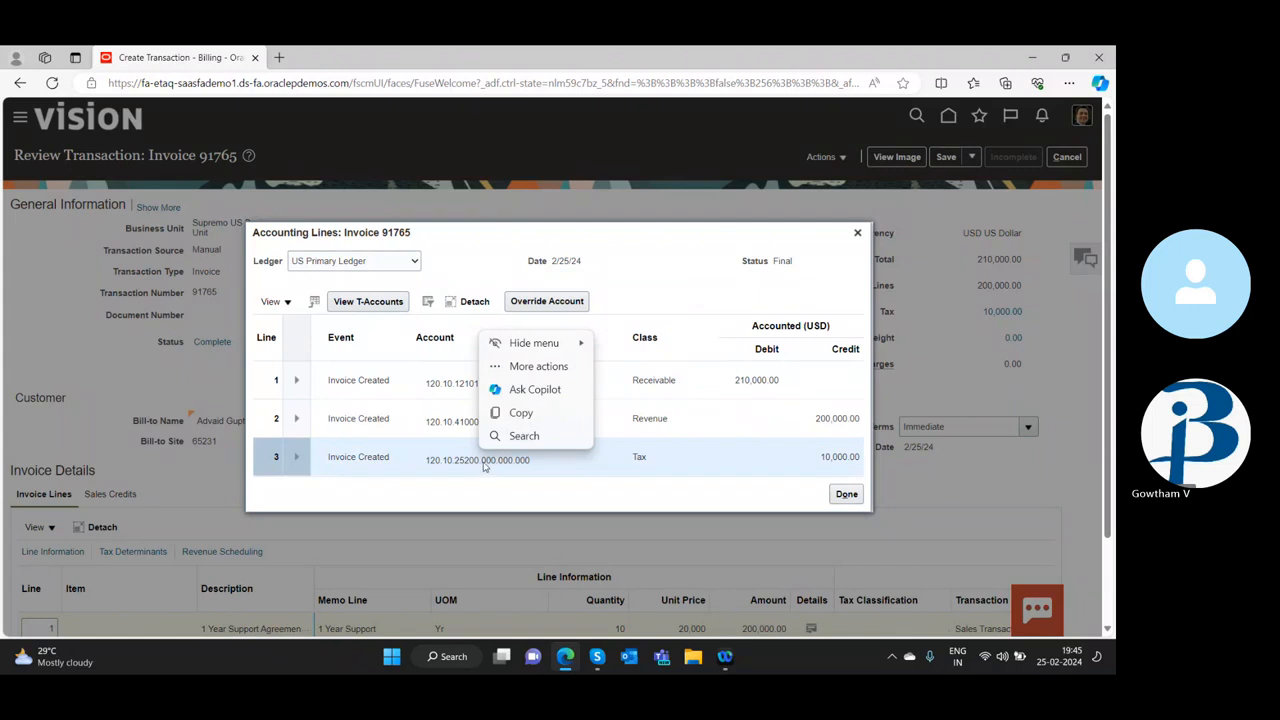
{"action": "left_click", "coordinate": [488, 463]}
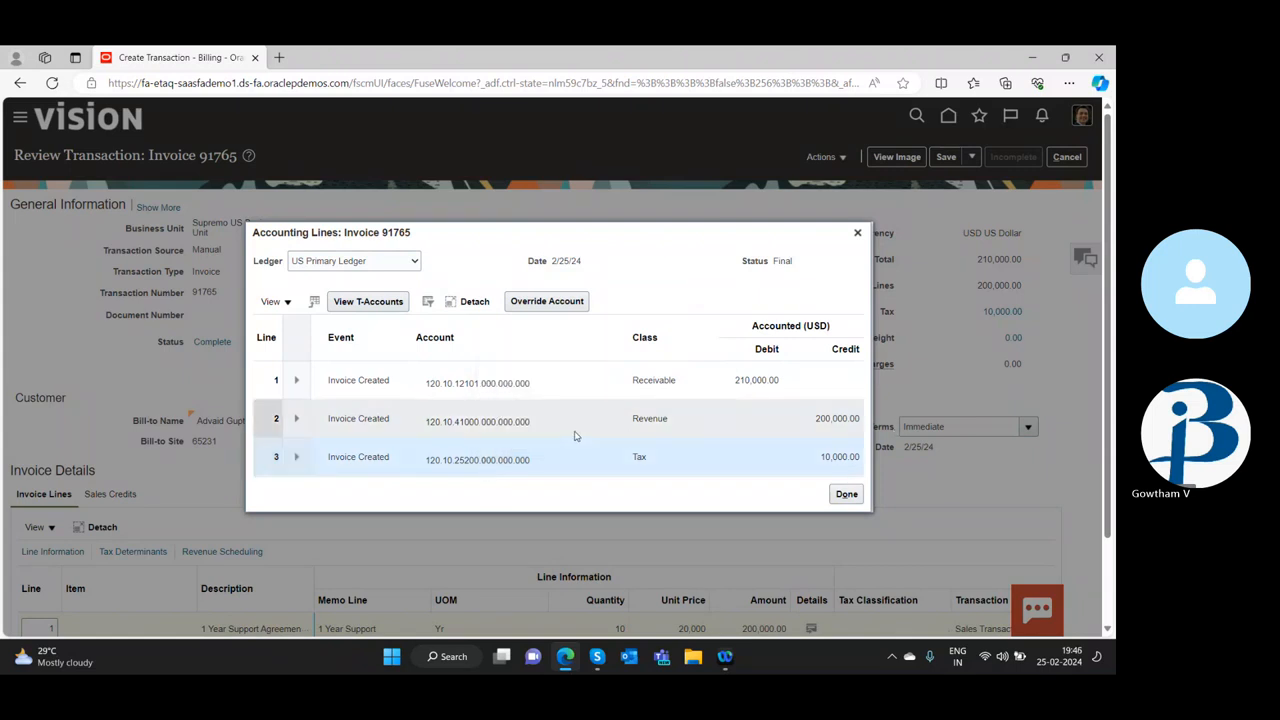
{"action": "mouse_move", "coordinate": [479, 460]}
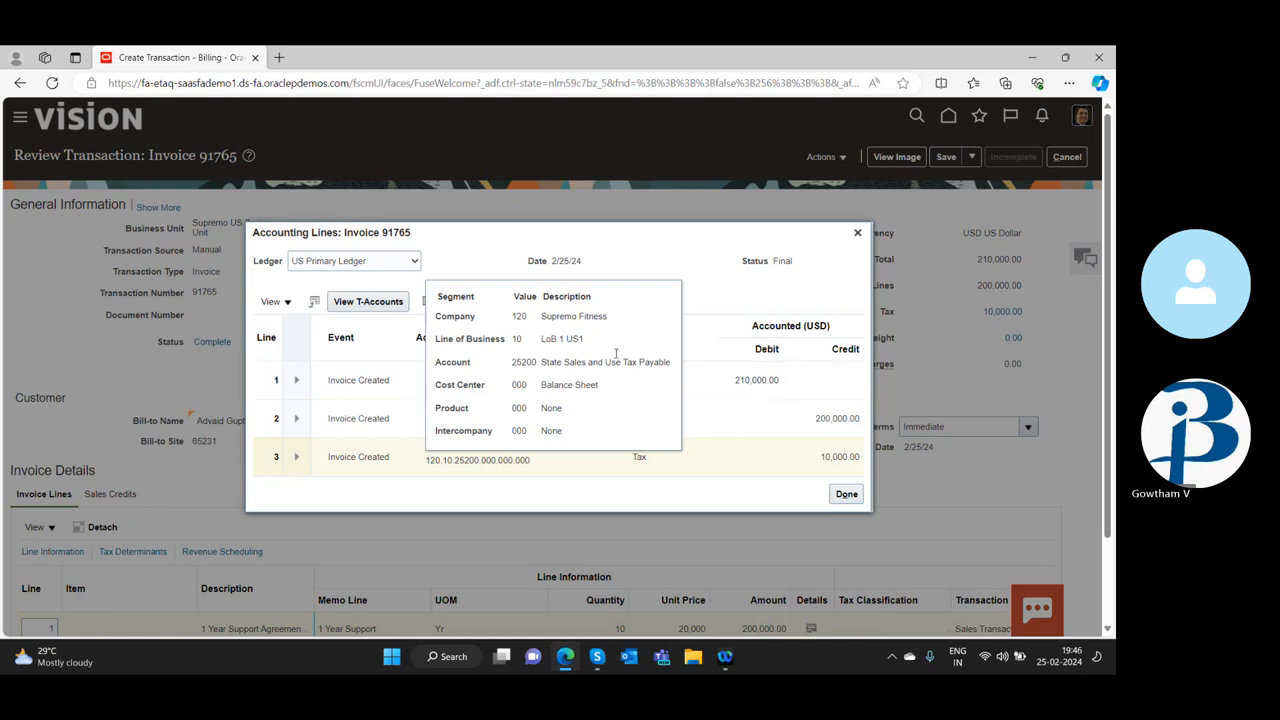
{"action": "left_click", "coordinate": [846, 495]}
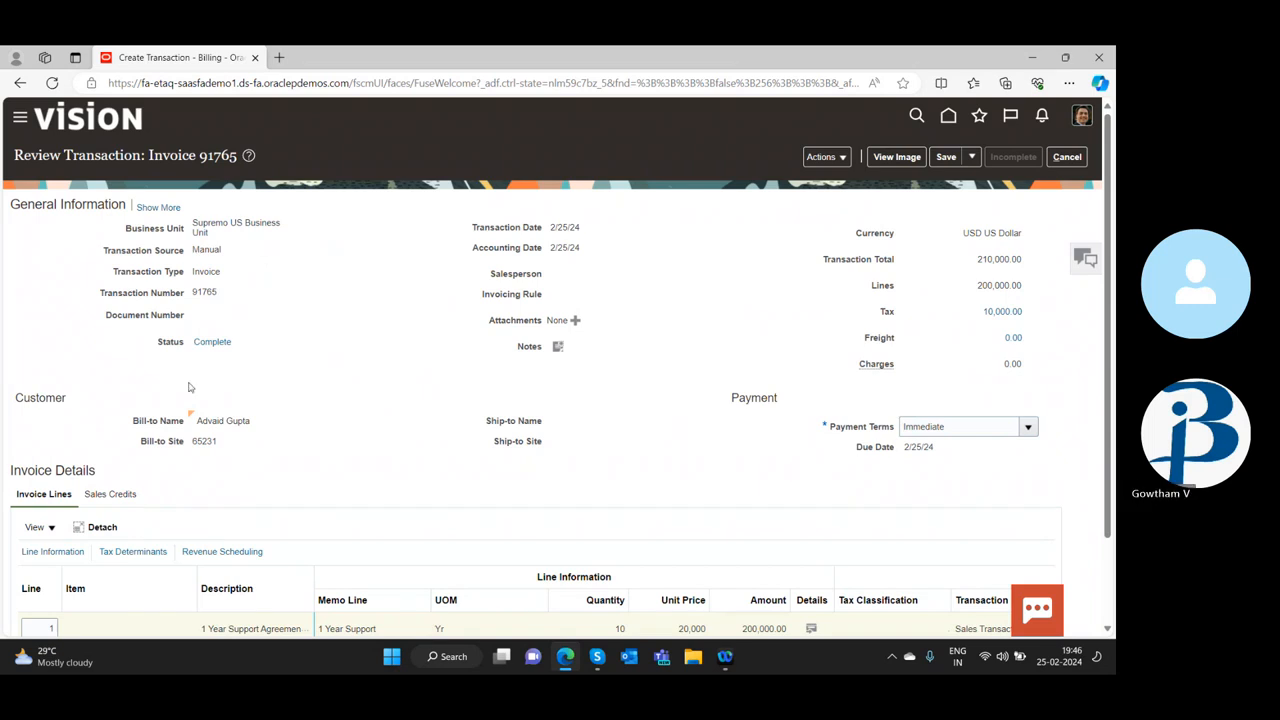
Copy the invoice's bill-to customer name and its transaction number
{"action": "scroll", "coordinate": [190, 387], "scroll_direction": "down", "scroll_amount": 2}
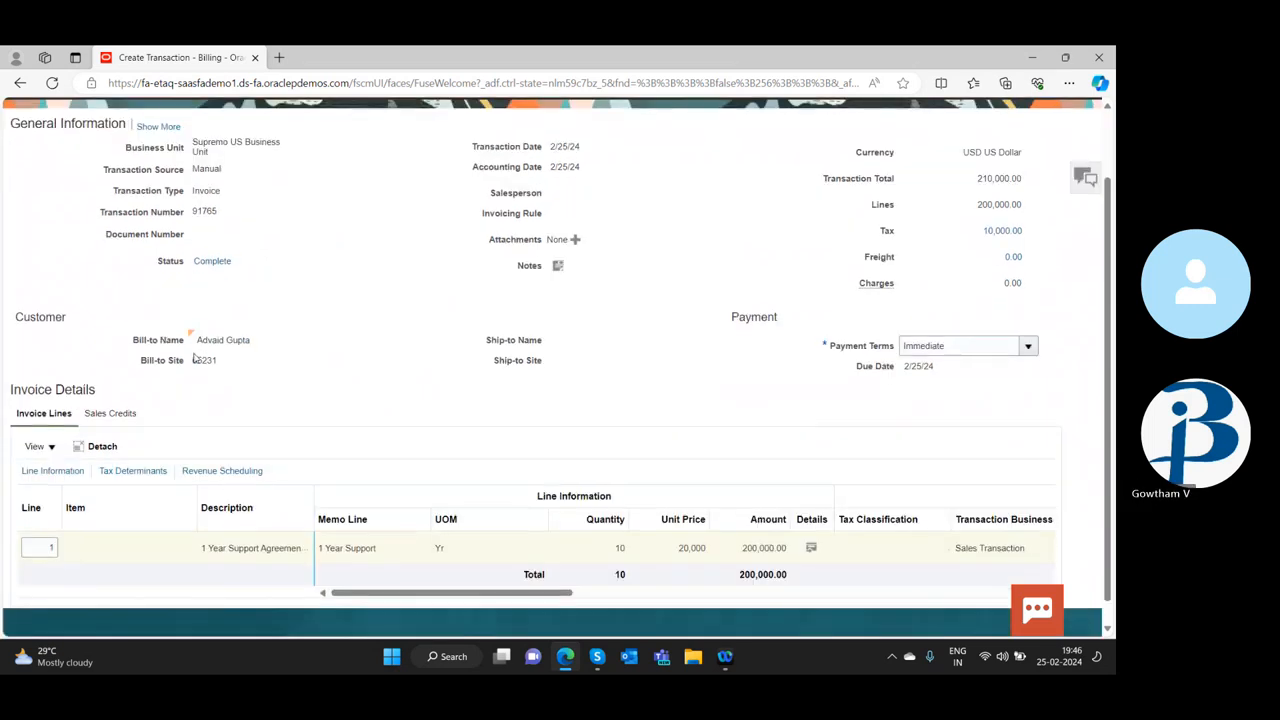
{"action": "left_click_drag", "start_coordinate": [197, 340], "coordinate": [251, 339]}
{"action": "right_click", "coordinate": [233, 343]}
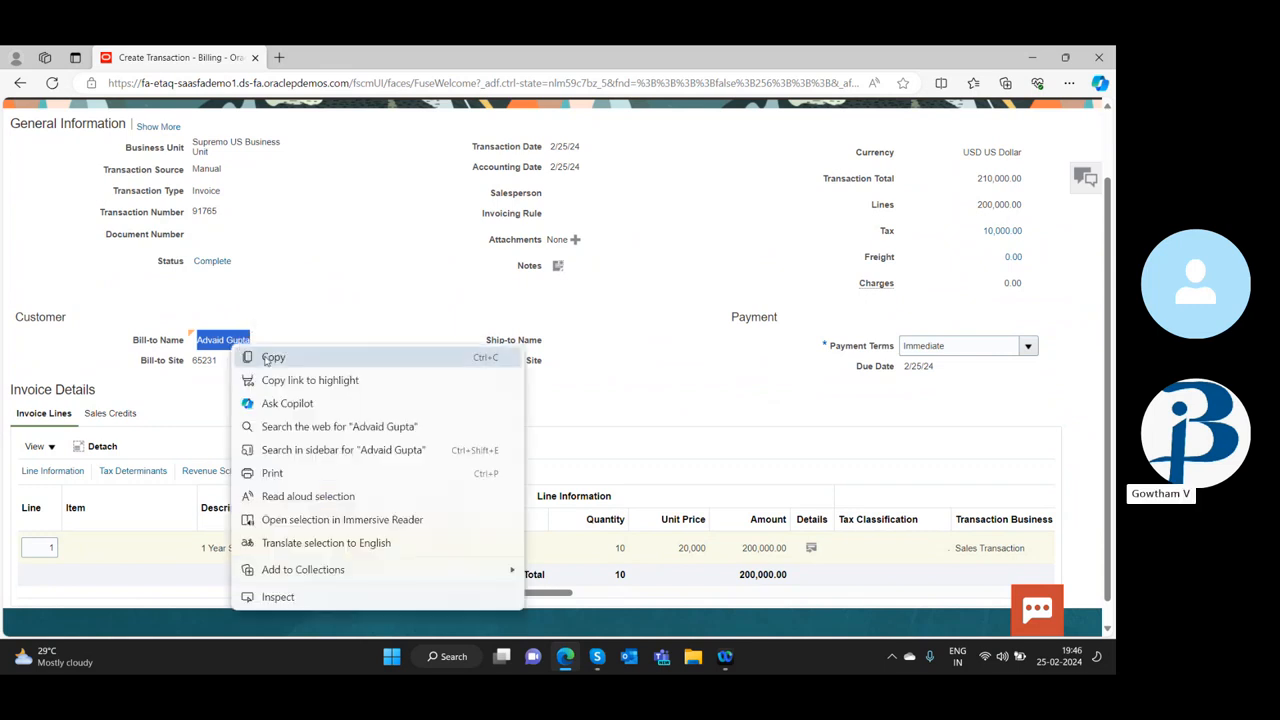
{"action": "left_click", "coordinate": [268, 358]}
{"action": "scroll", "coordinate": [353, 395], "scroll_direction": "up", "scroll_amount": 2}
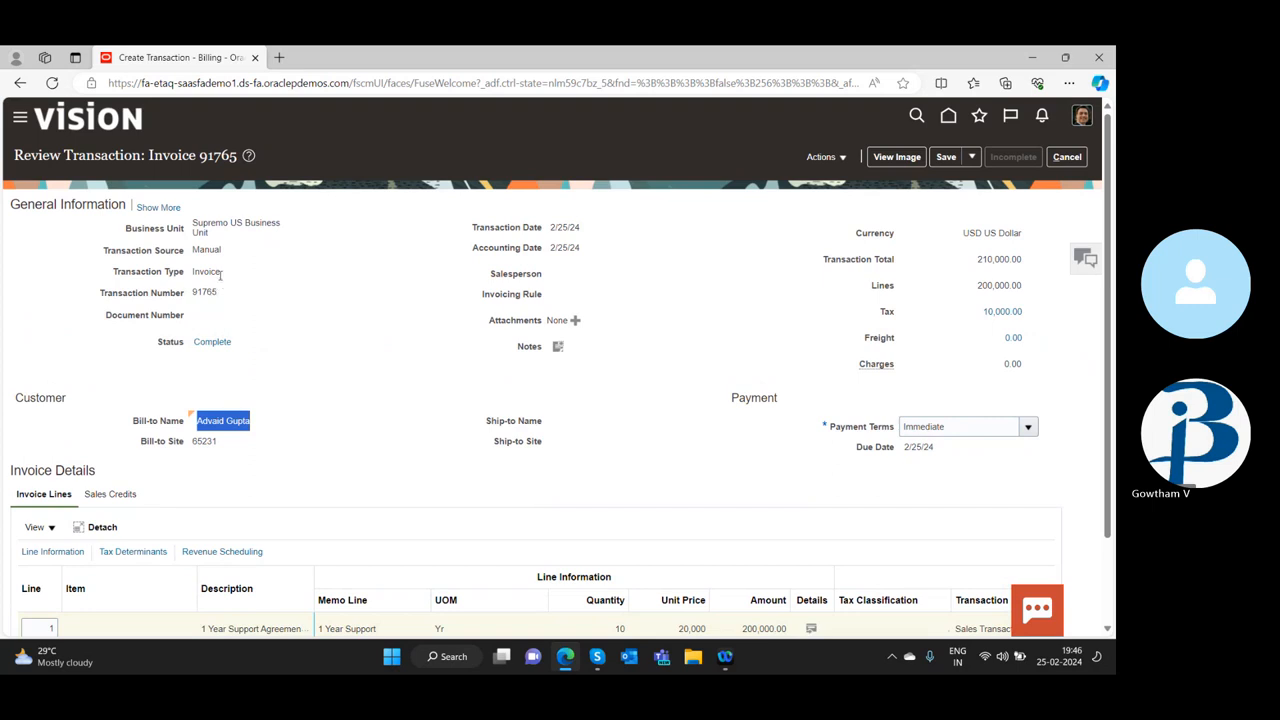
{"action": "left_click", "coordinate": [196, 292]}
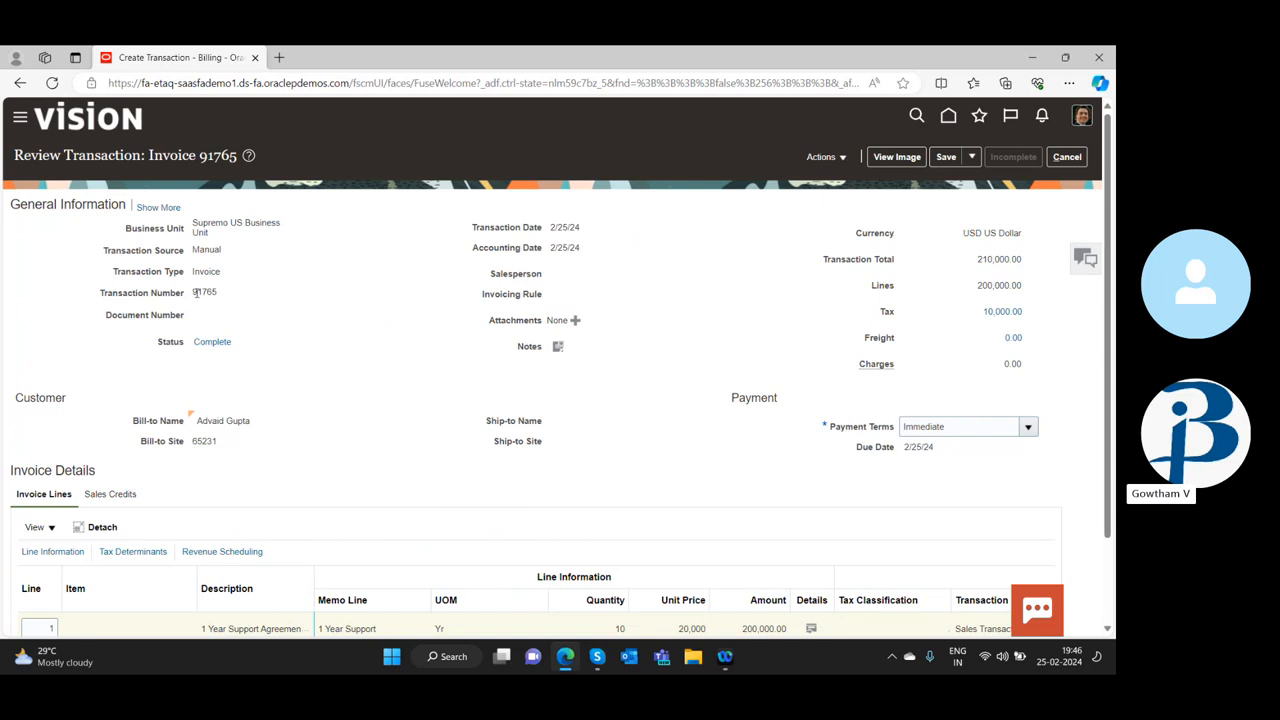
{"action": "double_click", "coordinate": [196, 292]}
{"action": "right_click", "coordinate": [201, 294]}
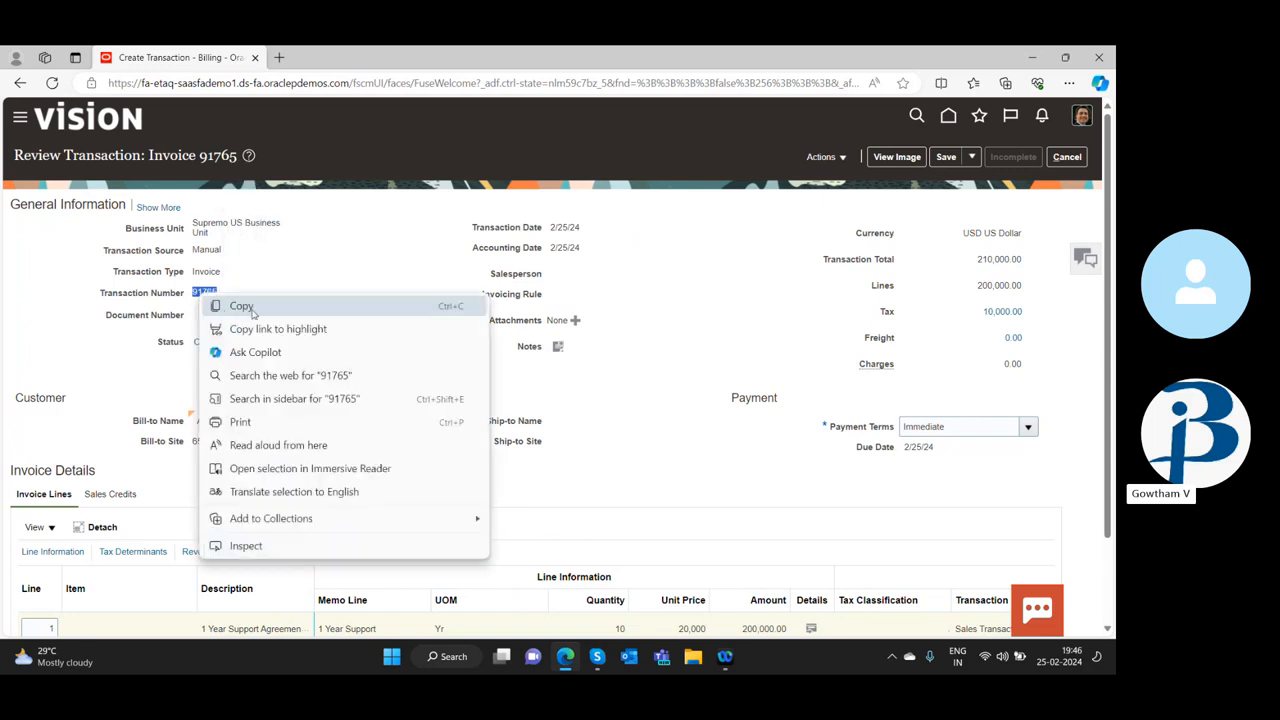
{"action": "left_click", "coordinate": [242, 306]}
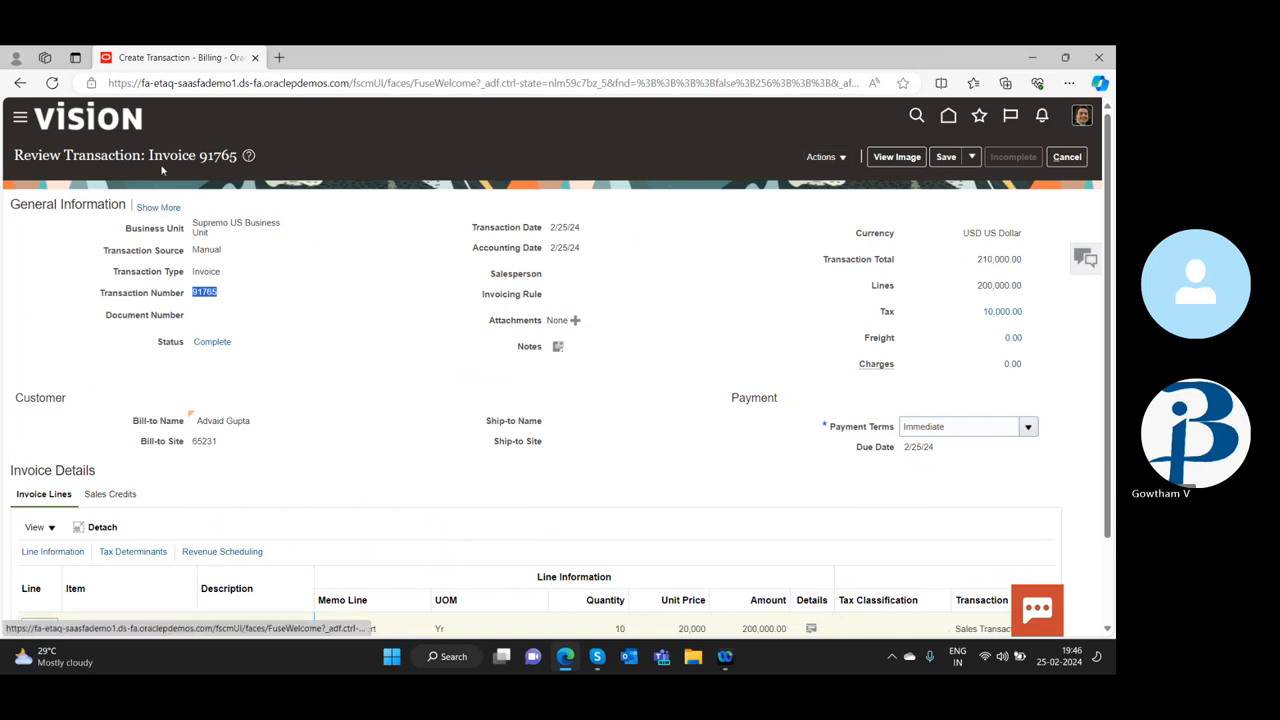
Save and close the invoice, acknowledging the confirmation in the Billing work area
{"action": "scroll", "coordinate": [330, 405], "scroll_direction": "down", "scroll_amount": 1}
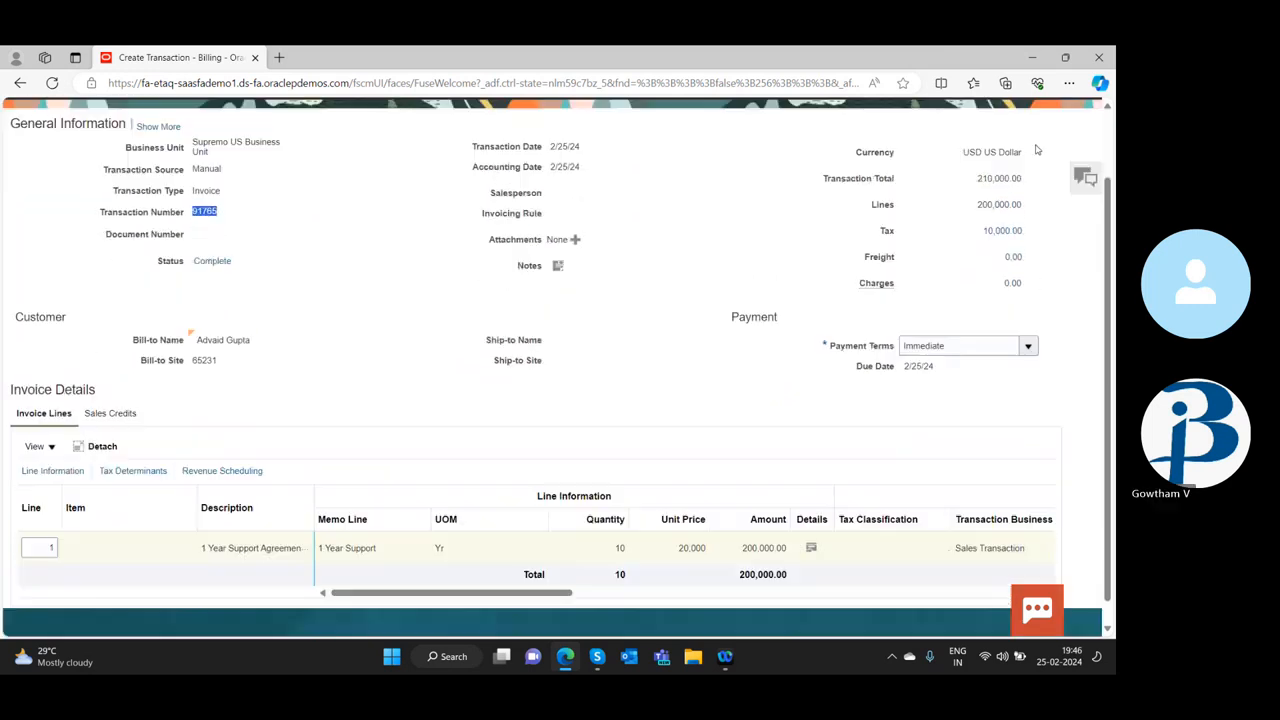
{"action": "scroll", "coordinate": [1037, 149], "scroll_direction": "up", "scroll_amount": 1}
{"action": "left_click", "coordinate": [969, 139]}
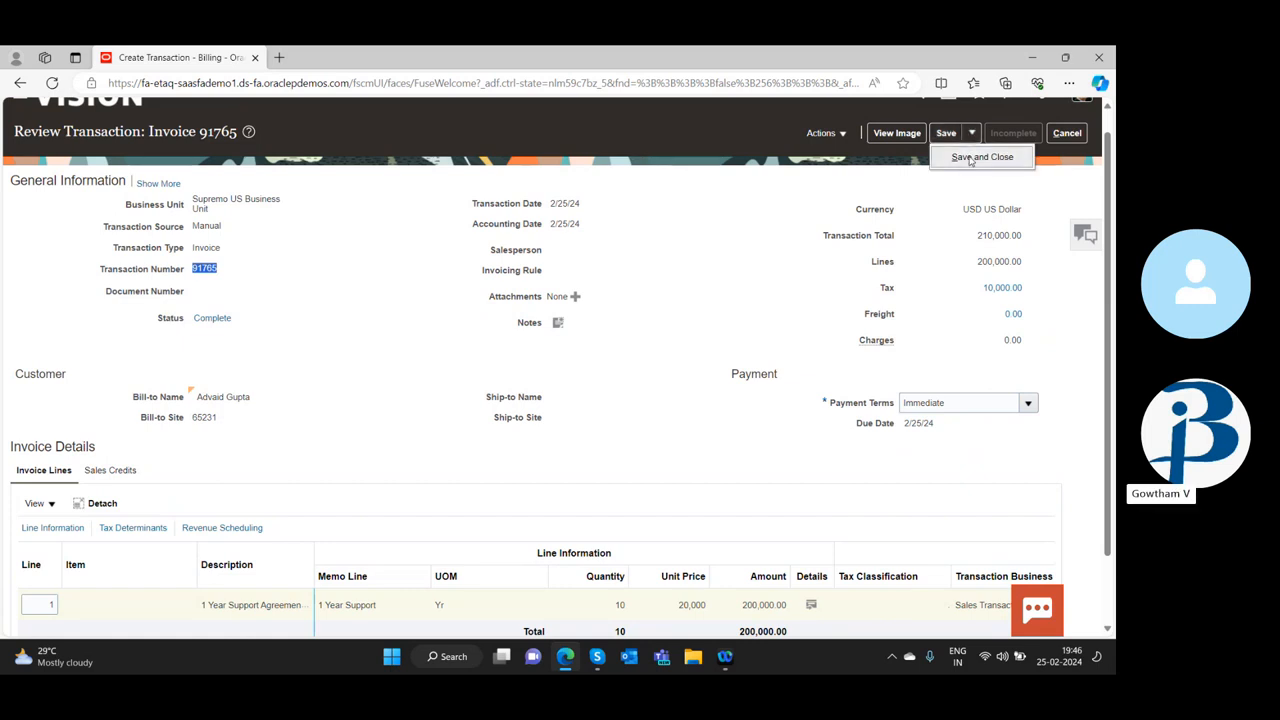
{"action": "left_click", "coordinate": [969, 158]}
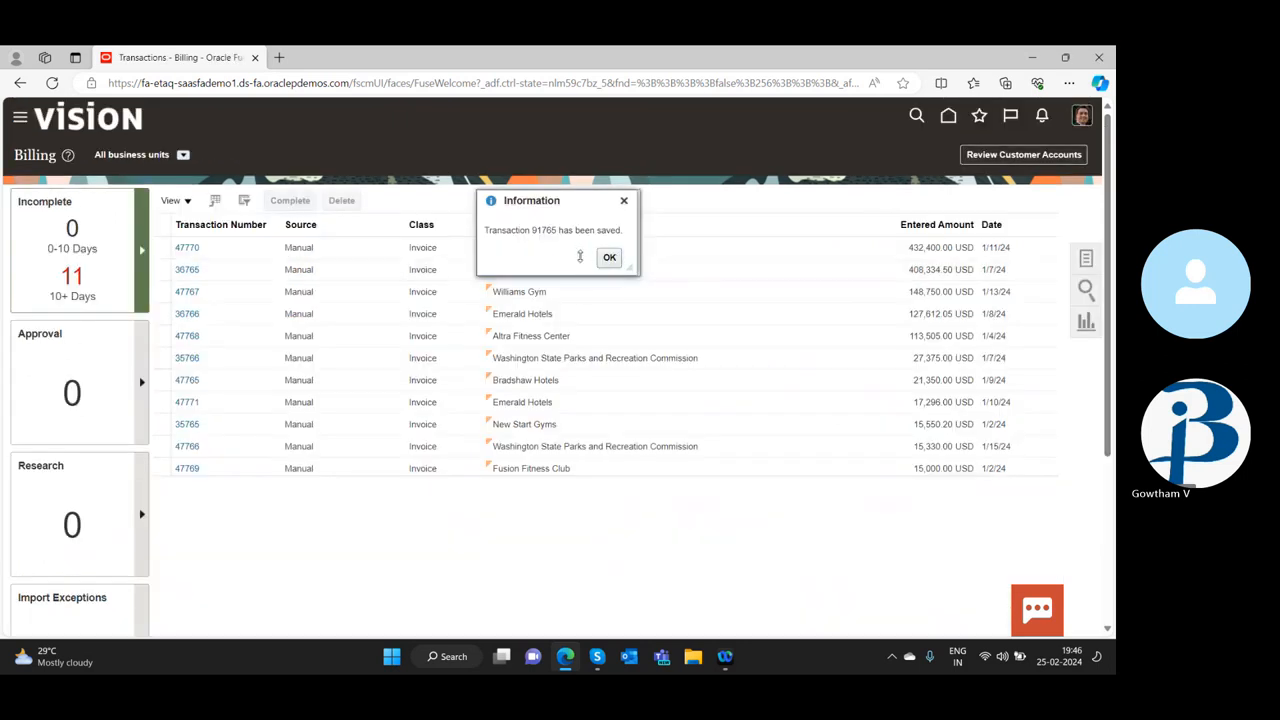
{"action": "left_click", "coordinate": [609, 257]}
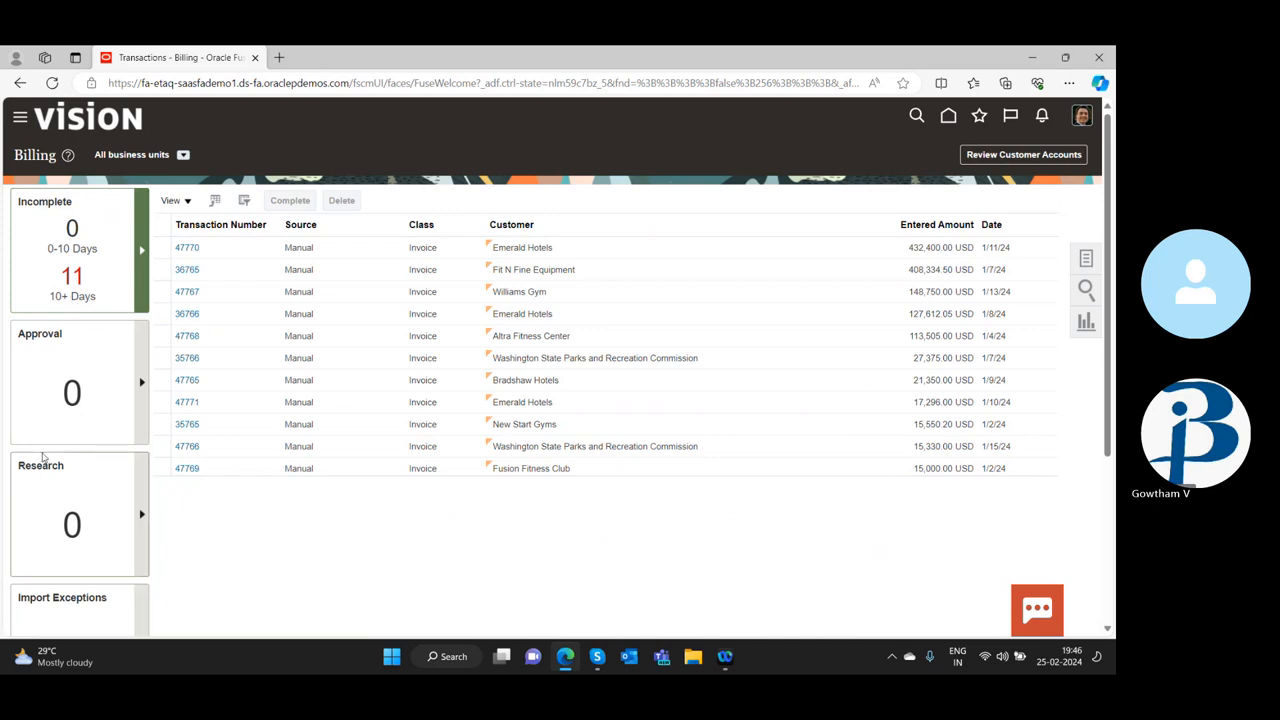
Examine the Billing work area's Incomplete, Approval, Research and Import Exceptions summaries
{"action": "scroll", "coordinate": [43, 457], "scroll_direction": "down", "scroll_amount": 2}
{"action": "scroll", "coordinate": [79, 495], "scroll_direction": "down", "scroll_amount": 1}
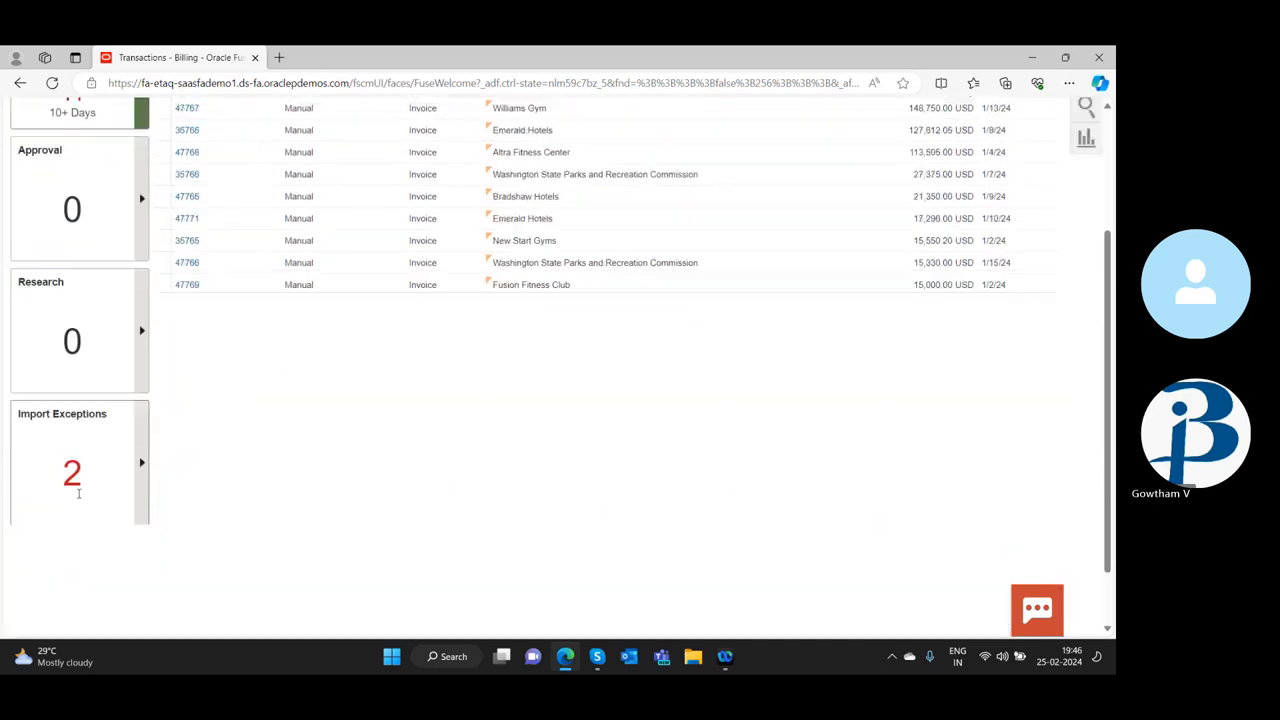
{"action": "scroll", "coordinate": [79, 495], "scroll_direction": "up", "scroll_amount": 2}
{"action": "scroll", "coordinate": [79, 495], "scroll_direction": "down", "scroll_amount": 1}
{"action": "scroll", "coordinate": [79, 495], "scroll_direction": "up", "scroll_amount": 2}
{"action": "scroll", "coordinate": [79, 497], "scroll_direction": "up", "scroll_amount": 1}
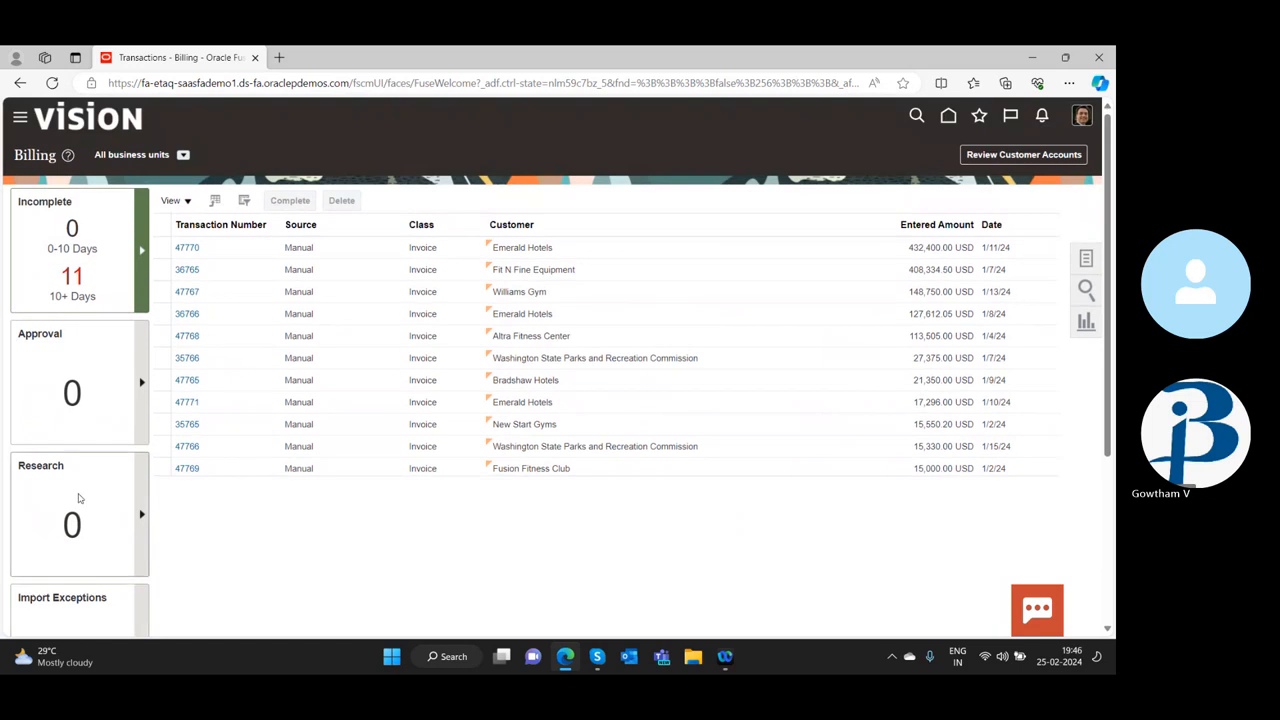
{"action": "scroll", "coordinate": [79, 497], "scroll_direction": "down", "scroll_amount": 1}
{"action": "scroll", "coordinate": [79, 497], "scroll_direction": "up", "scroll_amount": 1}
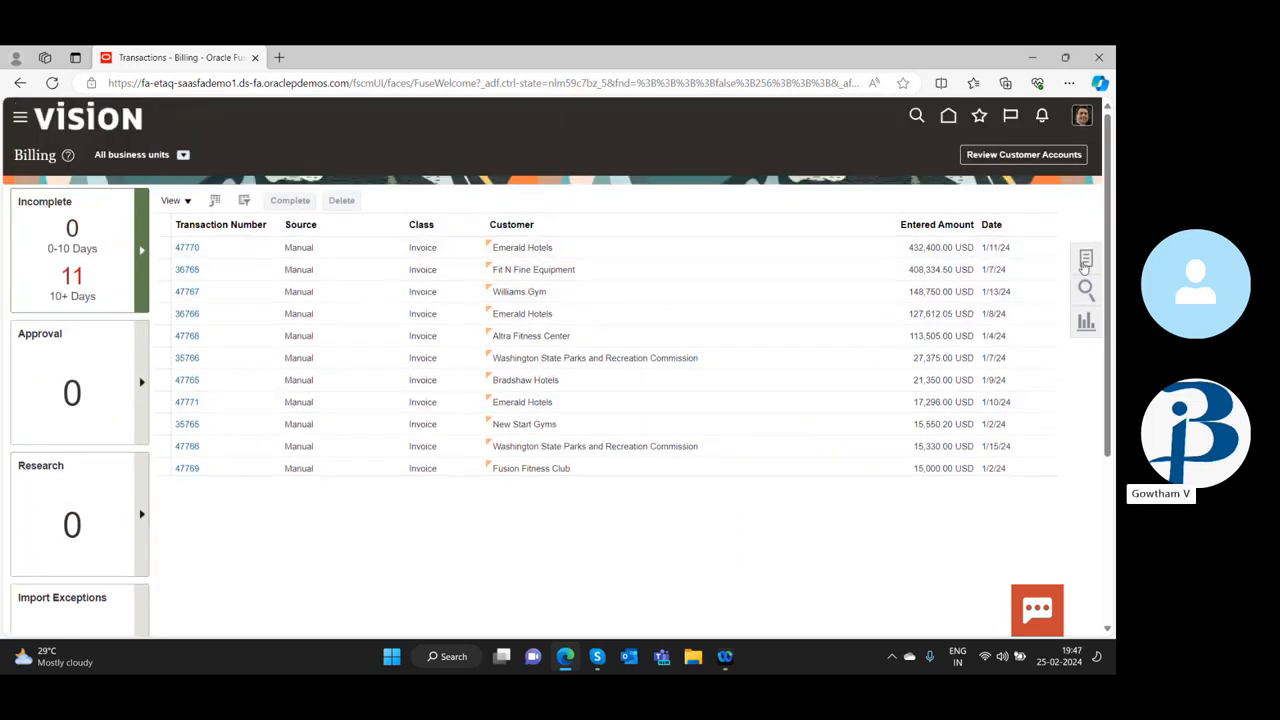
Open the Create Accounting process from the Billing tasks and look through its submission parameters
{"action": "left_click", "coordinate": [1085, 261]}
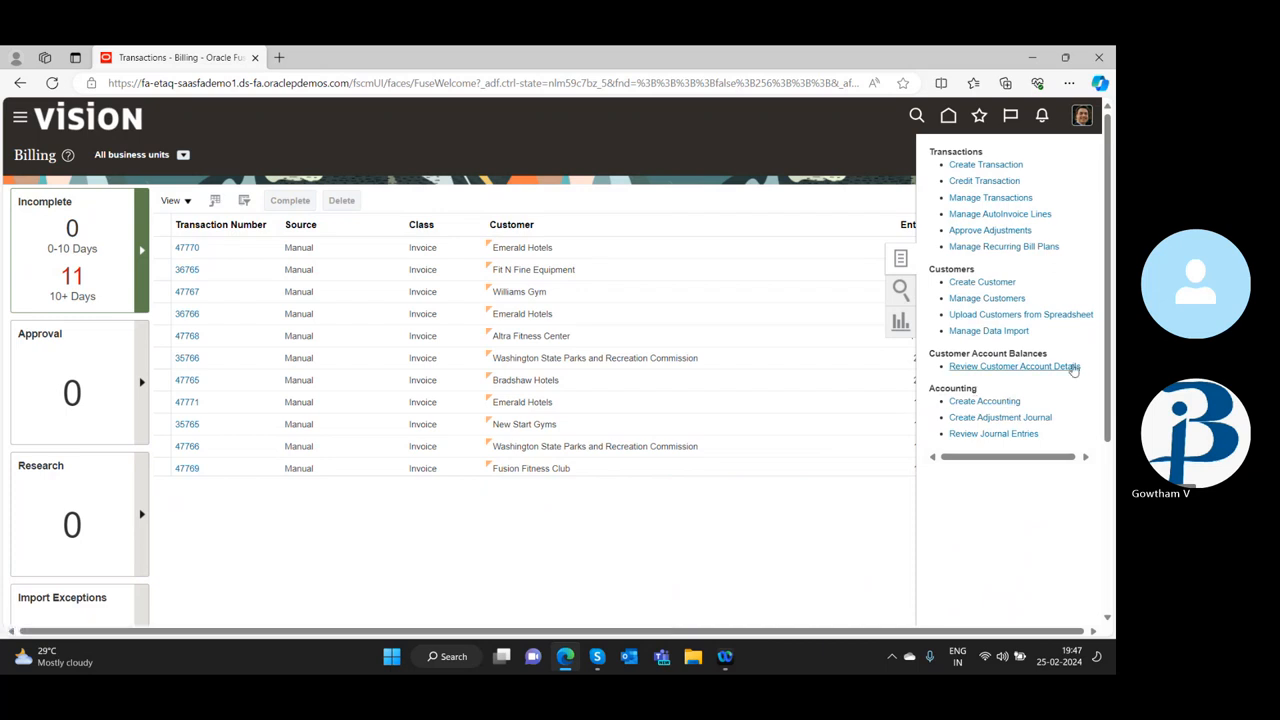
{"action": "left_click", "coordinate": [958, 401]}
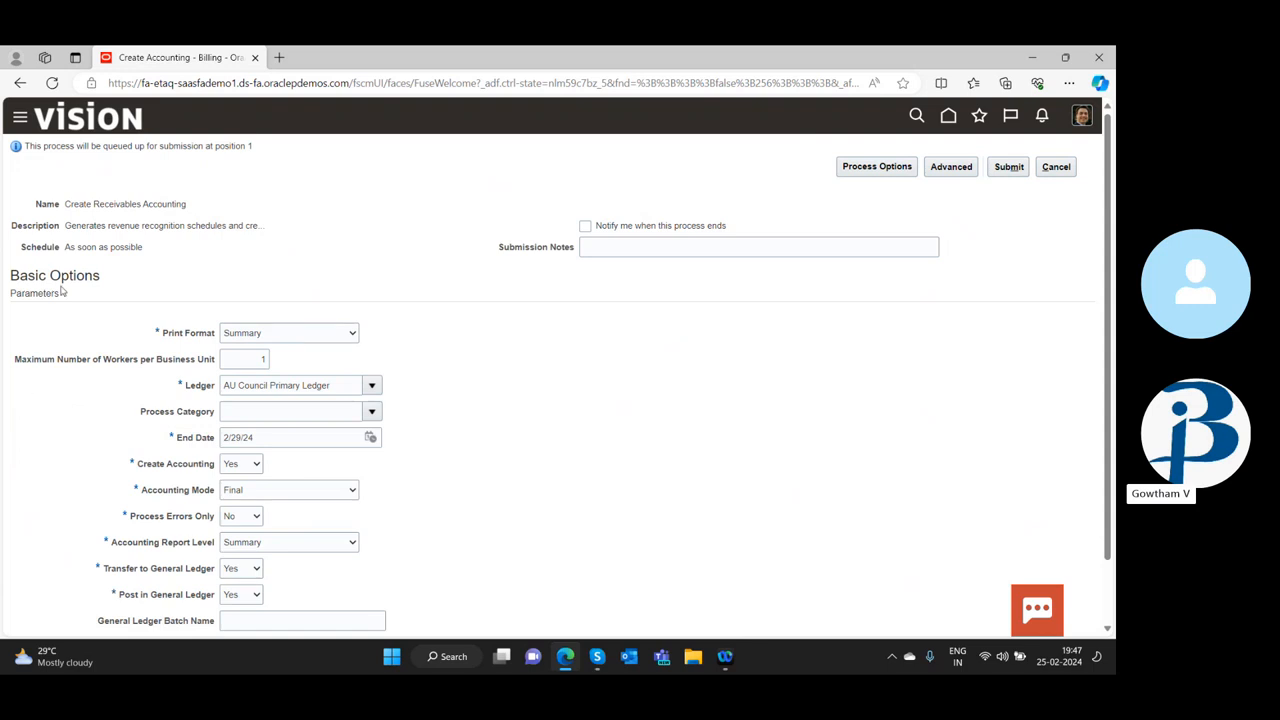
{"action": "scroll", "coordinate": [266, 403], "scroll_direction": "down", "scroll_amount": 1}
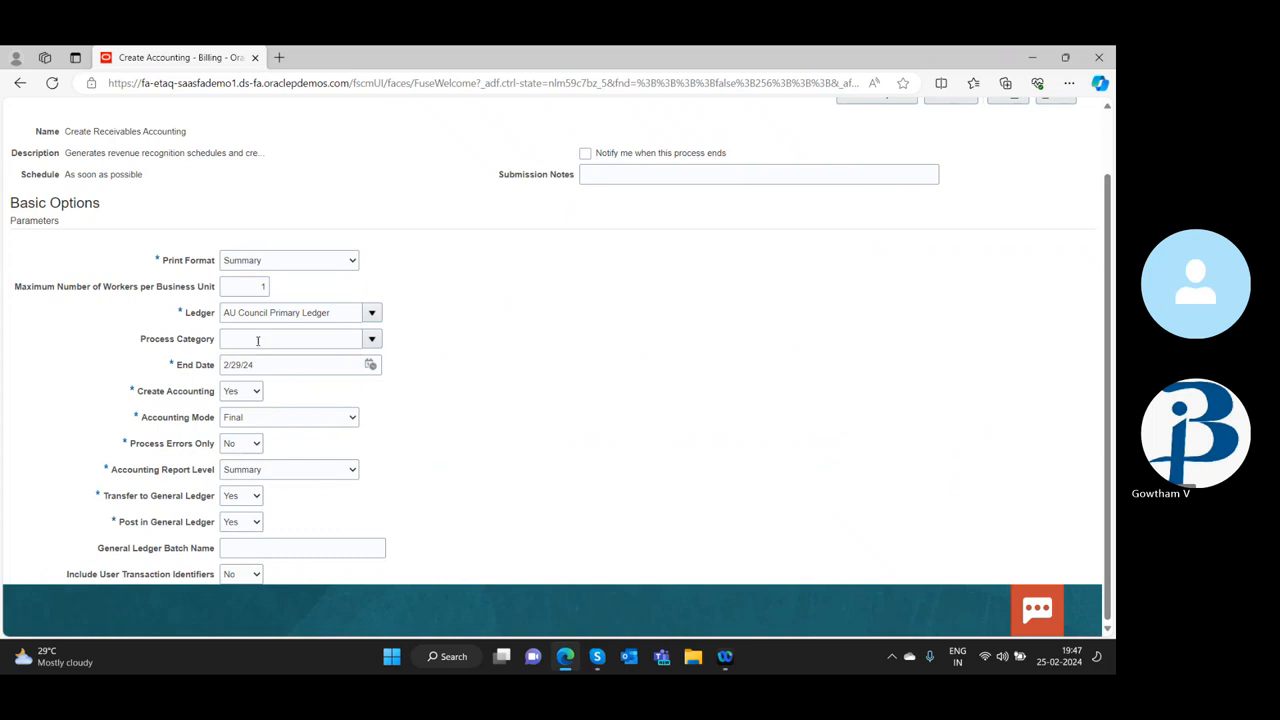
{"action": "scroll", "coordinate": [213, 243], "scroll_direction": "up", "scroll_amount": 1}
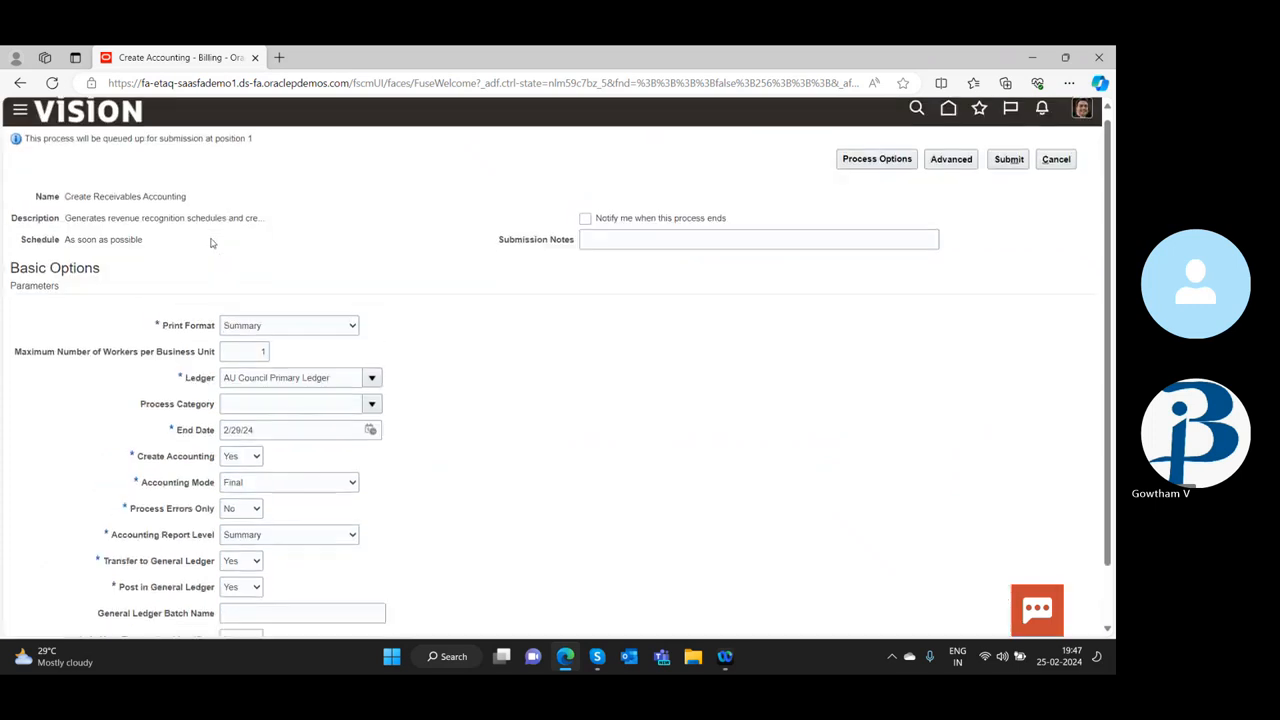
{"action": "scroll", "coordinate": [960, 188], "scroll_direction": "down", "scroll_amount": 1}
{"action": "scroll", "coordinate": [995, 195], "scroll_direction": "up", "scroll_amount": 1}
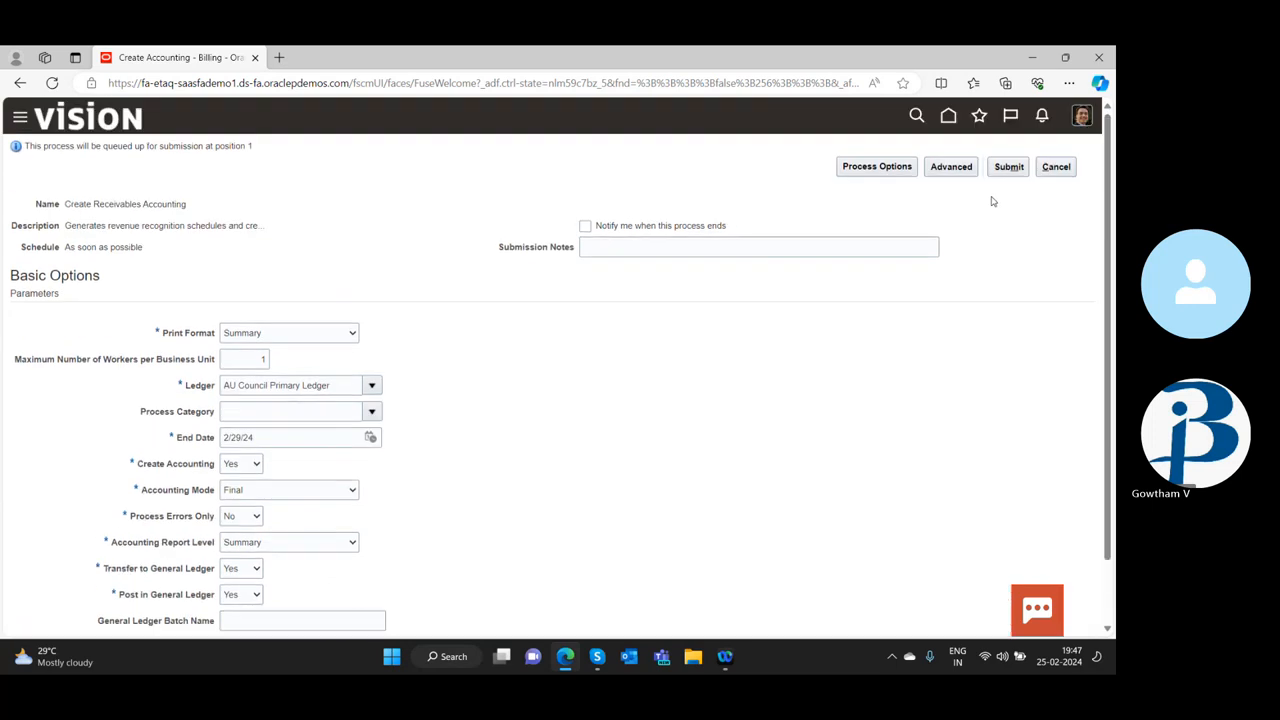
{"action": "left_click", "coordinate": [1056, 167]}
{"action": "left_click", "coordinate": [1067, 169]}
{"action": "scroll", "coordinate": [283, 302], "scroll_direction": "down", "scroll_amount": 2}
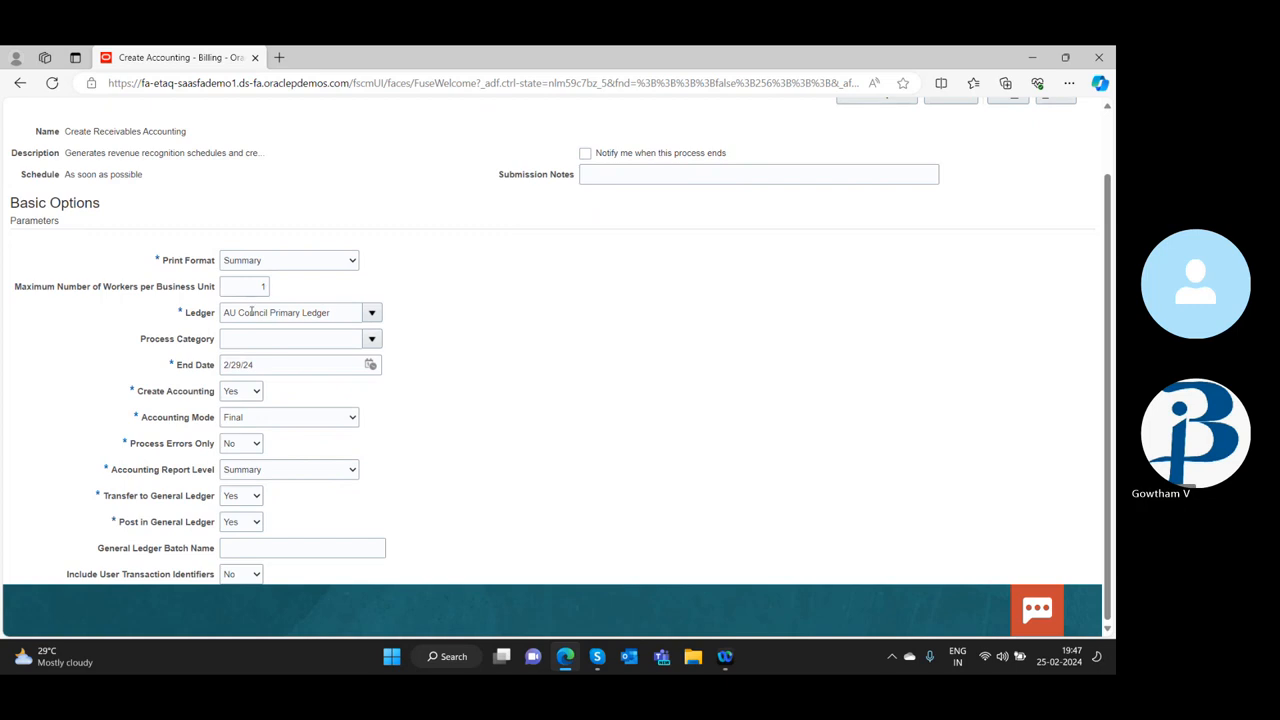
Check the available choices for the accounting process's Ledger and Process Category without changing them
{"action": "left_click", "coordinate": [372, 312]}
{"action": "left_click", "coordinate": [657, 320]}
{"action": "left_click", "coordinate": [370, 339]}
{"action": "left_click", "coordinate": [591, 348]}
Switch the accounting mode to Draft and back to Final, and check the Process Errors Only choices, keeping No
{"action": "left_click", "coordinate": [350, 417]}
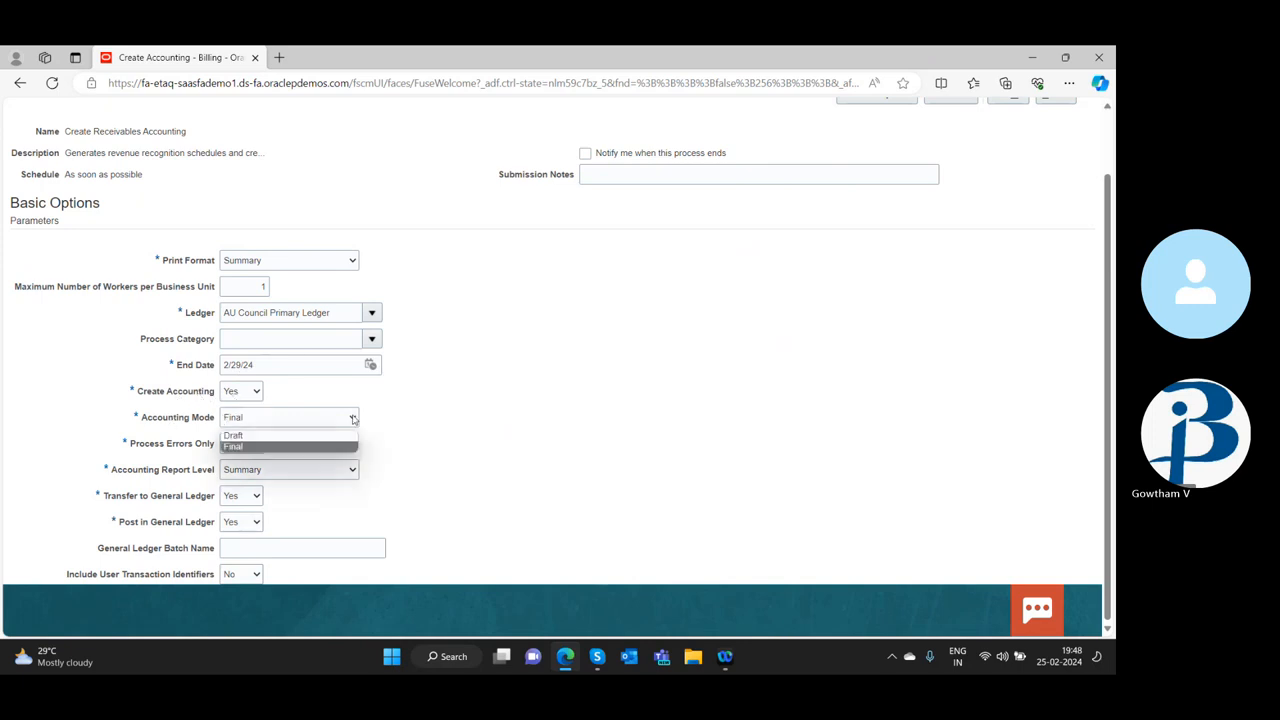
{"action": "left_click", "coordinate": [251, 446]}
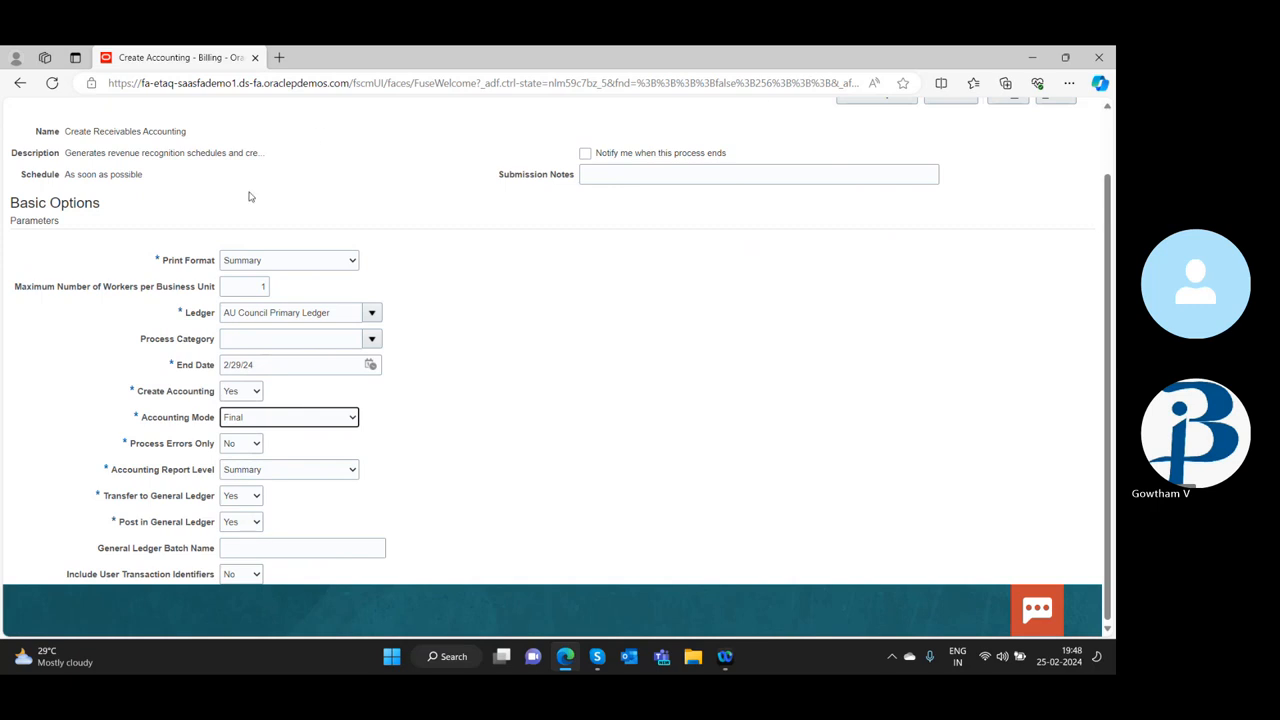
{"action": "left_click", "coordinate": [241, 417]}
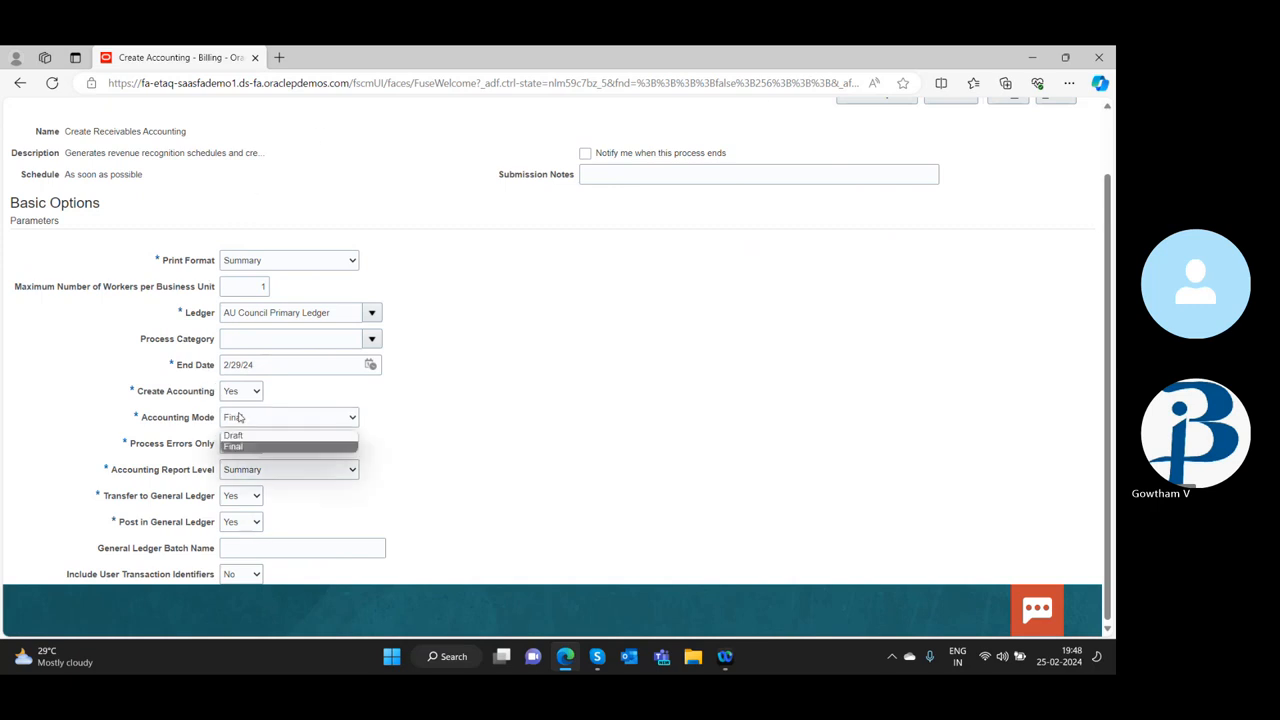
{"action": "left_click", "coordinate": [242, 444]}
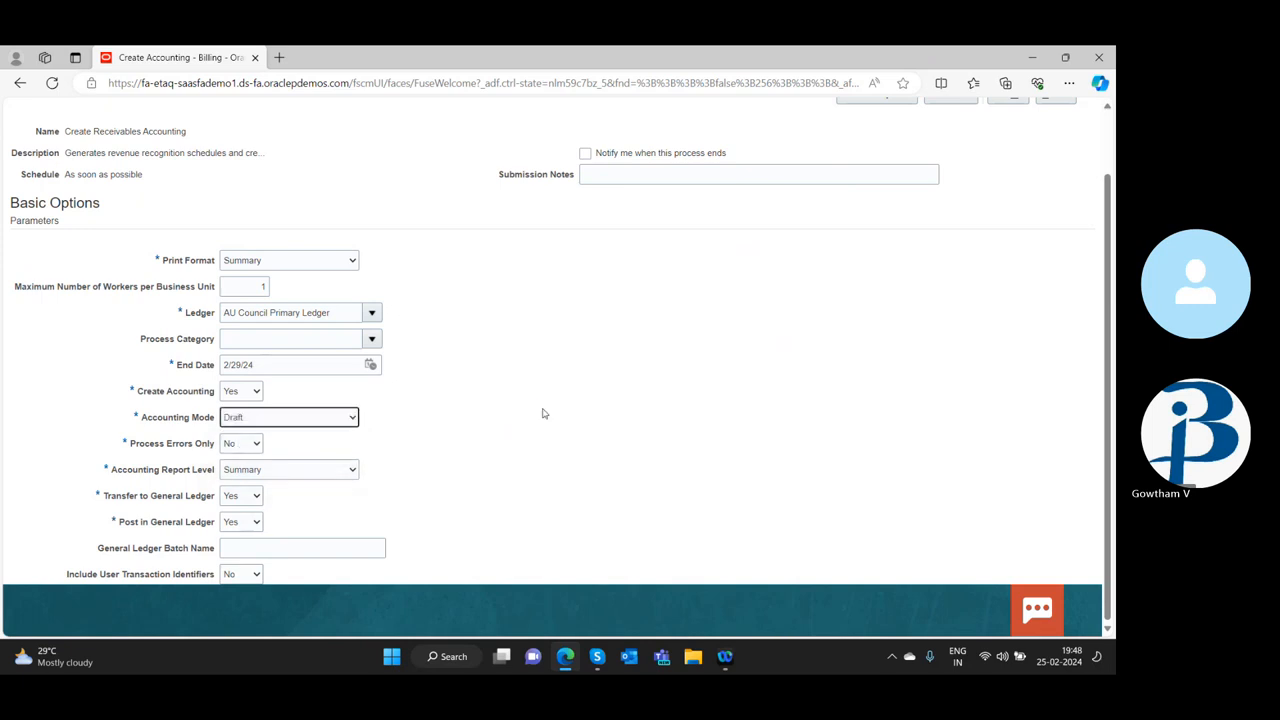
{"action": "left_click", "coordinate": [235, 418]}
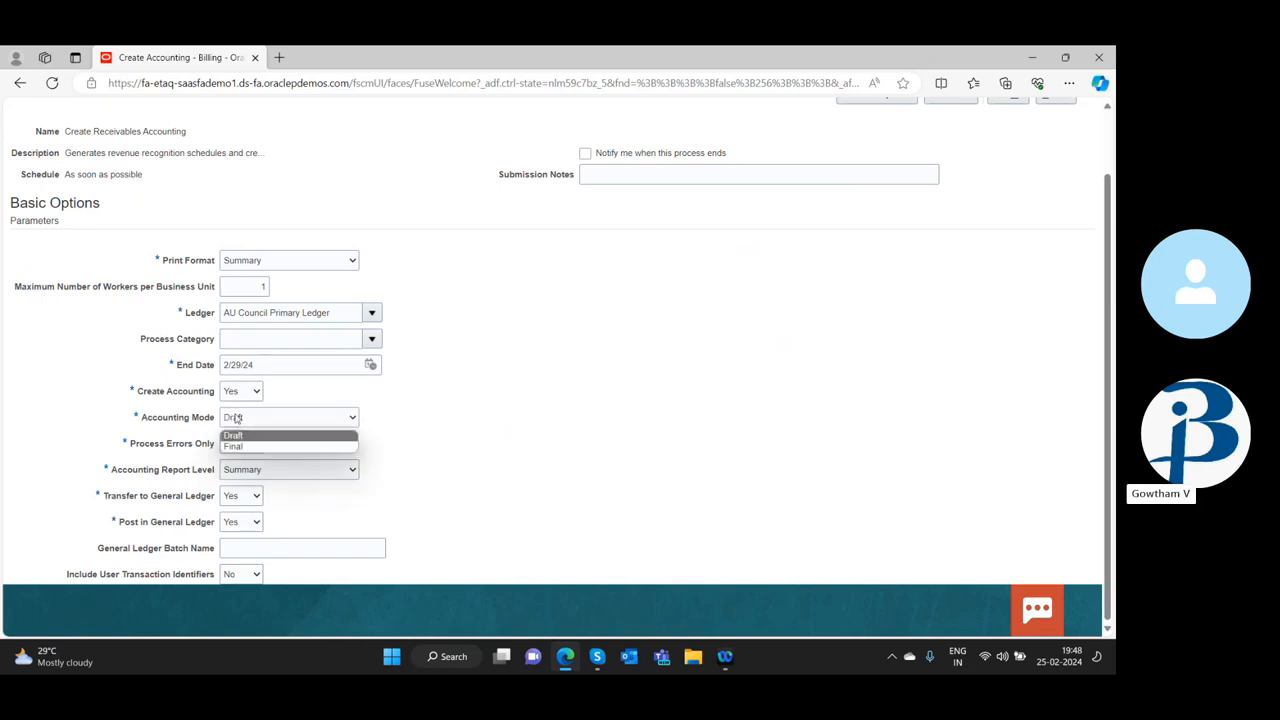
{"action": "left_click", "coordinate": [238, 447]}
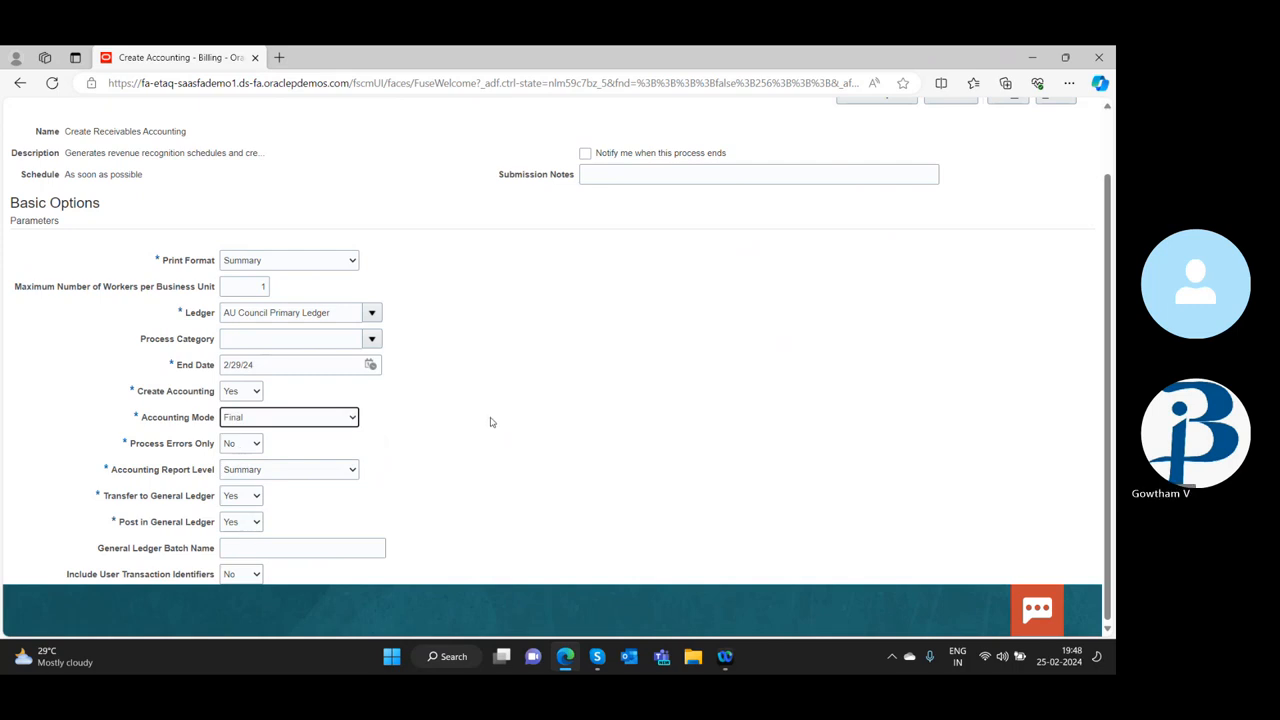
{"action": "left_click", "coordinate": [254, 445]}
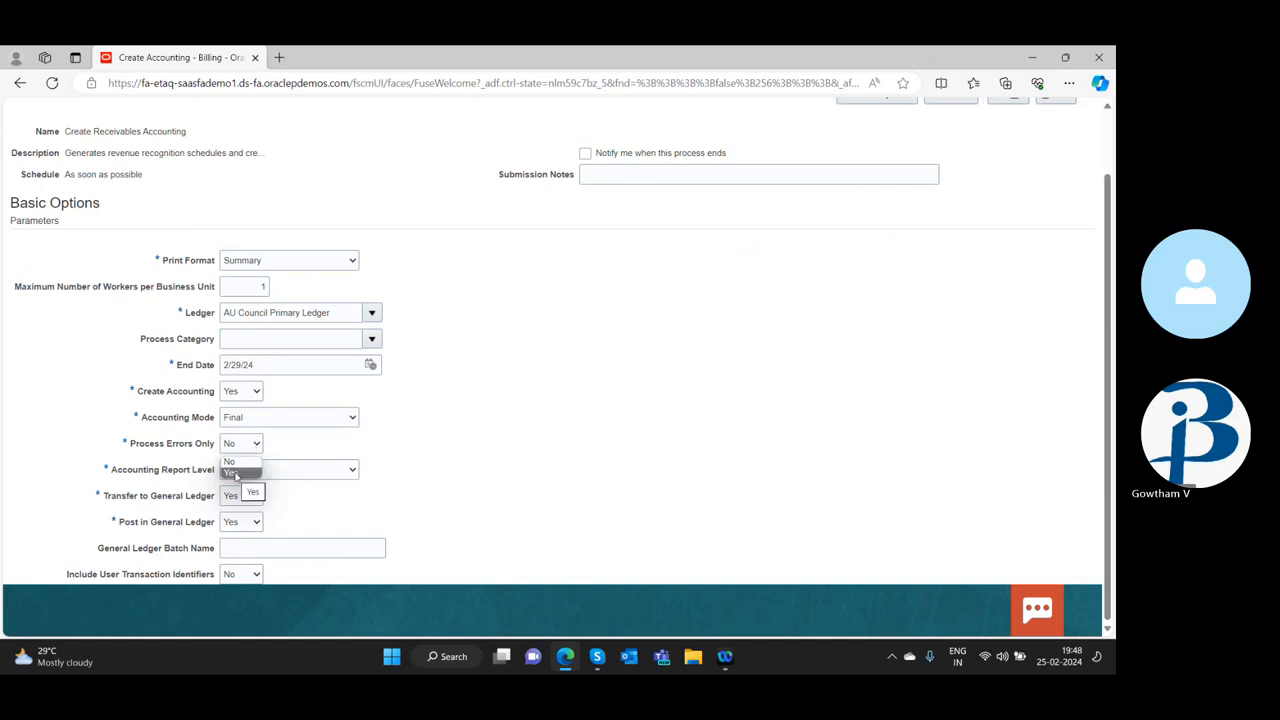
{"action": "left_click", "coordinate": [254, 444]}
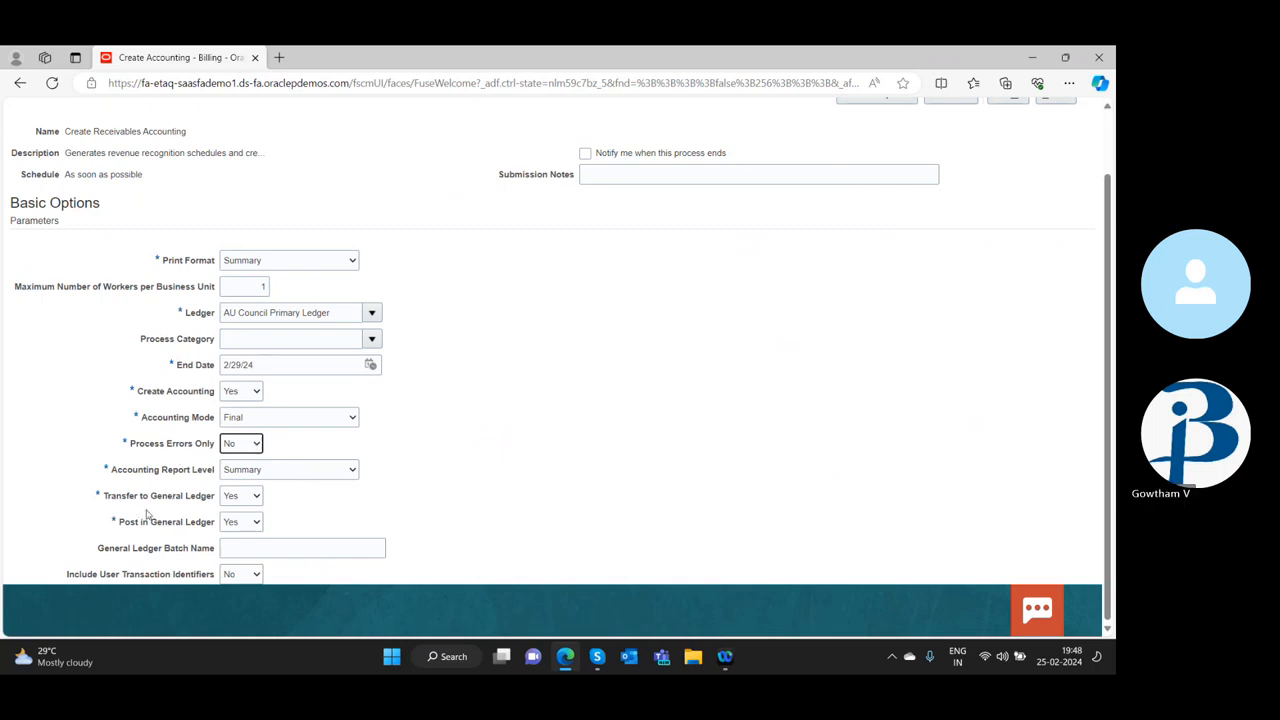
Check the choices for Transfer to General Ledger and Post in General Ledger, selecting Yes for both
{"action": "left_click", "coordinate": [239, 500]}
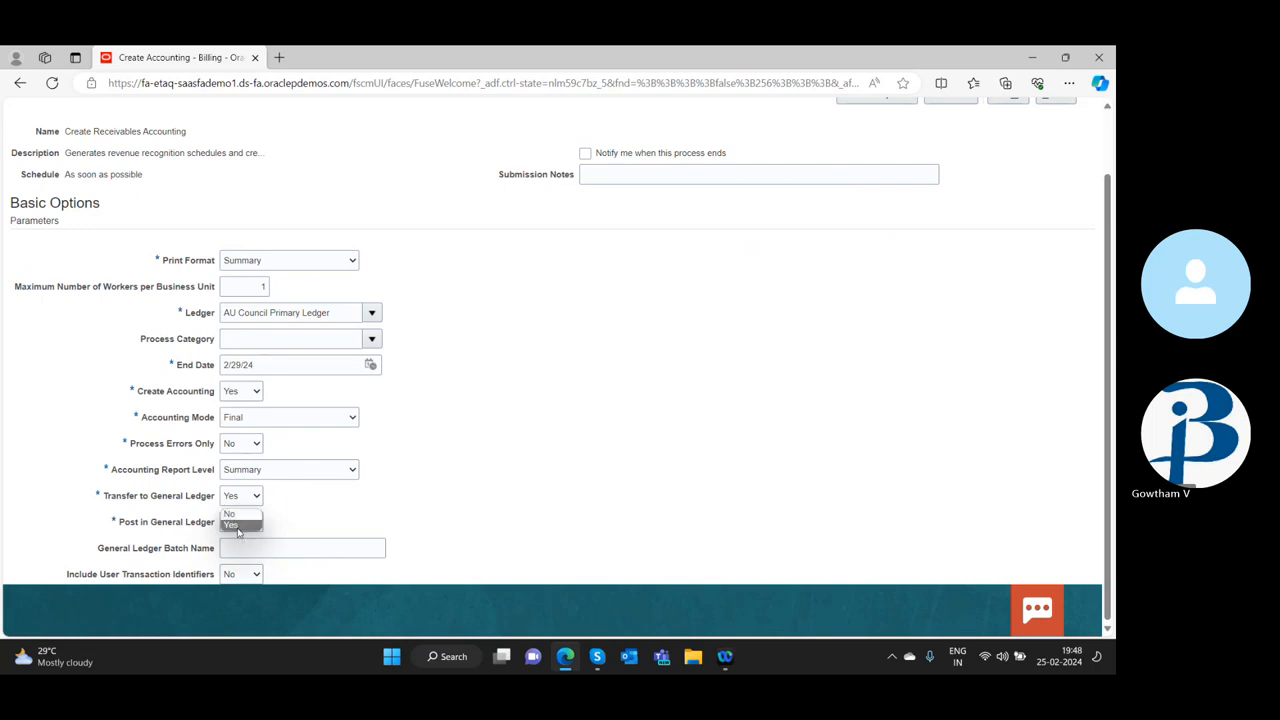
{"action": "left_click", "coordinate": [238, 526]}
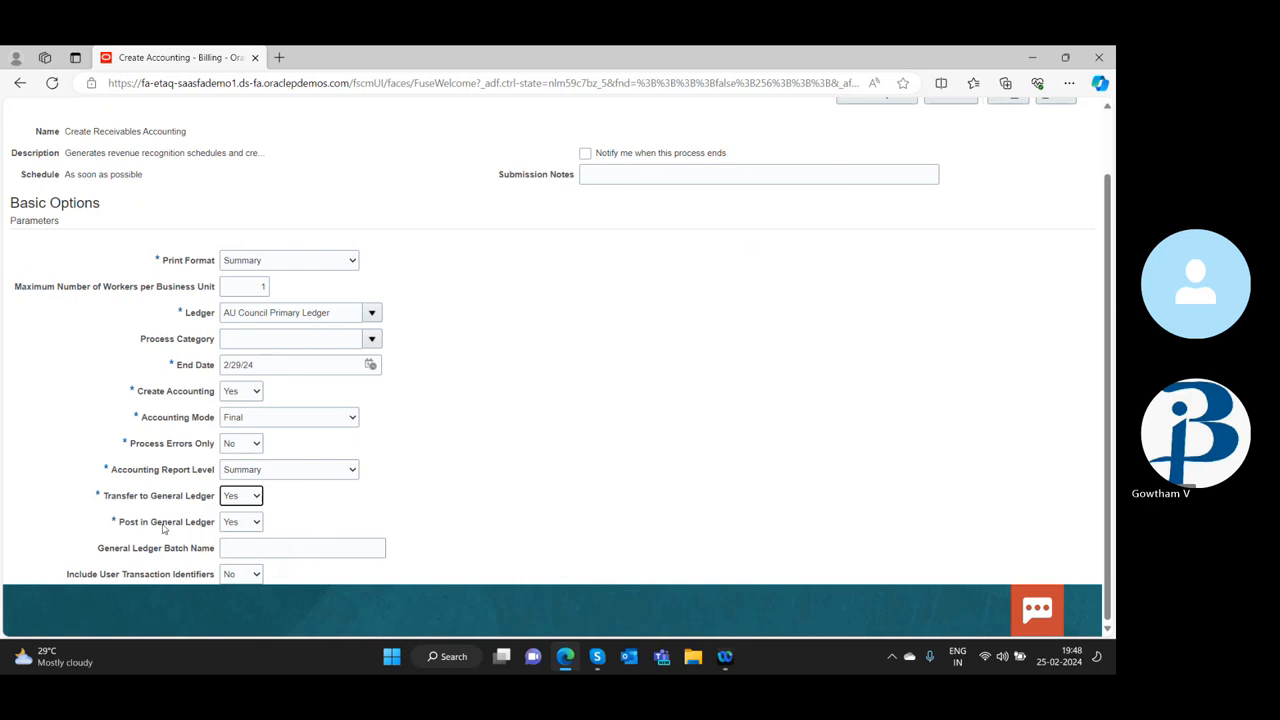
{"action": "left_click", "coordinate": [240, 524]}
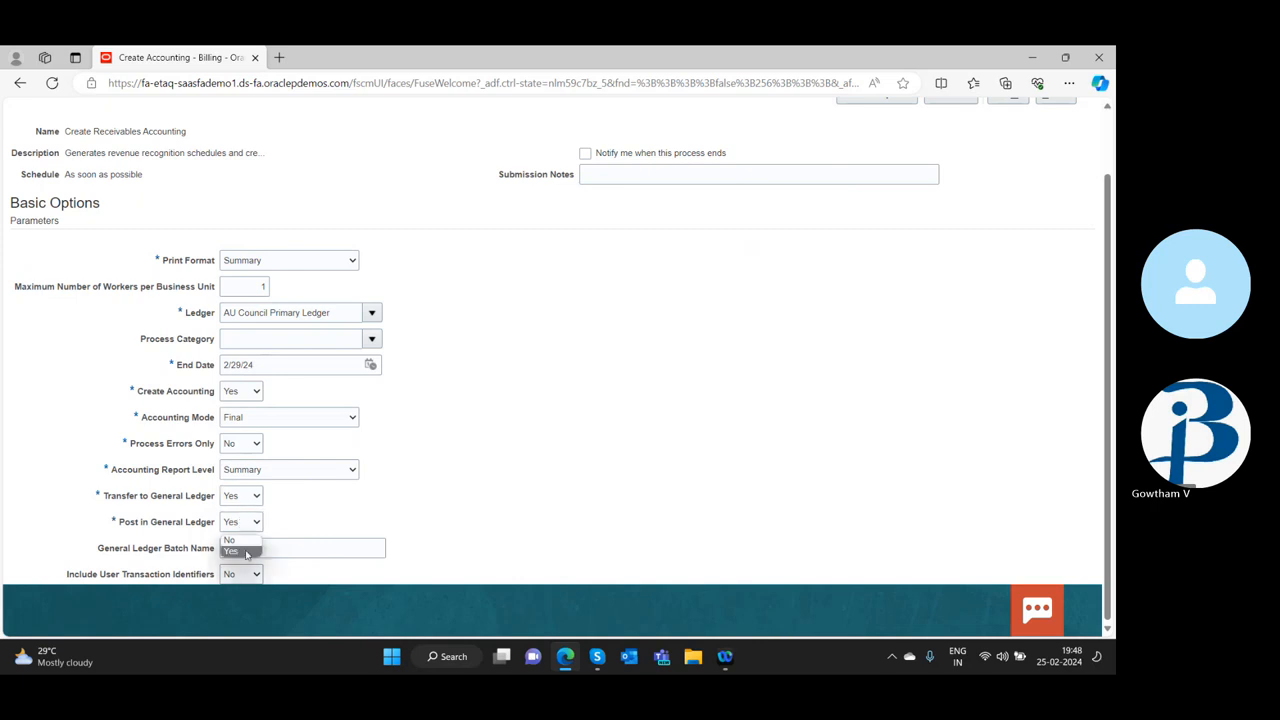
{"action": "left_click", "coordinate": [247, 552]}
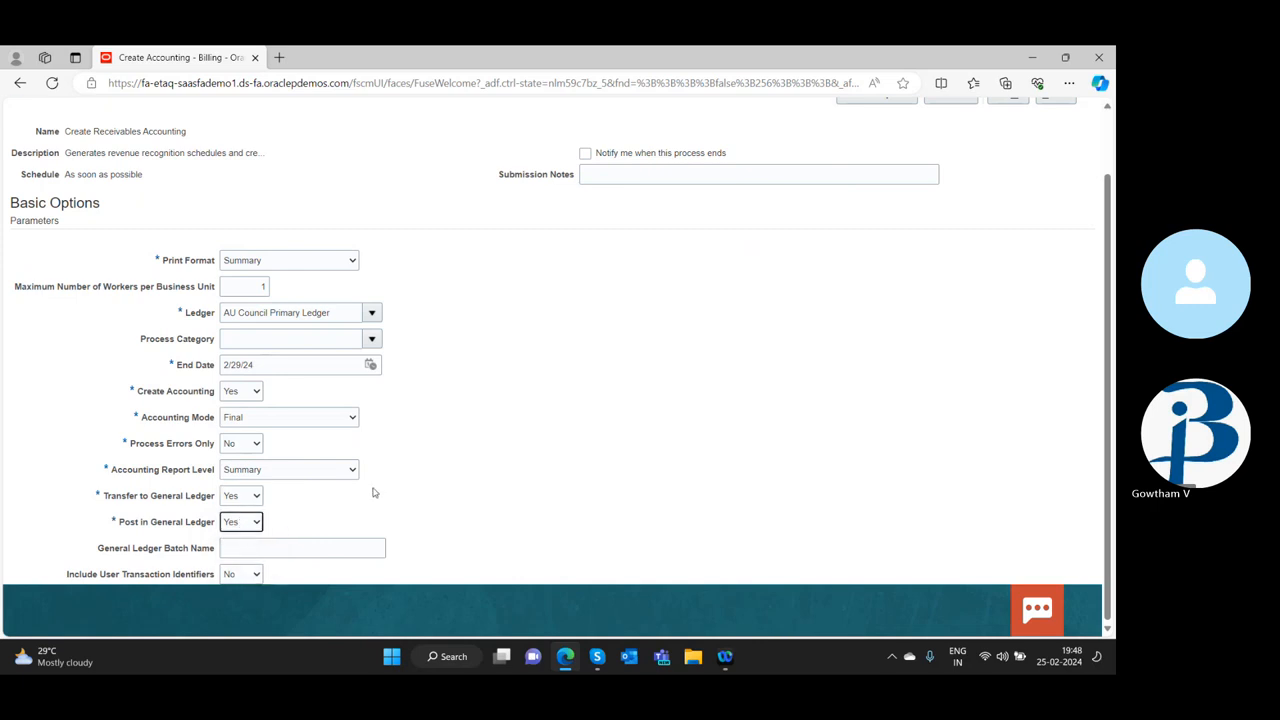
Set the General Ledger Batch Name to SR Batch, then submit the Create Receivables Accounting process and acknowledge the confirmation
{"action": "left_click", "coordinate": [268, 544]}
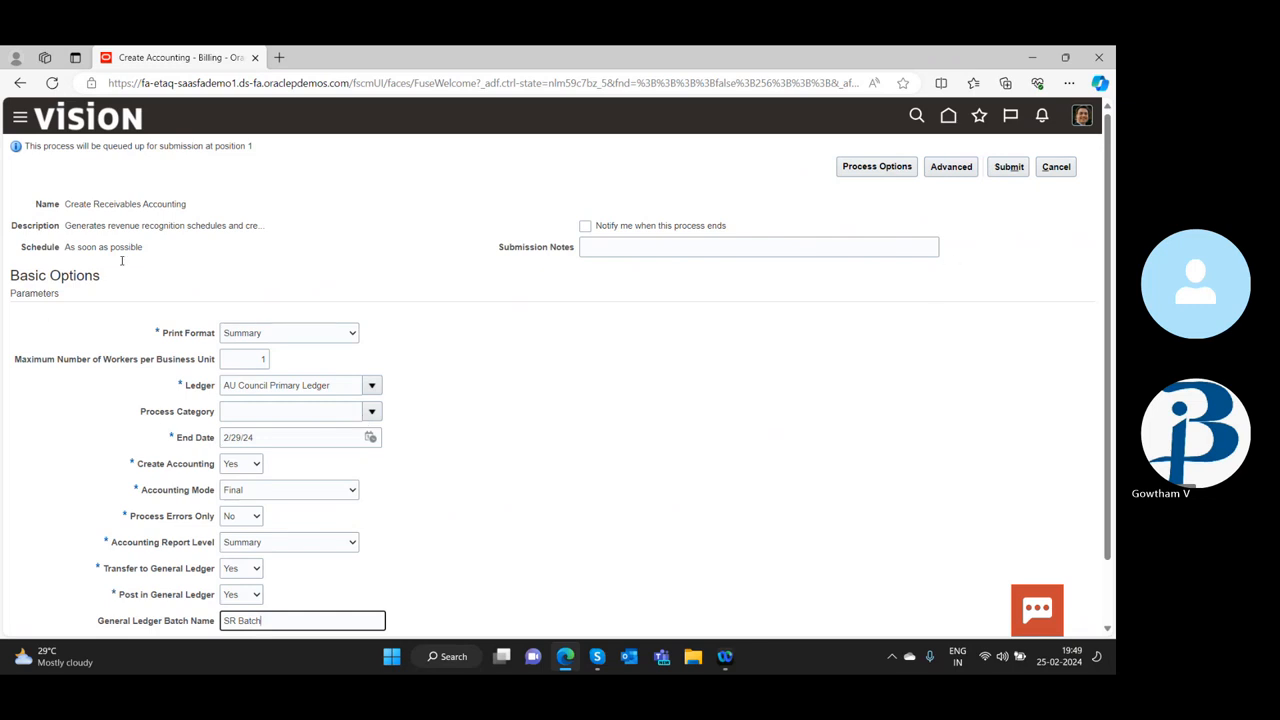
{"action": "left_click", "coordinate": [1008, 168]}
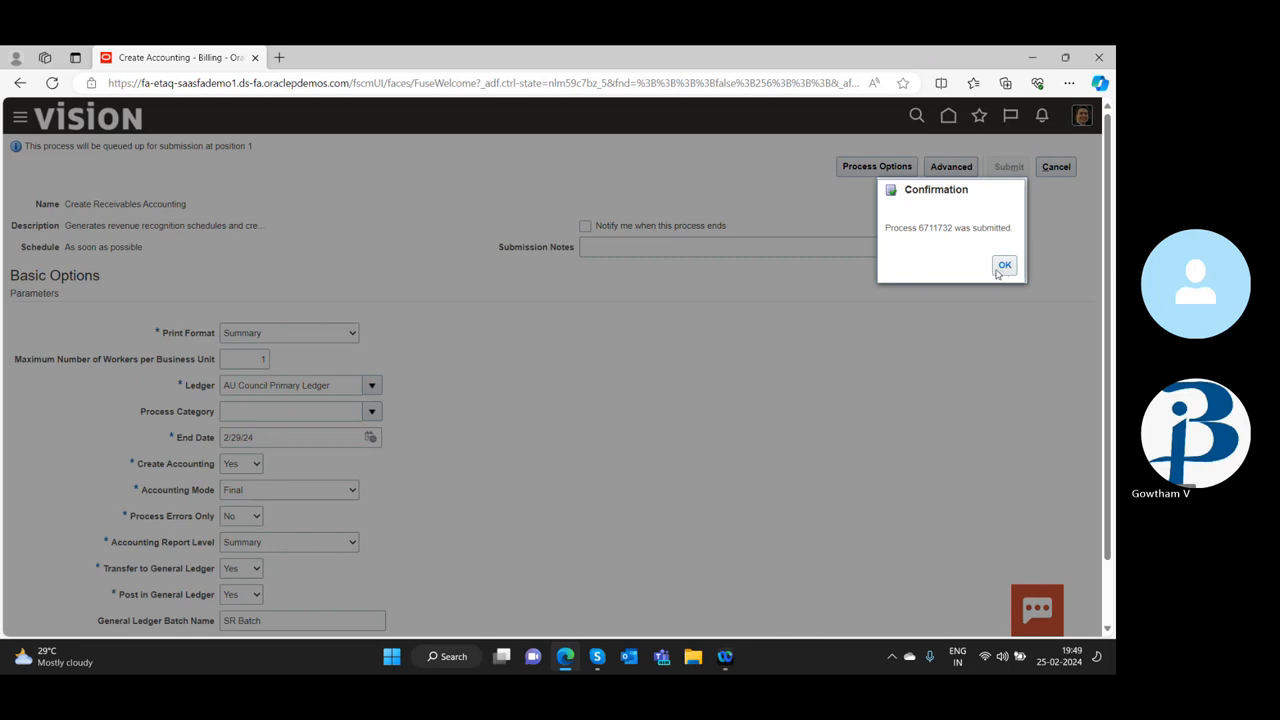
{"action": "left_click", "coordinate": [1001, 266]}
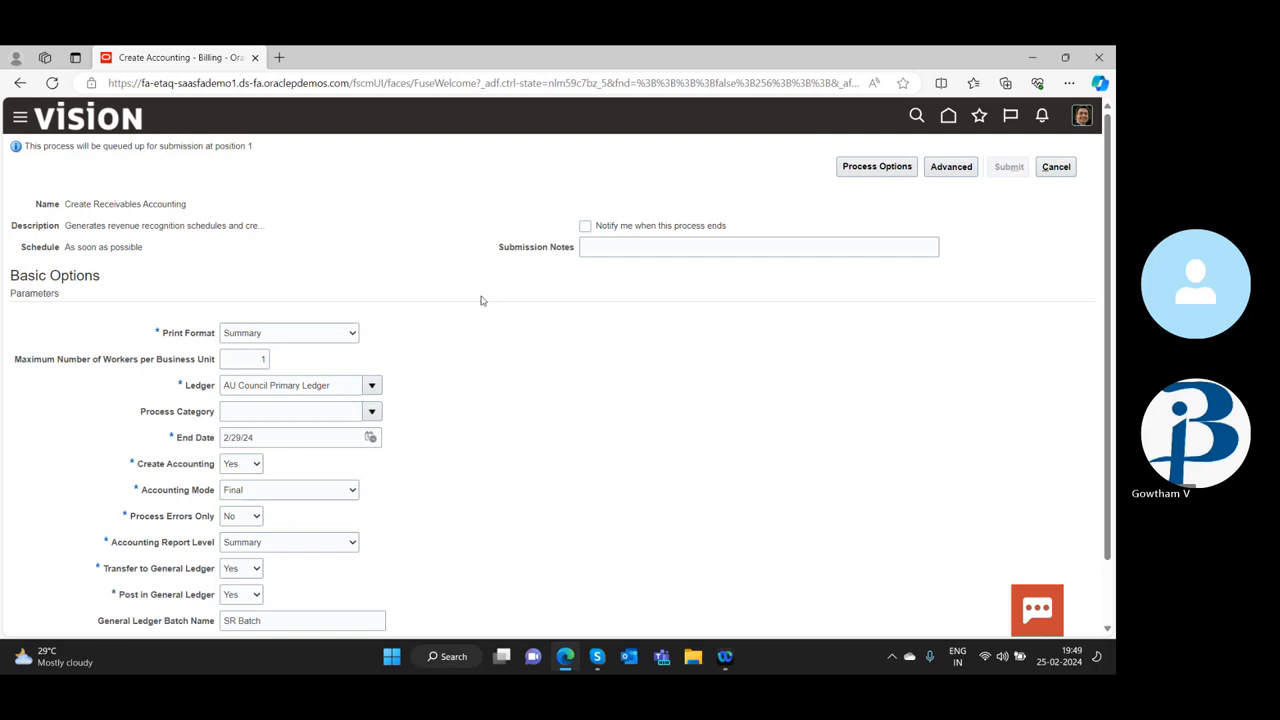
Check the process-end notification option and examine the language, territory, format and currency settings in the process options
{"action": "left_click", "coordinate": [585, 228]}
{"action": "left_click", "coordinate": [585, 227]}
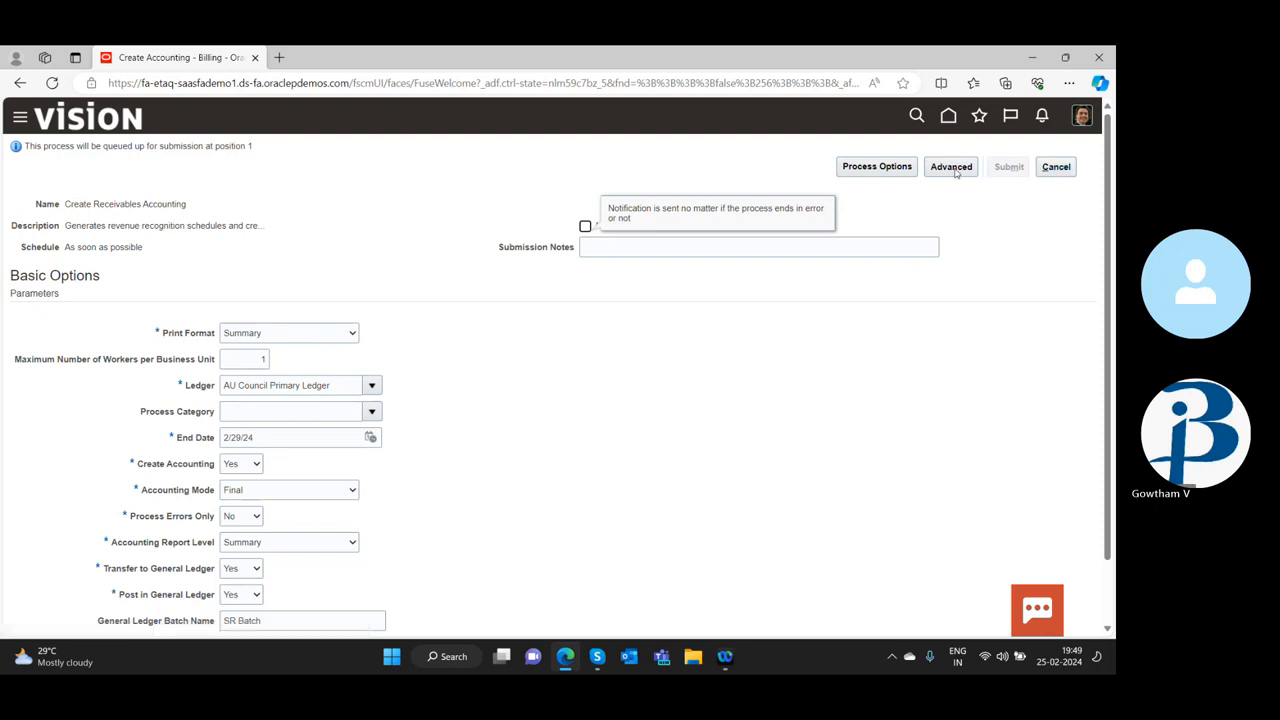
{"action": "left_click", "coordinate": [890, 171]}
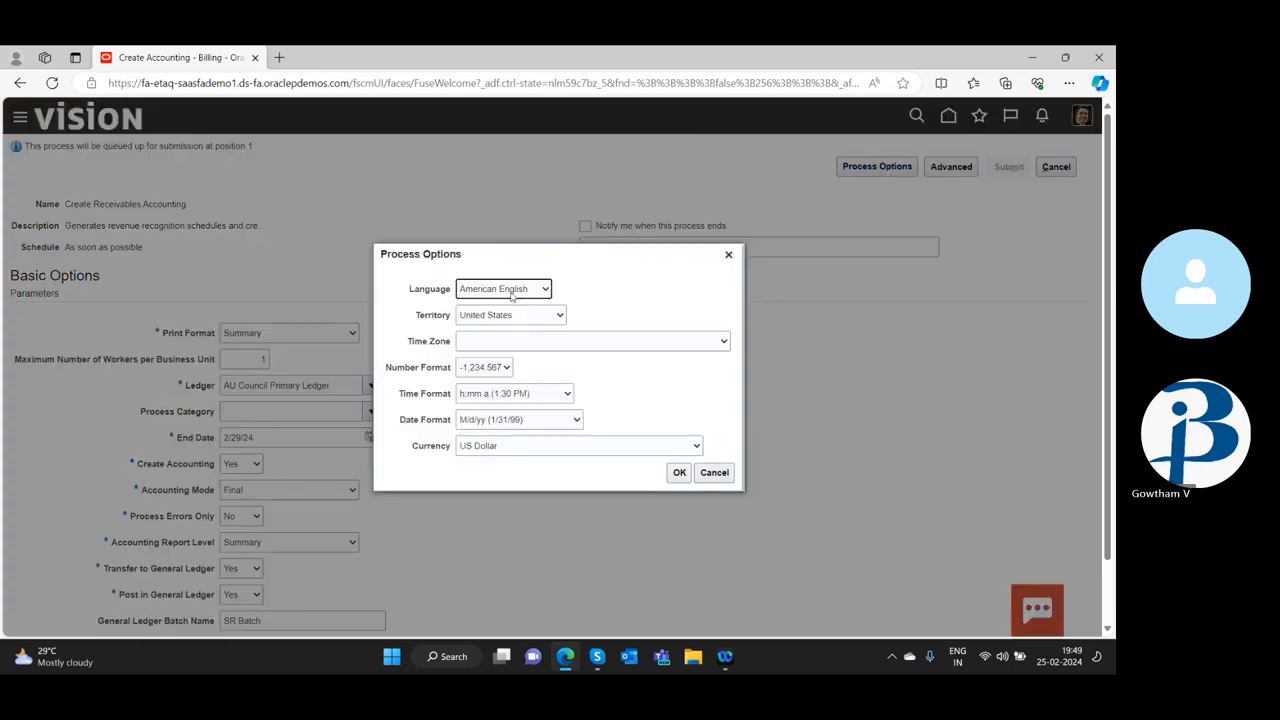
{"action": "left_click", "coordinate": [679, 473]}
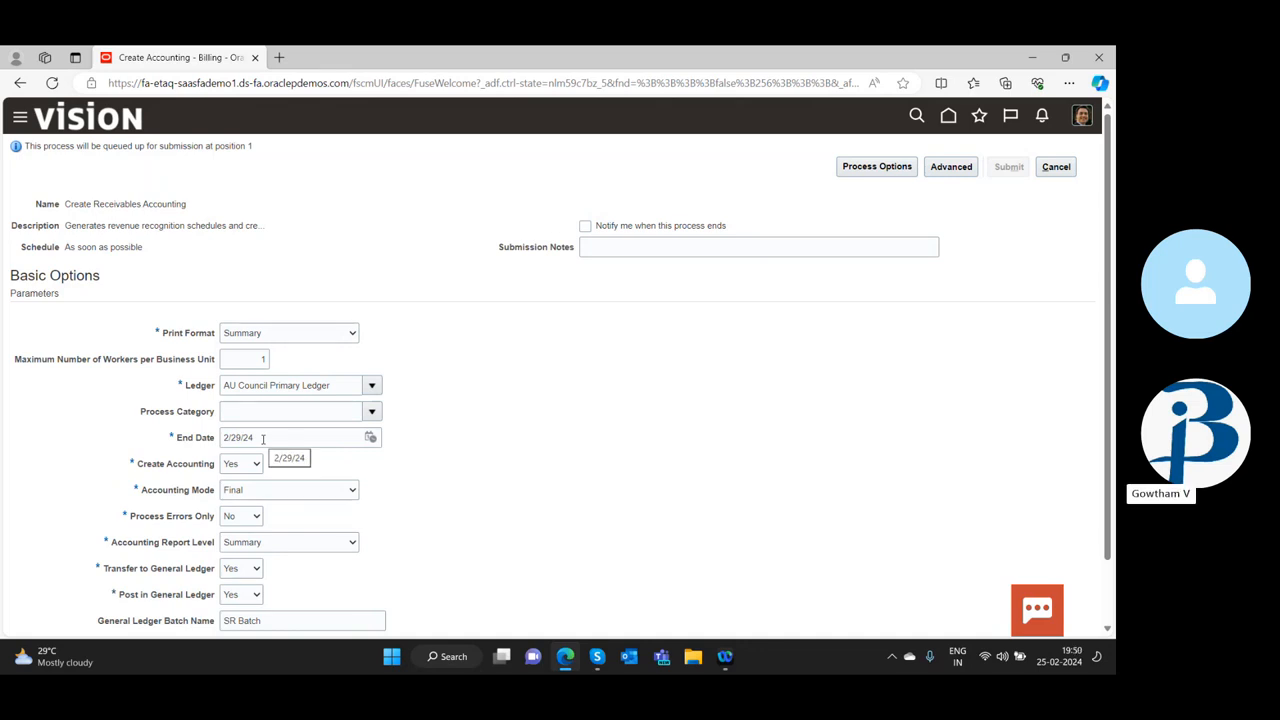
Check the End Date calendar without picking a date and review the accounting process parameters from start to finish
{"action": "left_click", "coordinate": [370, 440]}
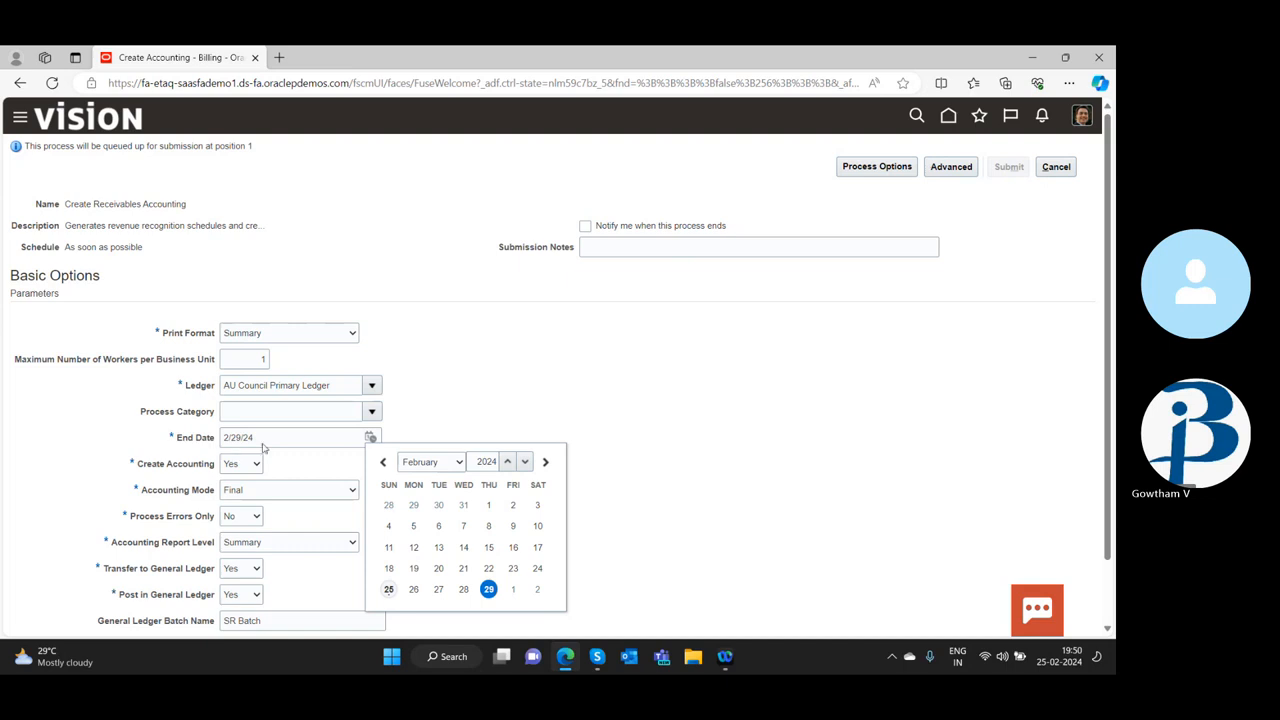
{"action": "left_click", "coordinate": [668, 409]}
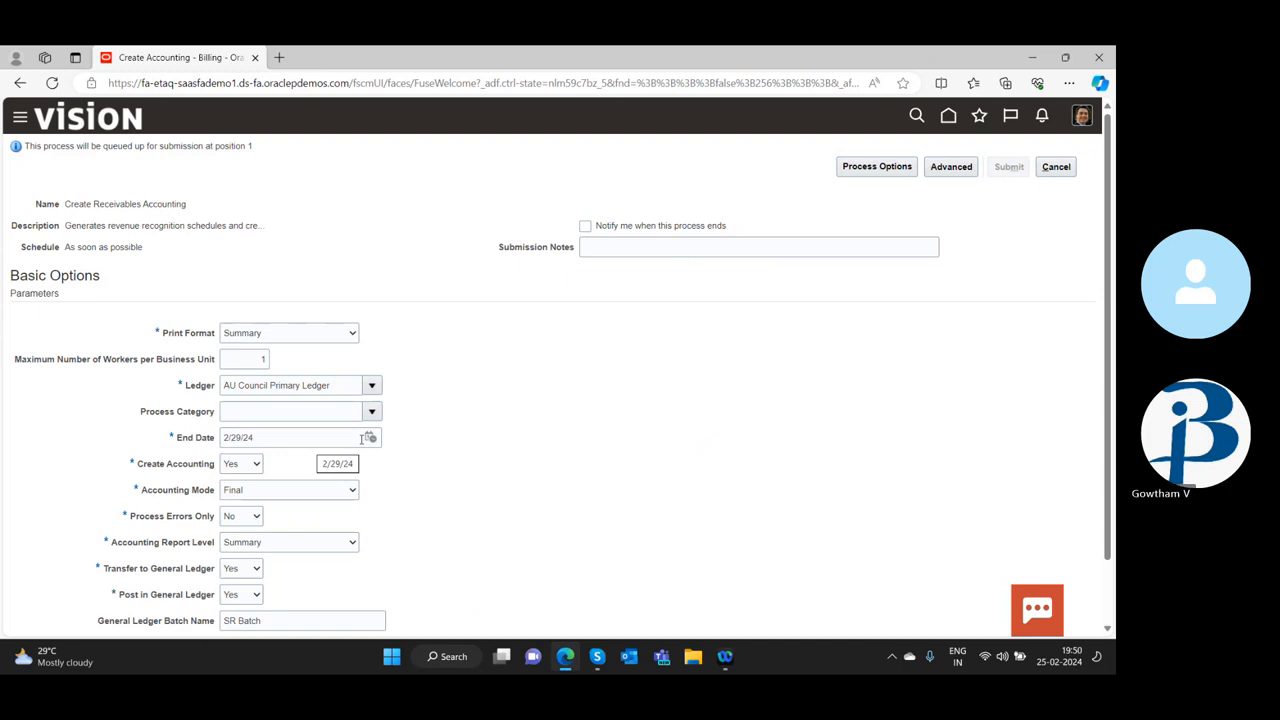
{"action": "scroll", "coordinate": [527, 449], "scroll_direction": "down", "scroll_amount": 1}
{"action": "scroll", "coordinate": [526, 450], "scroll_direction": "up", "scroll_amount": 1}
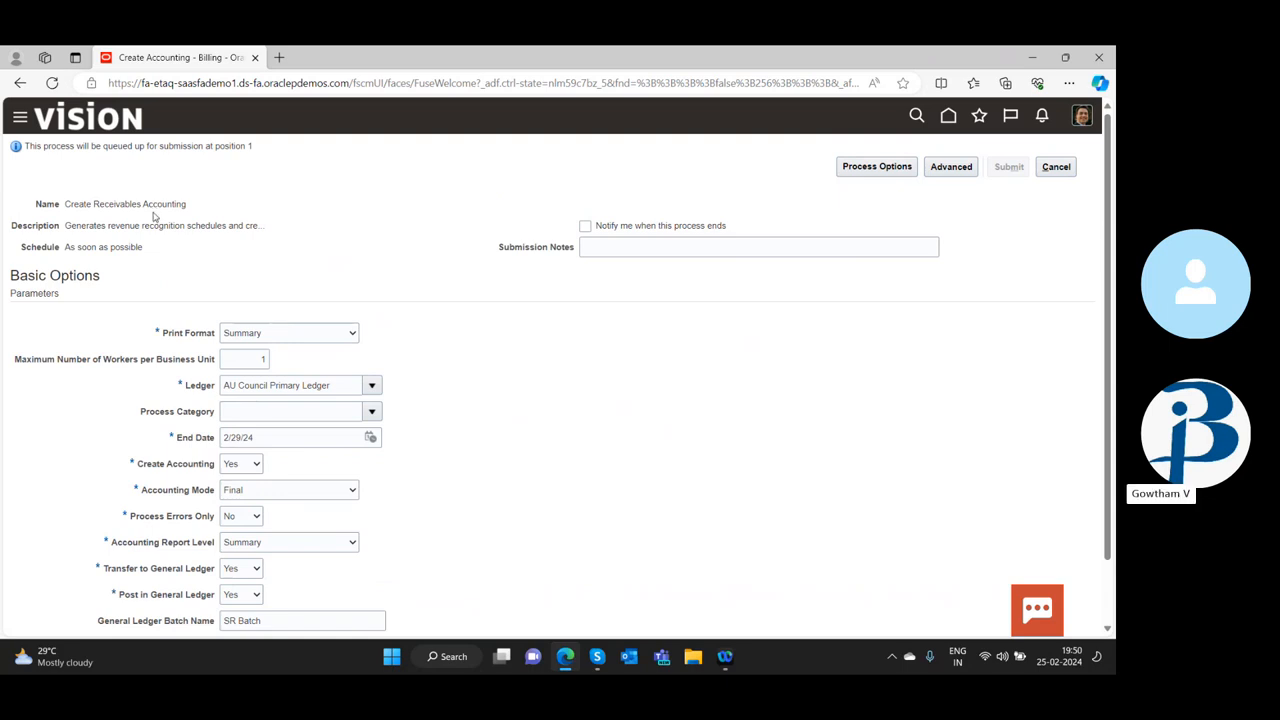
{"action": "scroll", "coordinate": [130, 320], "scroll_direction": "down", "scroll_amount": 1}
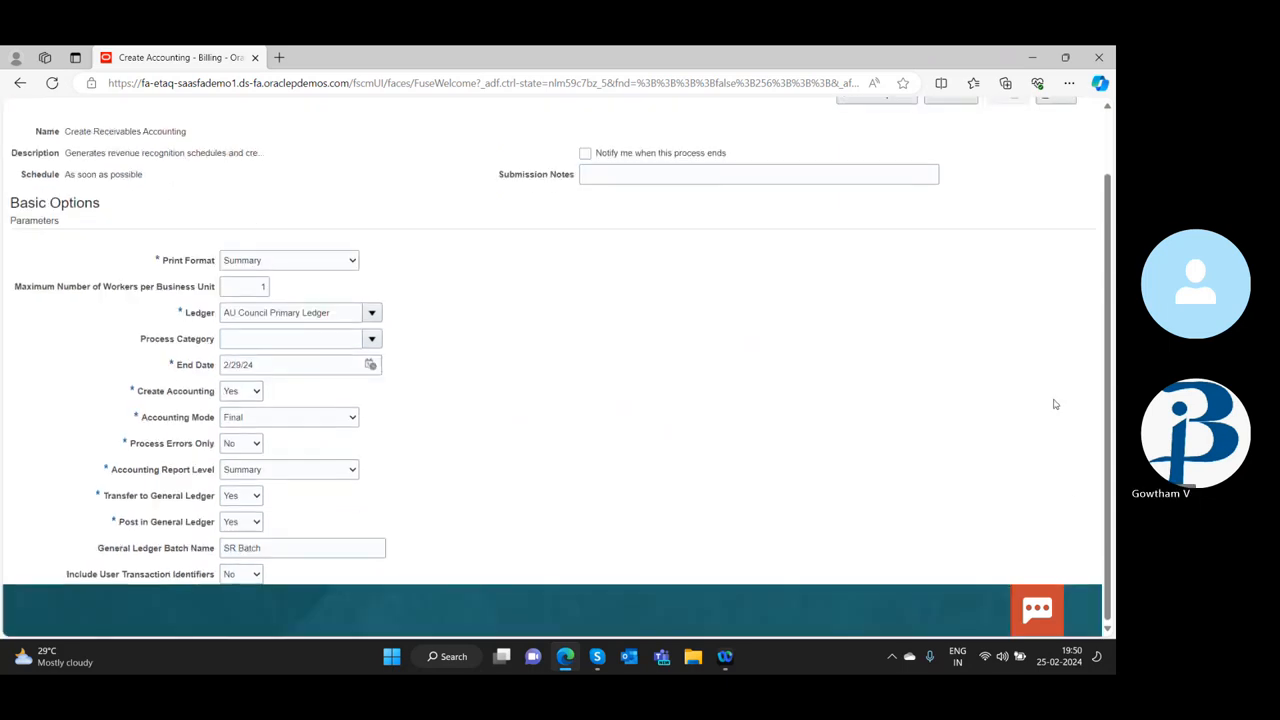
{"action": "scroll", "coordinate": [1020, 300], "scroll_direction": "up", "scroll_amount": 1}
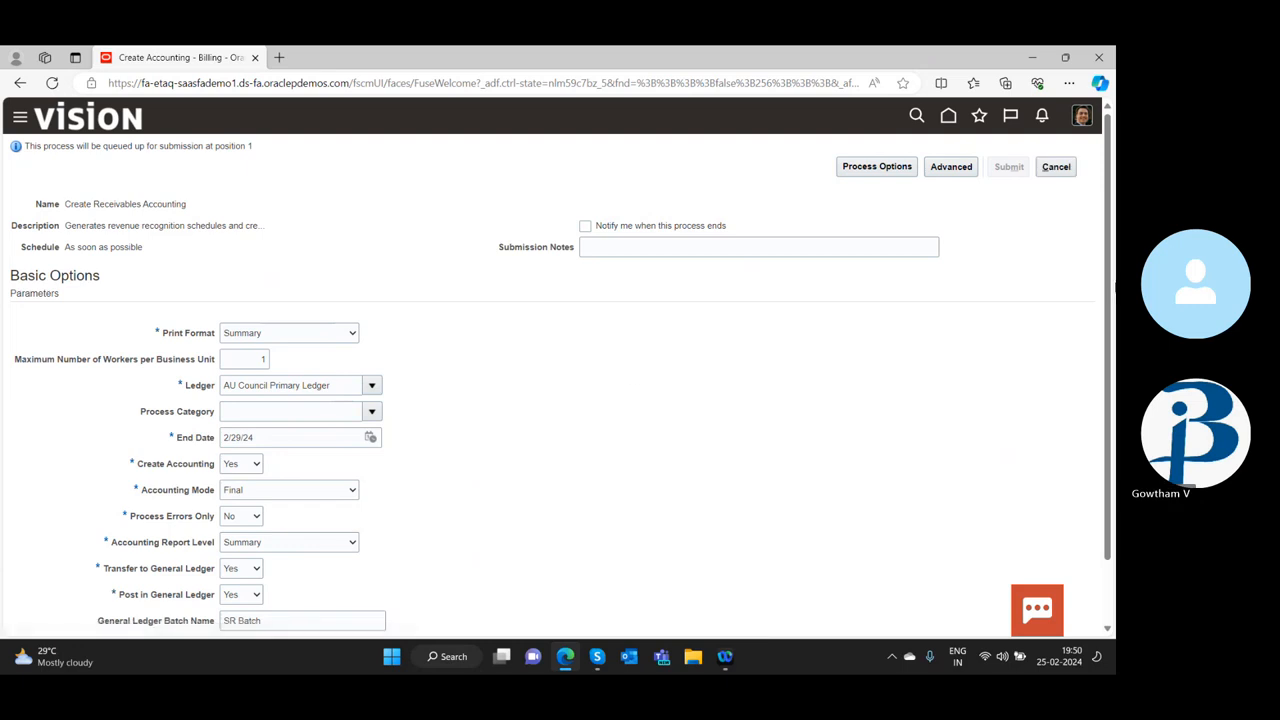
{"action": "scroll", "coordinate": [760, 460], "scroll_direction": "down", "scroll_amount": 1}
{"action": "left_click", "coordinate": [1048, 614]}
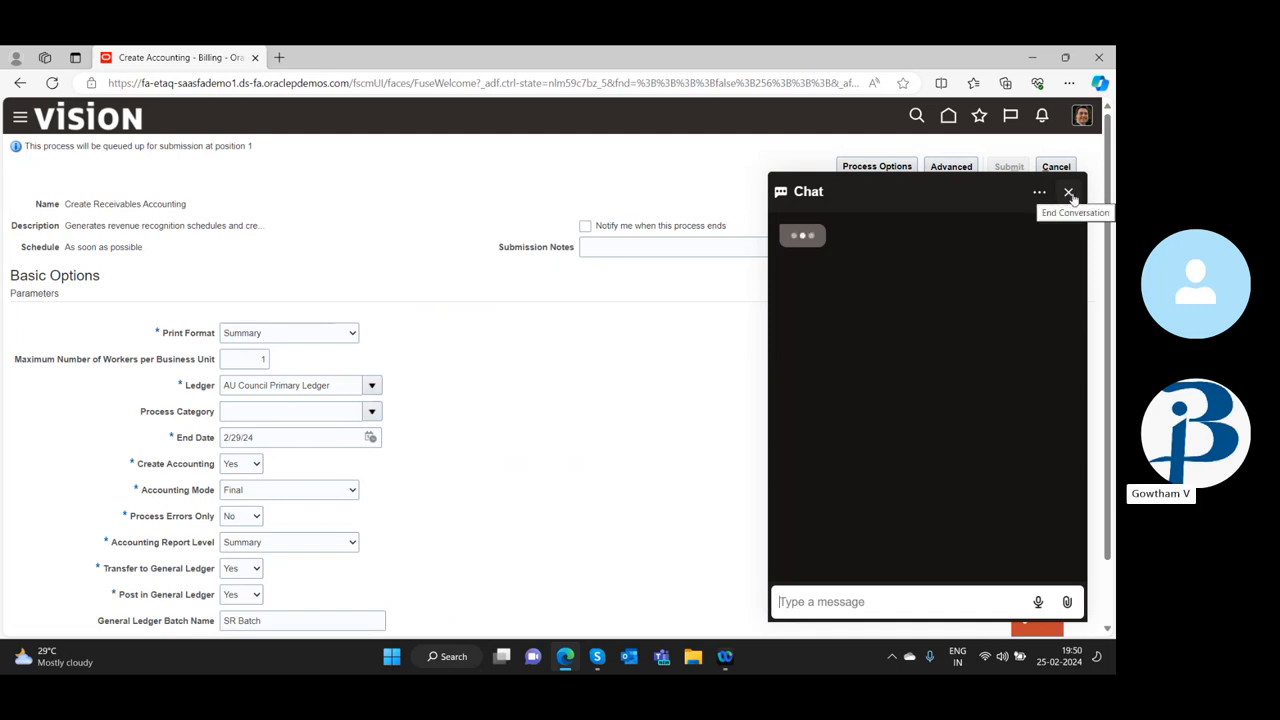
{"action": "left_click", "coordinate": [1068, 193]}
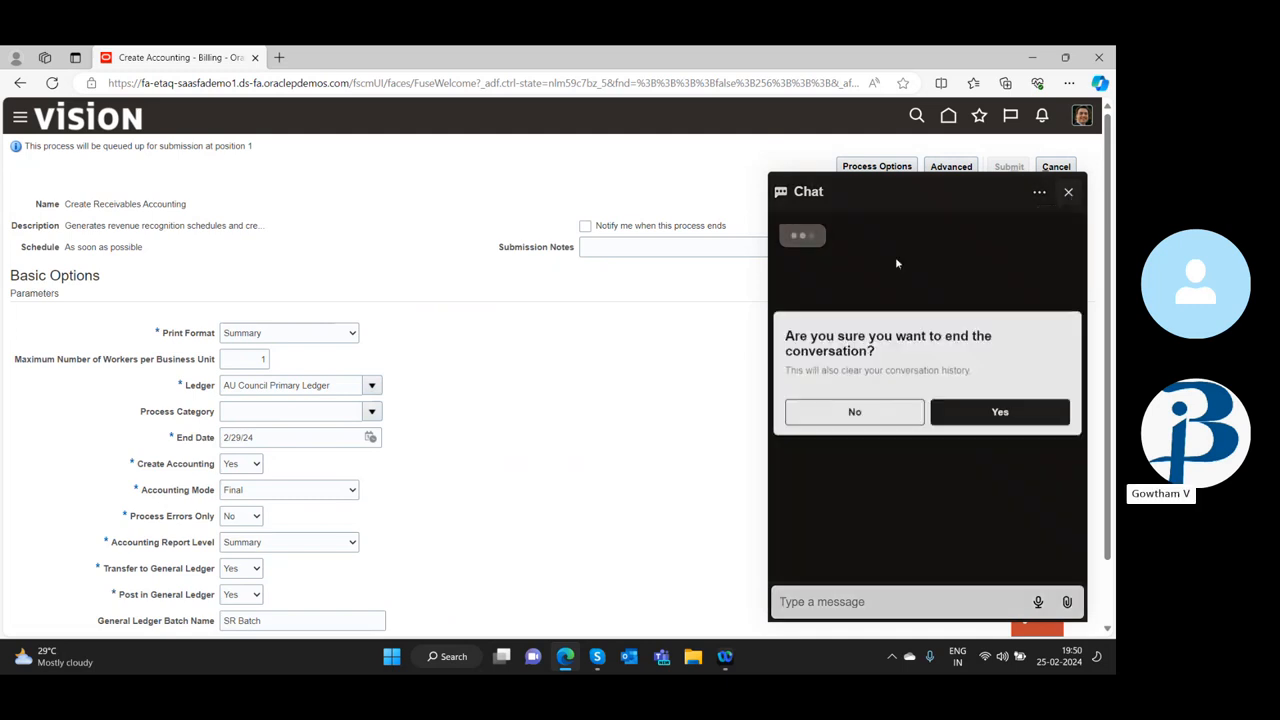
{"action": "left_click", "coordinate": [994, 411]}
{"action": "left_click", "coordinate": [1068, 194]}
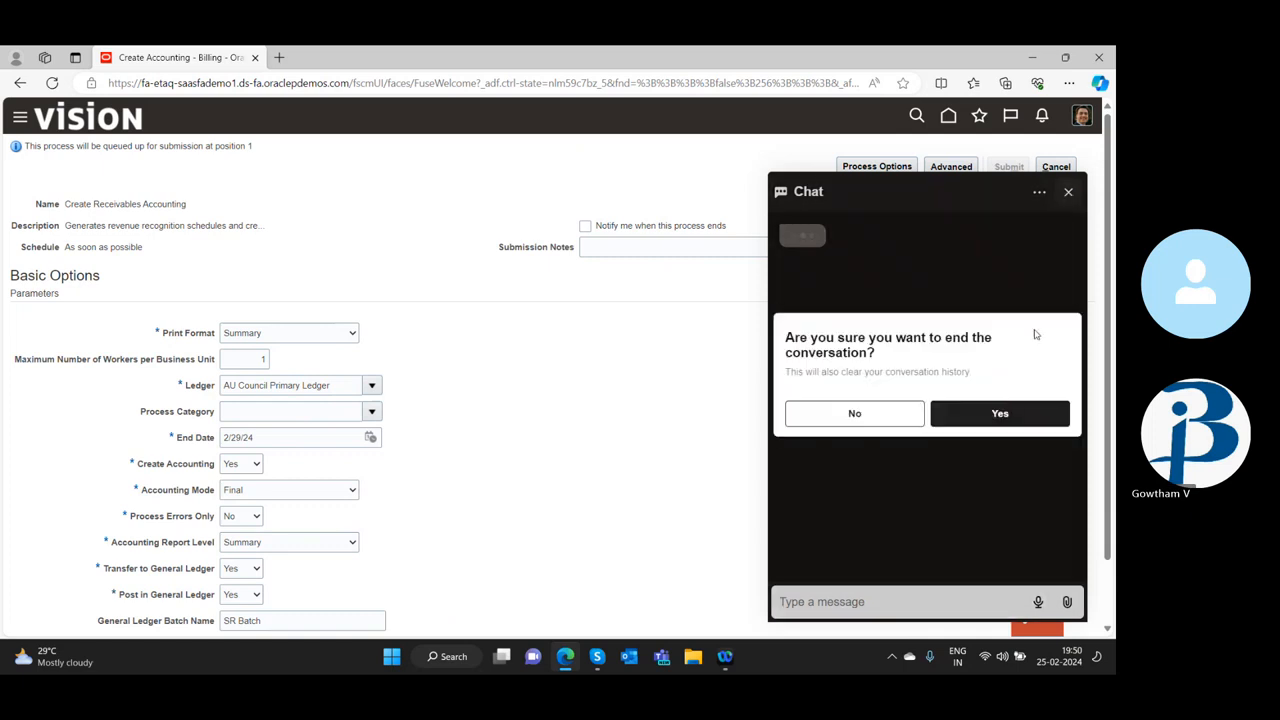
{"action": "left_click", "coordinate": [1000, 414]}
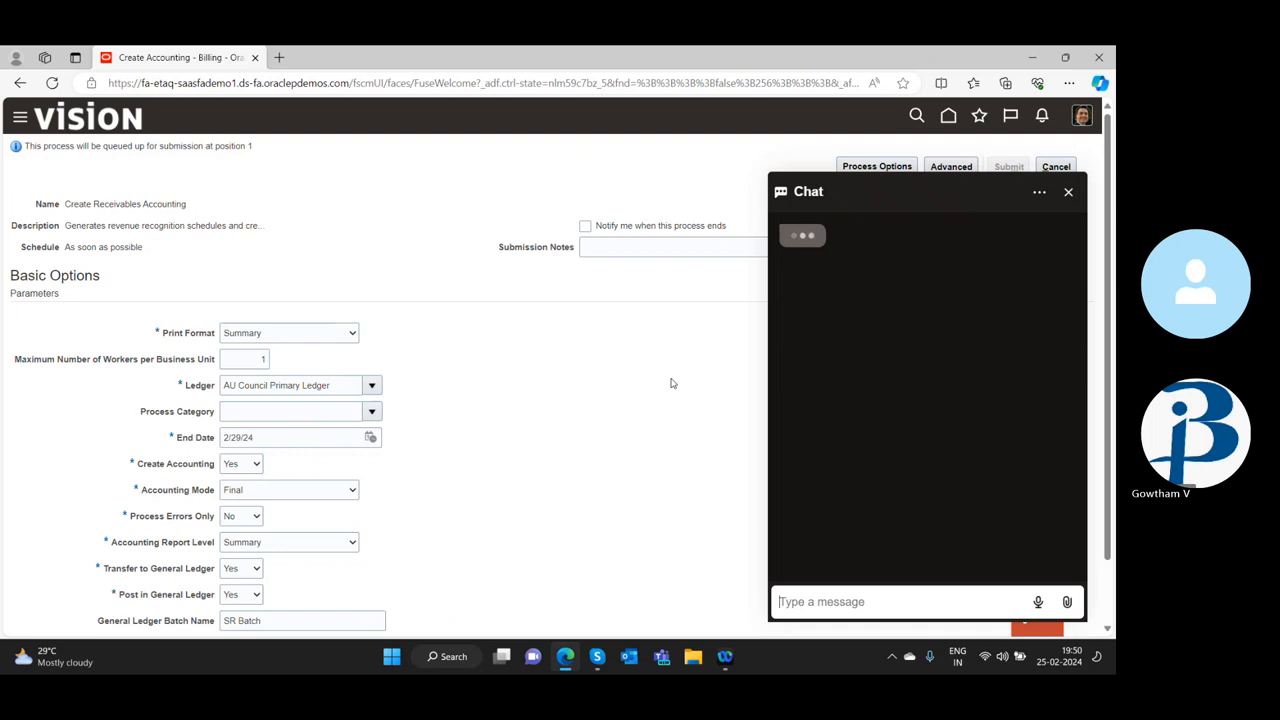
{"action": "left_click", "coordinate": [1038, 195]}
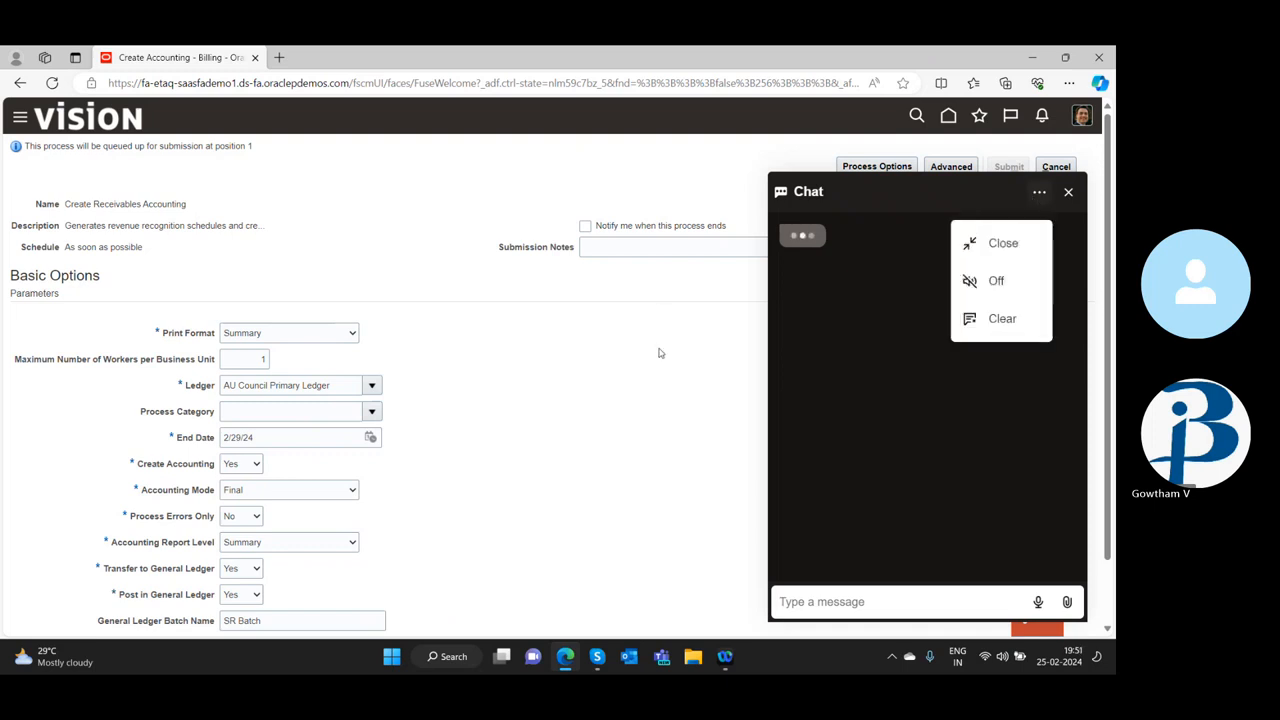
{"action": "left_click", "coordinate": [1038, 195]}
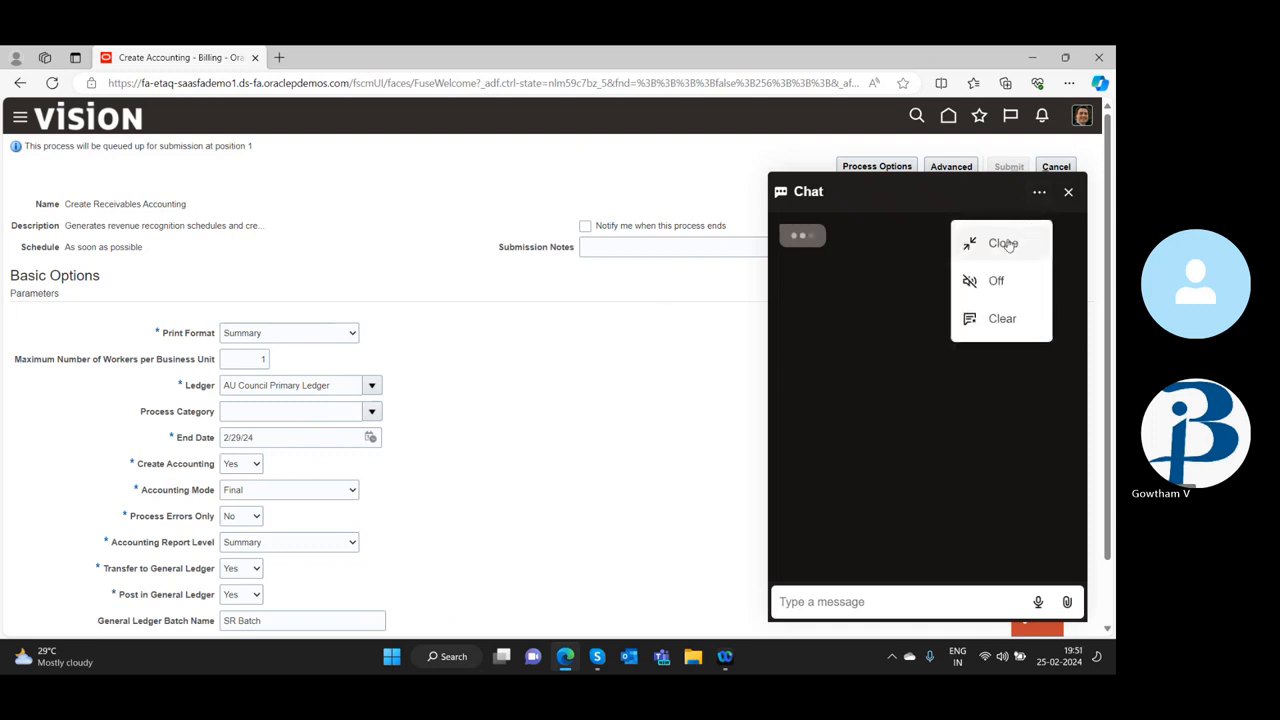
{"action": "left_click", "coordinate": [1003, 244]}
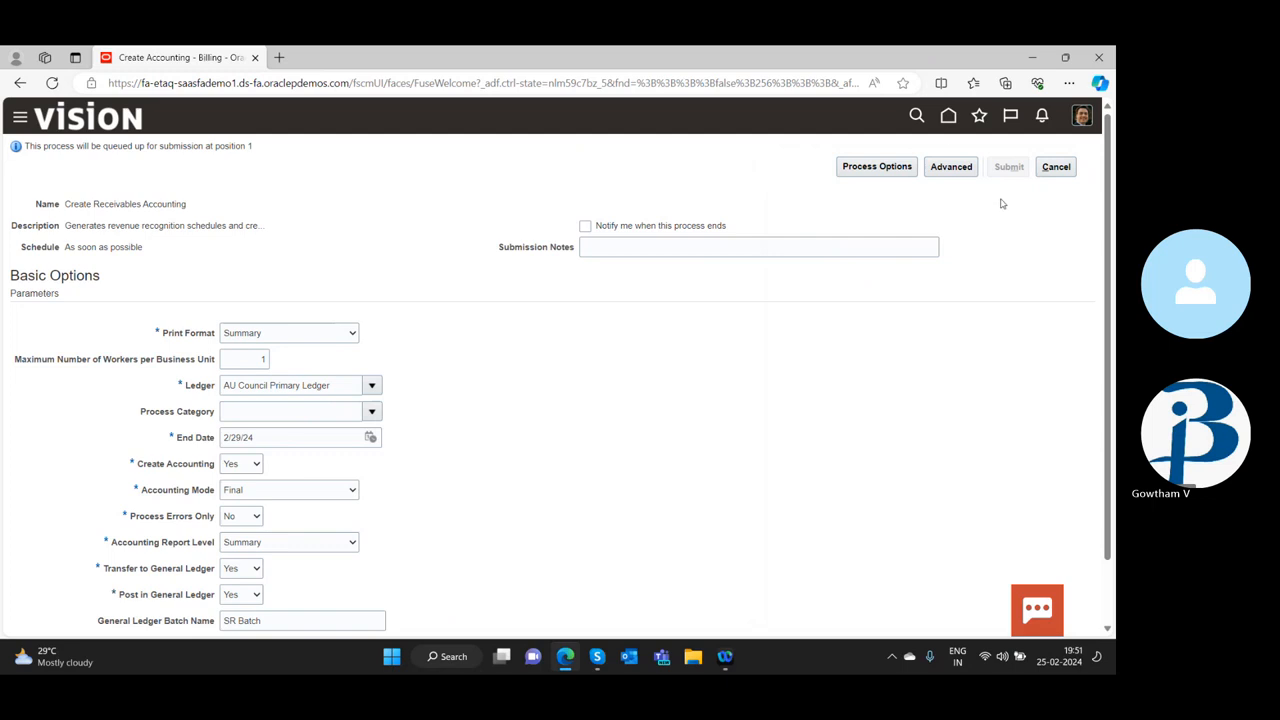
Return to the Billing work area through the home page and look over its transaction, customer and accounting tasks
{"action": "left_click", "coordinate": [950, 117]}
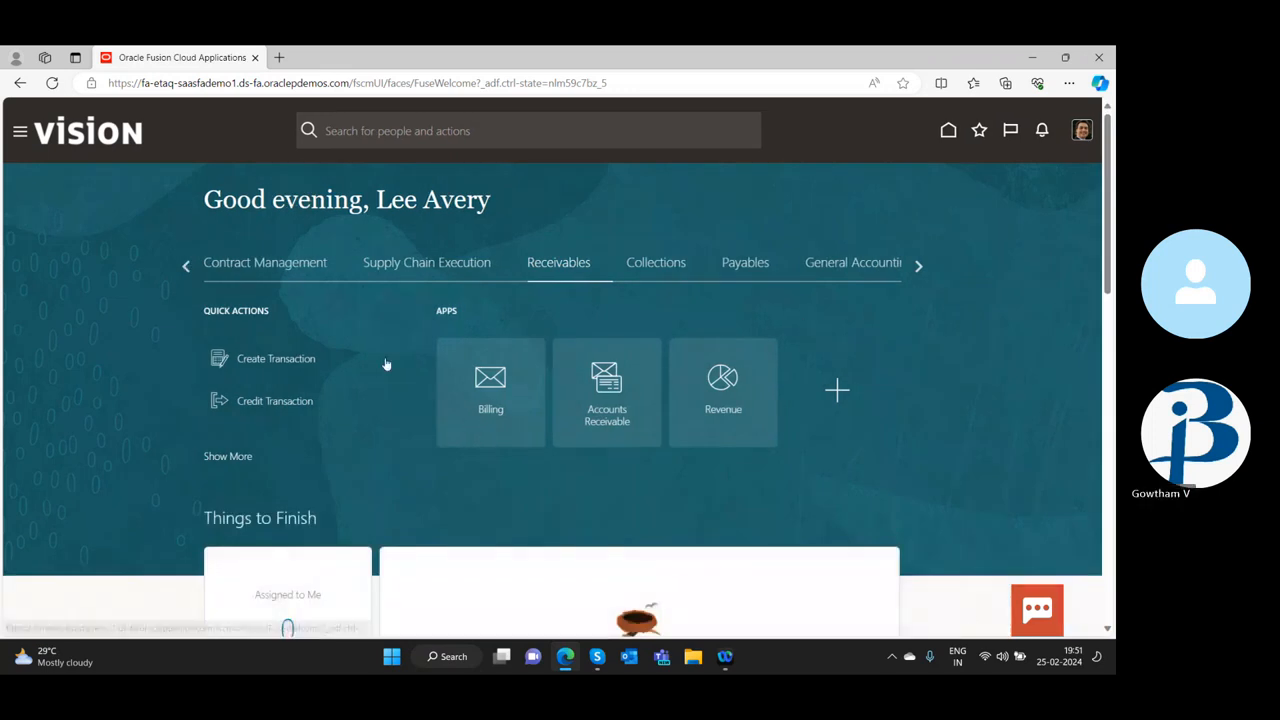
{"action": "scroll", "coordinate": [386, 364], "scroll_direction": "down", "scroll_amount": 2}
{"action": "scroll", "coordinate": [386, 380], "scroll_direction": "up", "scroll_amount": 2}
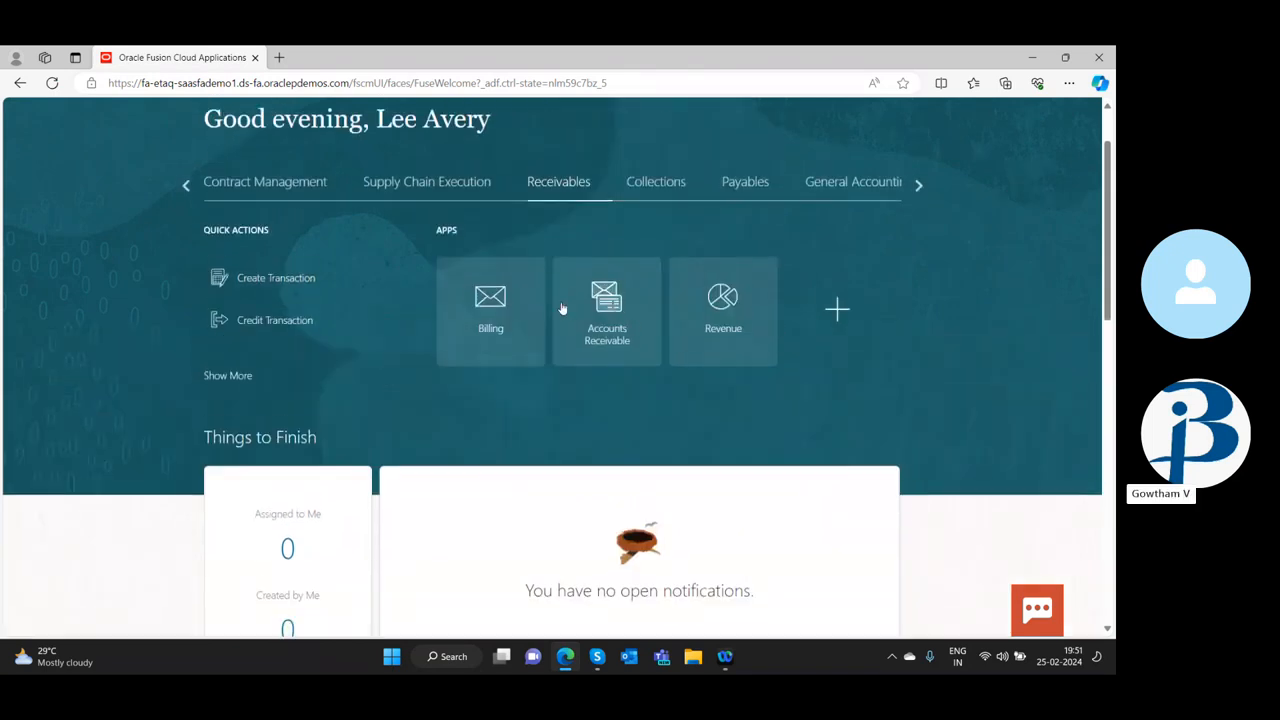
{"action": "left_click", "coordinate": [491, 303]}
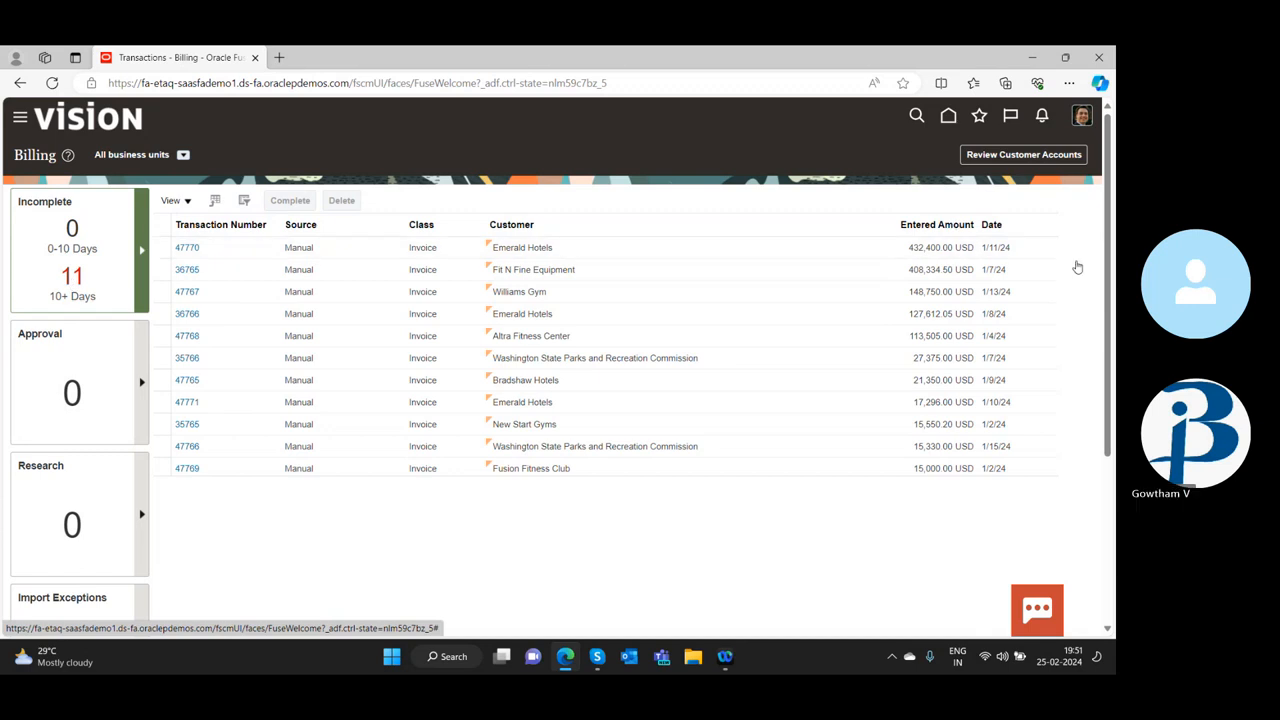
{"action": "left_click", "coordinate": [1084, 260]}
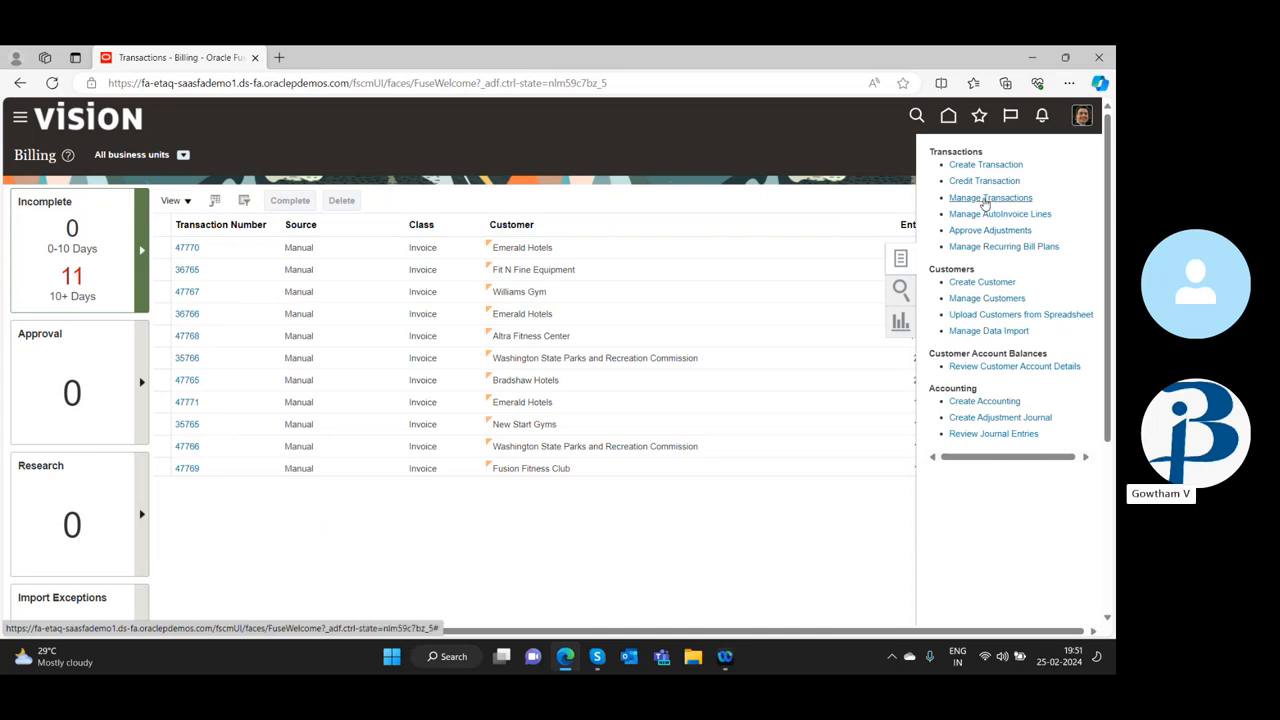
{"action": "left_click", "coordinate": [845, 142]}
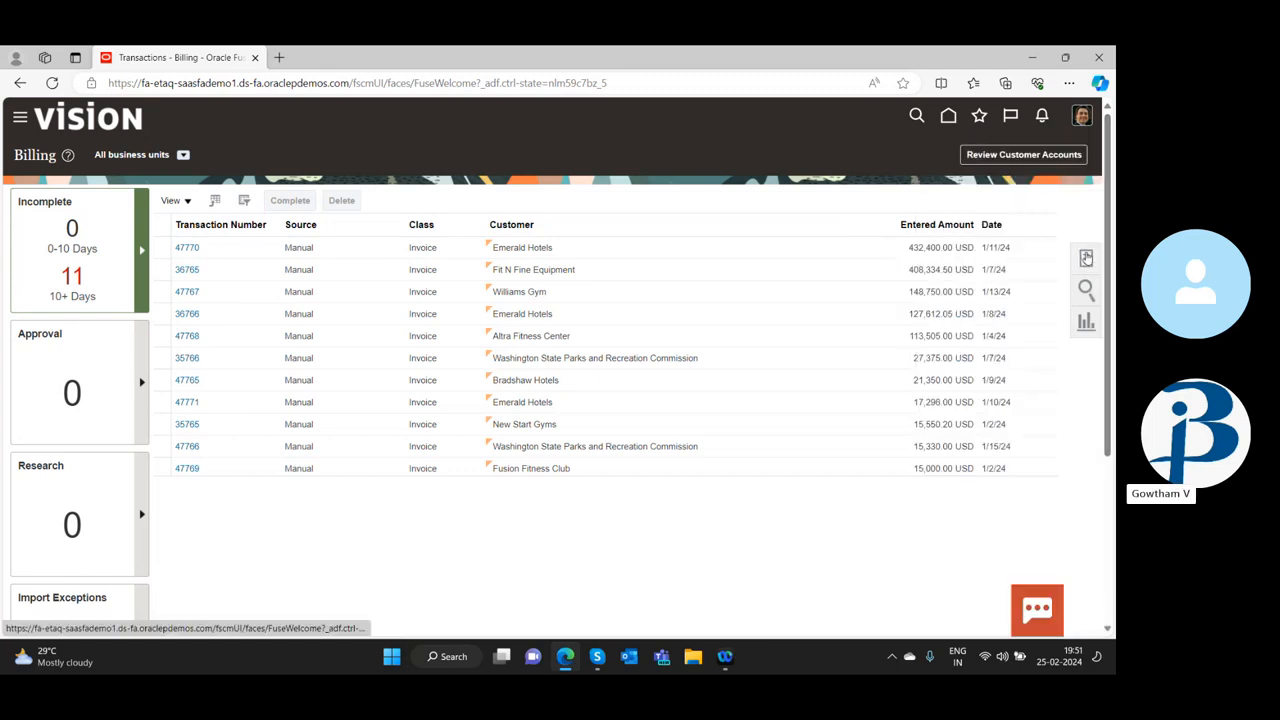
{"action": "left_click", "coordinate": [1086, 258]}
{"action": "left_click", "coordinate": [1044, 121]}
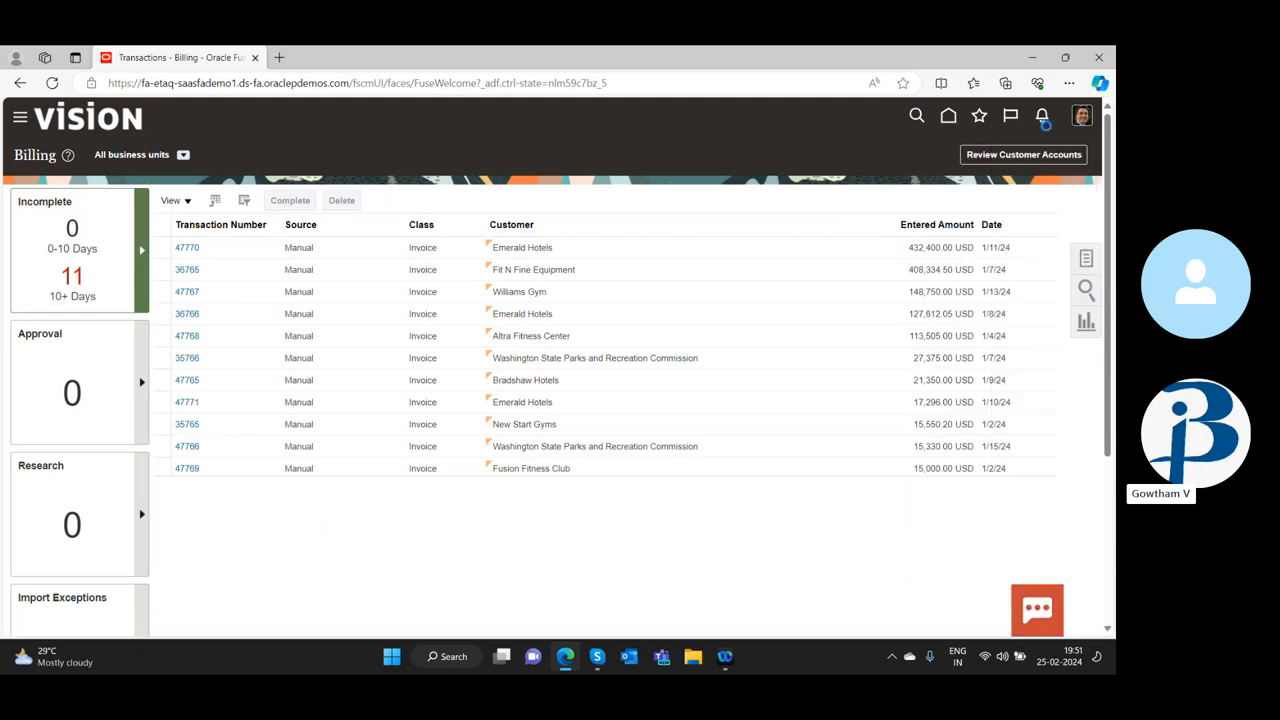
Go to the Accounts Receivable work area, look through its available tasks, and open the Create Receipt page
{"action": "left_click", "coordinate": [948, 117]}
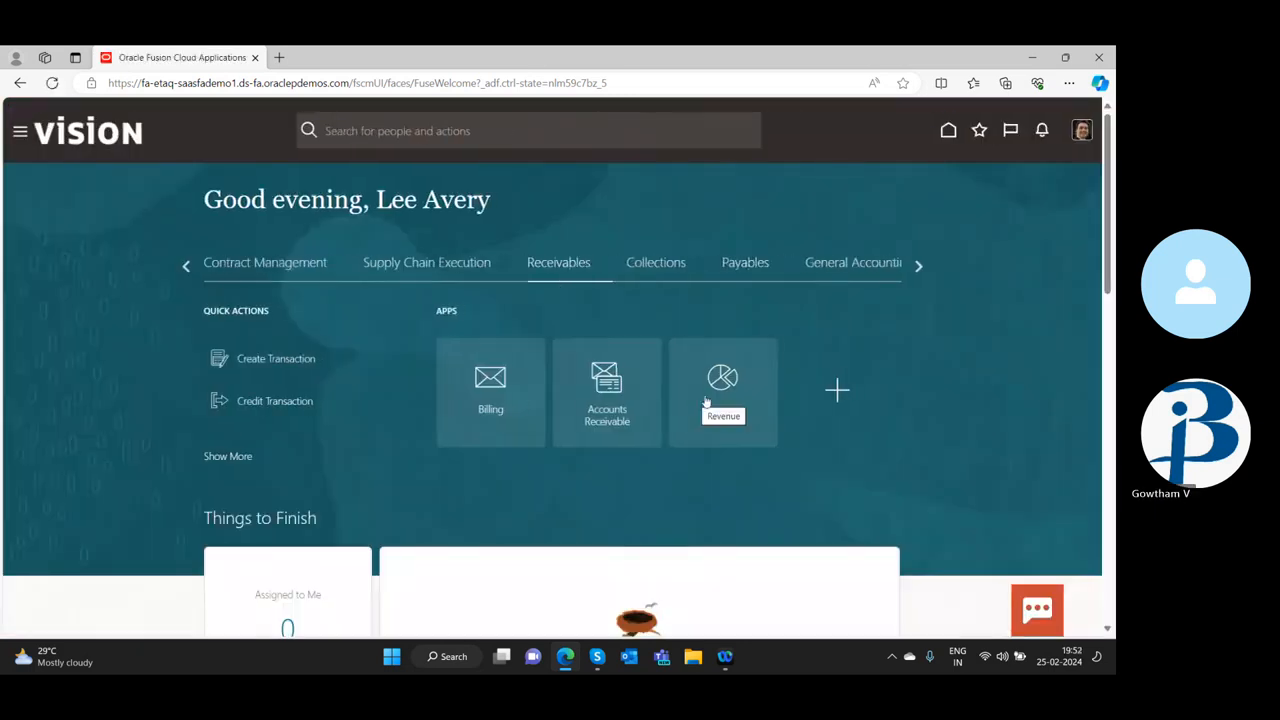
{"action": "left_click", "coordinate": [601, 388]}
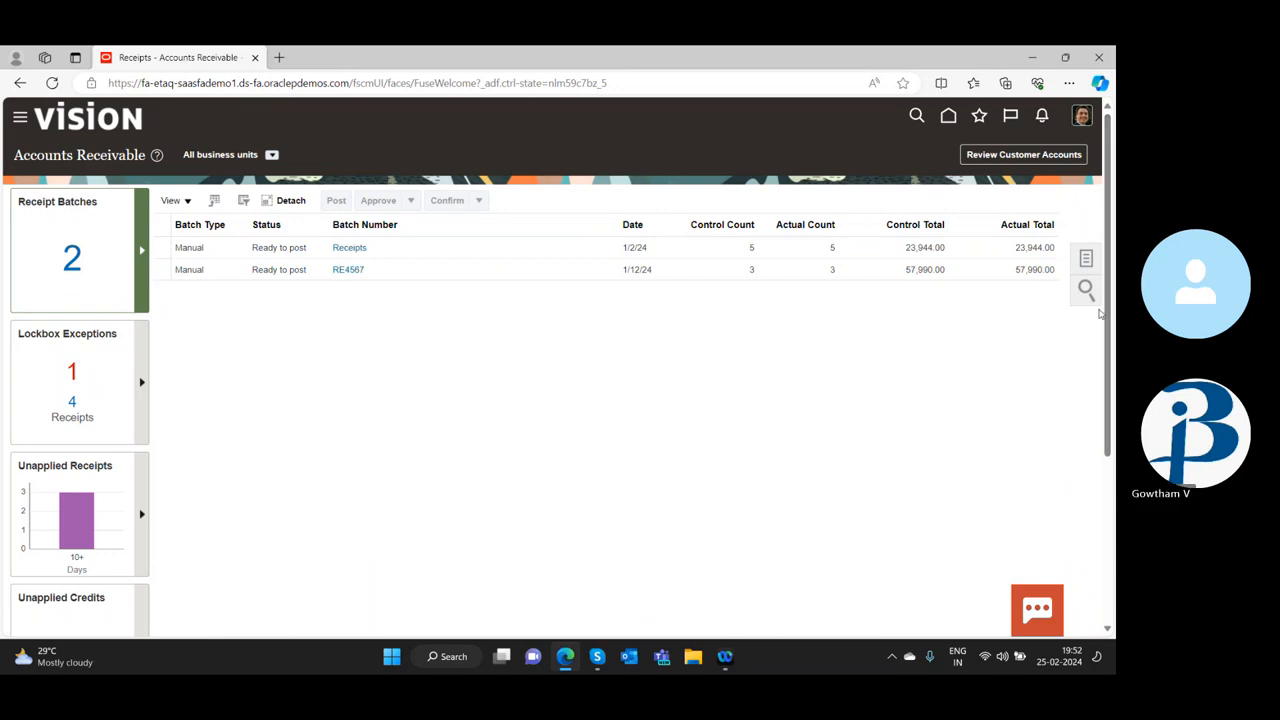
{"action": "left_click", "coordinate": [1087, 261]}
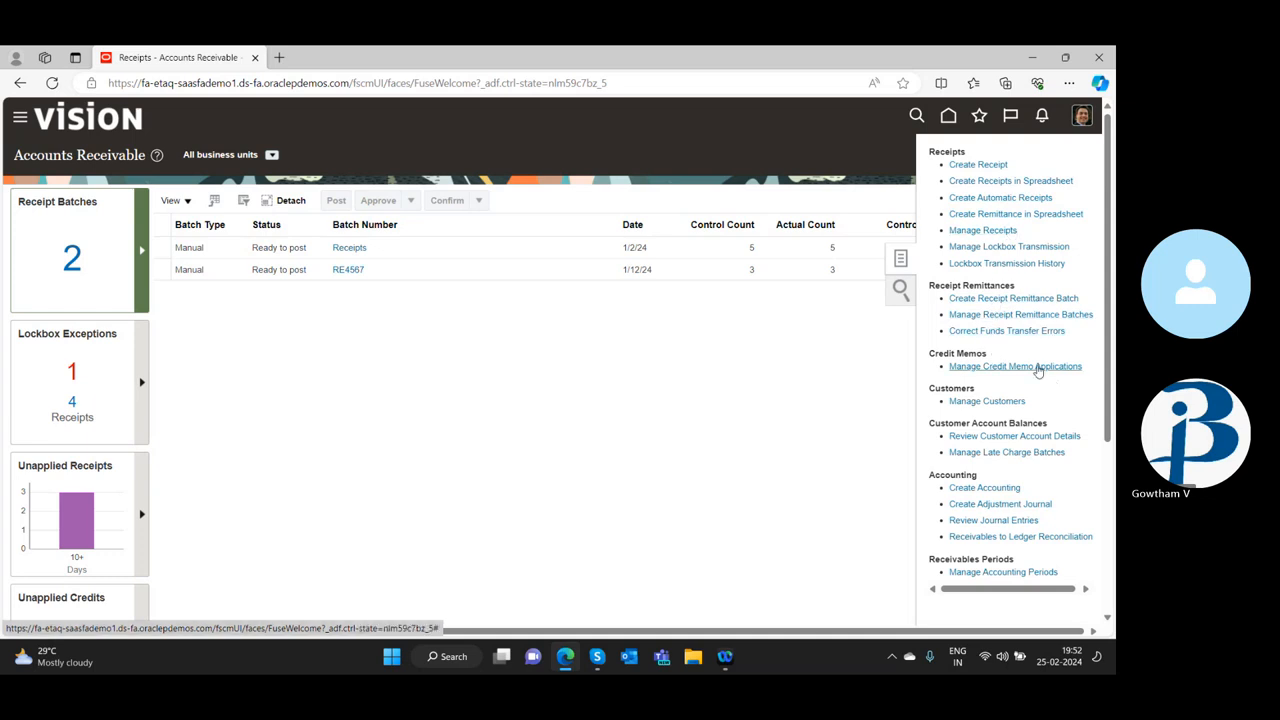
{"action": "scroll", "coordinate": [1000, 476], "scroll_direction": "down", "scroll_amount": 3}
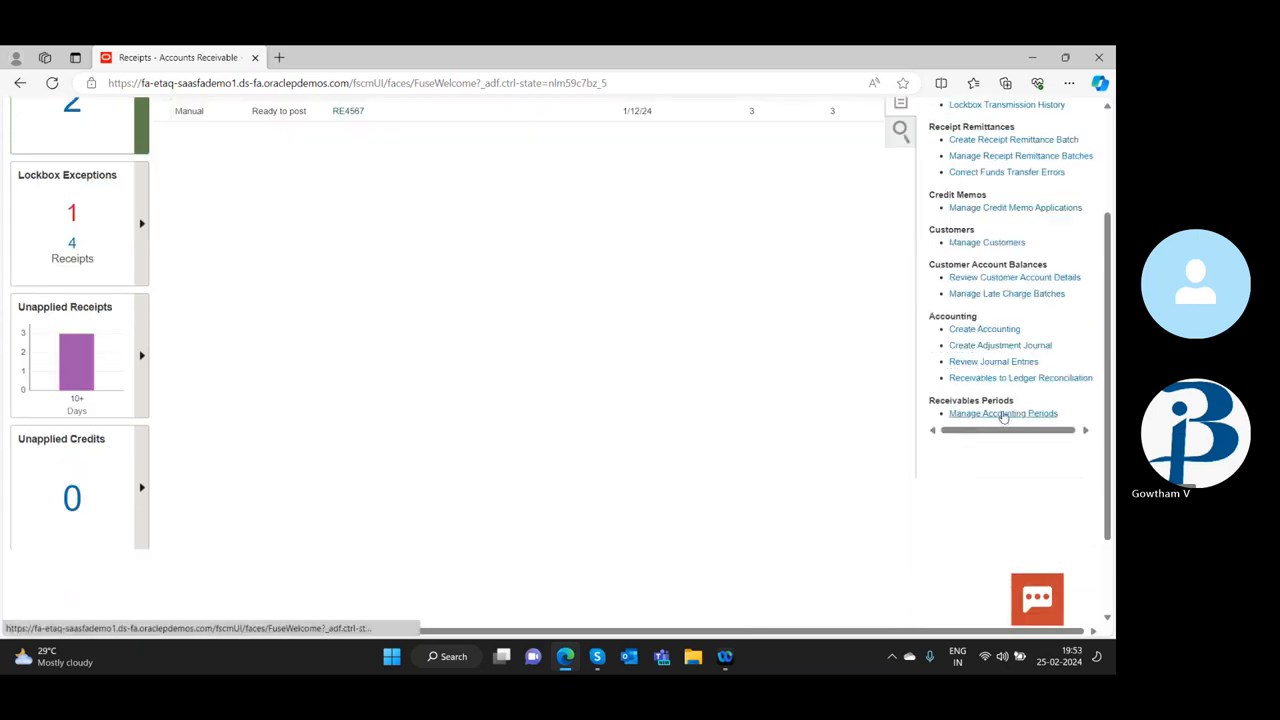
{"action": "scroll", "coordinate": [1005, 343], "scroll_direction": "up", "scroll_amount": 1}
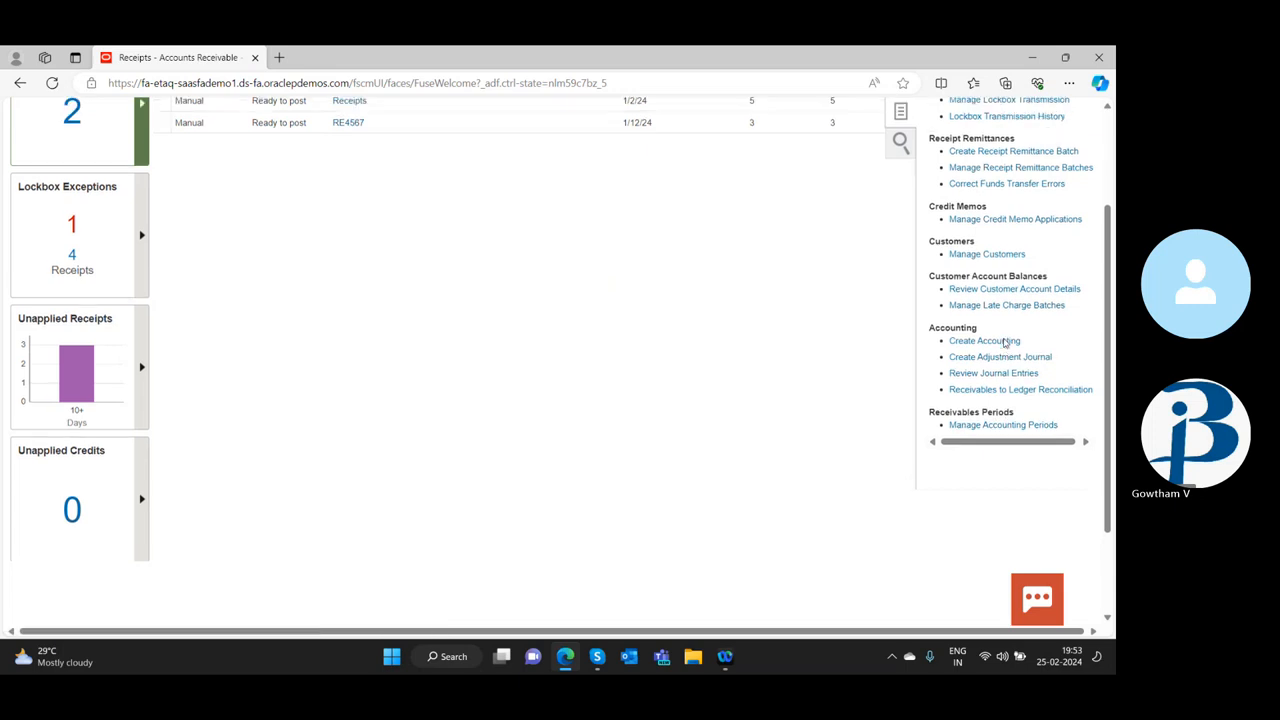
{"action": "scroll", "coordinate": [1005, 345], "scroll_direction": "up", "scroll_amount": 2}
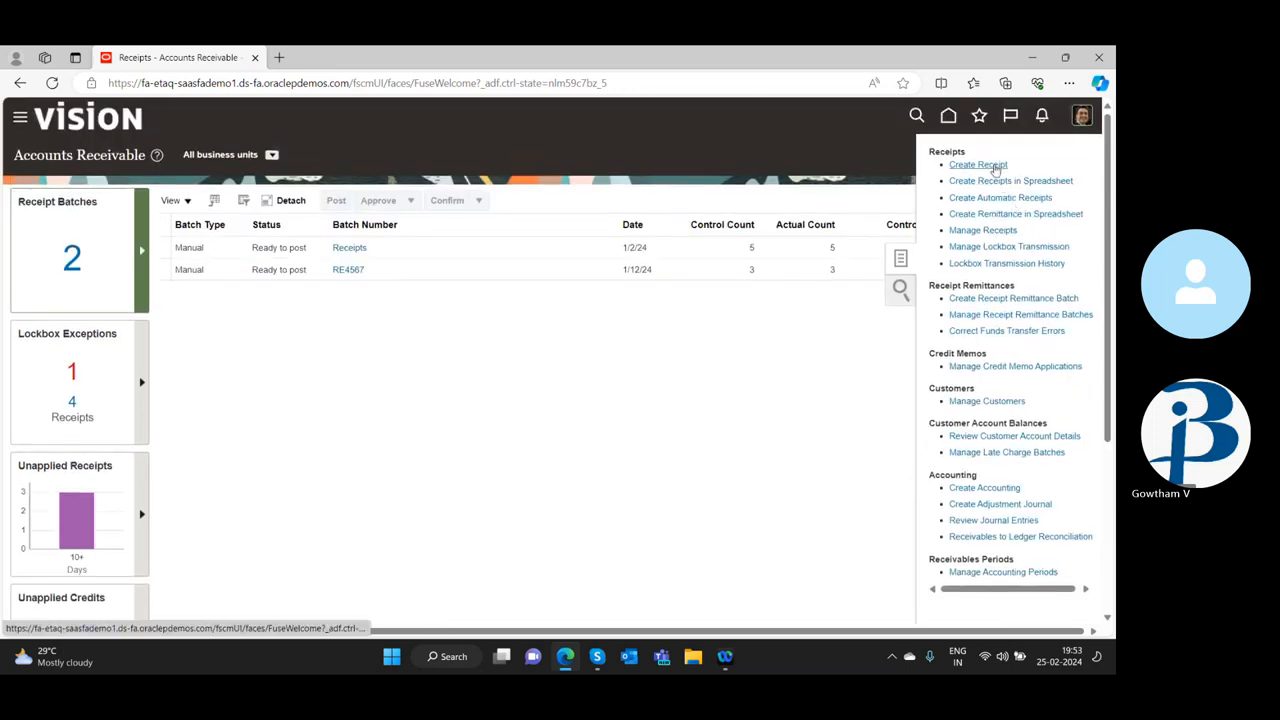
{"action": "left_click", "coordinate": [978, 165]}
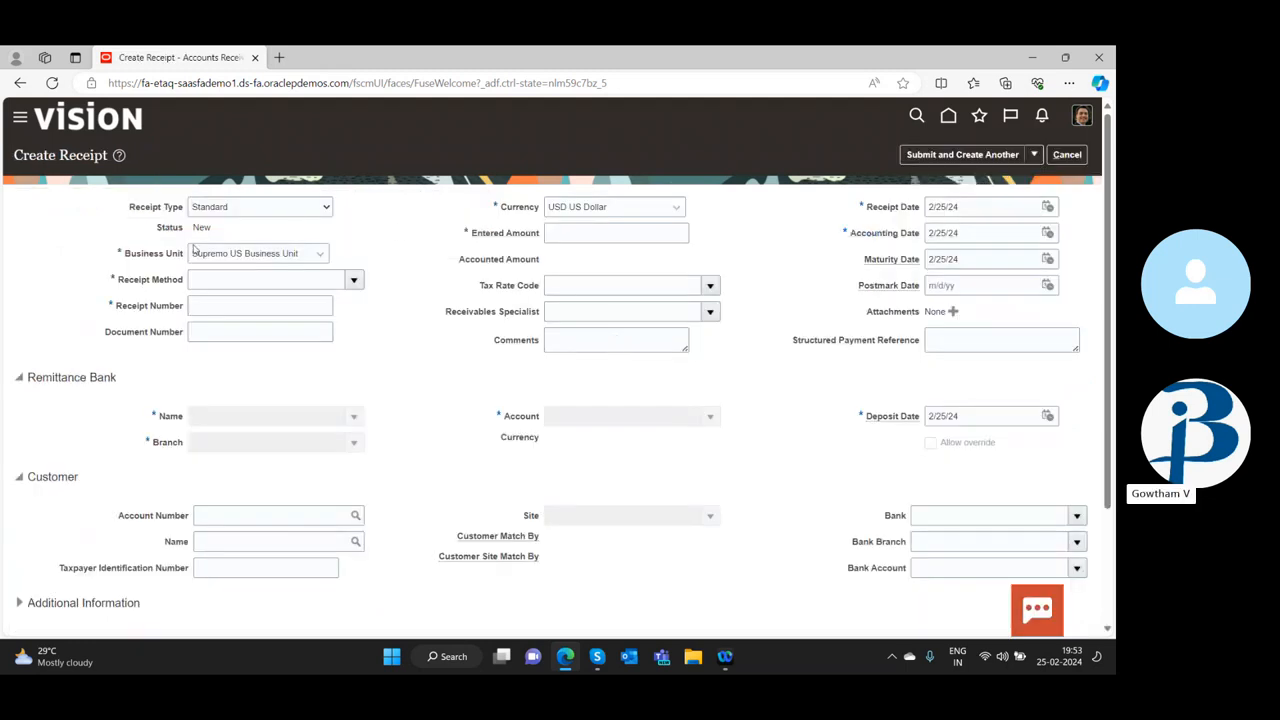
Keep the receipt type Standard, choose EFT (Automatic) as the receipt method and enter SR123-PNB as the receipt number
{"action": "left_click", "coordinate": [326, 207]}
{"action": "left_click", "coordinate": [250, 222]}
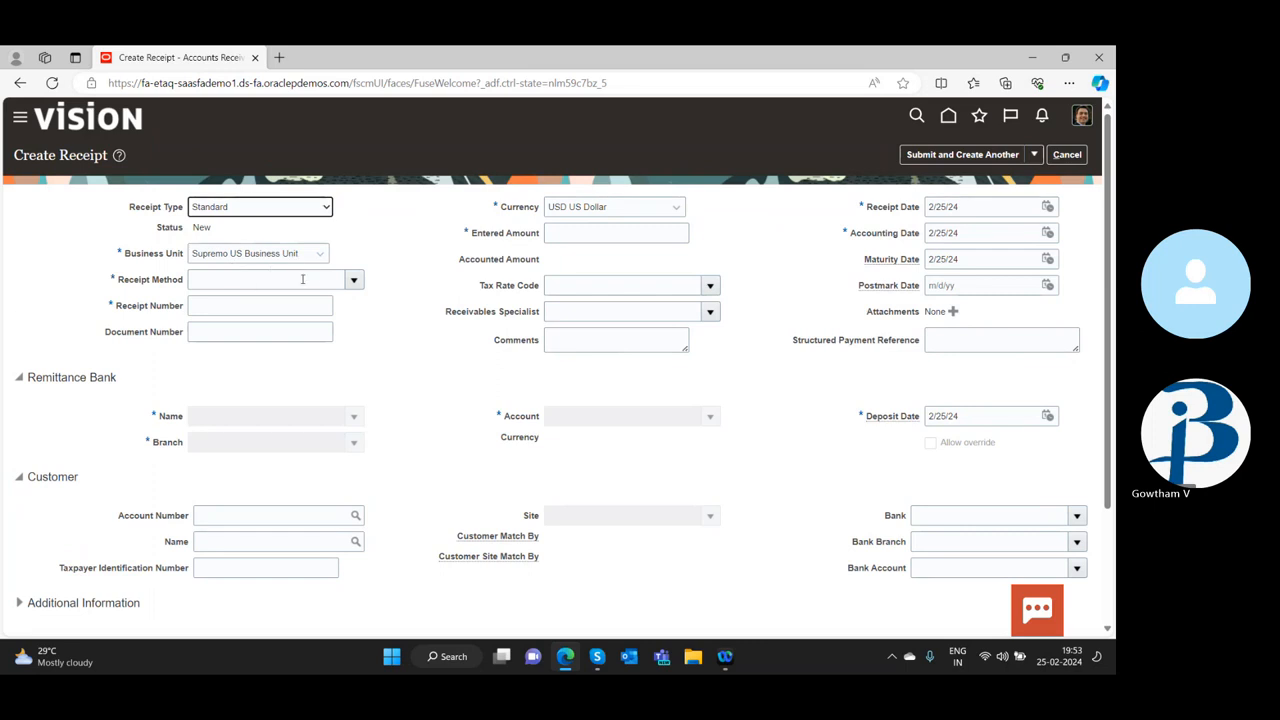
{"action": "left_click", "coordinate": [353, 281]}
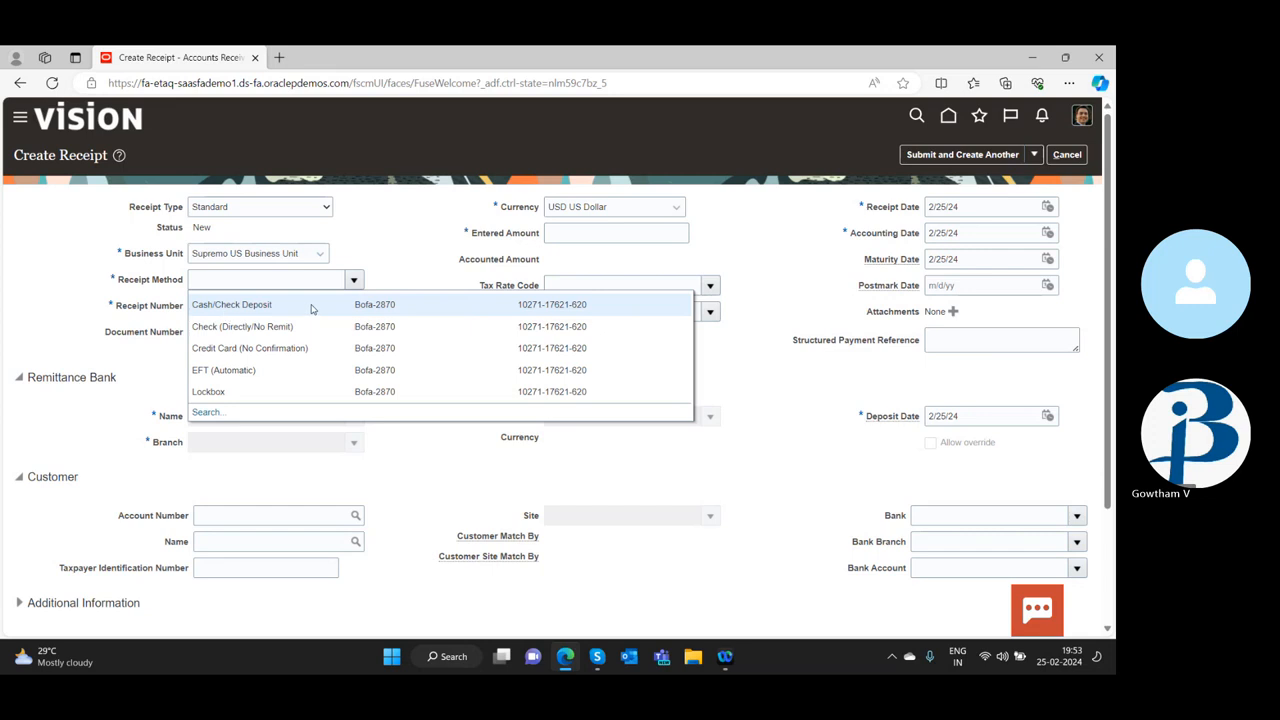
{"action": "left_click", "coordinate": [239, 370]}
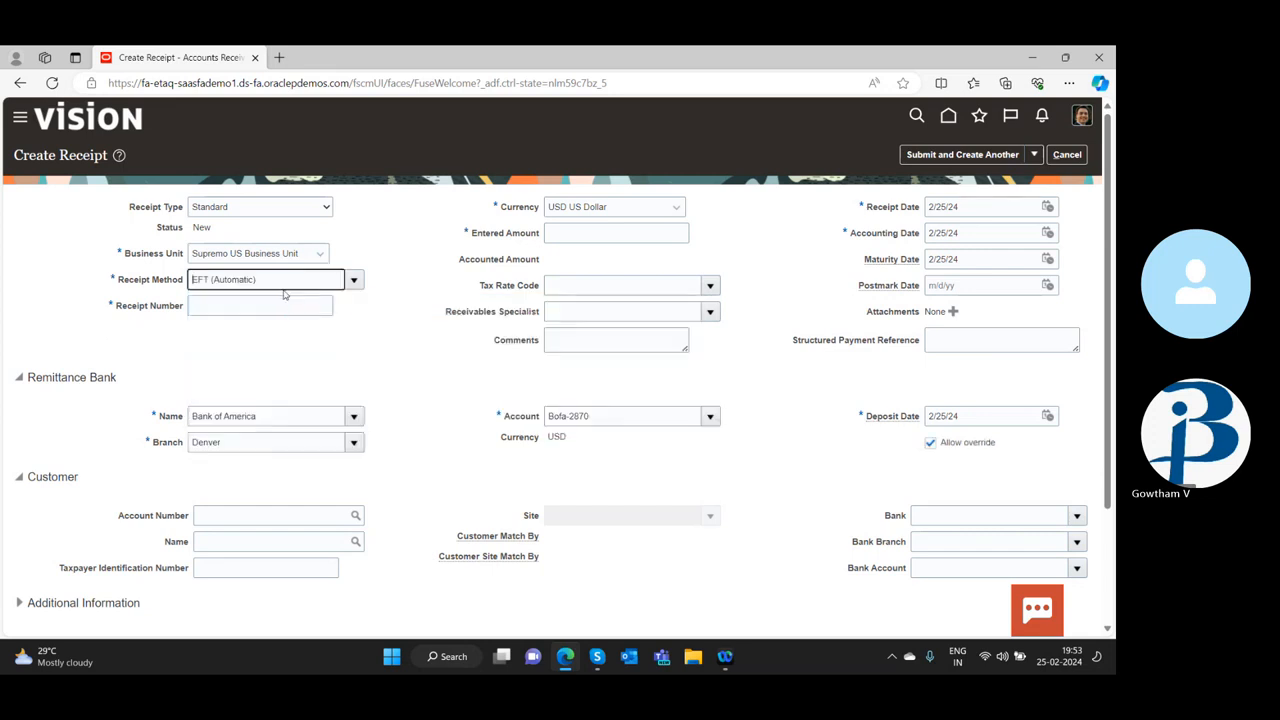
{"action": "left_click", "coordinate": [222, 308]}
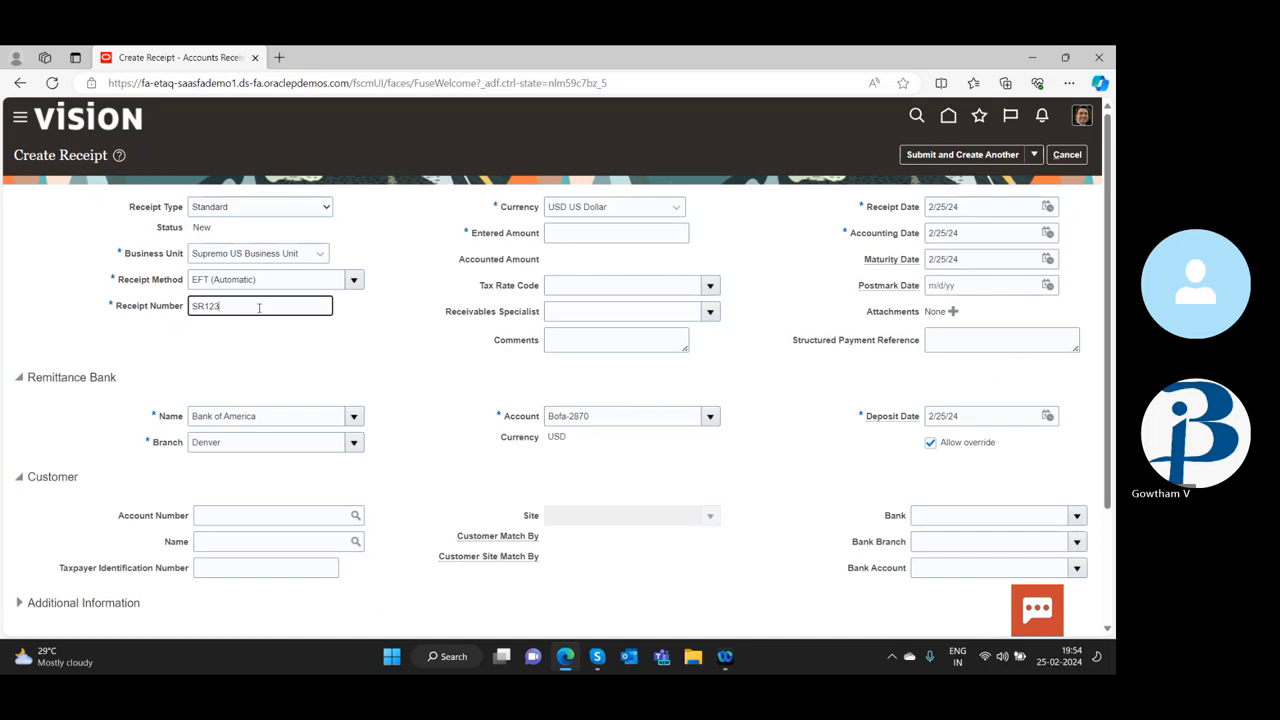
{"action": "type", "text": "-PNB"}
{"action": "scroll", "coordinate": [86, 445], "scroll_direction": "down", "scroll_amount": 3}
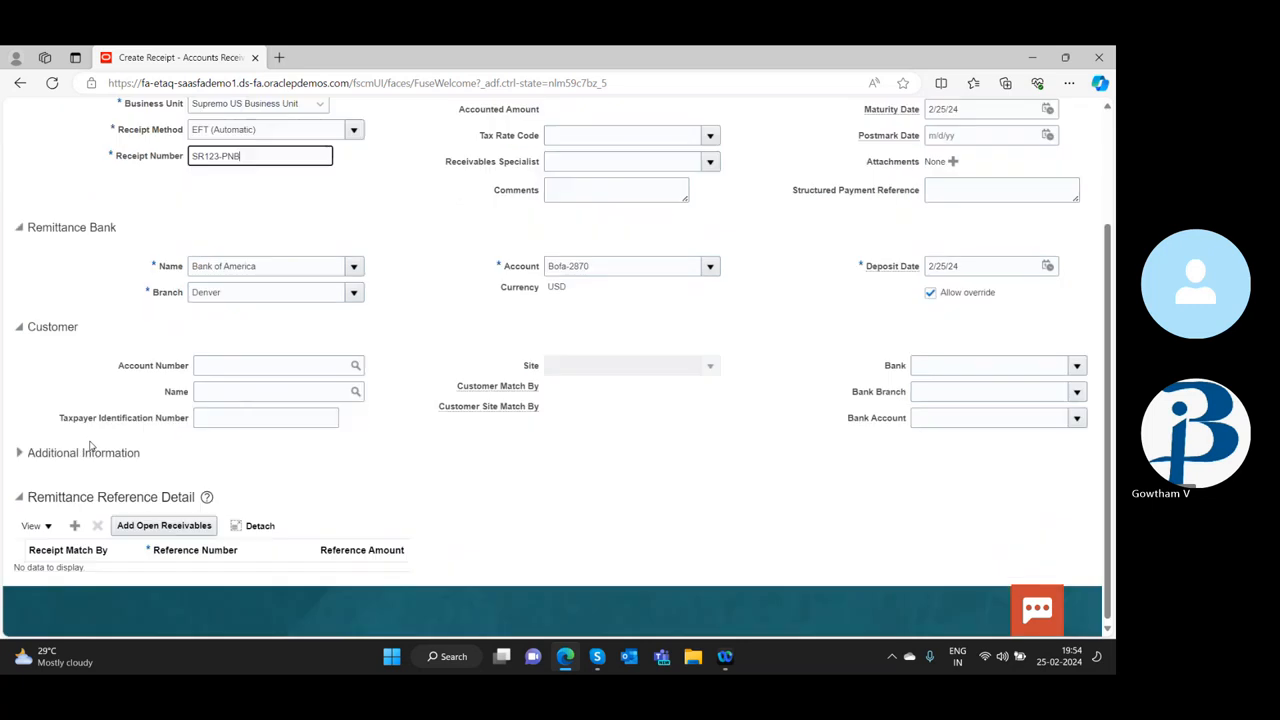
{"action": "left_click", "coordinate": [230, 366]}
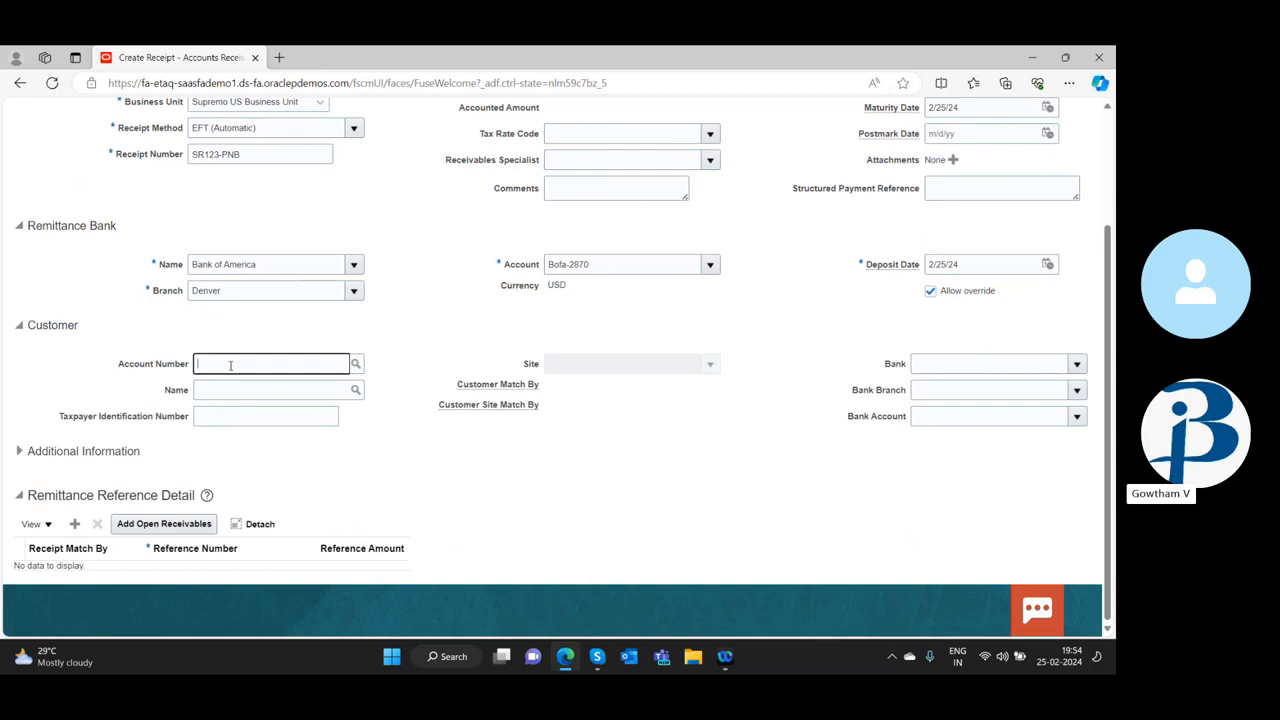
{"action": "type", "text": "adv"}
{"action": "left_click_drag", "start_coordinate": [230, 366], "coordinate": [156, 370]}
{"action": "key", "text": "BackSpace"}
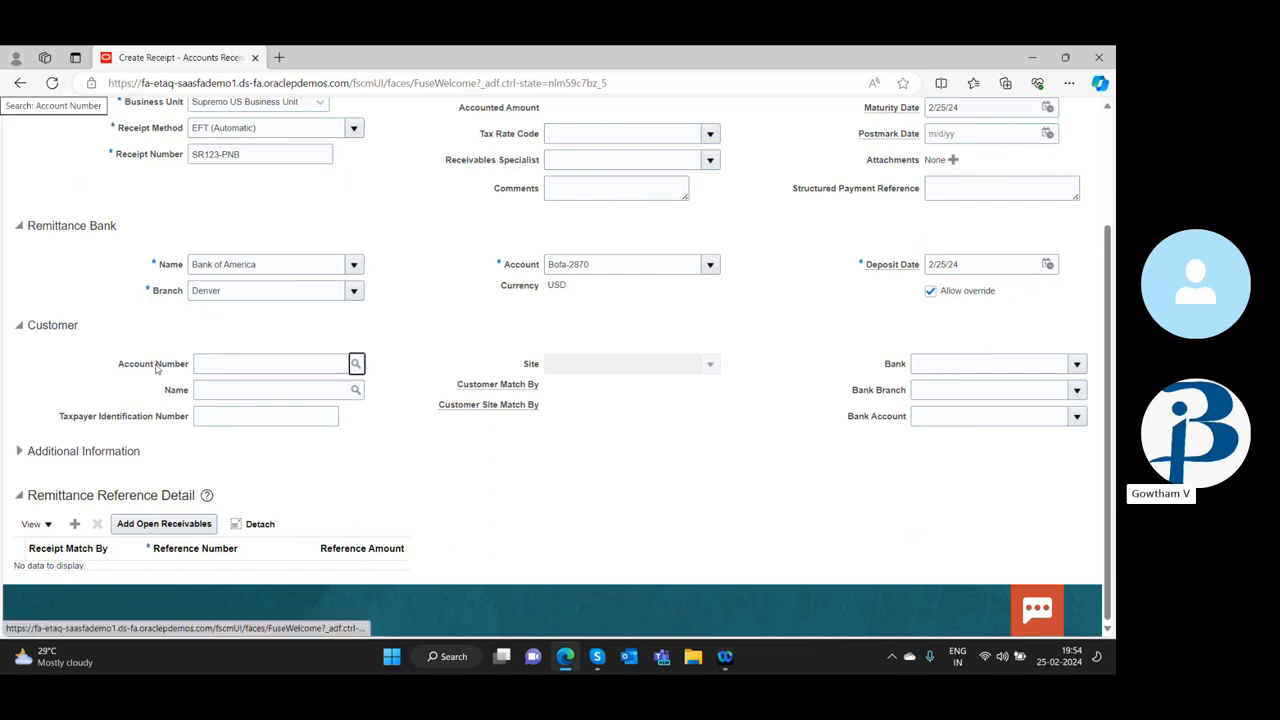
Look up the customer by the first letters of the name and assign the matching customer to the receipt
{"action": "left_click", "coordinate": [241, 388]}
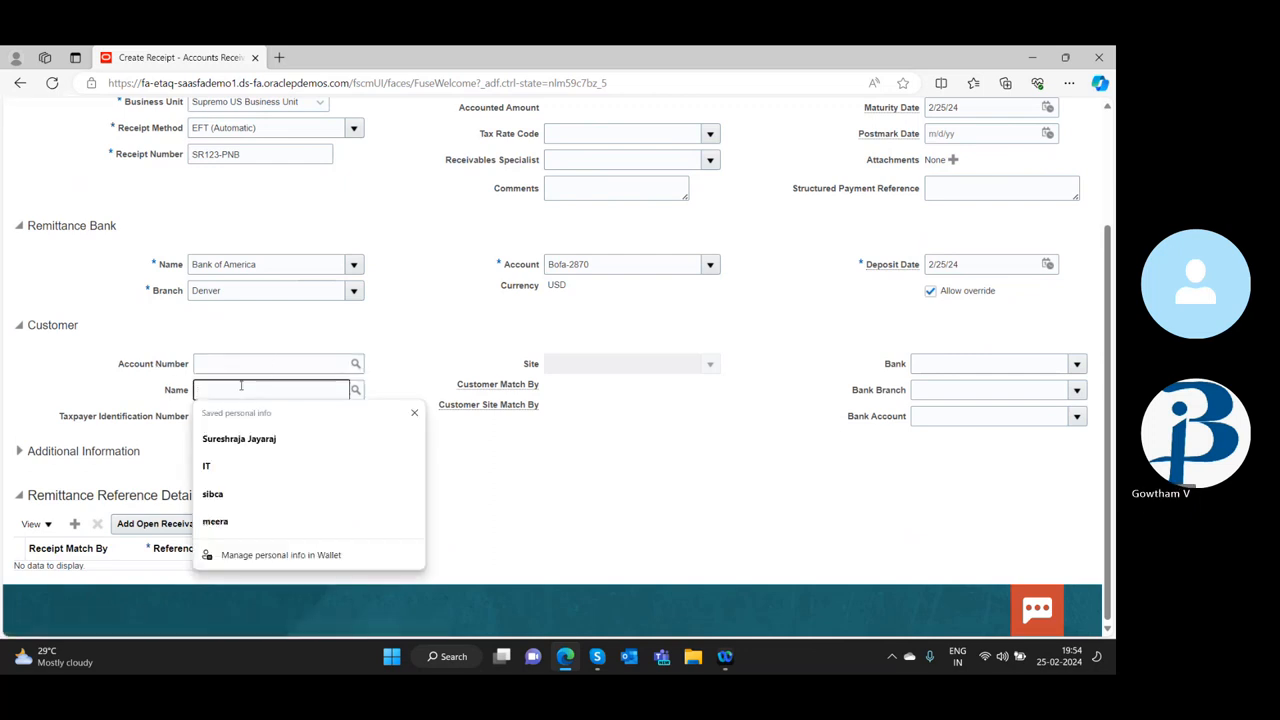
{"action": "type", "text": "adv"}
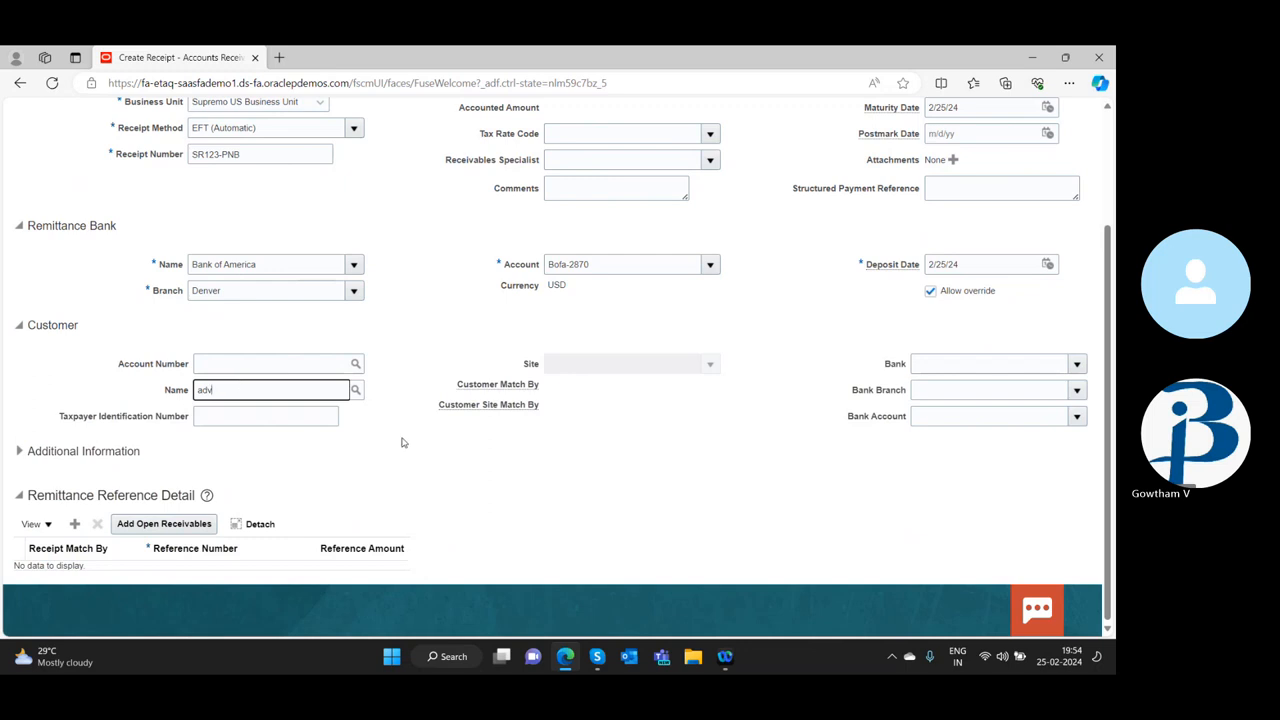
{"action": "left_click", "coordinate": [358, 391]}
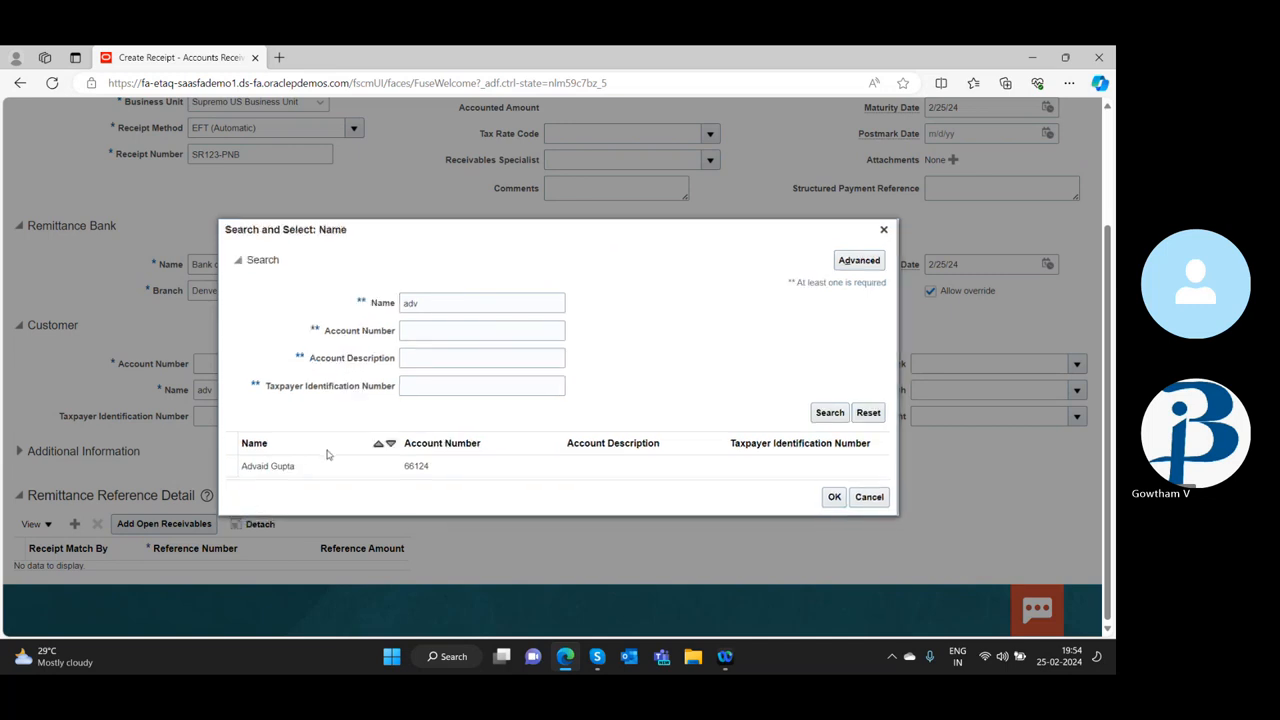
{"action": "left_click", "coordinate": [293, 474]}
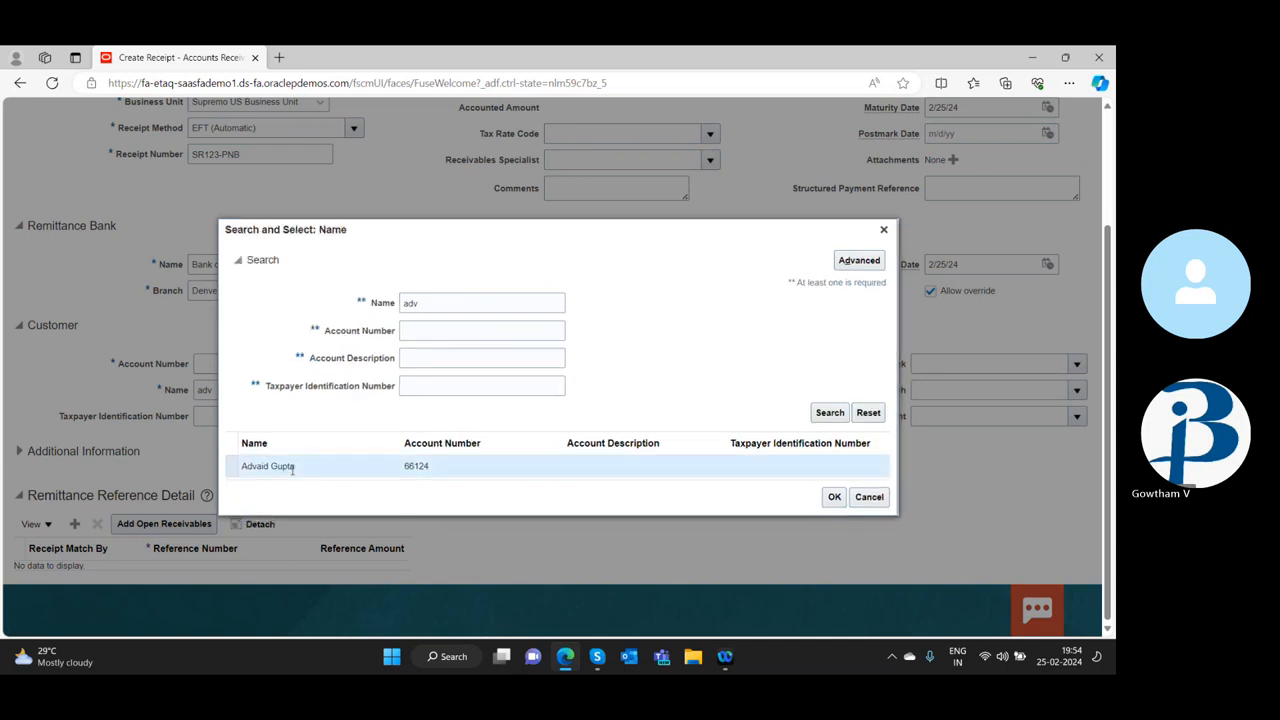
{"action": "left_click", "coordinate": [834, 497]}
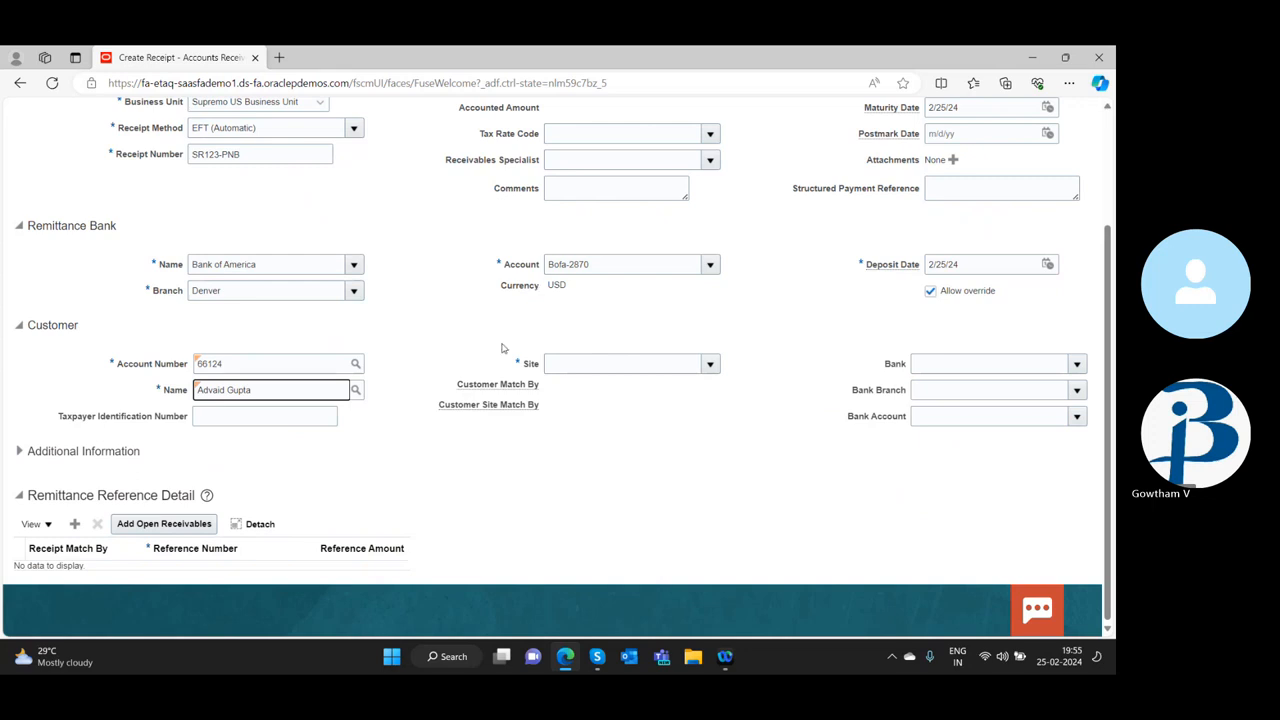
Set the receipt's entered amount to 1,000.00 in US dollars
{"action": "scroll", "coordinate": [503, 347], "scroll_direction": "up", "scroll_amount": 2}
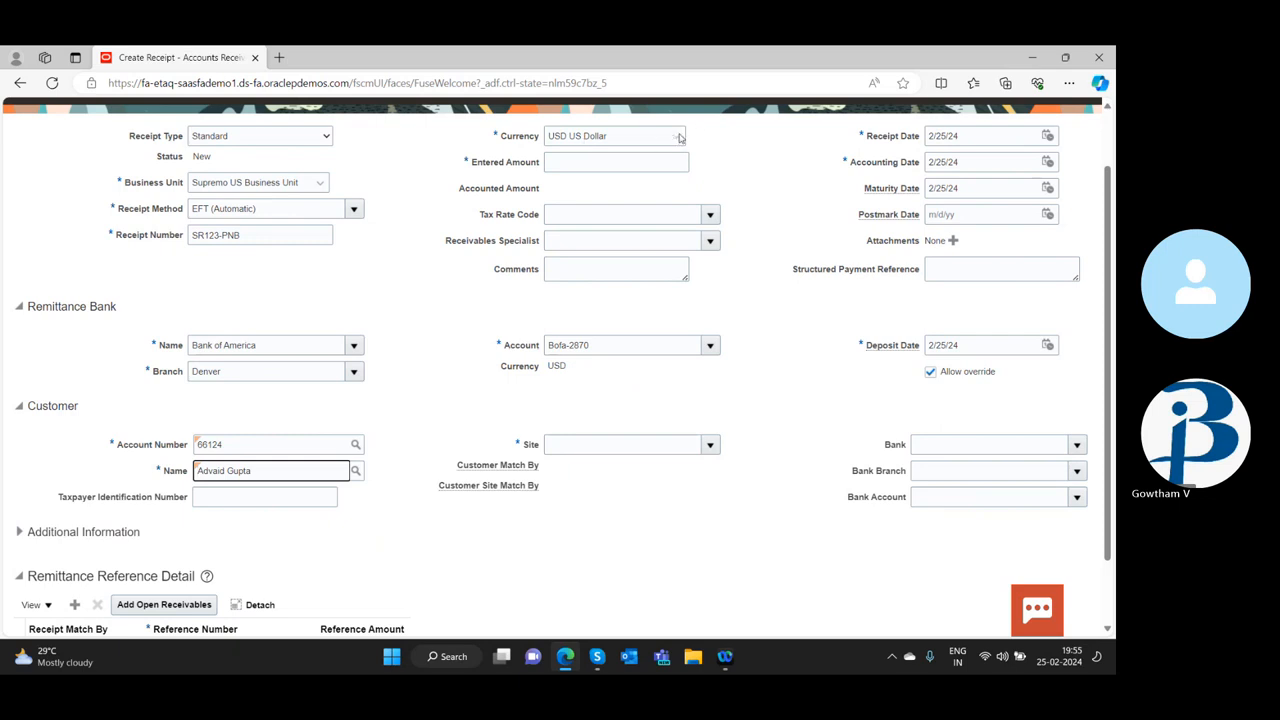
{"action": "left_click", "coordinate": [627, 158]}
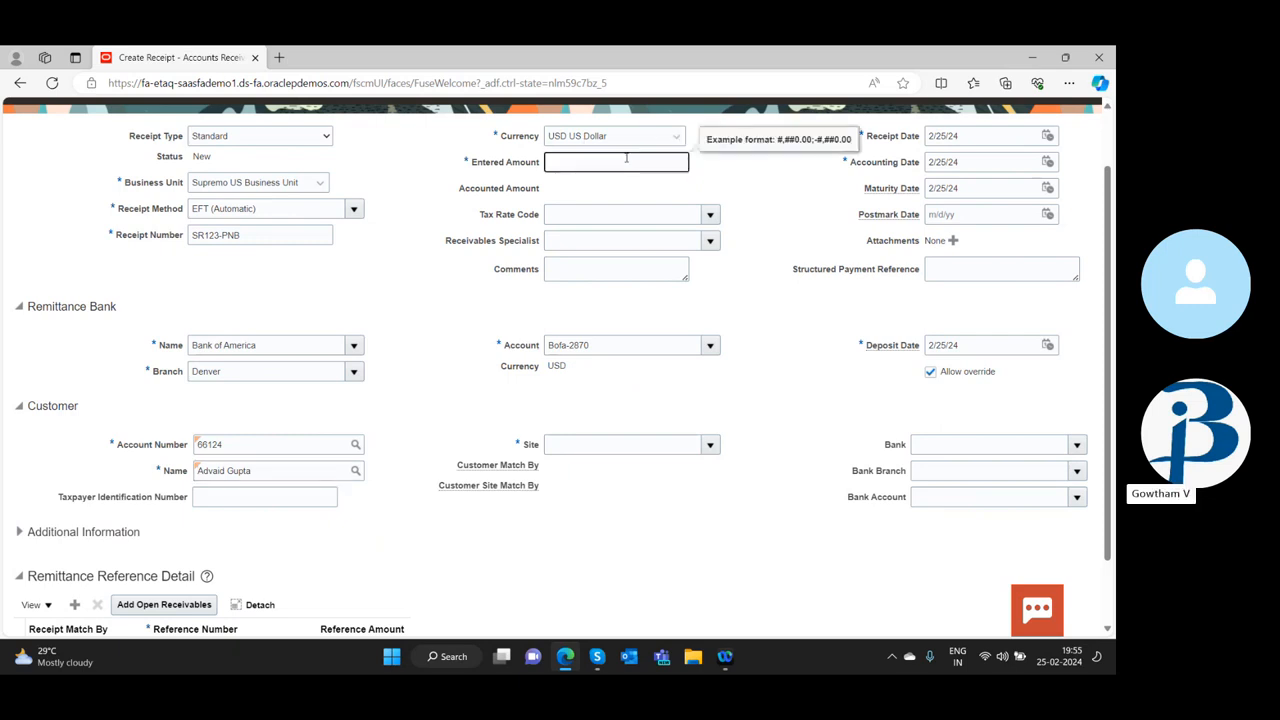
{"action": "type", "text": "1000"}
{"action": "key", "text": "Tab"}
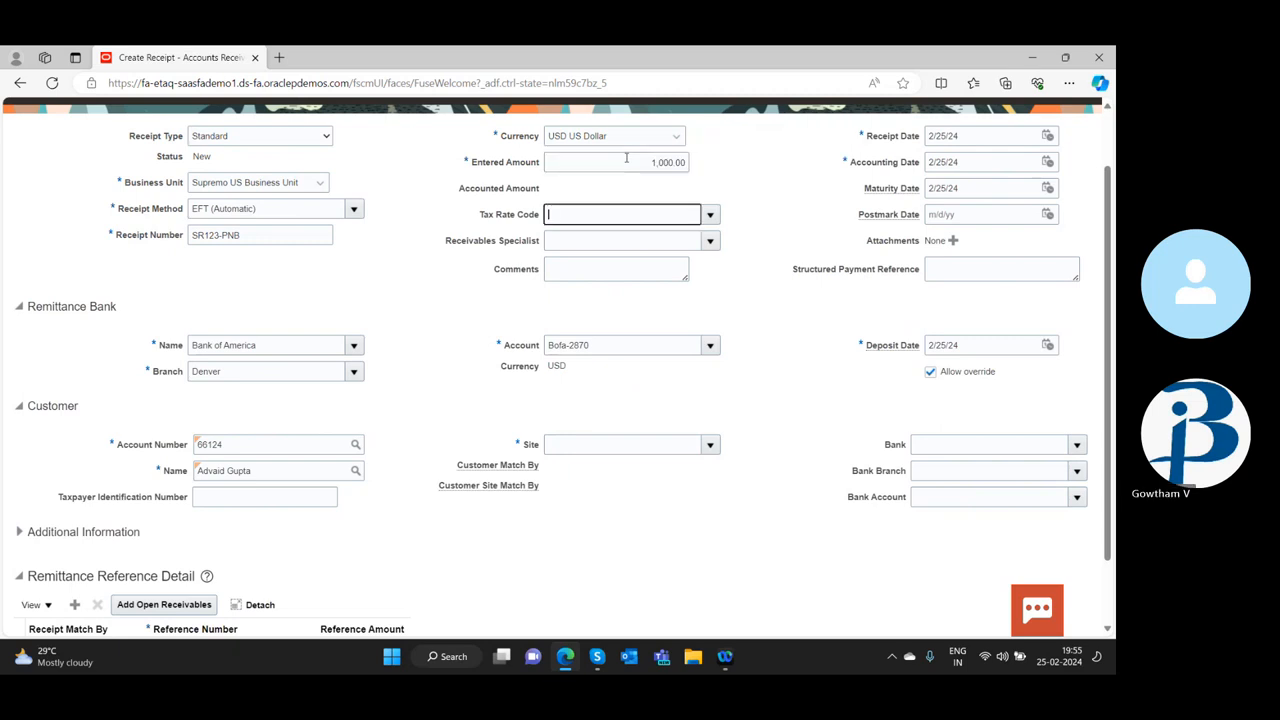
Check the available tax rate codes without choosing one
{"action": "left_click", "coordinate": [710, 216]}
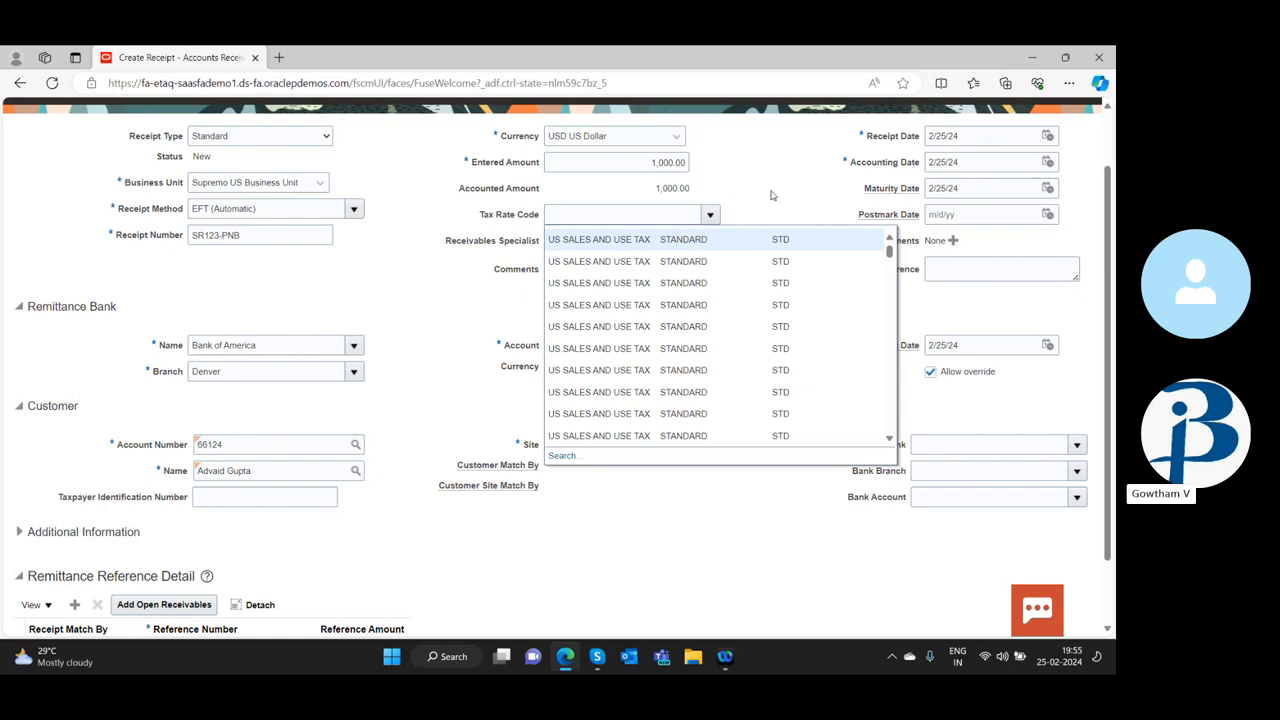
{"action": "left_click", "coordinate": [525, 302]}
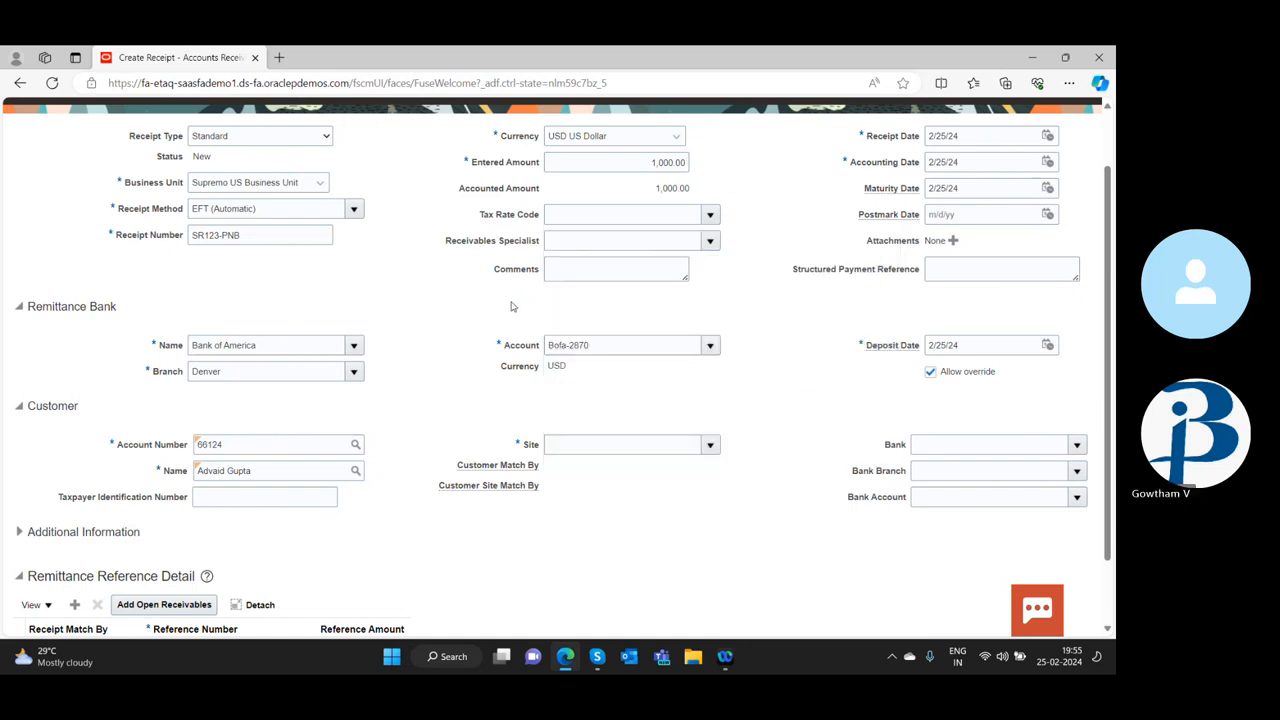
{"action": "left_click", "coordinate": [215, 497]}
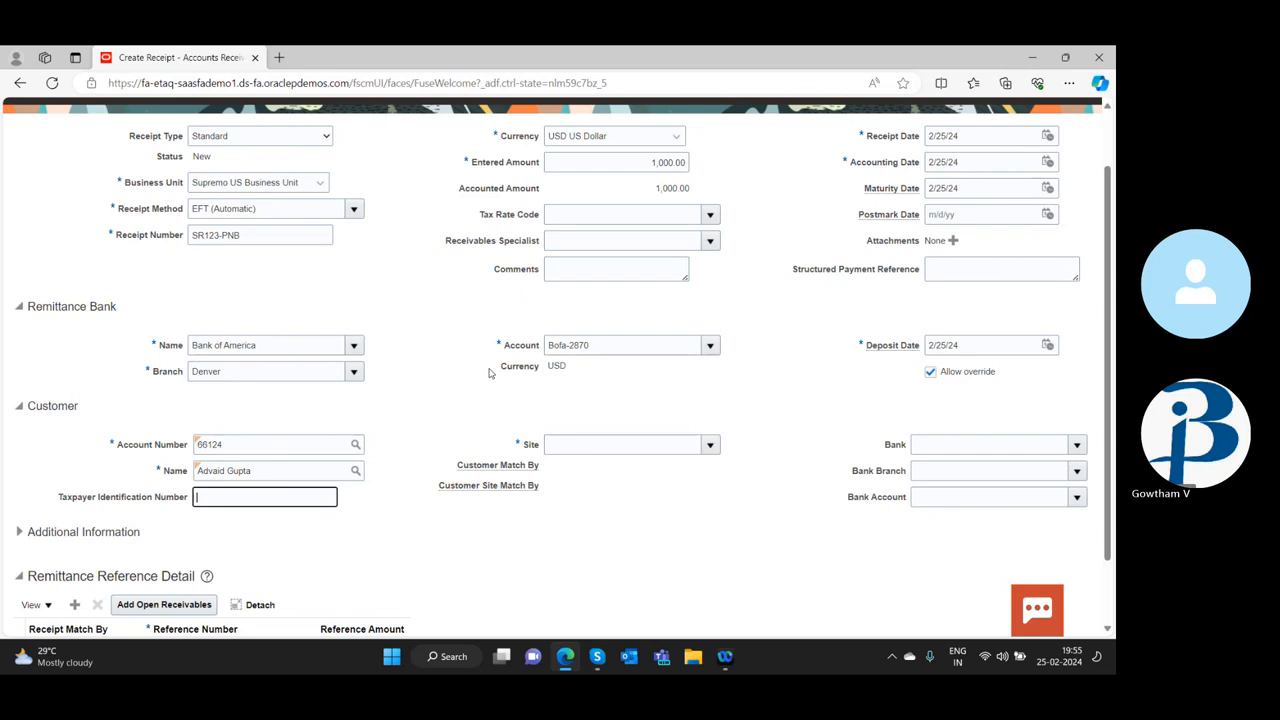
Assign the customer's primary site to the receipt
{"action": "scroll", "coordinate": [489, 373], "scroll_direction": "down", "scroll_amount": 2}
{"action": "left_click", "coordinate": [710, 365]}
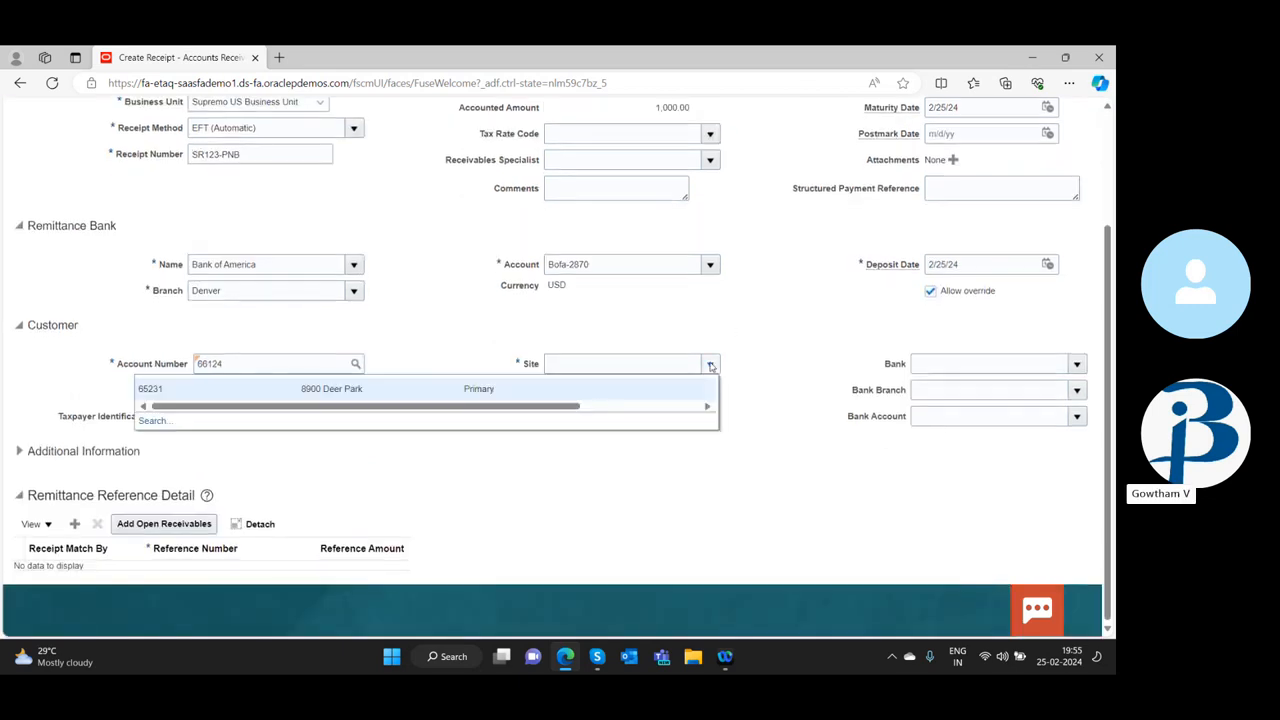
{"action": "left_click", "coordinate": [283, 389]}
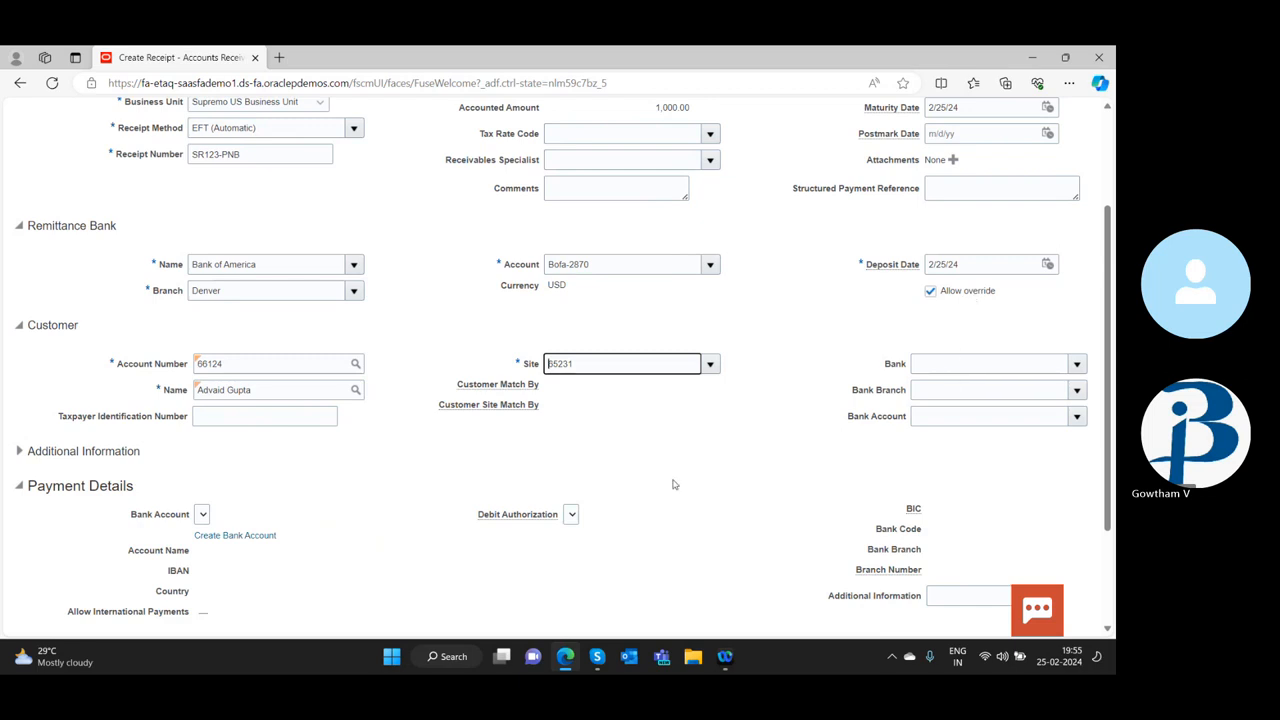
Review the receipt's header, customer and payment details and examine the available submit options without submitting
{"action": "scroll", "coordinate": [673, 484], "scroll_direction": "up", "scroll_amount": 2}
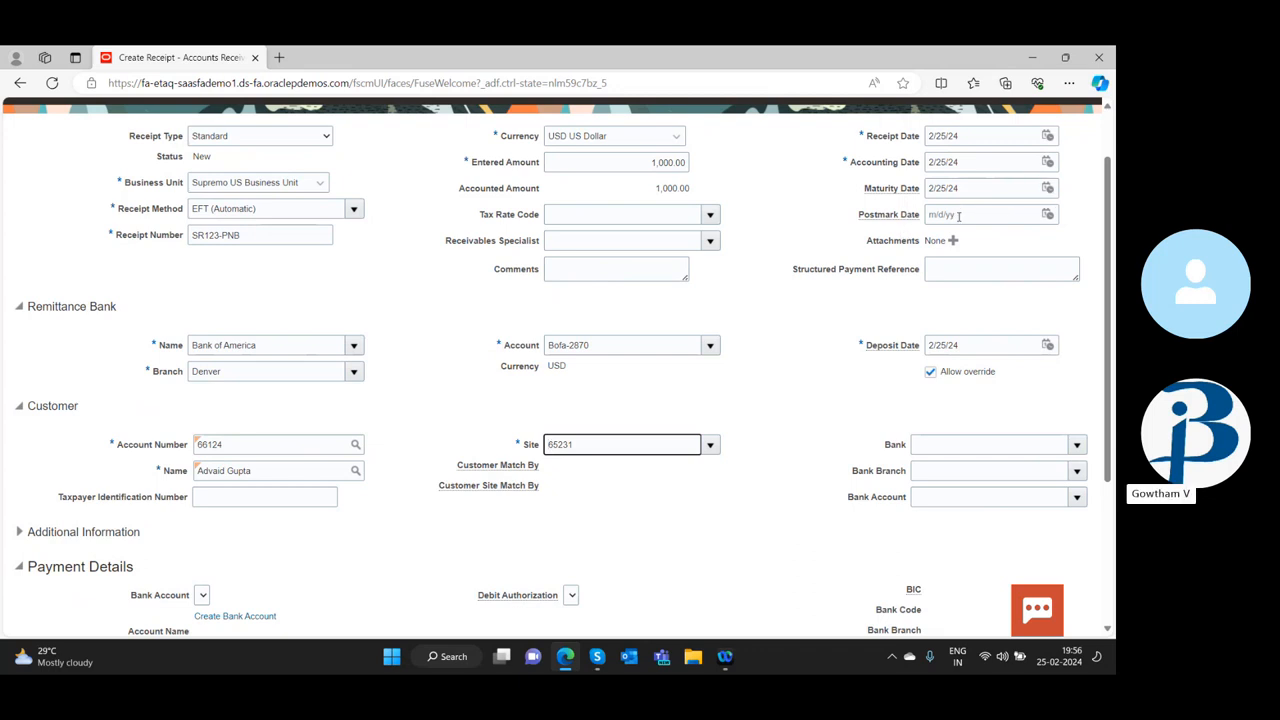
{"action": "scroll", "coordinate": [852, 292], "scroll_direction": "down", "scroll_amount": 3}
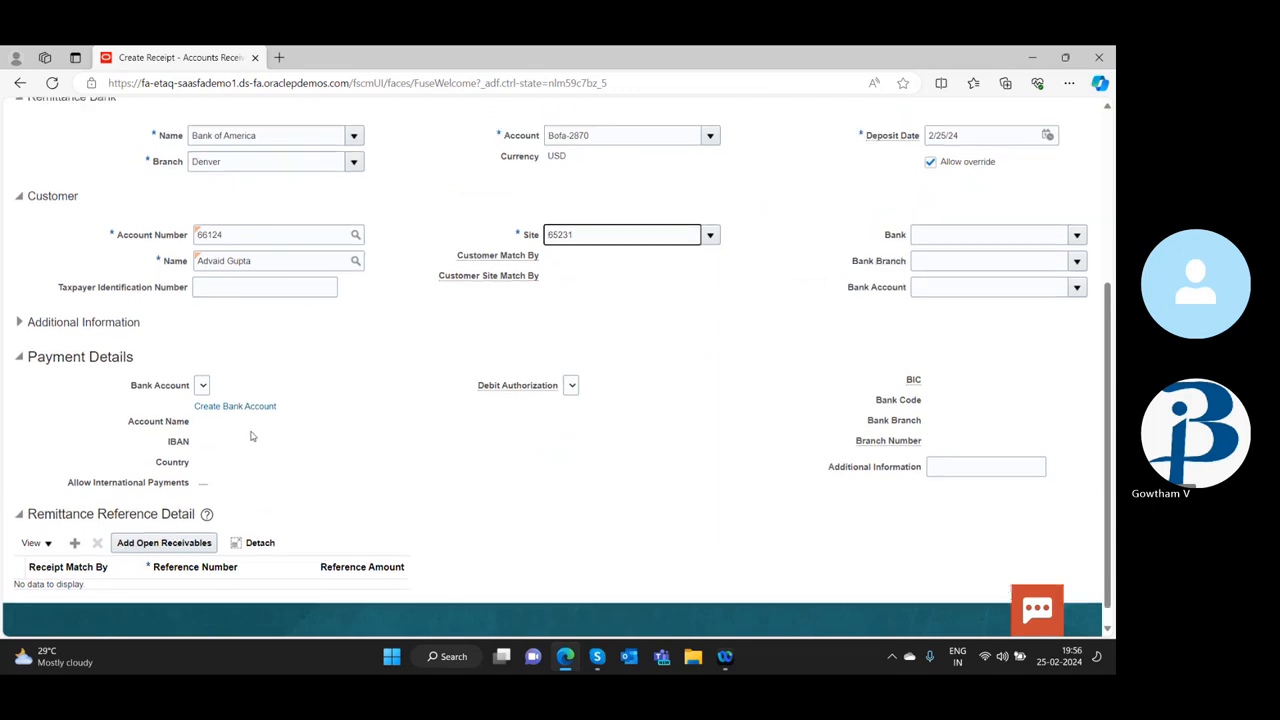
{"action": "scroll", "coordinate": [469, 440], "scroll_direction": "up", "scroll_amount": 3}
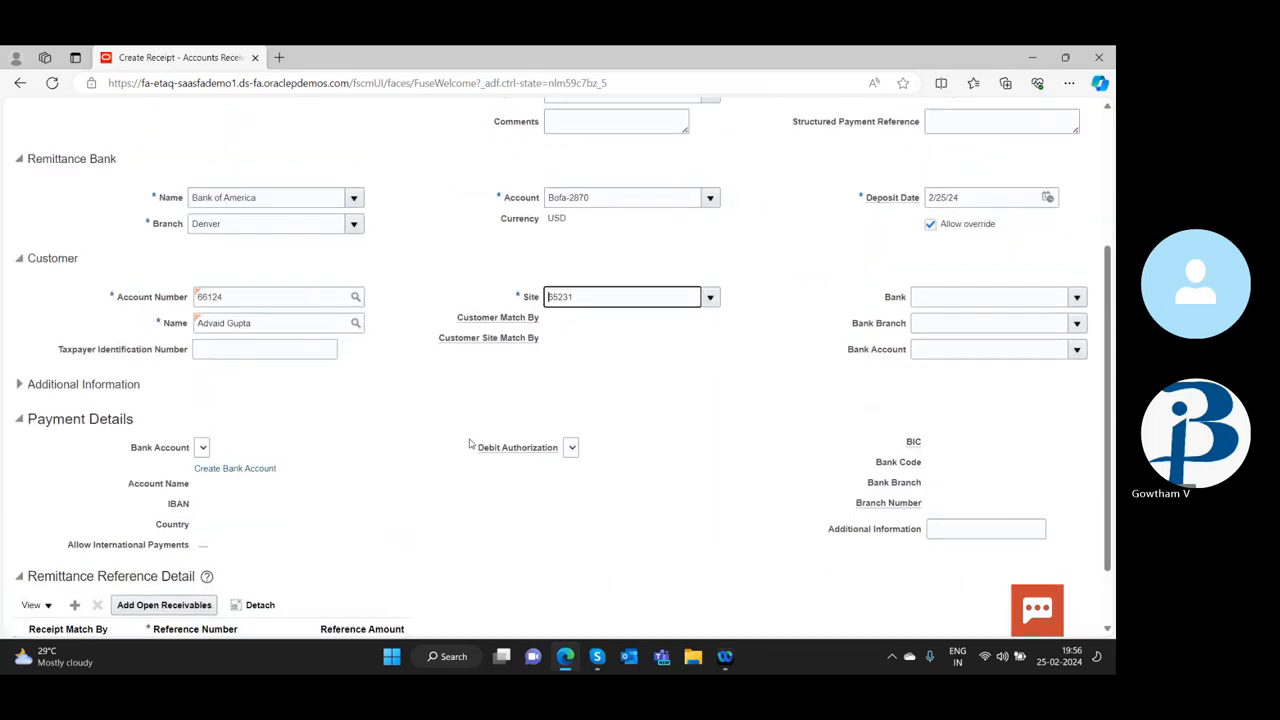
{"action": "scroll", "coordinate": [469, 442], "scroll_direction": "up", "scroll_amount": 1}
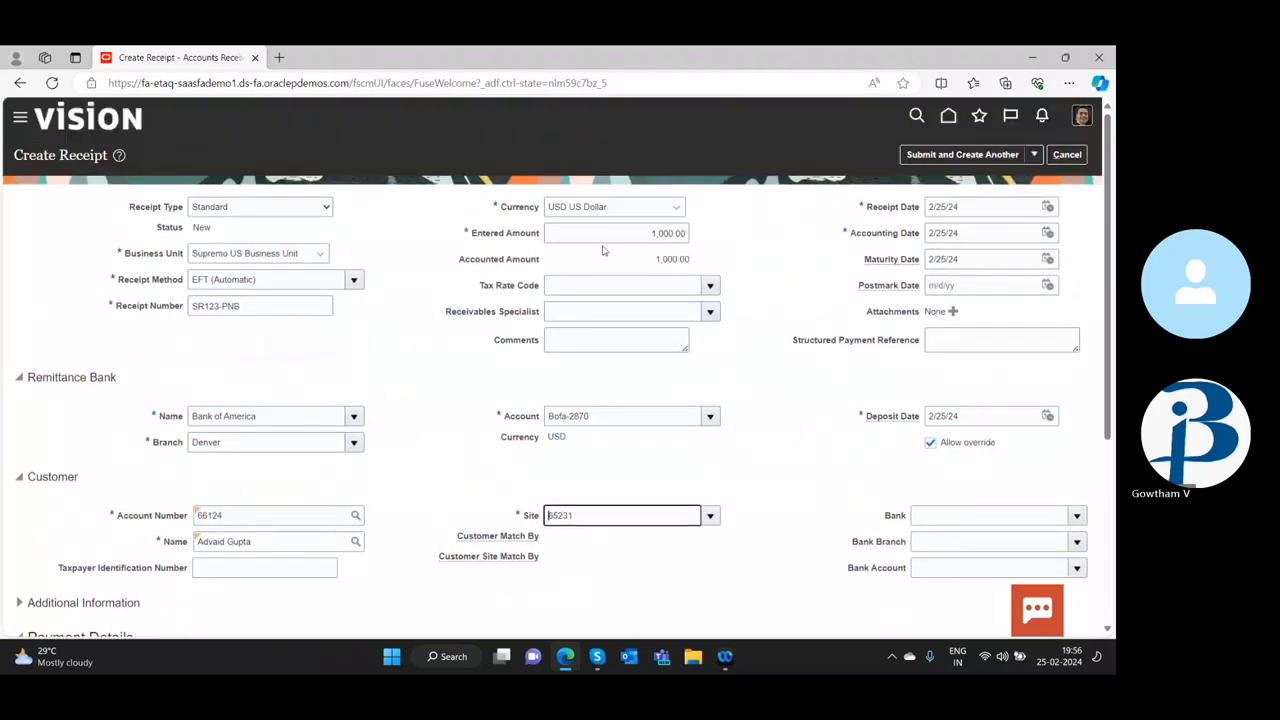
{"action": "scroll", "coordinate": [408, 407], "scroll_direction": "down", "scroll_amount": 2}
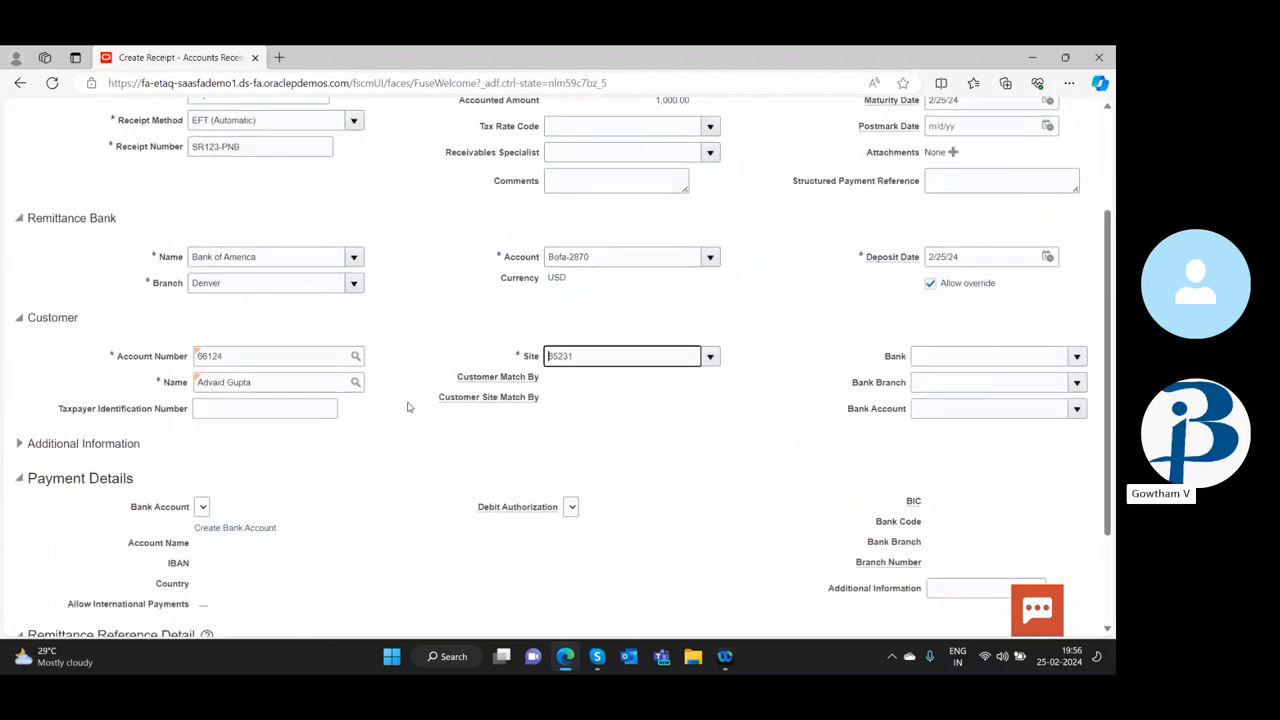
{"action": "scroll", "coordinate": [408, 407], "scroll_direction": "down", "scroll_amount": 2}
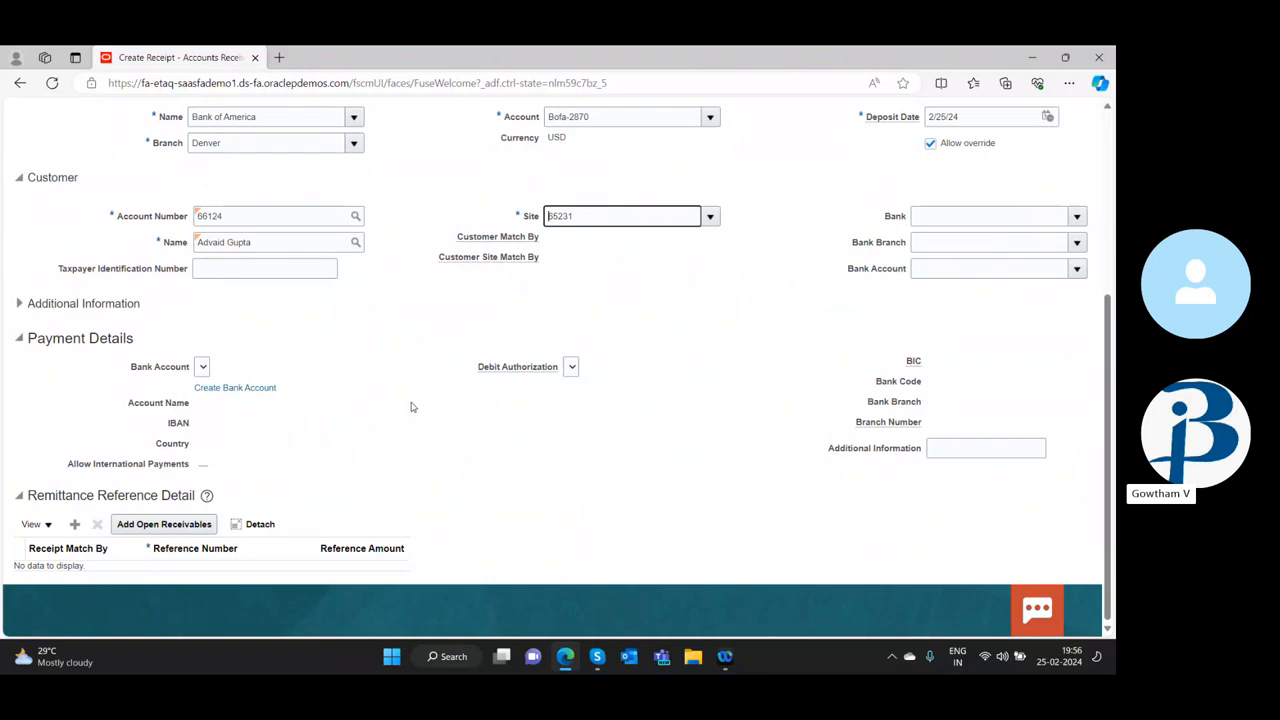
{"action": "scroll", "coordinate": [418, 403], "scroll_direction": "up", "scroll_amount": 5}
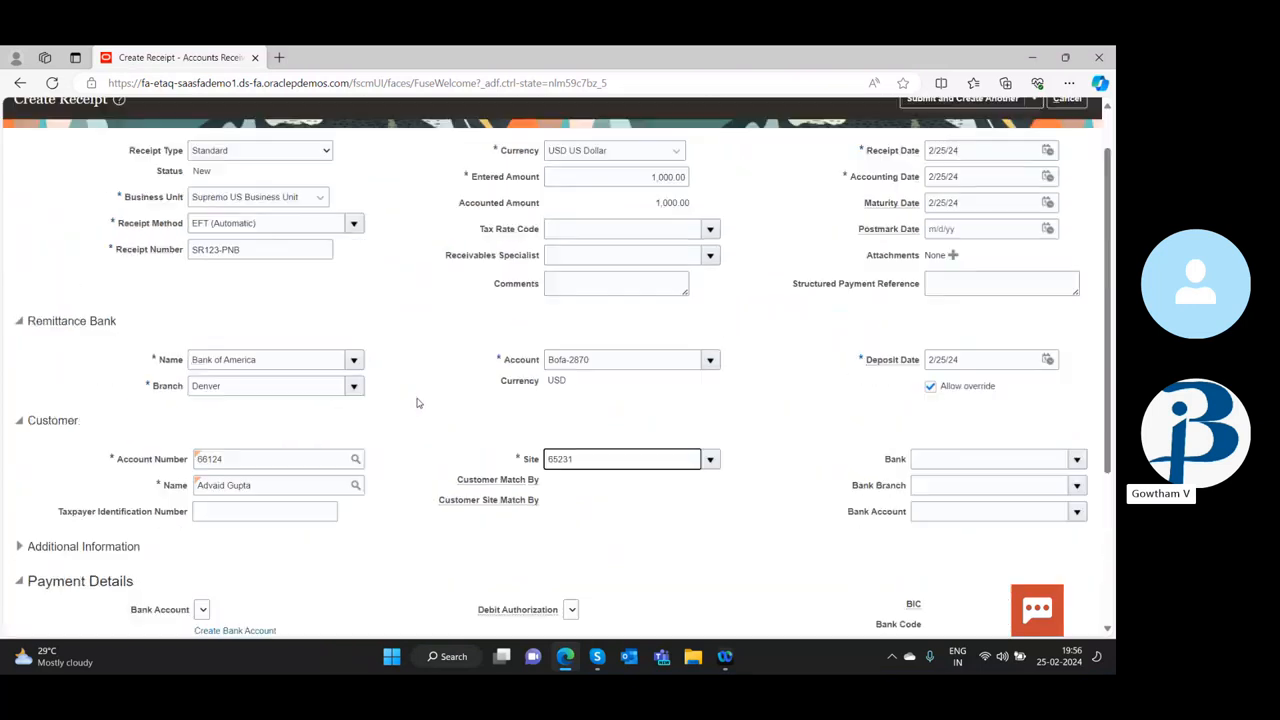
{"action": "left_click", "coordinate": [1033, 153]}
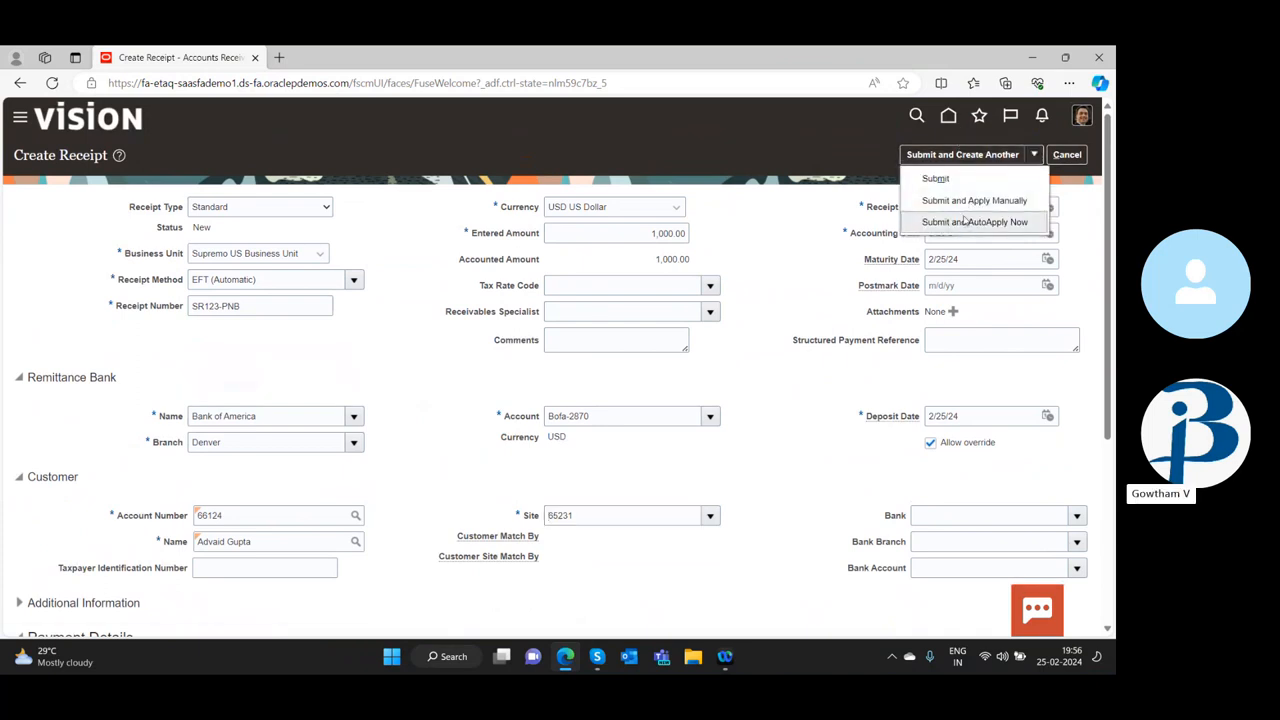
{"action": "left_click", "coordinate": [770, 272]}
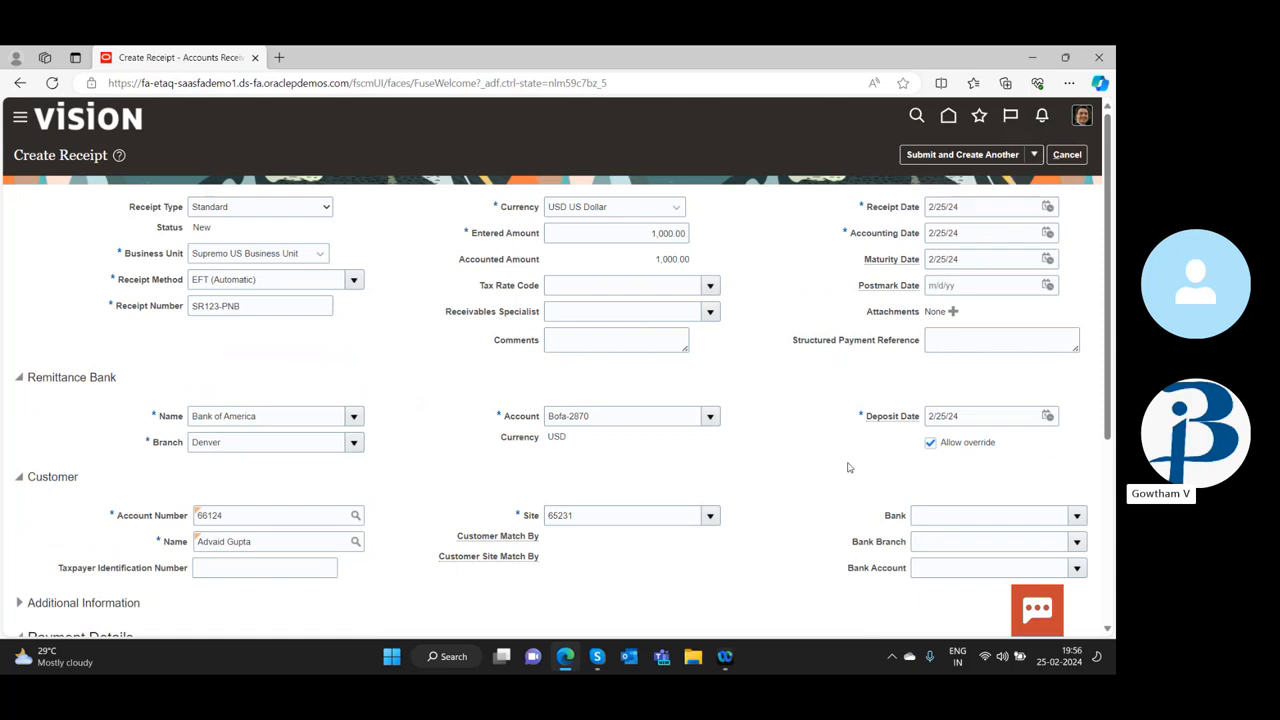
Search the customer's open receivables and add the open invoice to the receipt's remittance reference detail
{"action": "scroll", "coordinate": [850, 466], "scroll_direction": "down", "scroll_amount": 3}
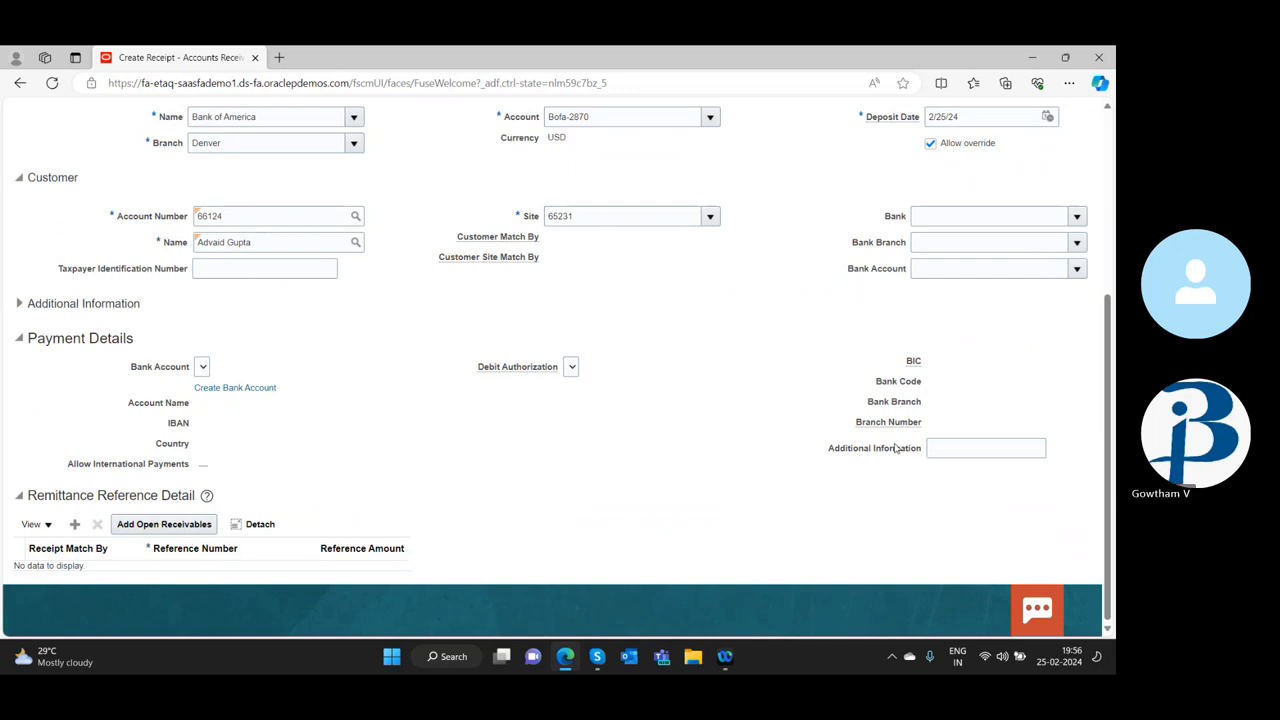
{"action": "left_click", "coordinate": [180, 526]}
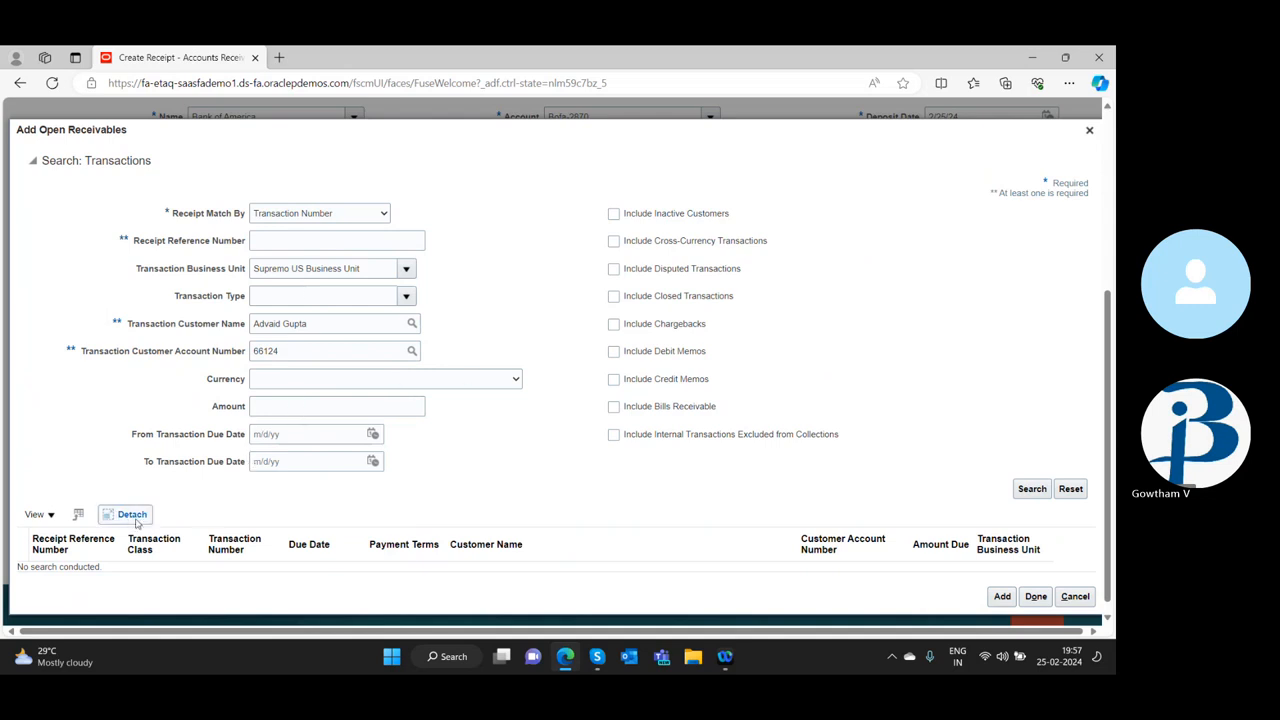
{"action": "scroll", "coordinate": [819, 298], "scroll_direction": "up", "scroll_amount": 4}
{"action": "scroll", "coordinate": [817, 303], "scroll_direction": "down", "scroll_amount": 3}
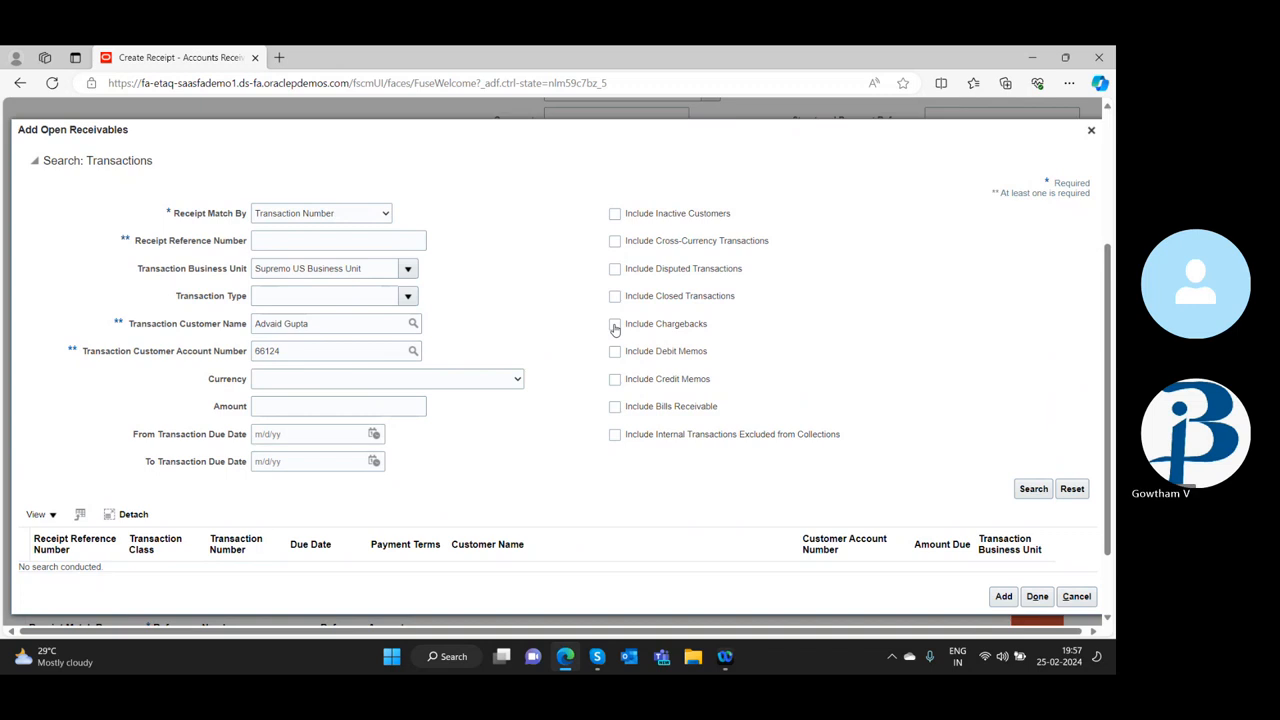
{"action": "left_click", "coordinate": [1034, 490]}
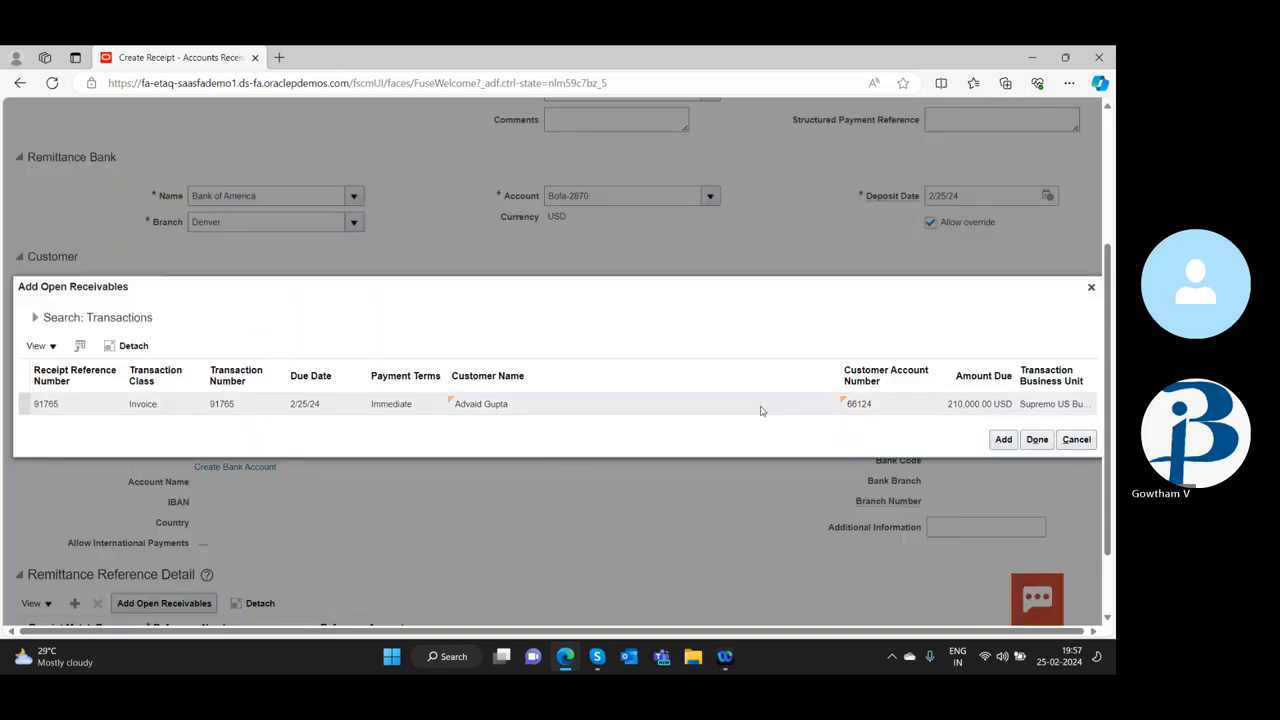
{"action": "left_click", "coordinate": [998, 403]}
{"action": "left_click", "coordinate": [1037, 439]}
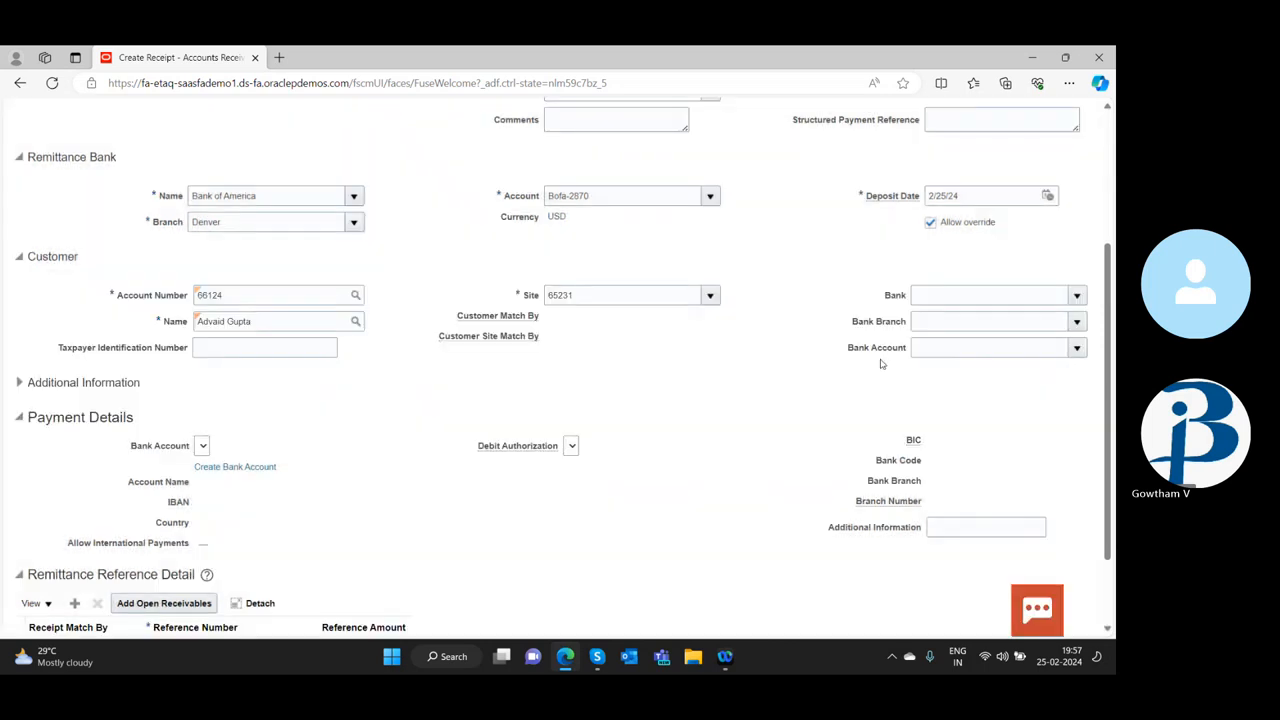
{"action": "scroll", "coordinate": [369, 474], "scroll_direction": "down", "scroll_amount": 1}
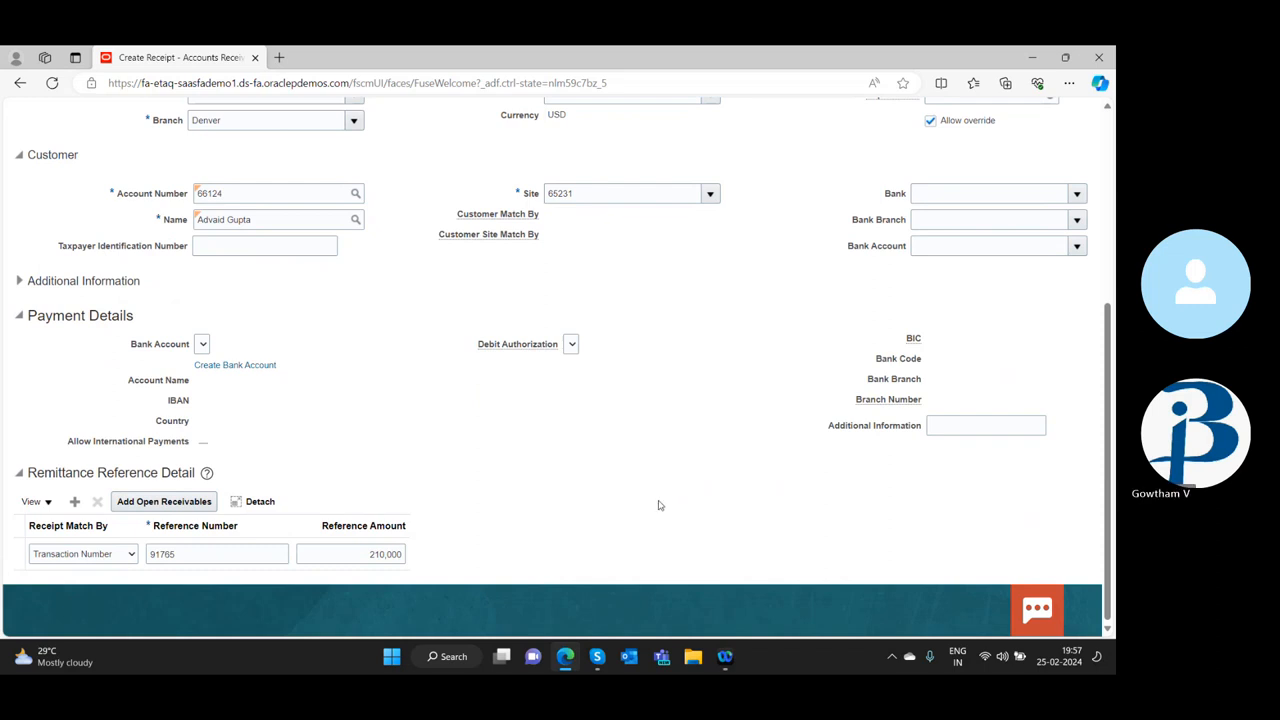
Check the receipt's entered amount and remittance reference, and try to submit the receipt for manual application
{"action": "scroll", "coordinate": [658, 505], "scroll_direction": "up", "scroll_amount": 3}
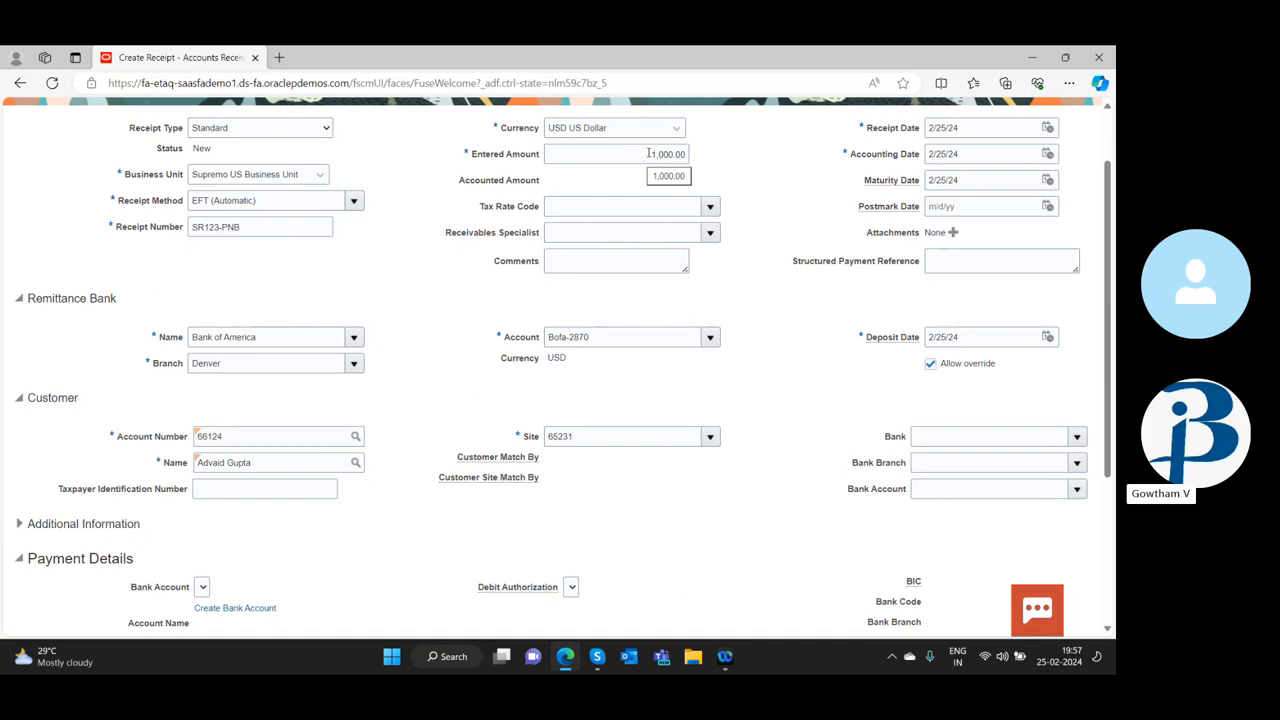
{"action": "scroll", "coordinate": [778, 337], "scroll_direction": "down", "scroll_amount": 3}
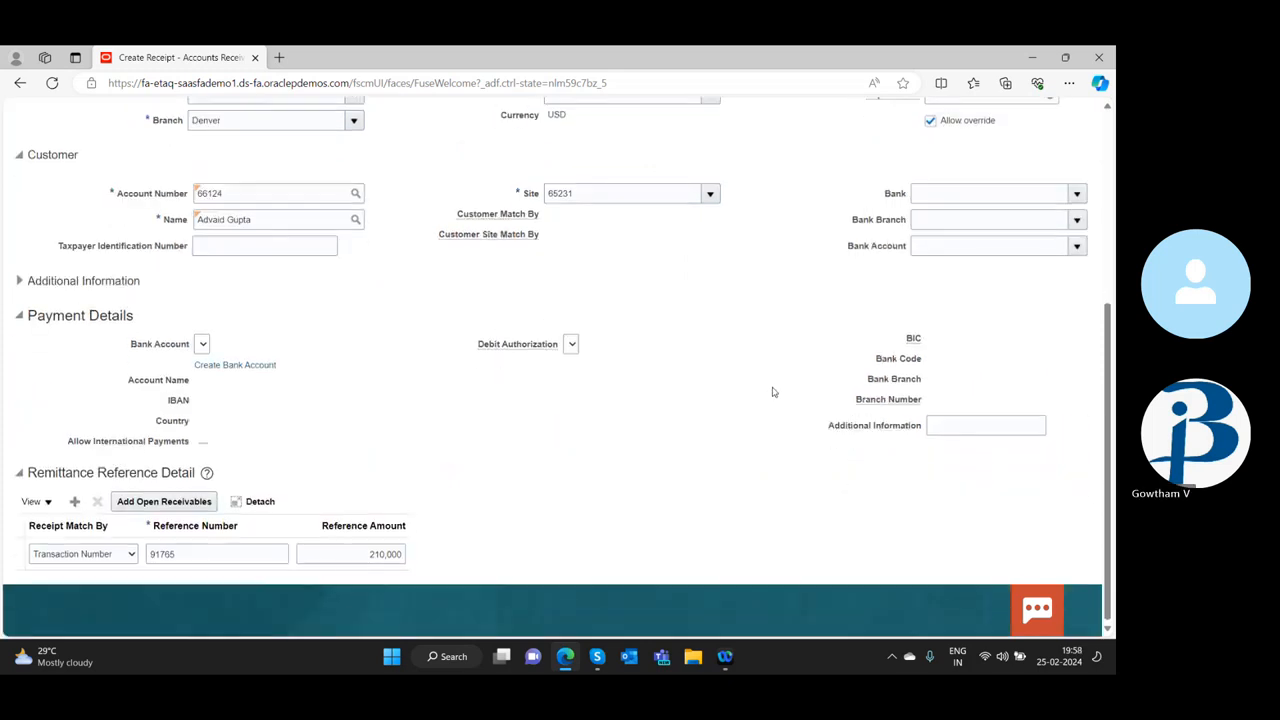
{"action": "scroll", "coordinate": [772, 392], "scroll_direction": "up", "scroll_amount": 4}
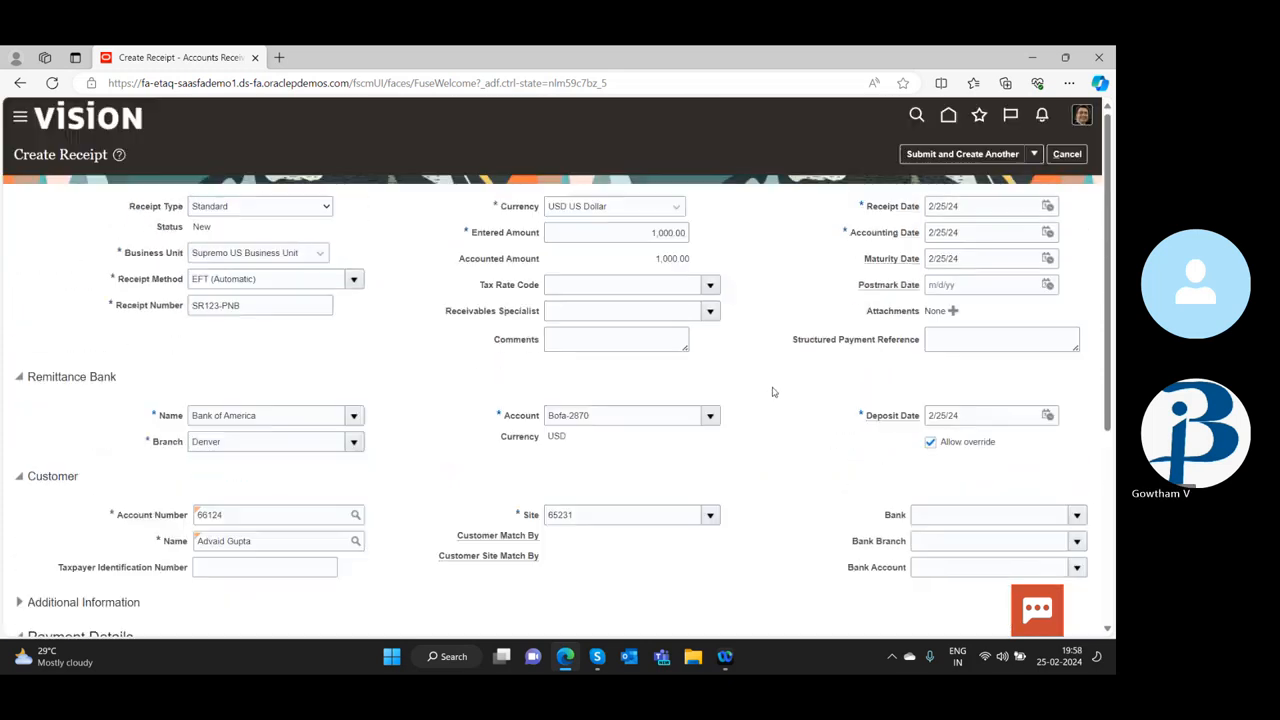
{"action": "left_click", "coordinate": [1034, 154]}
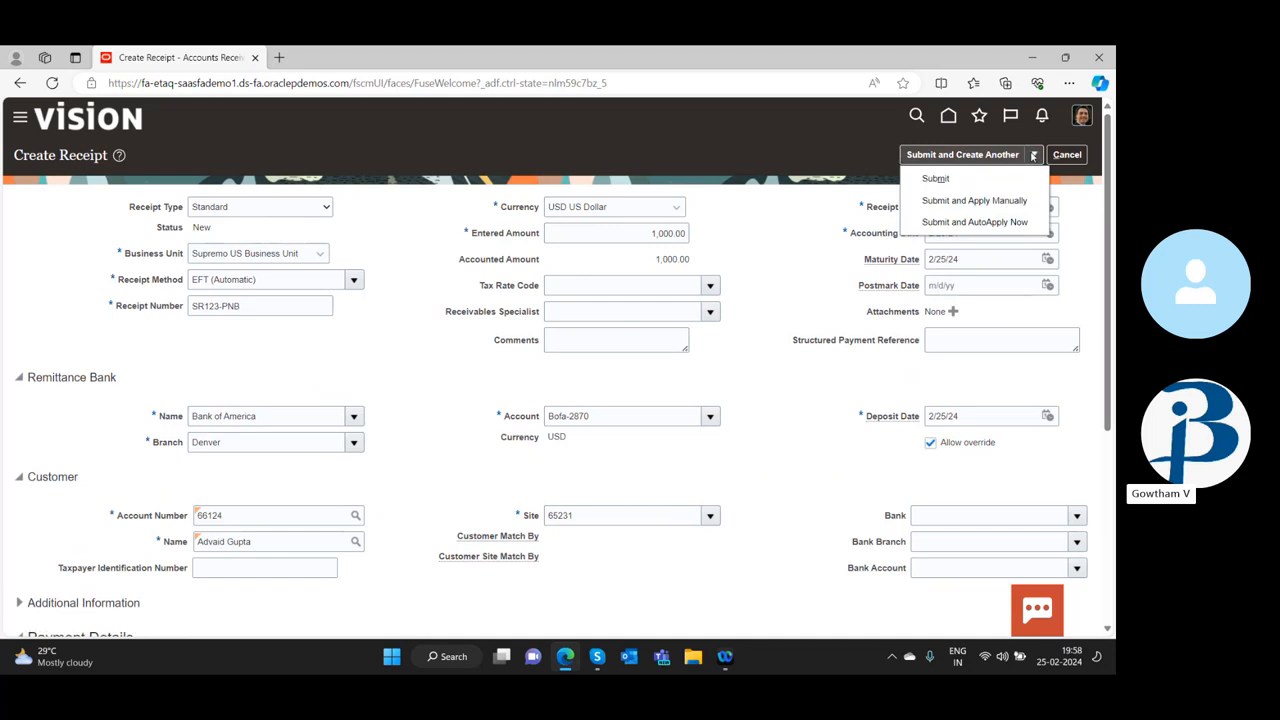
{"action": "left_click", "coordinate": [1000, 201]}
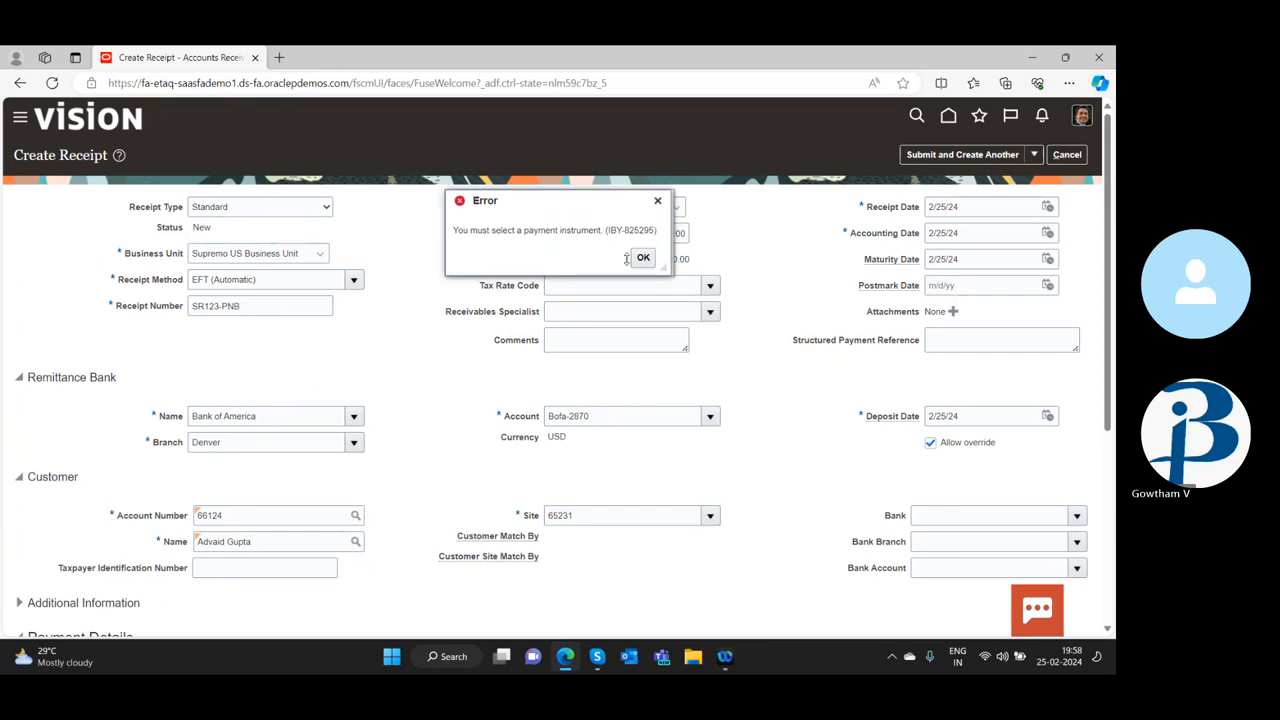
{"action": "left_click", "coordinate": [641, 259]}
Check the customer's bank choices and the bank account choices in the payment details without selecting any
{"action": "scroll", "coordinate": [790, 370], "scroll_direction": "down", "scroll_amount": 5}
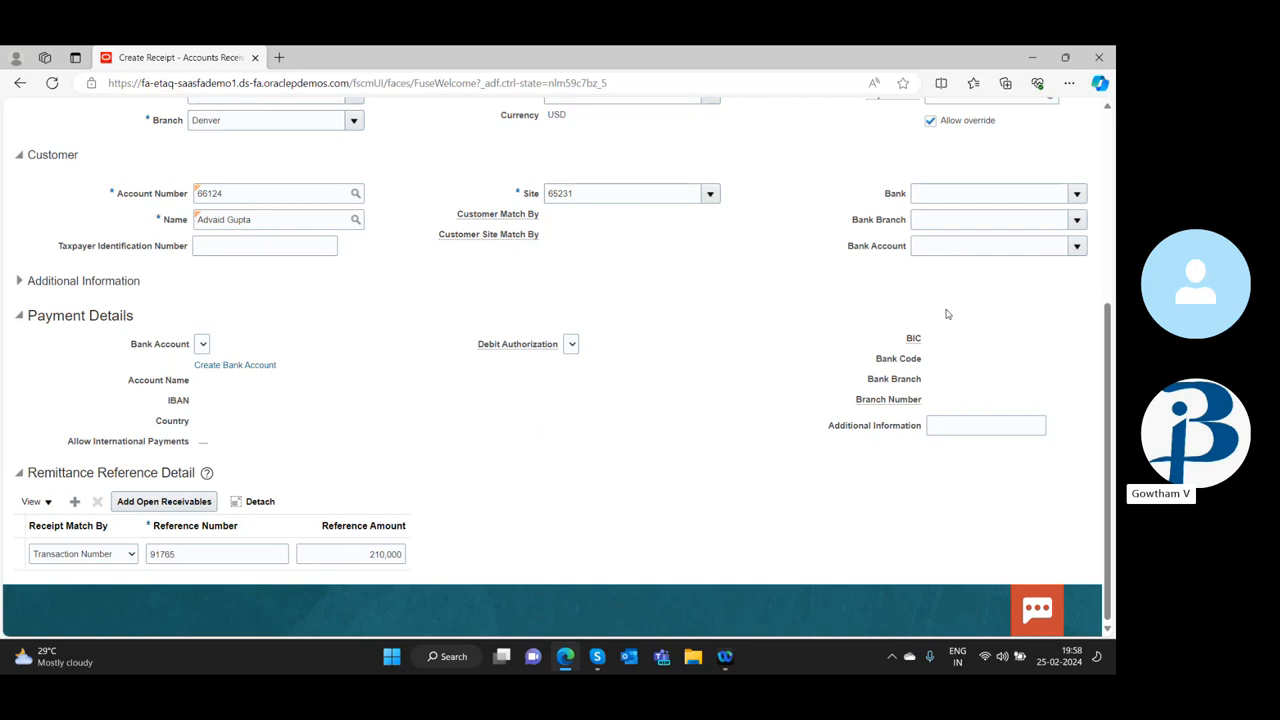
{"action": "left_click", "coordinate": [1077, 193]}
{"action": "left_click", "coordinate": [741, 314]}
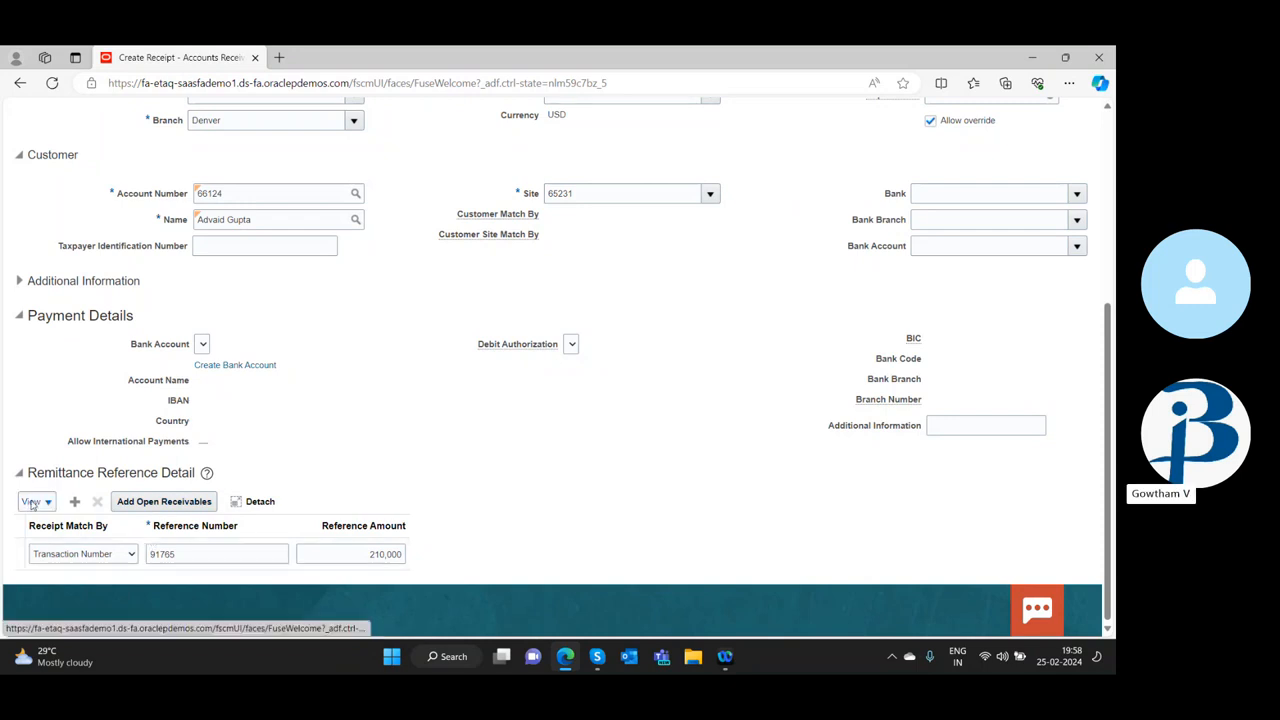
{"action": "left_click", "coordinate": [202, 344]}
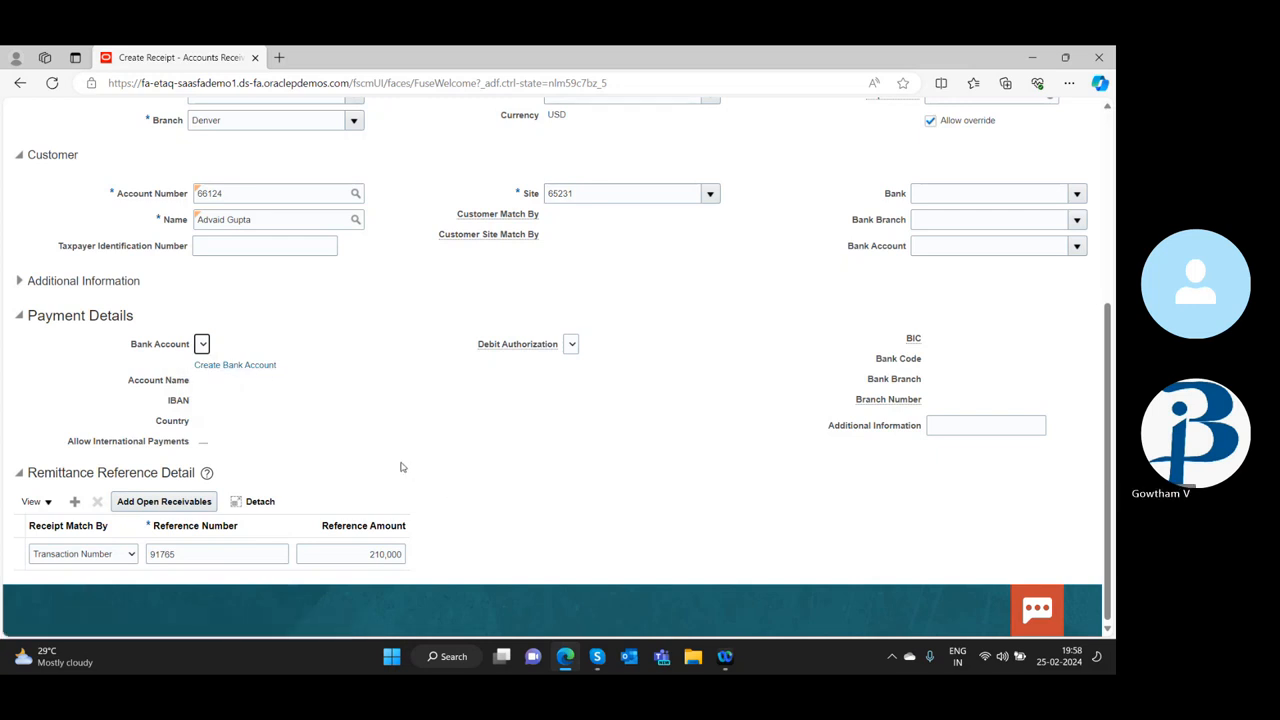
Change the receipt method to Cash/Check Deposit
{"action": "scroll", "coordinate": [357, 366], "scroll_direction": "up", "scroll_amount": 1}
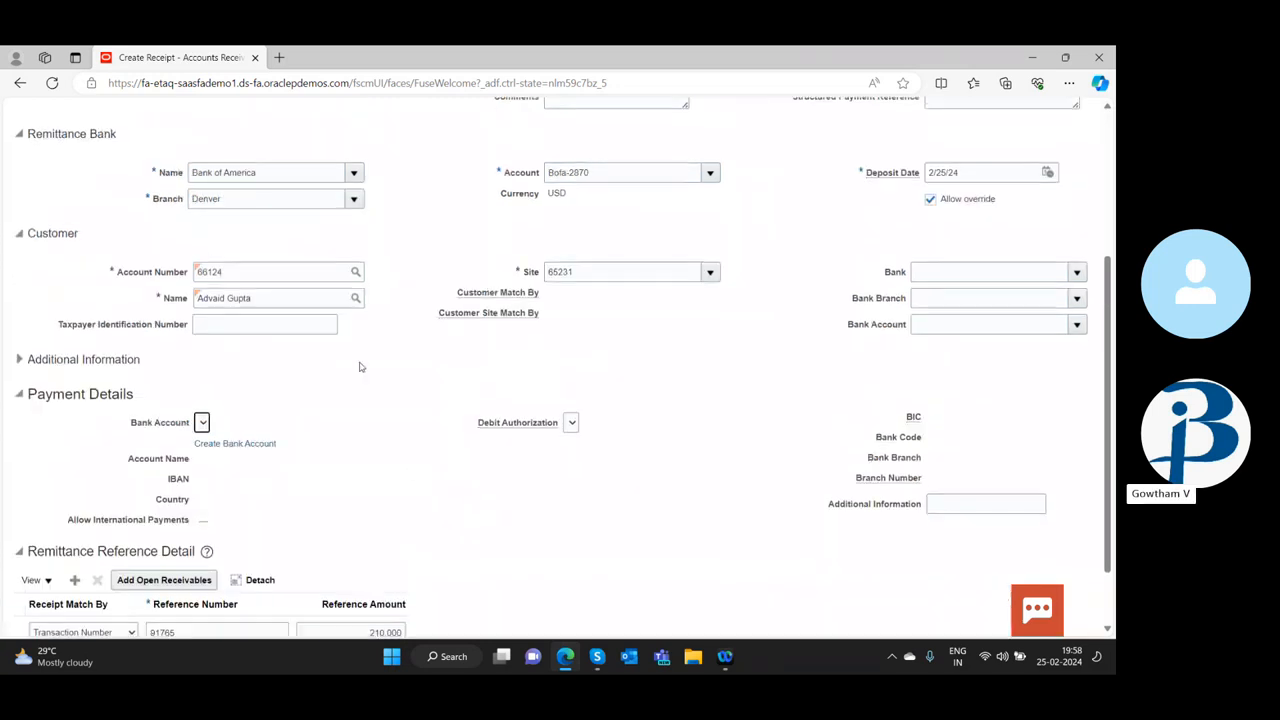
{"action": "scroll", "coordinate": [360, 367], "scroll_direction": "up", "scroll_amount": 3}
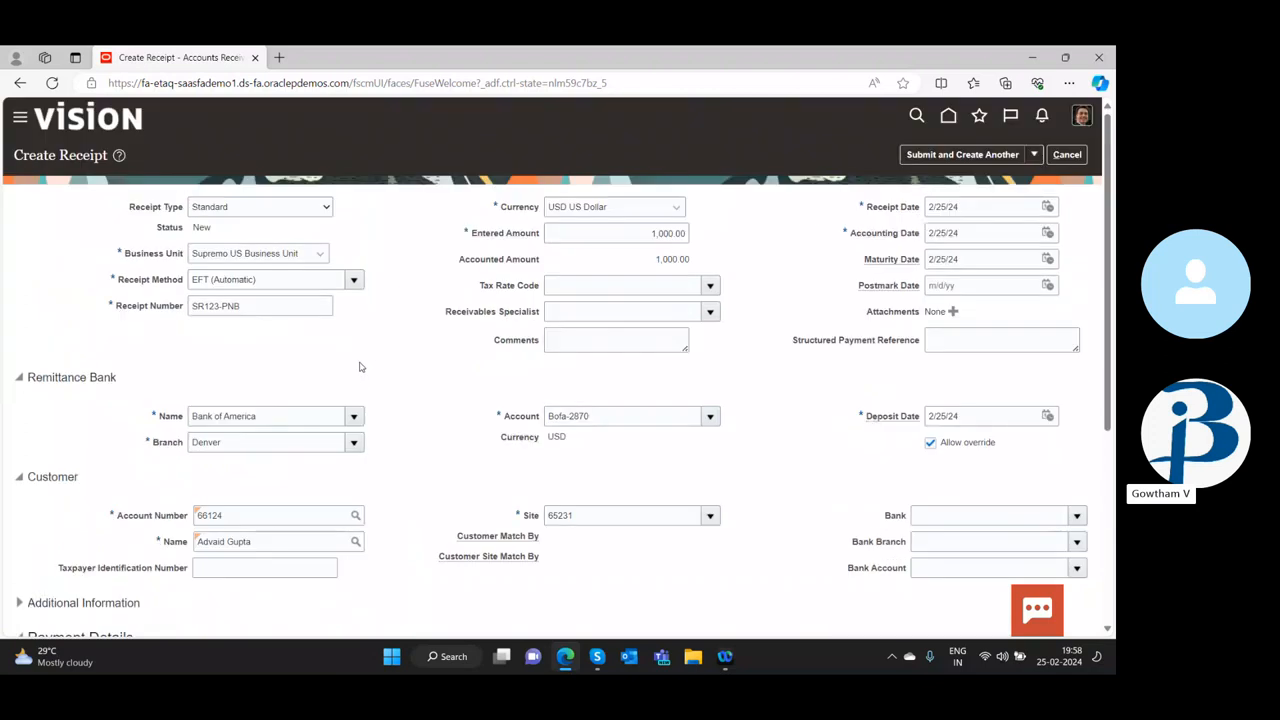
{"action": "left_click", "coordinate": [351, 280]}
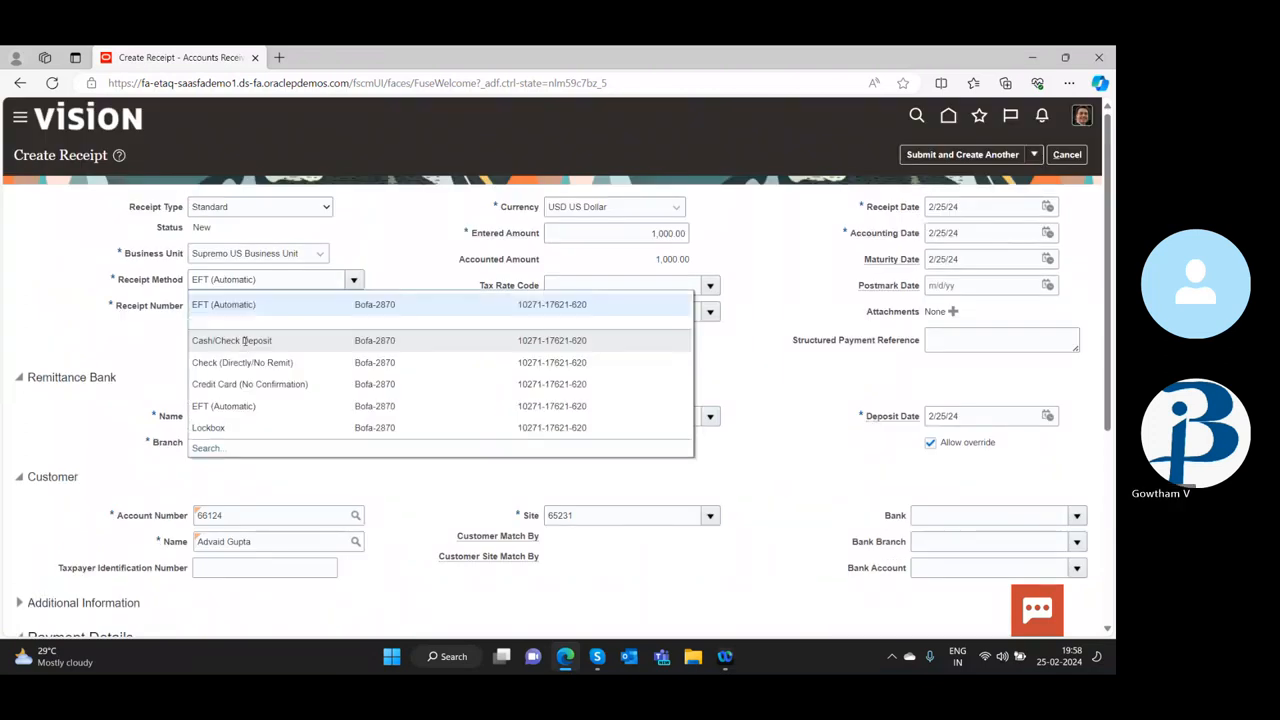
{"action": "left_click", "coordinate": [243, 337]}
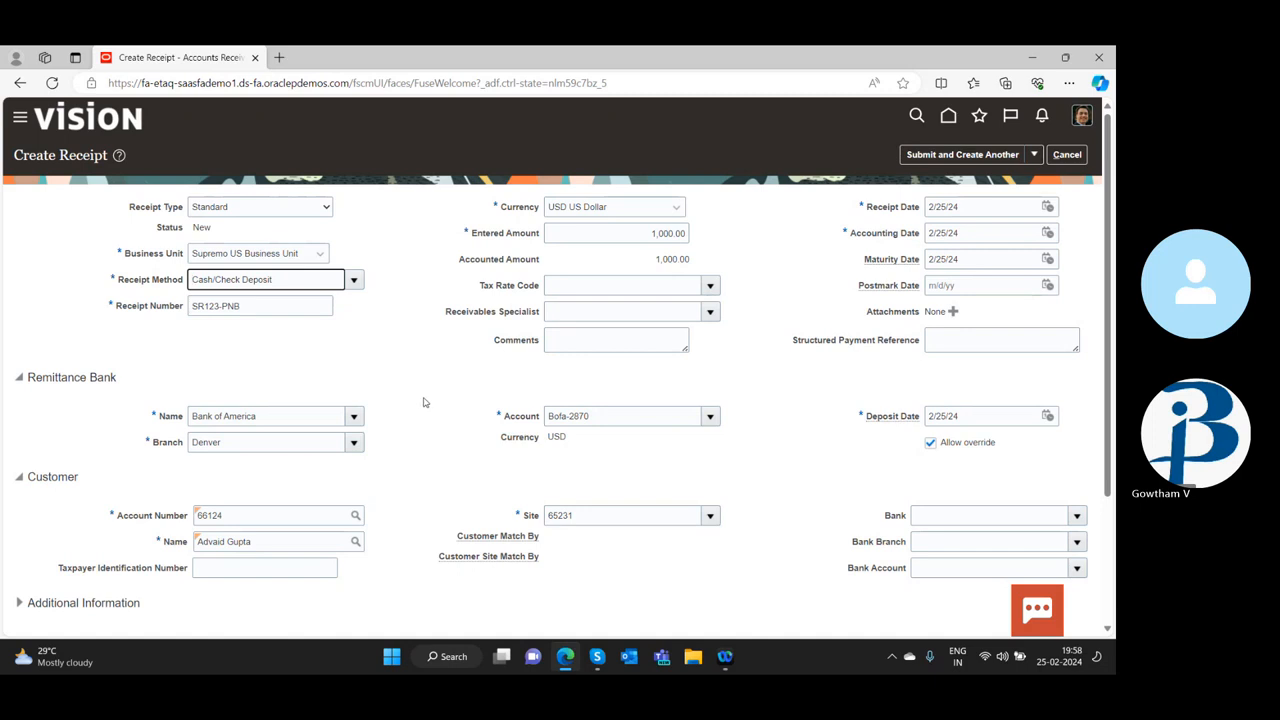
Try to submit the Cash/Check Deposit receipt with the Submit and Apply Manually option
{"action": "scroll", "coordinate": [548, 464], "scroll_direction": "down", "scroll_amount": 2}
{"action": "scroll", "coordinate": [926, 469], "scroll_direction": "up", "scroll_amount": 2}
{"action": "left_click", "coordinate": [1033, 155]}
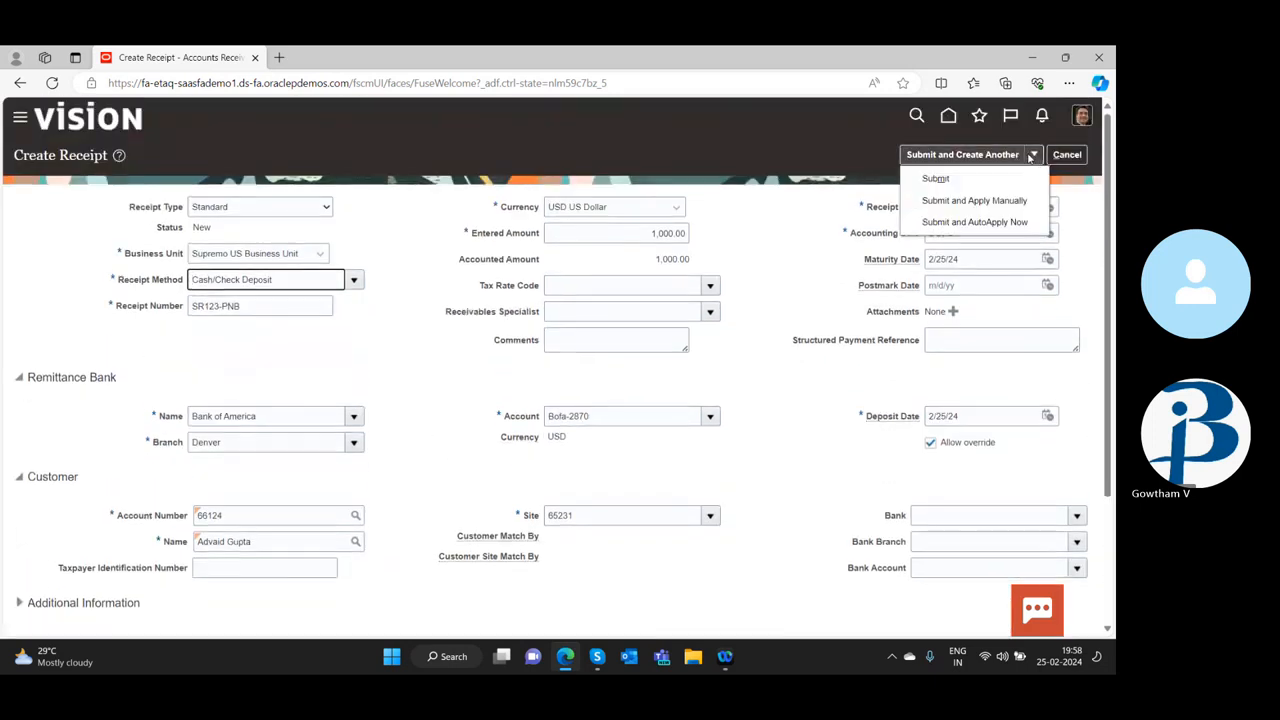
{"action": "left_click", "coordinate": [958, 204]}
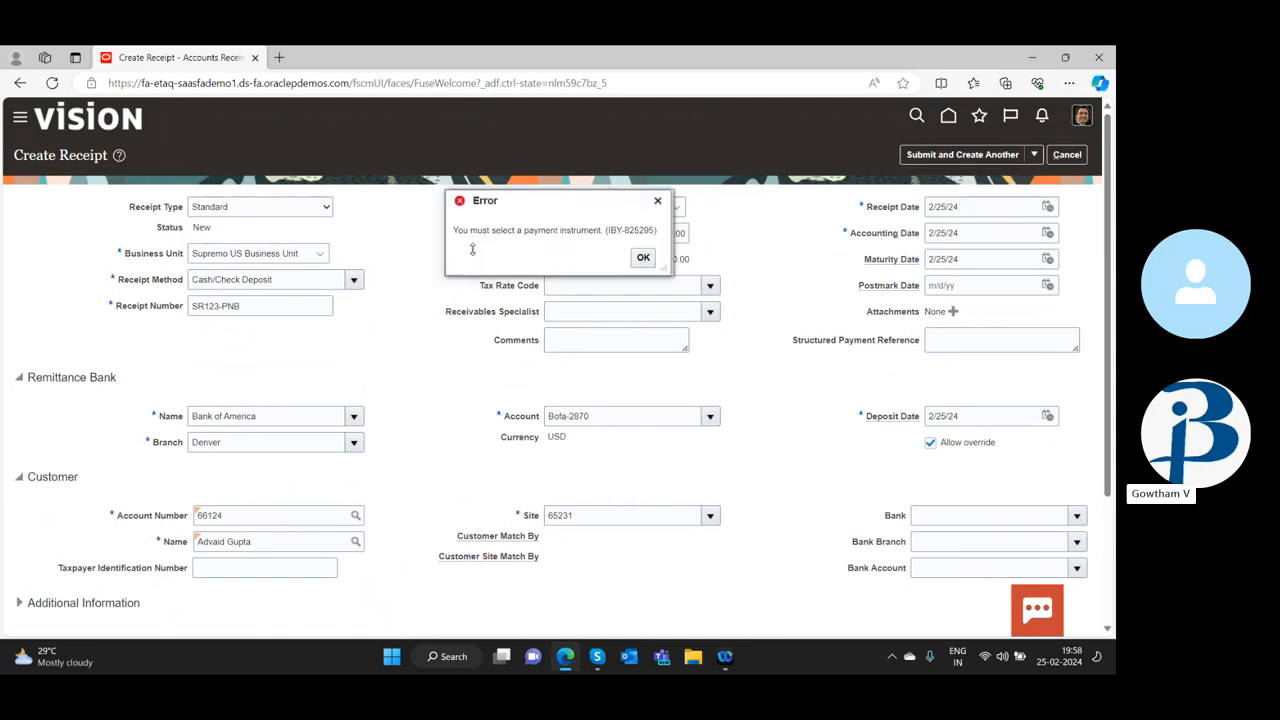
{"action": "left_click", "coordinate": [643, 257]}
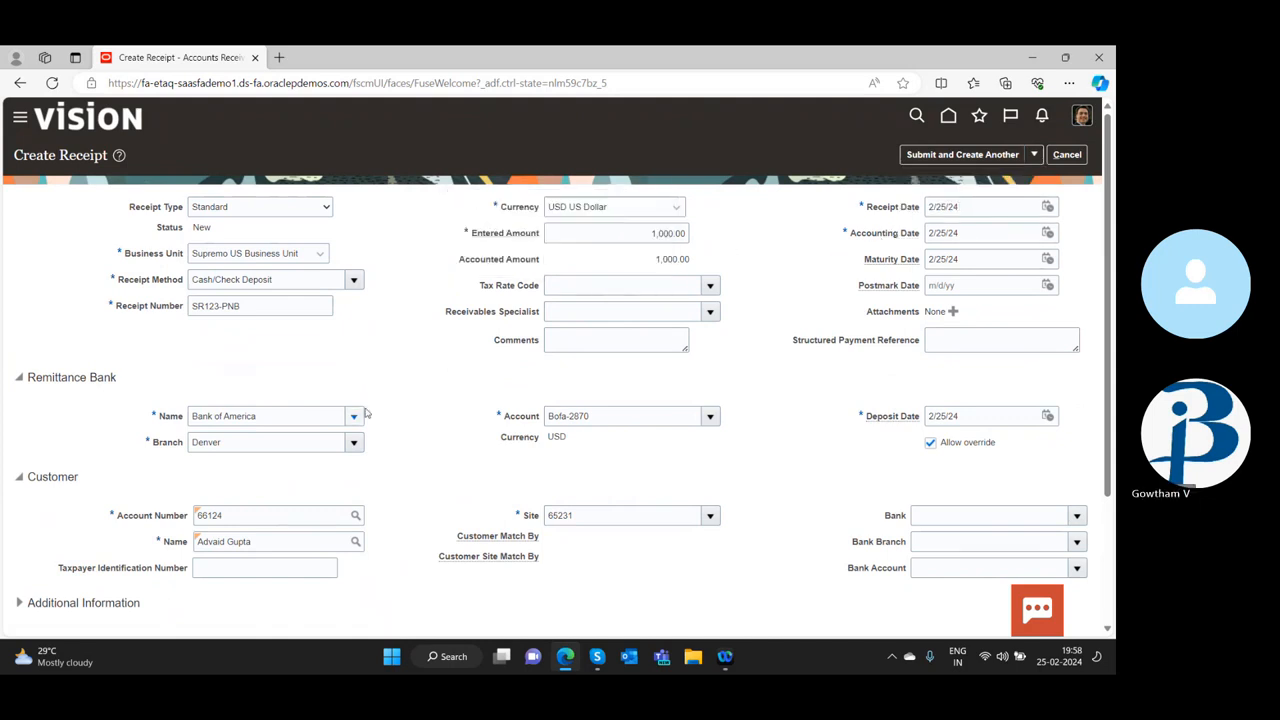
Examine the receipt's bank, customer and remittance details and check the business unit choices, keeping Supremo US Business Unit
{"action": "scroll", "coordinate": [371, 434], "scroll_direction": "down", "scroll_amount": 1}
{"action": "scroll", "coordinate": [371, 434], "scroll_direction": "down", "scroll_amount": 2}
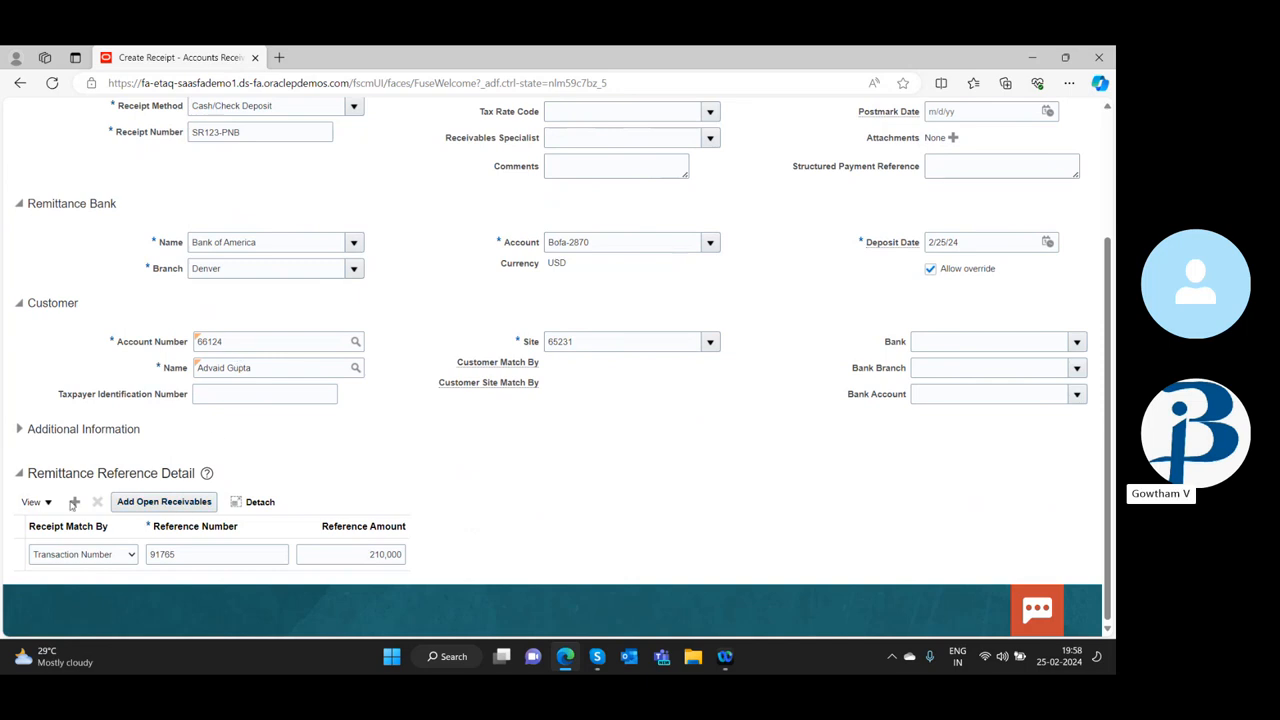
{"action": "scroll", "coordinate": [140, 413], "scroll_direction": "up", "scroll_amount": 1}
{"action": "scroll", "coordinate": [140, 413], "scroll_direction": "down", "scroll_amount": 1}
{"action": "scroll", "coordinate": [221, 376], "scroll_direction": "up", "scroll_amount": 1}
{"action": "scroll", "coordinate": [222, 381], "scroll_direction": "up", "scroll_amount": 1}
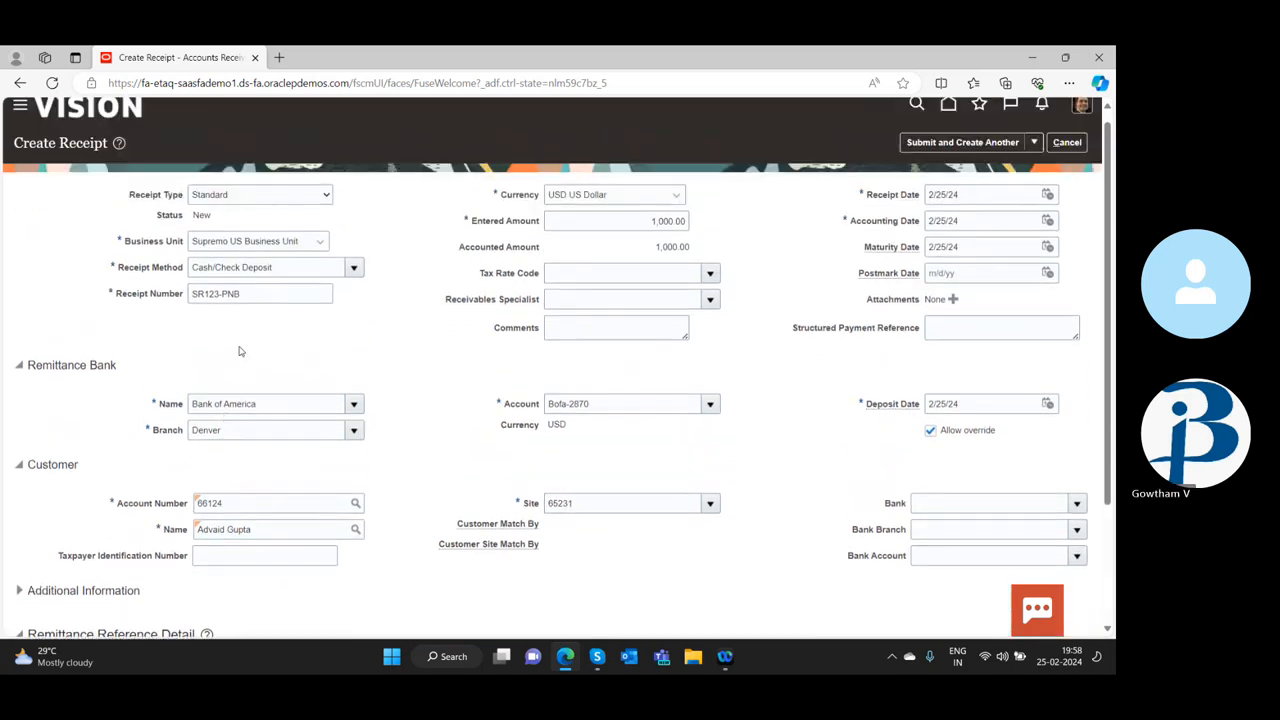
{"action": "left_click", "coordinate": [321, 241]}
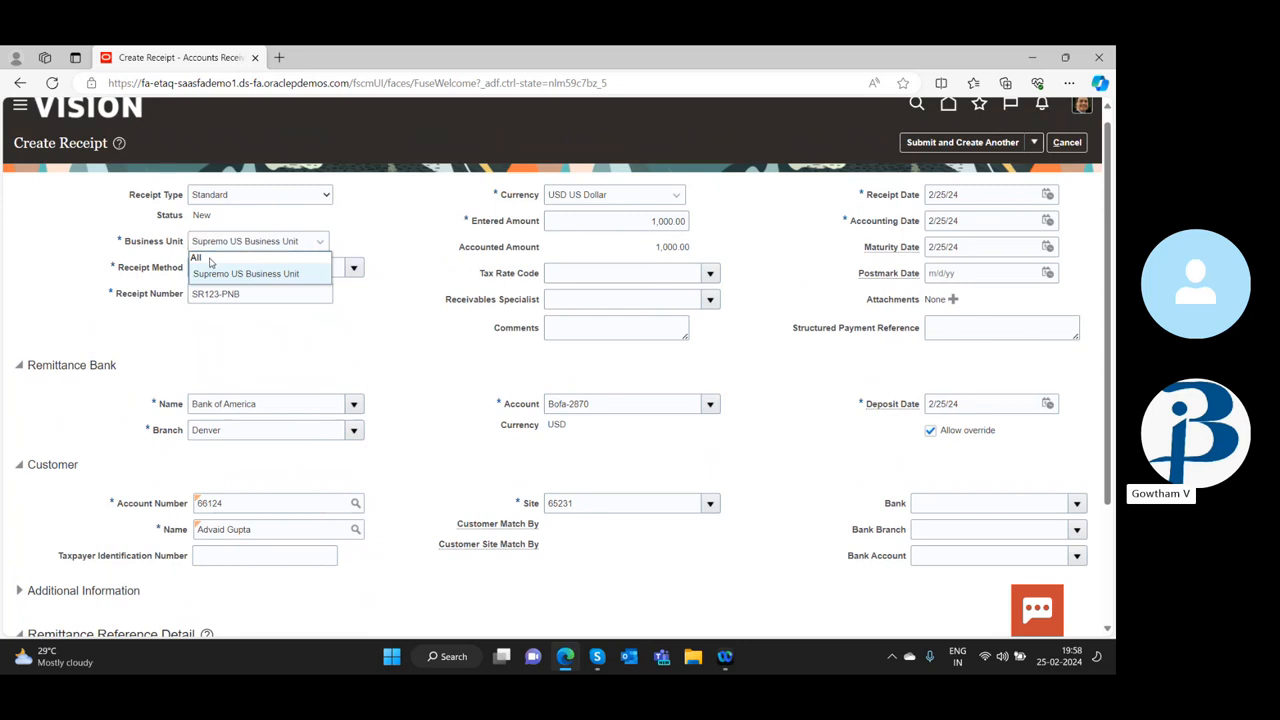
{"action": "left_click", "coordinate": [296, 272]}
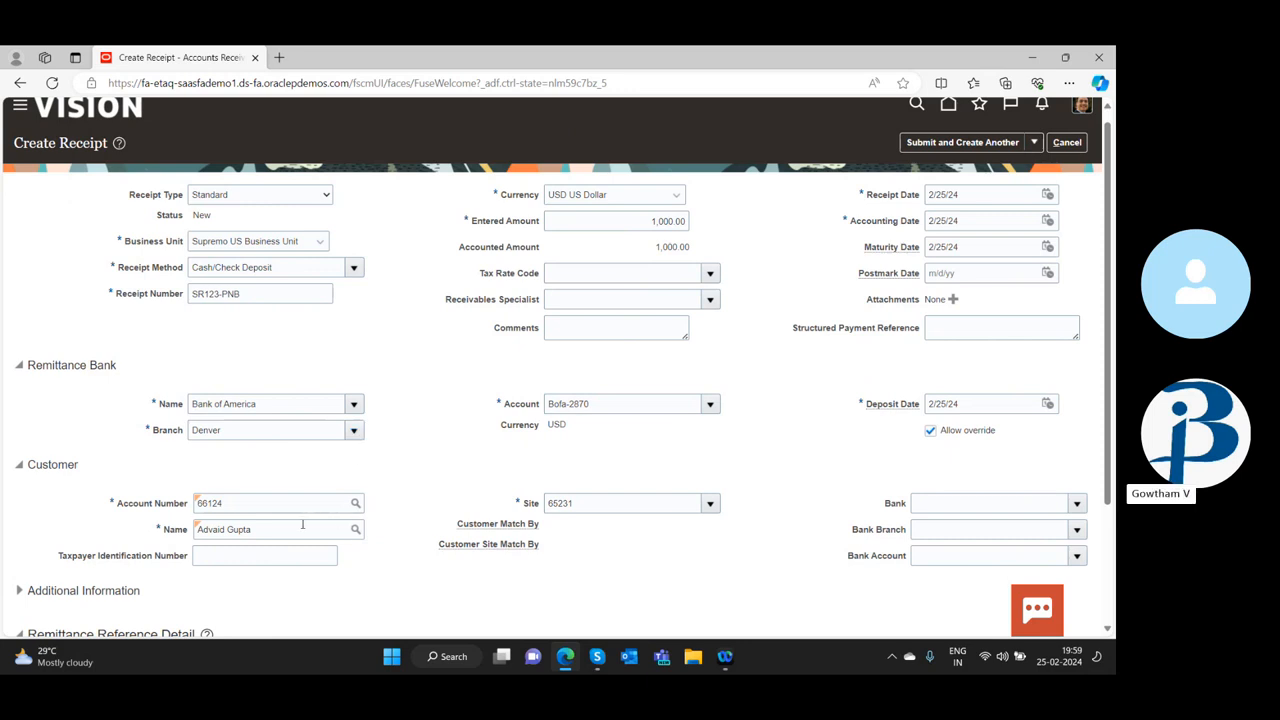
Replace the receipt's customer with Easy Solutions by searching customer names for "Eas"
{"action": "left_click_drag", "start_coordinate": [302, 524], "coordinate": [179, 525]}
{"action": "key", "text": "BackSpace"}
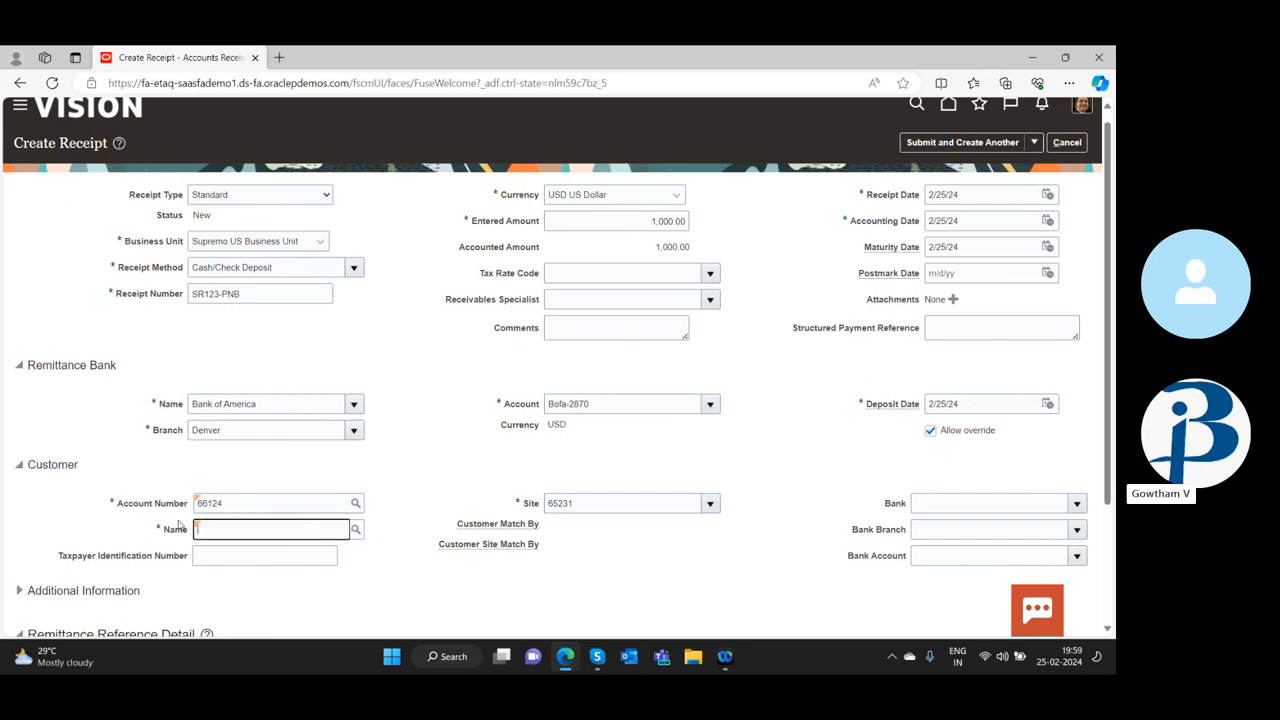
{"action": "type", "text": "c"}
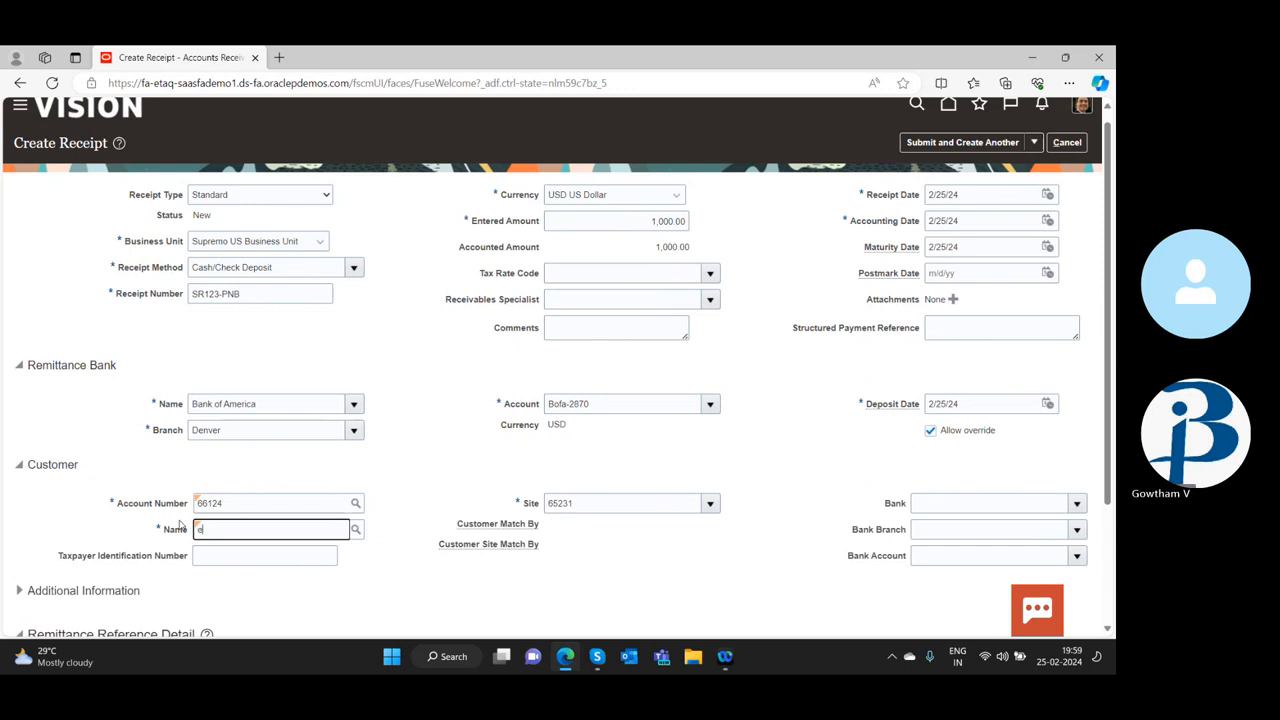
{"action": "left_click", "coordinate": [356, 529]}
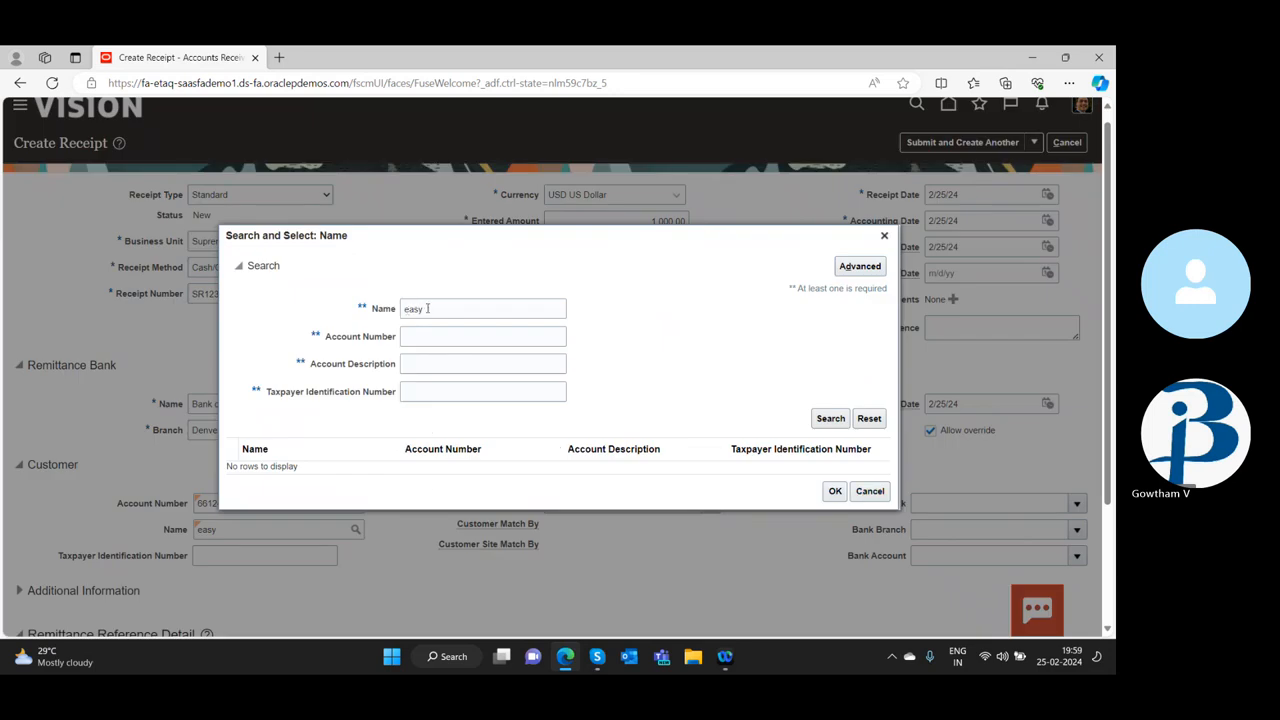
{"action": "left_click_drag", "start_coordinate": [427, 308], "coordinate": [357, 315]}
{"action": "type", "text": "E"}
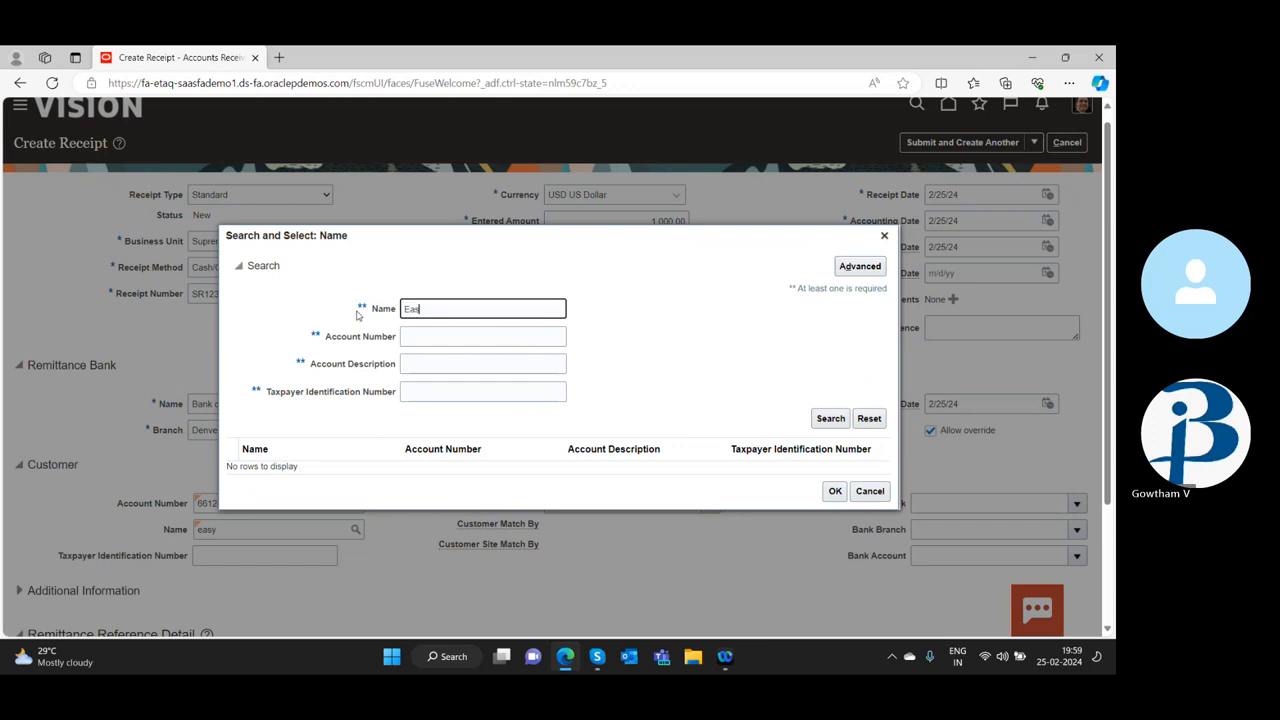
{"action": "type", "text": "as"}
{"action": "left_click", "coordinate": [830, 418]}
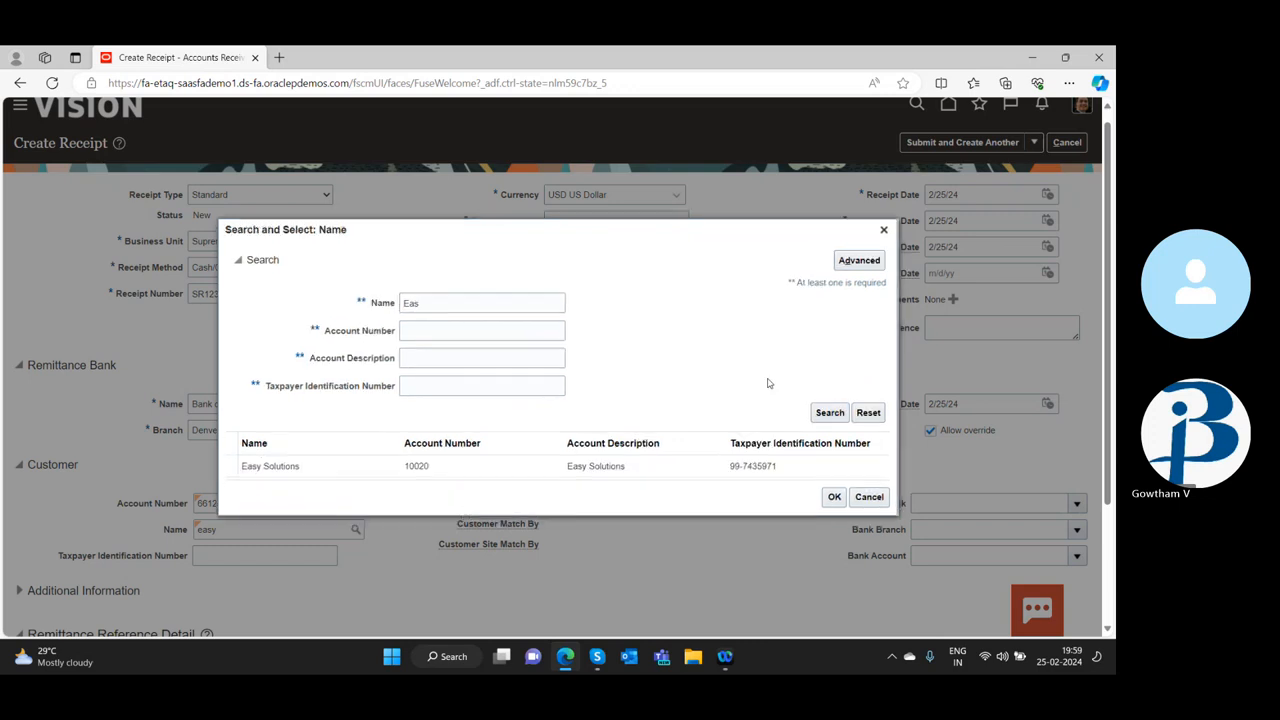
{"action": "left_click", "coordinate": [754, 466]}
{"action": "left_click", "coordinate": [834, 497]}
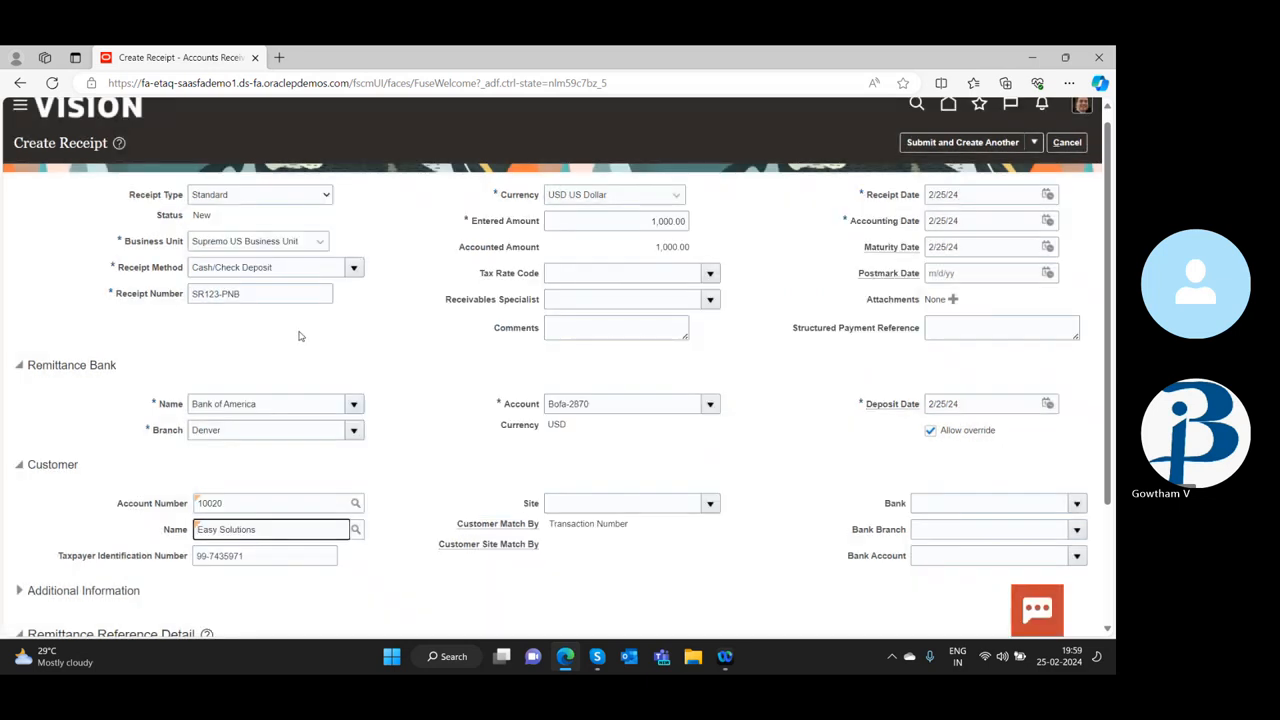
Try to submit the Easy Solutions receipt for manual application
{"action": "scroll", "coordinate": [421, 510], "scroll_direction": "down", "scroll_amount": 2}
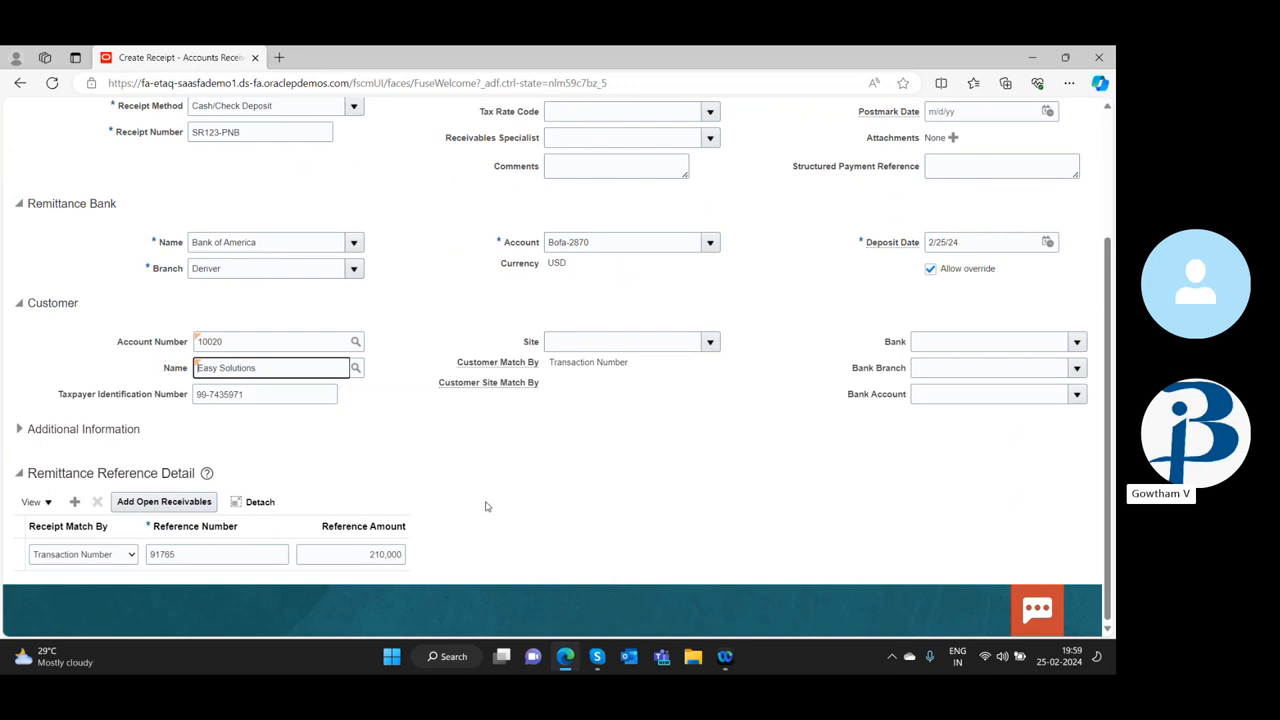
{"action": "scroll", "coordinate": [486, 506], "scroll_direction": "up", "scroll_amount": 2}
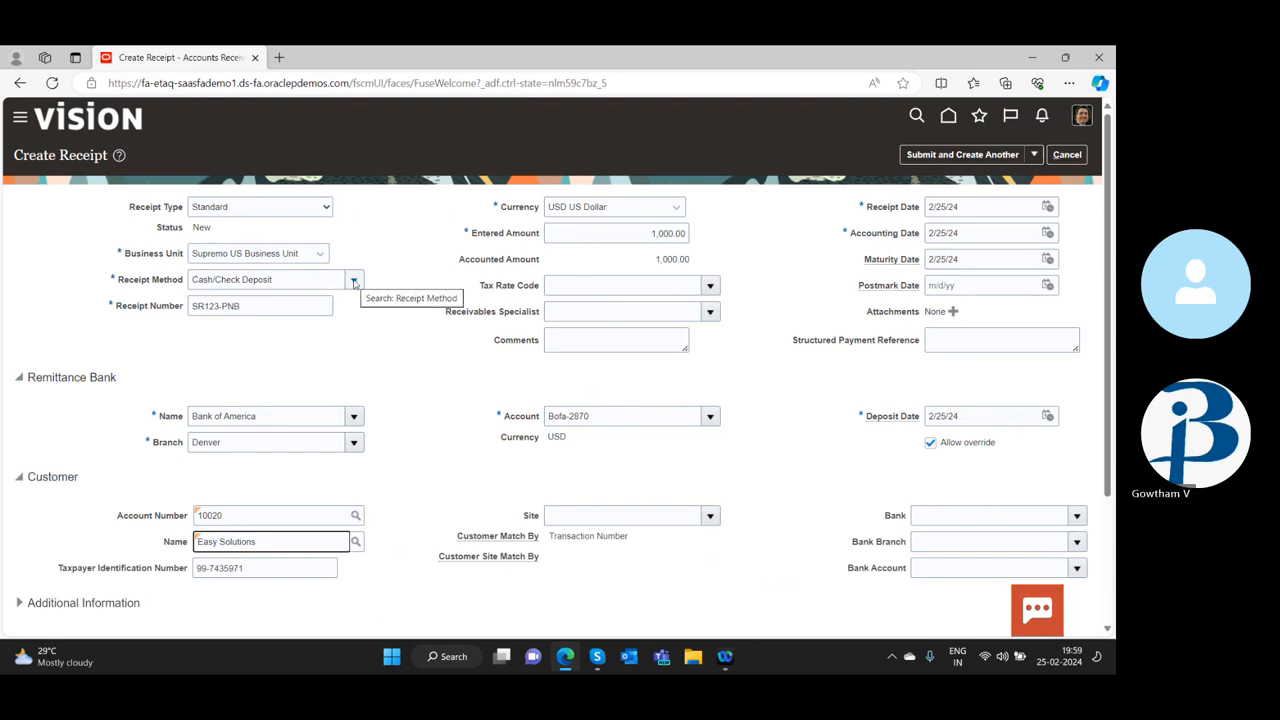
{"action": "left_click", "coordinate": [1036, 156]}
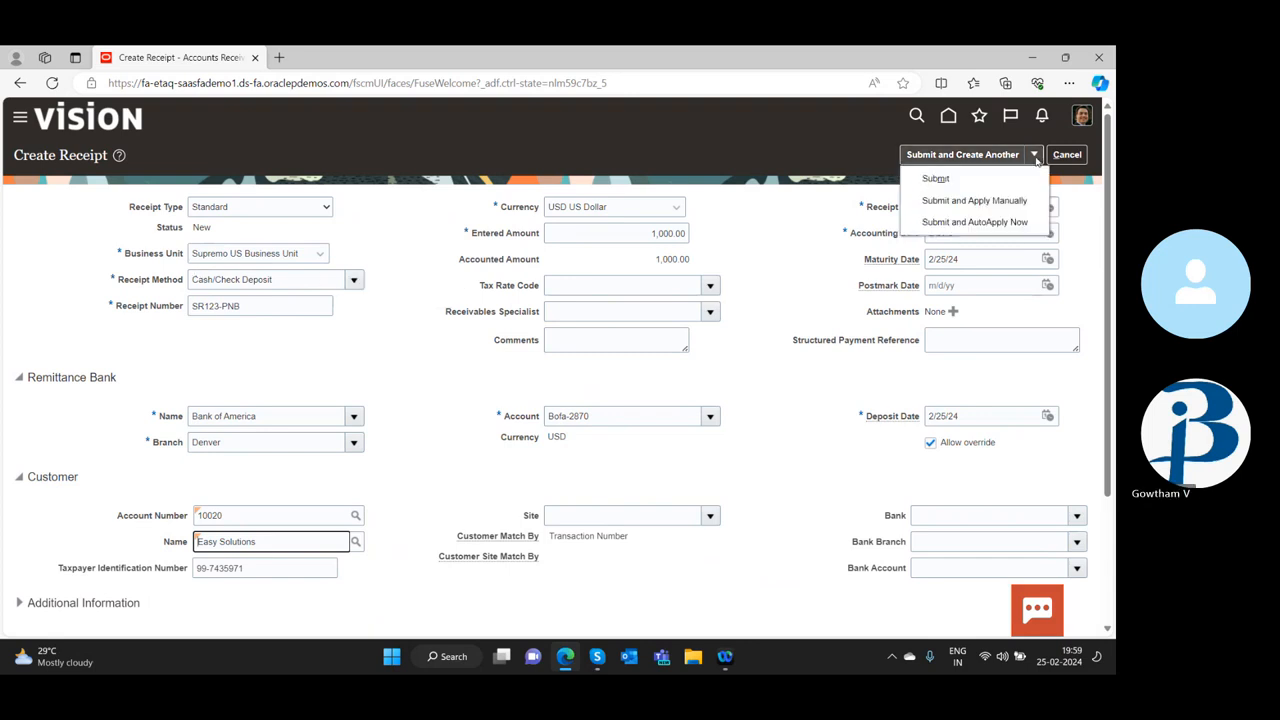
{"action": "left_click", "coordinate": [986, 198]}
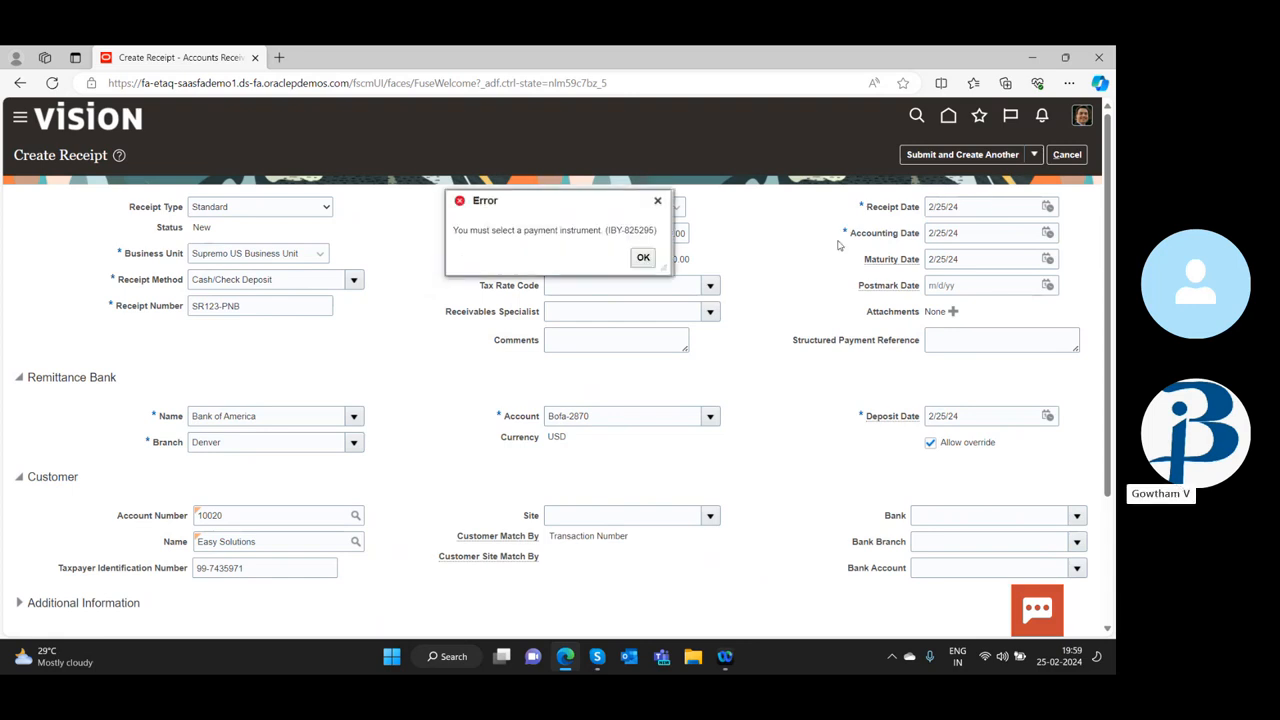
{"action": "left_click", "coordinate": [643, 259]}
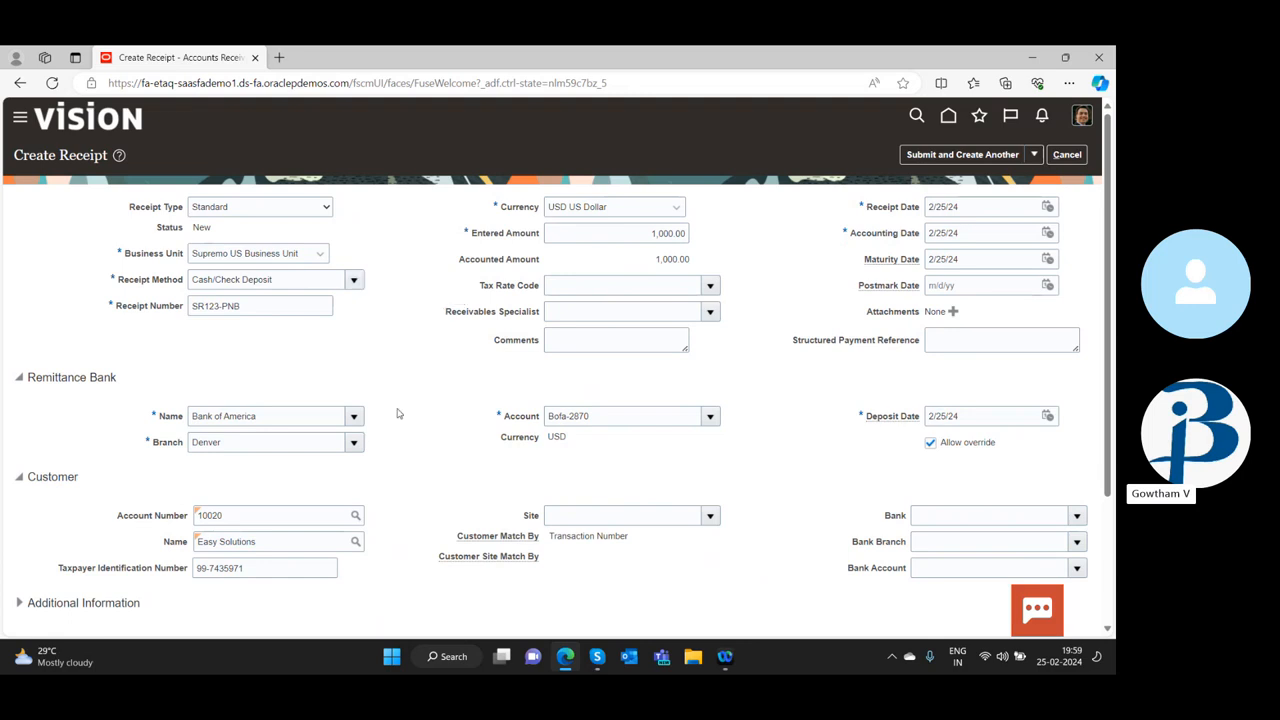
Clear the reference amount and delete the transaction row from the remittance reference detail
{"action": "scroll", "coordinate": [390, 415], "scroll_direction": "down", "scroll_amount": 3}
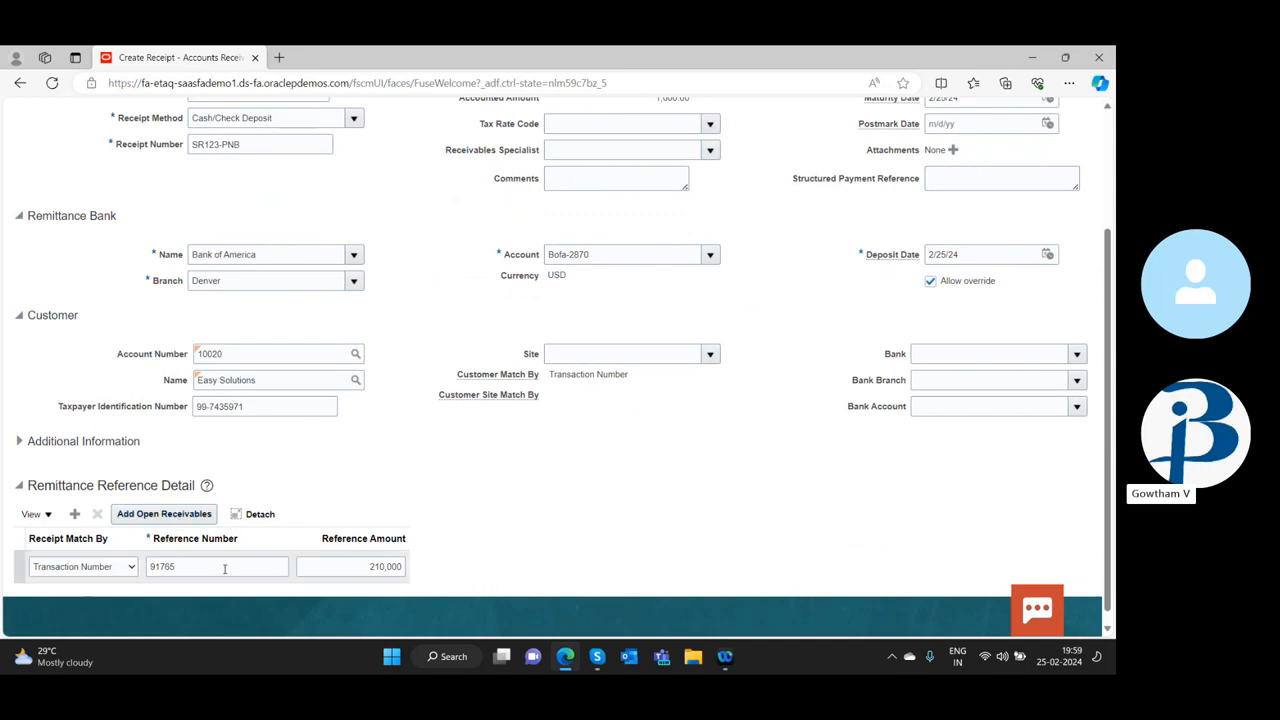
{"action": "left_click", "coordinate": [347, 567]}
{"action": "key", "text": "BackSpace"}
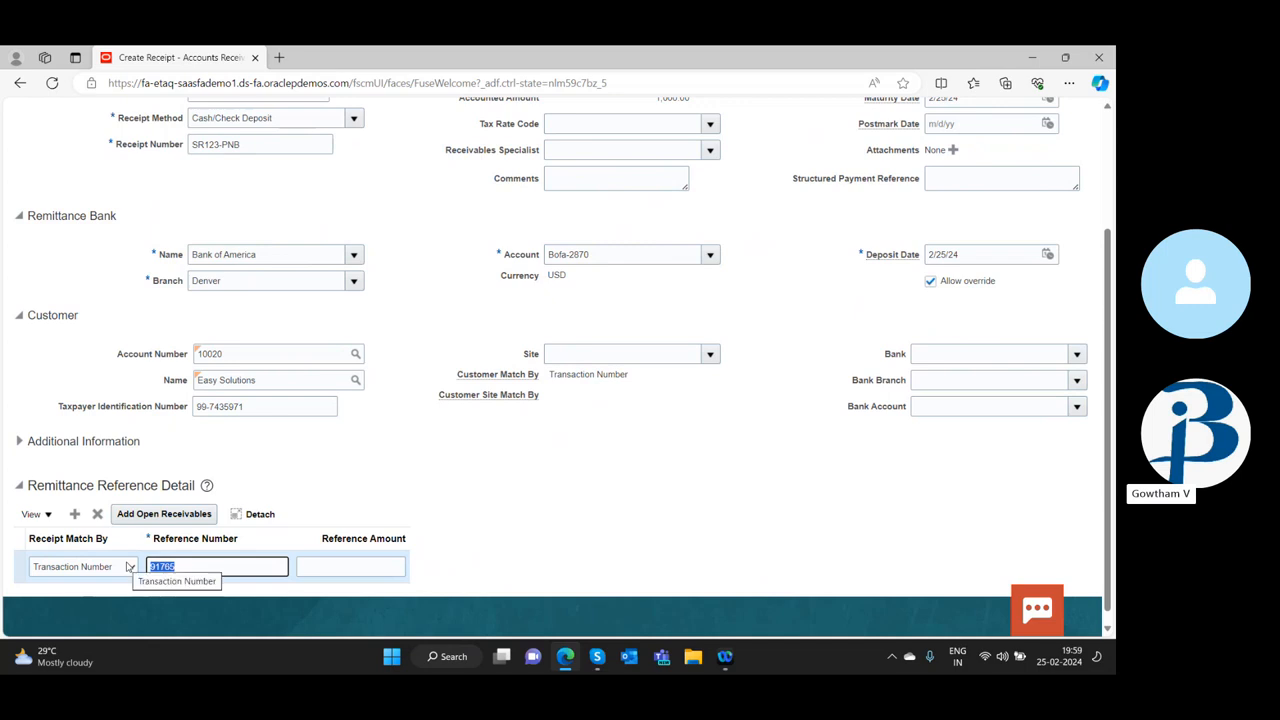
{"action": "key", "text": "BackSpace"}
{"action": "left_click", "coordinate": [98, 515]}
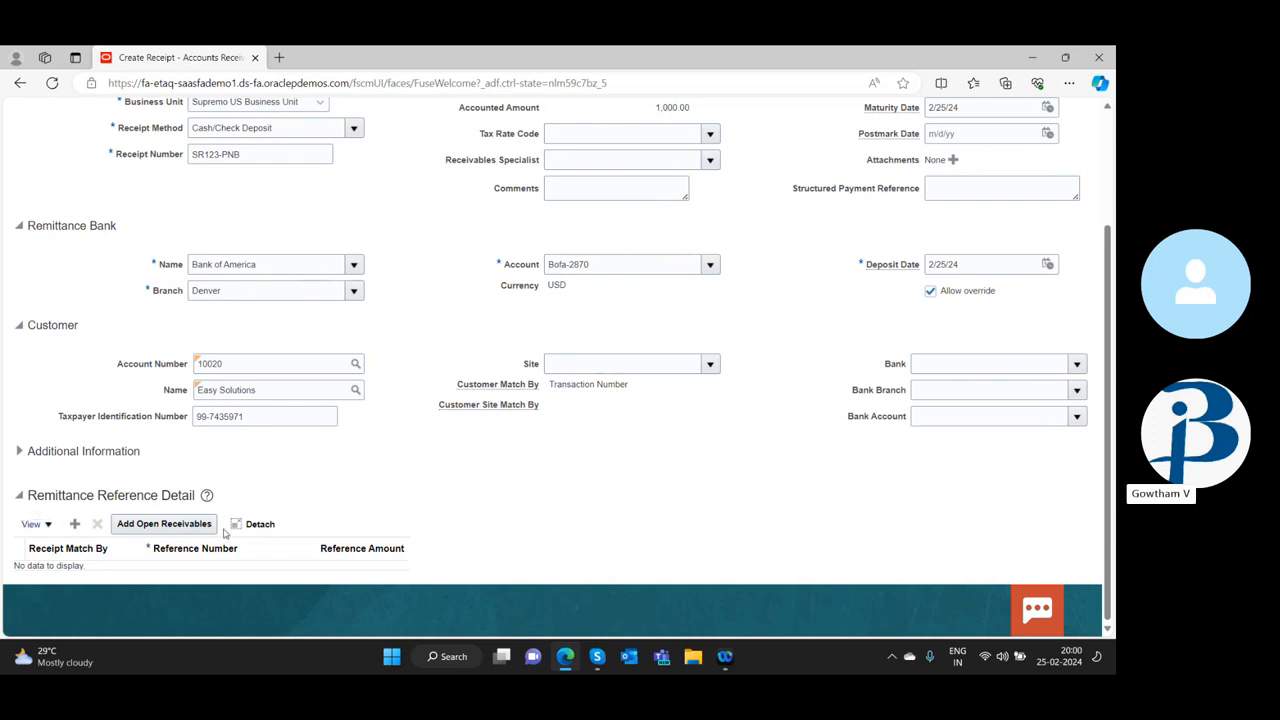
Add the open receivable transaction of 210,000 to the receipt's remittance reference detail
{"action": "left_click", "coordinate": [164, 524]}
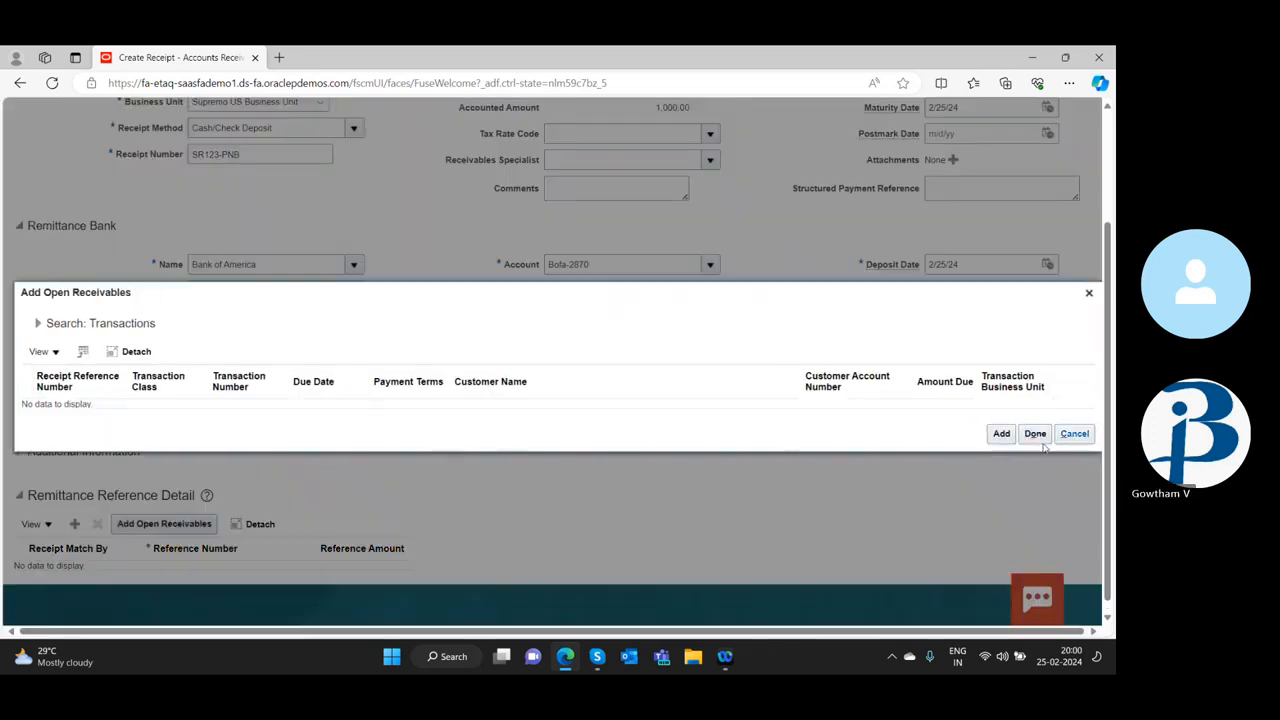
{"action": "left_click", "coordinate": [998, 436]}
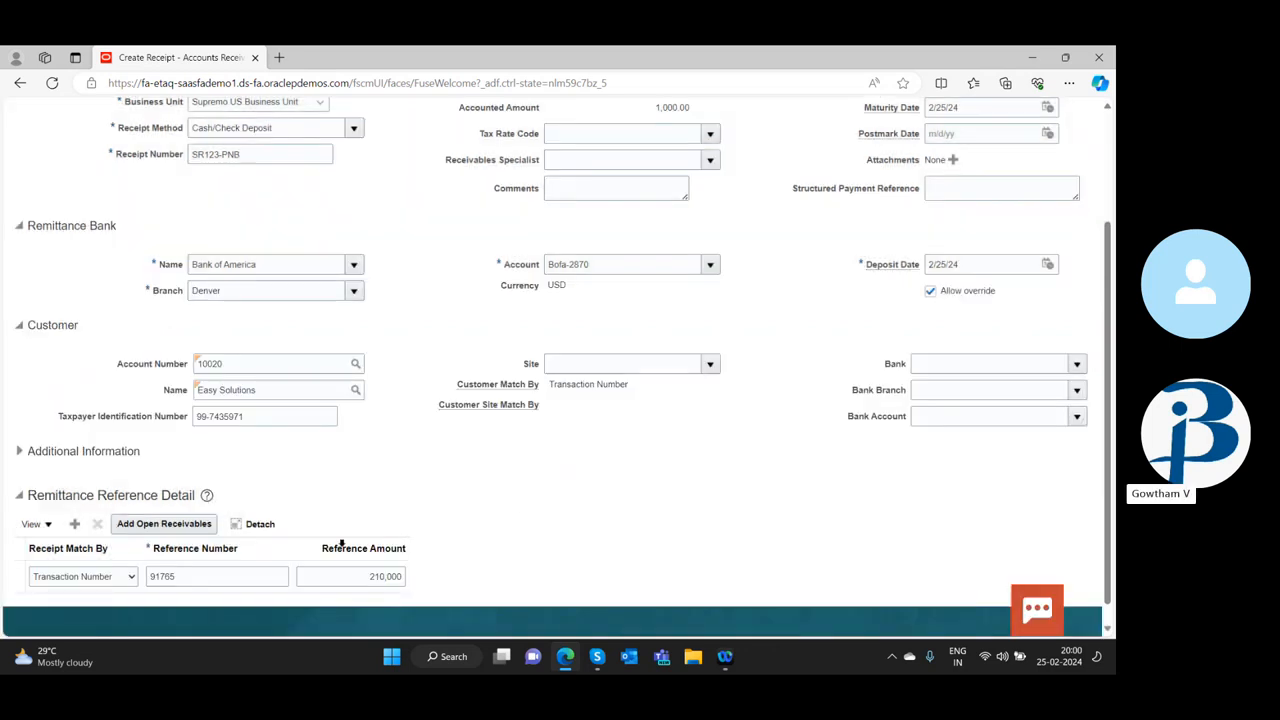
{"action": "scroll", "coordinate": [788, 470], "scroll_direction": "down", "scroll_amount": 1}
{"action": "scroll", "coordinate": [788, 470], "scroll_direction": "up", "scroll_amount": 3}
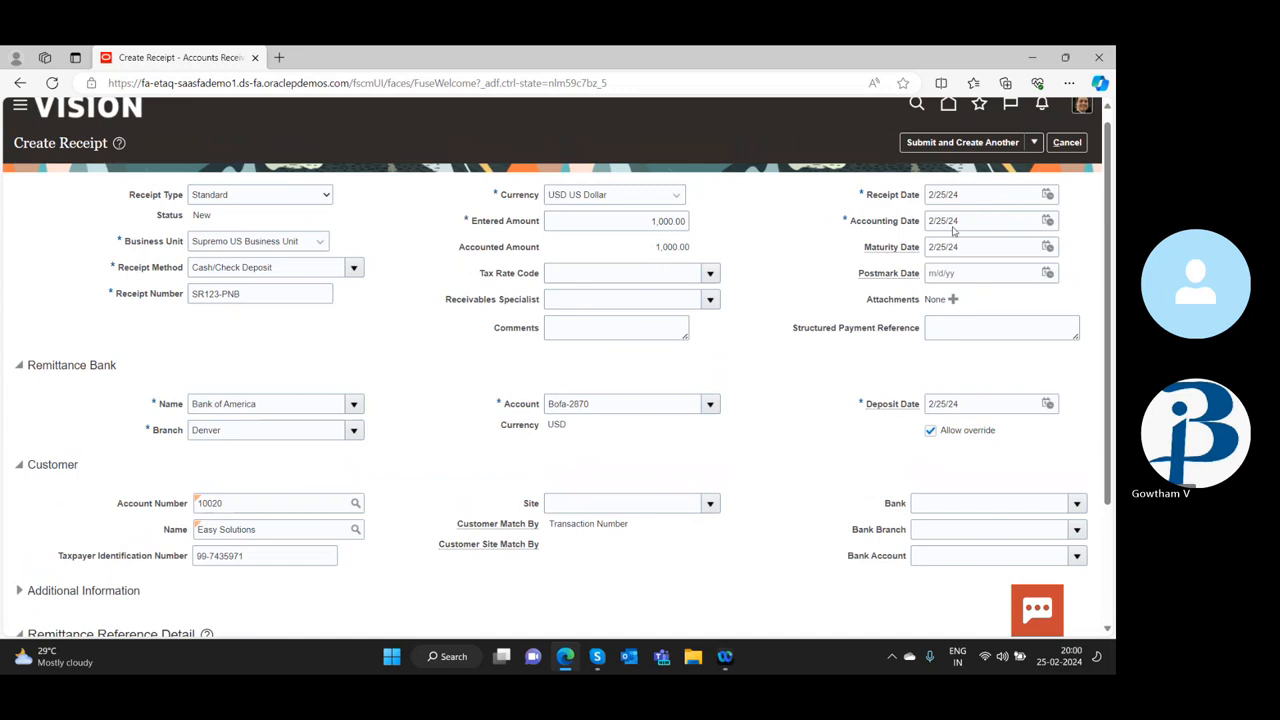
Try again to submit the receipt for manual application and dismiss the resulting dialog
{"action": "left_click", "coordinate": [1035, 147]}
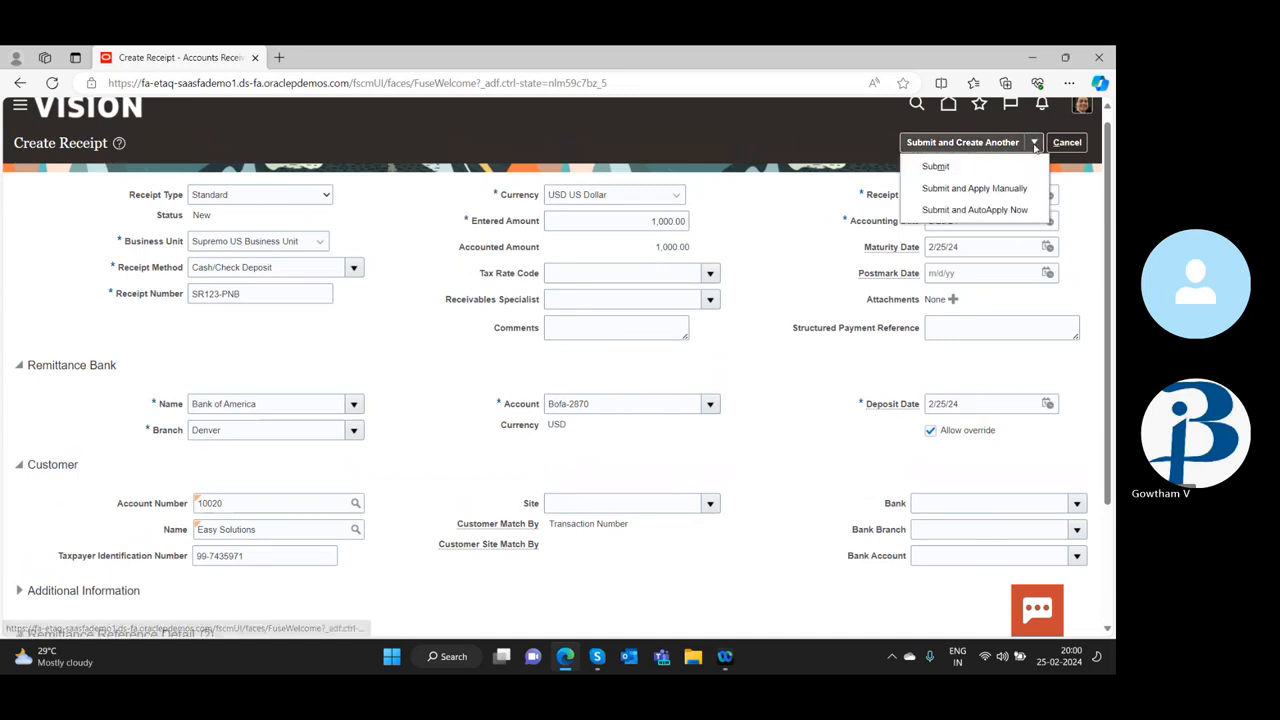
{"action": "left_click", "coordinate": [993, 187]}
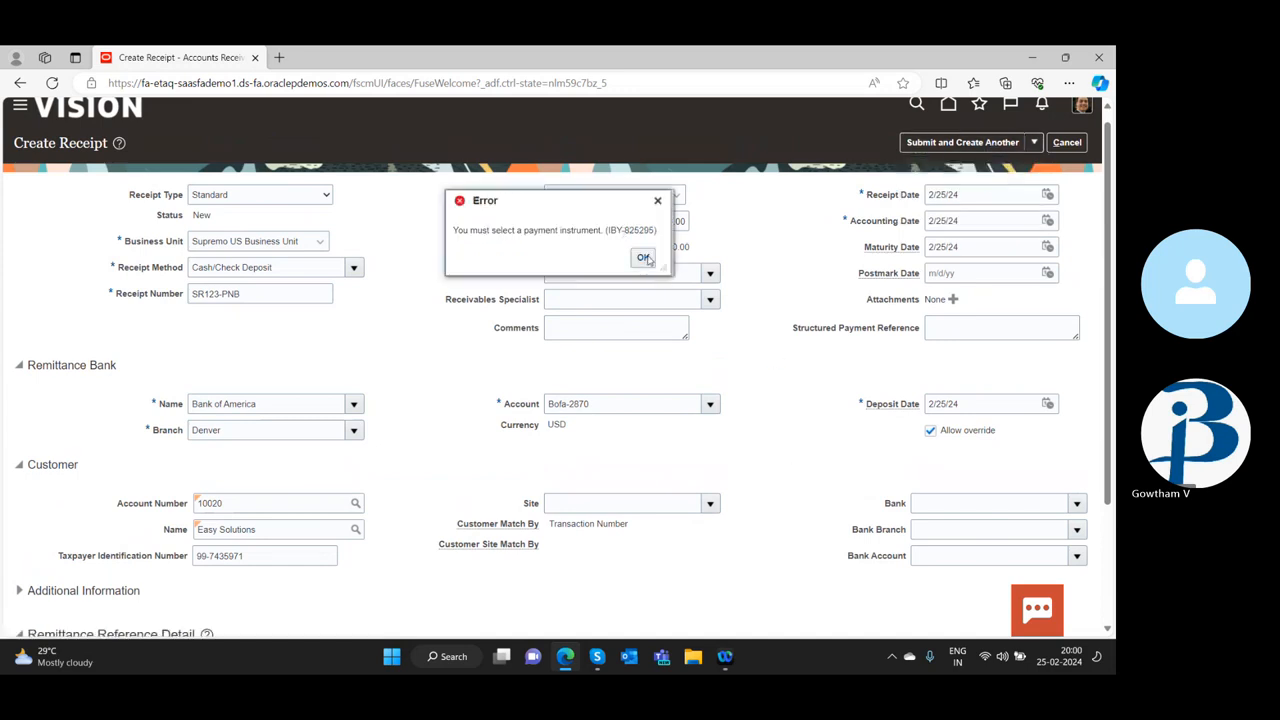
{"action": "left_click", "coordinate": [644, 258]}
Expand the receipt's additional information and check the choices available for the customer's bank branch
{"action": "scroll", "coordinate": [391, 460], "scroll_direction": "down", "scroll_amount": 3}
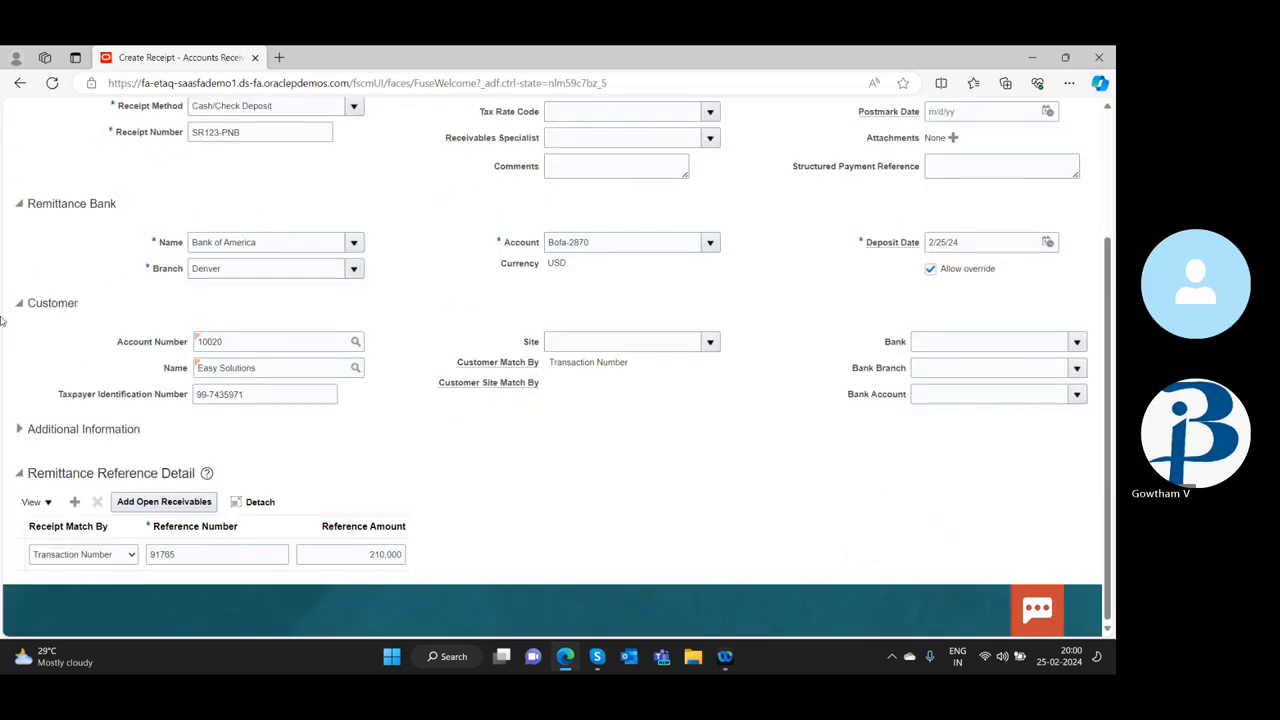
{"action": "left_click", "coordinate": [19, 428]}
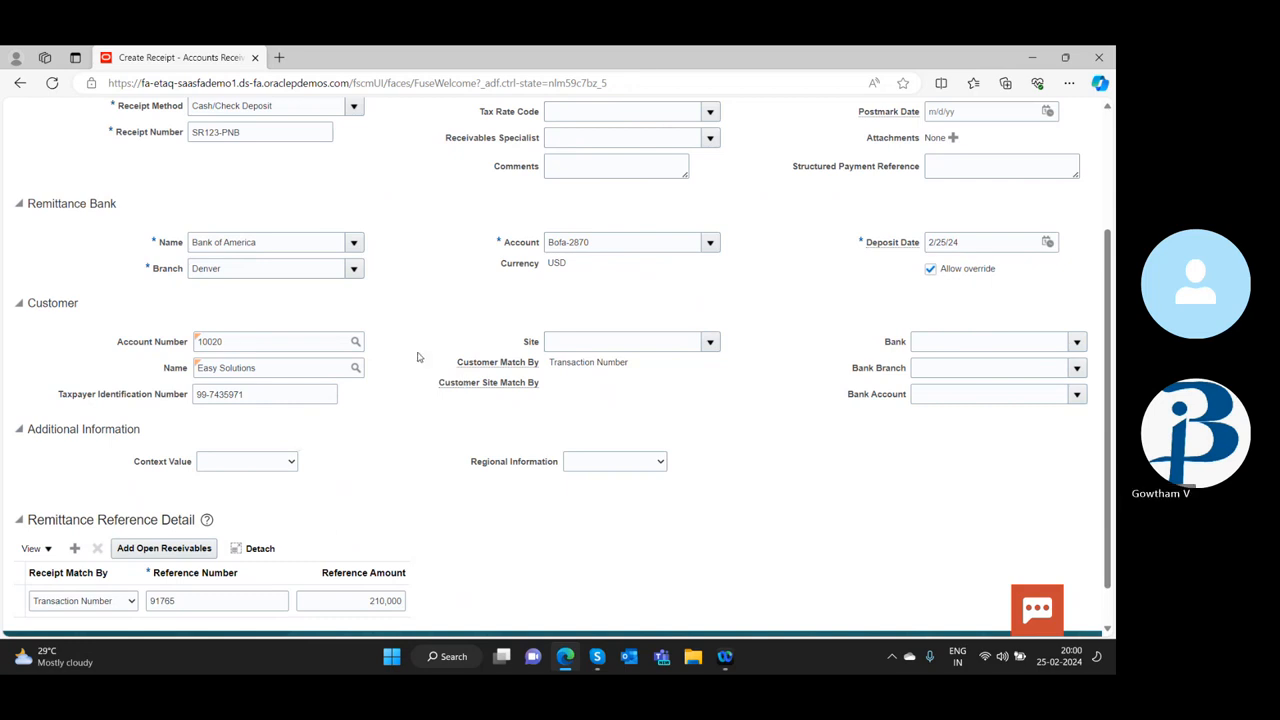
{"action": "scroll", "coordinate": [418, 357], "scroll_direction": "up", "scroll_amount": 1}
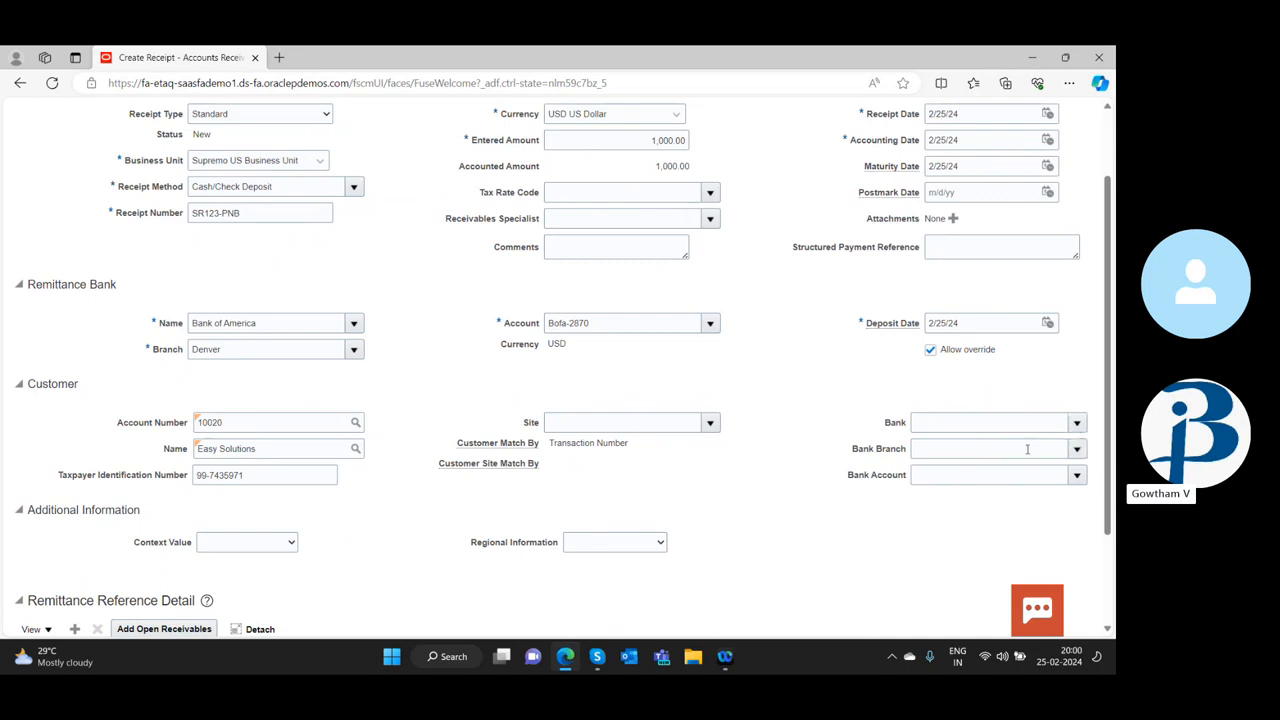
{"action": "left_click", "coordinate": [1074, 449]}
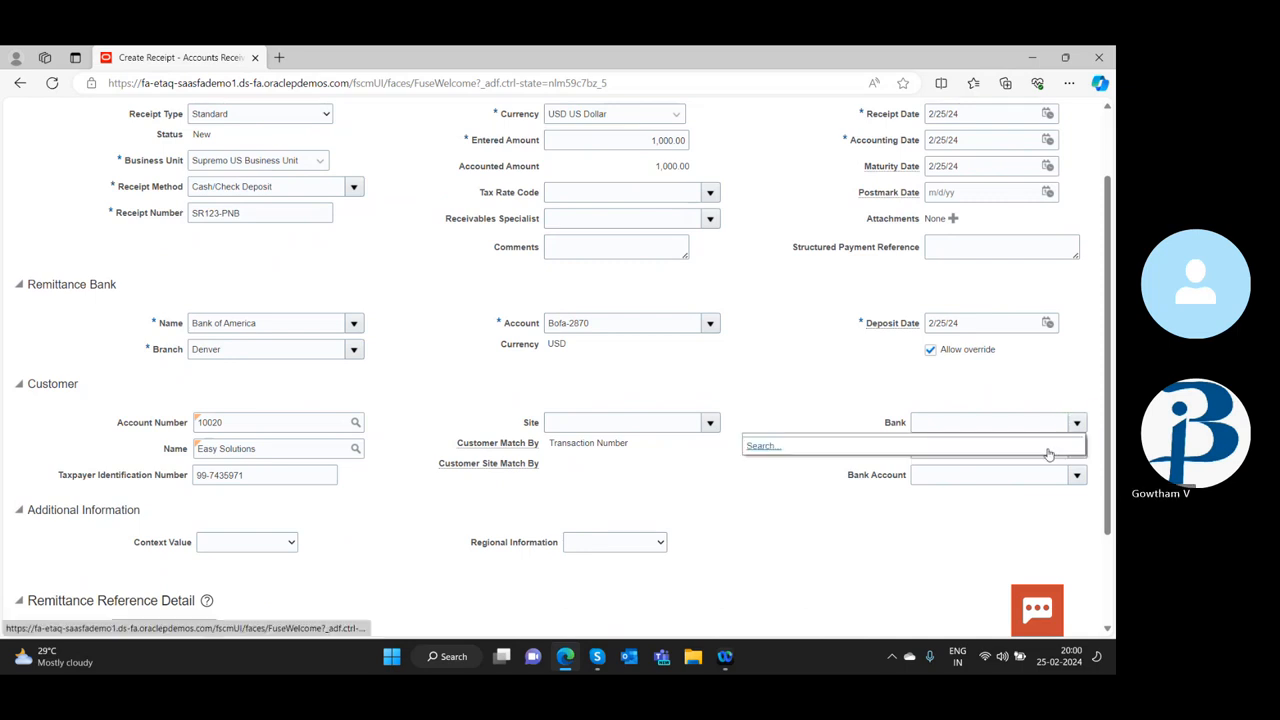
{"action": "left_click", "coordinate": [799, 400]}
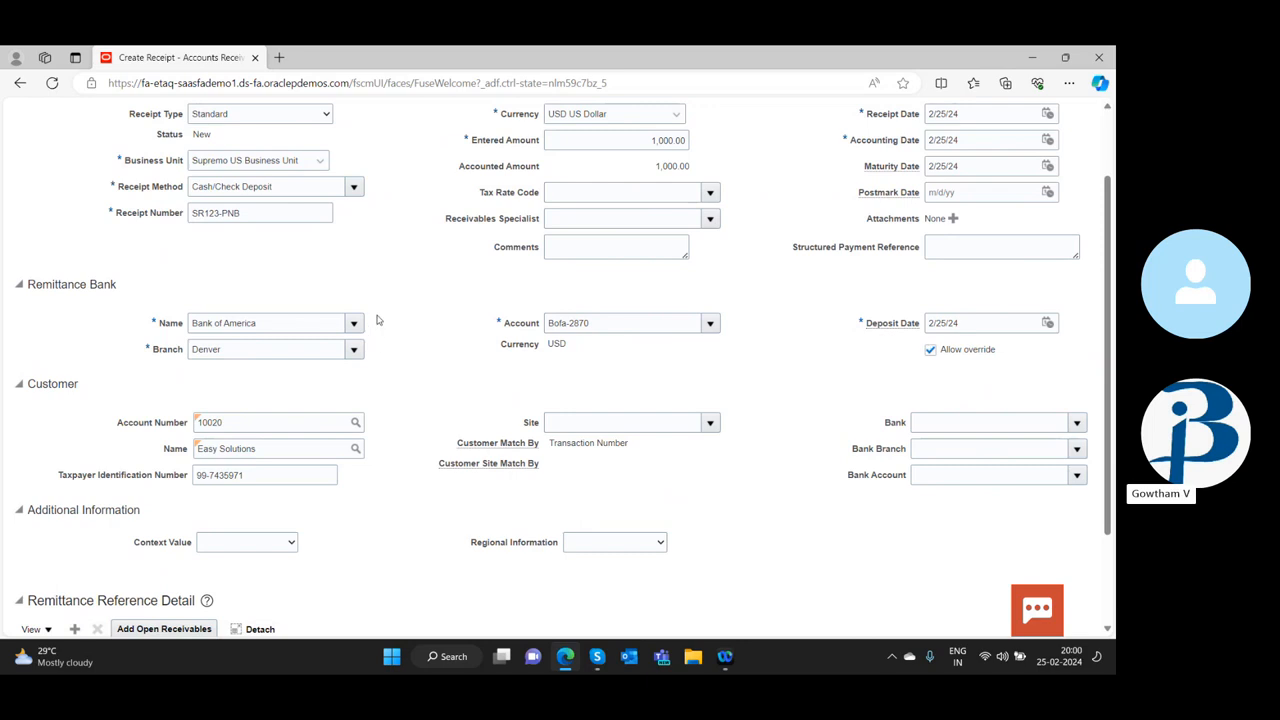
Change the receipt method to EFT (Automatic)
{"action": "scroll", "coordinate": [274, 245], "scroll_direction": "up", "scroll_amount": 2}
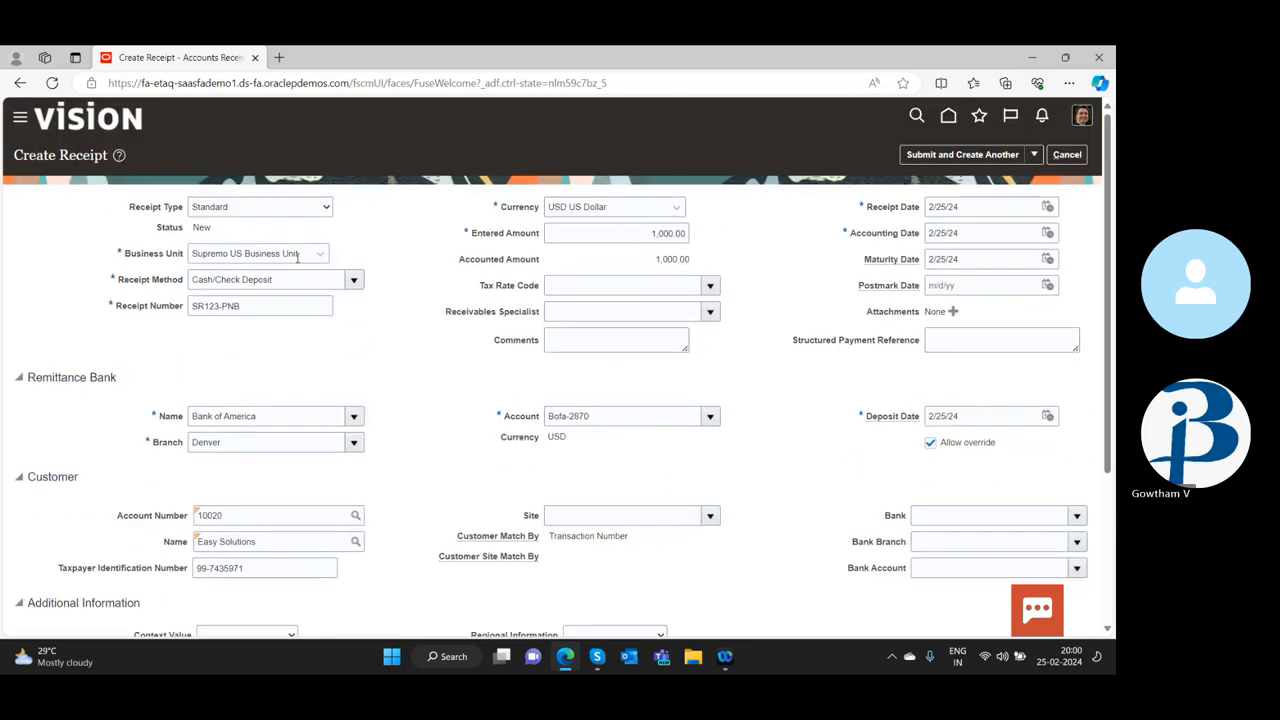
{"action": "left_click", "coordinate": [354, 278]}
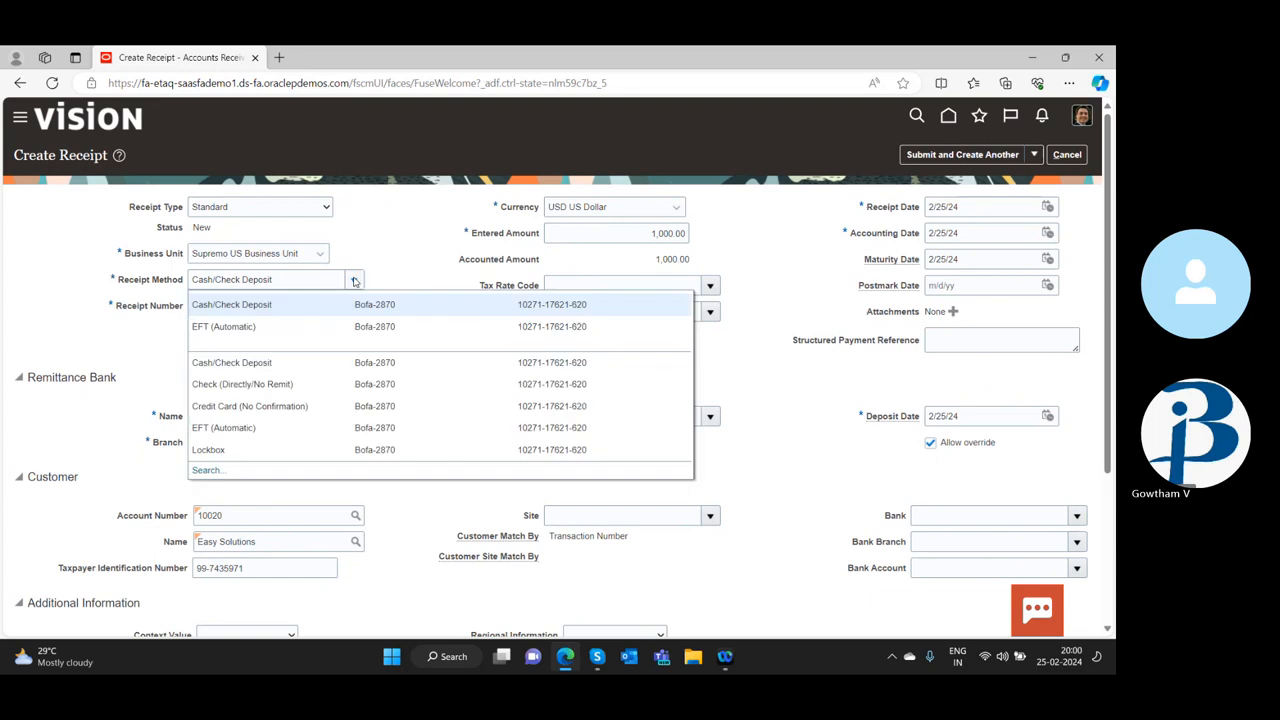
{"action": "left_click", "coordinate": [225, 336]}
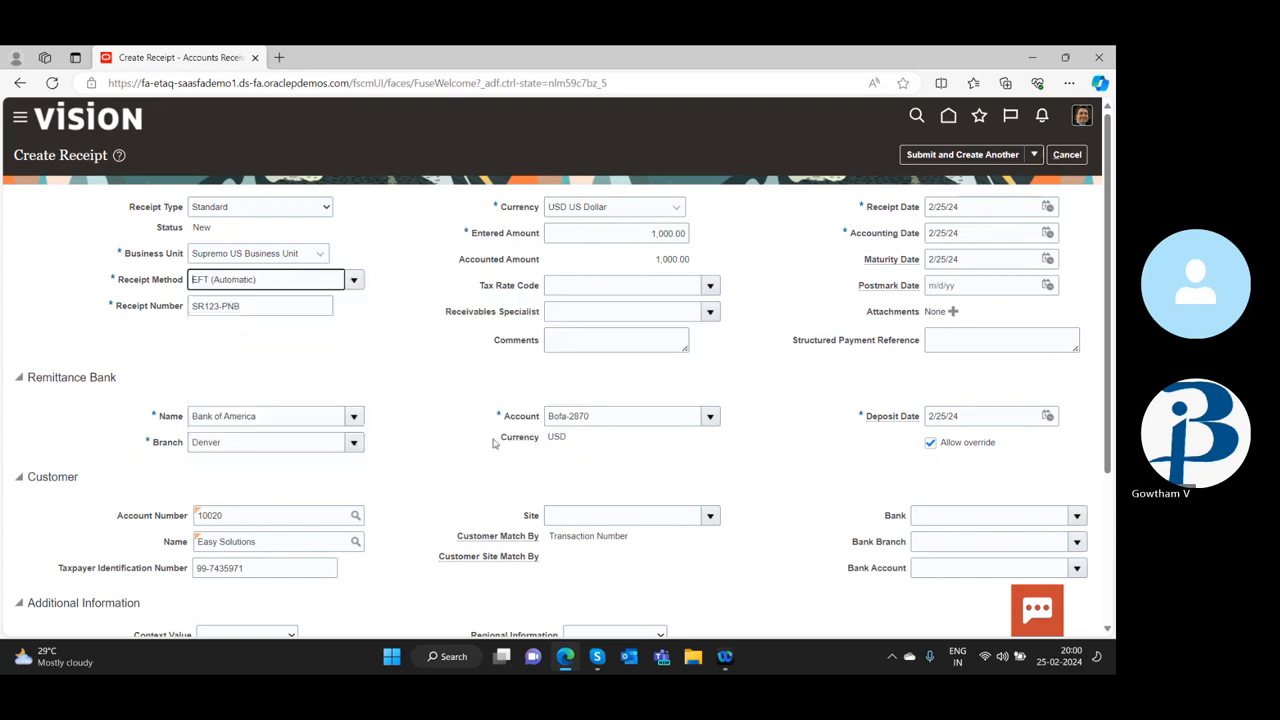
Delete the 210,000 transaction row from the remittance reference detail
{"action": "scroll", "coordinate": [492, 449], "scroll_direction": "down", "scroll_amount": 3}
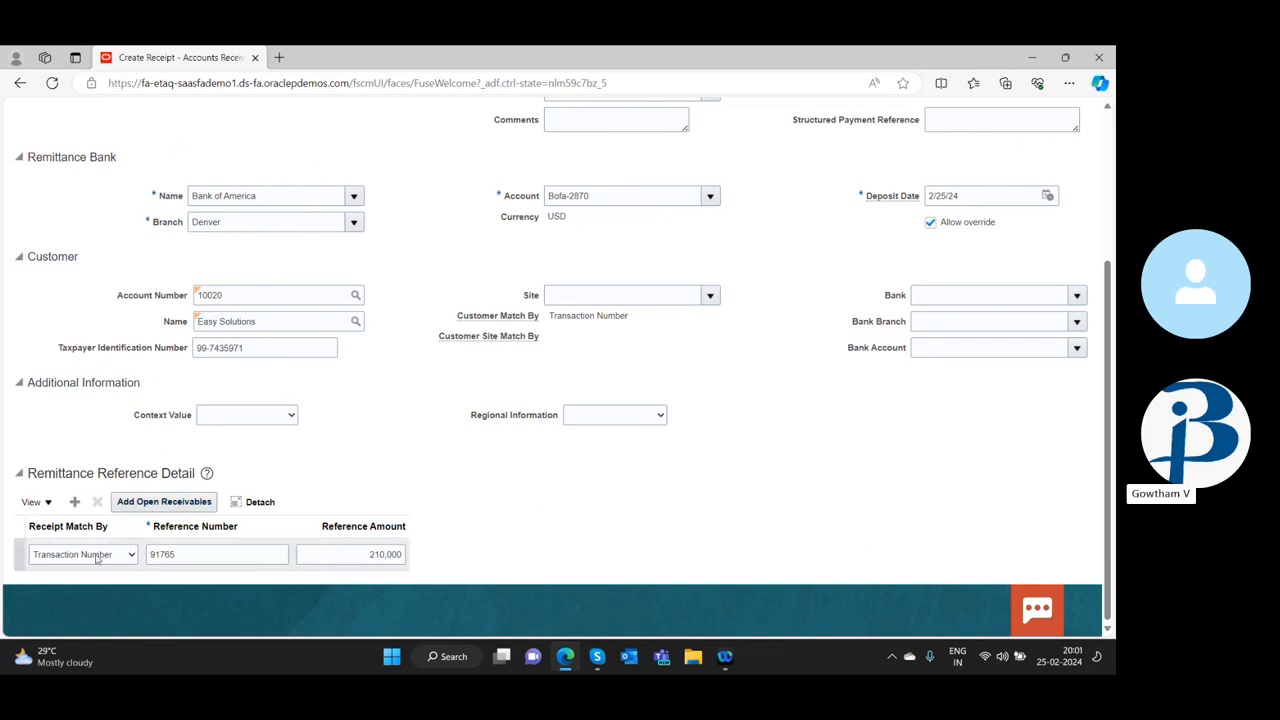
{"action": "left_click", "coordinate": [129, 555]}
{"action": "left_click", "coordinate": [130, 556]}
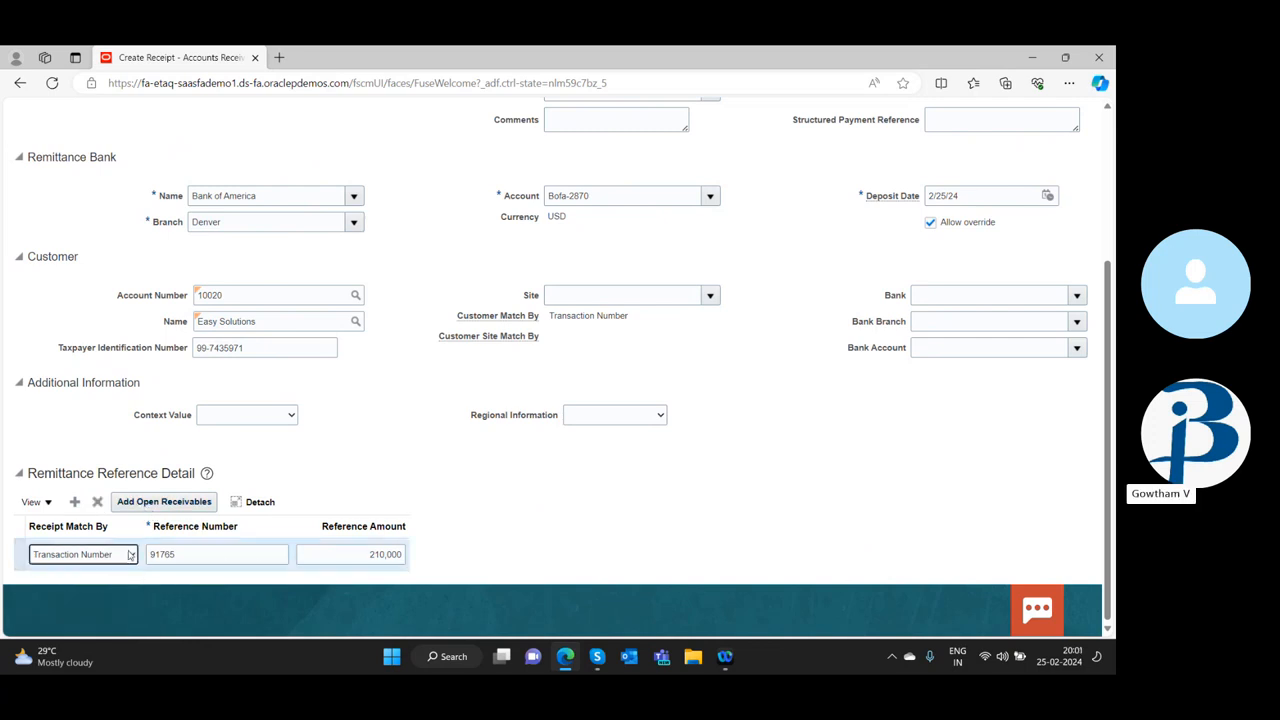
{"action": "left_click", "coordinate": [98, 503]}
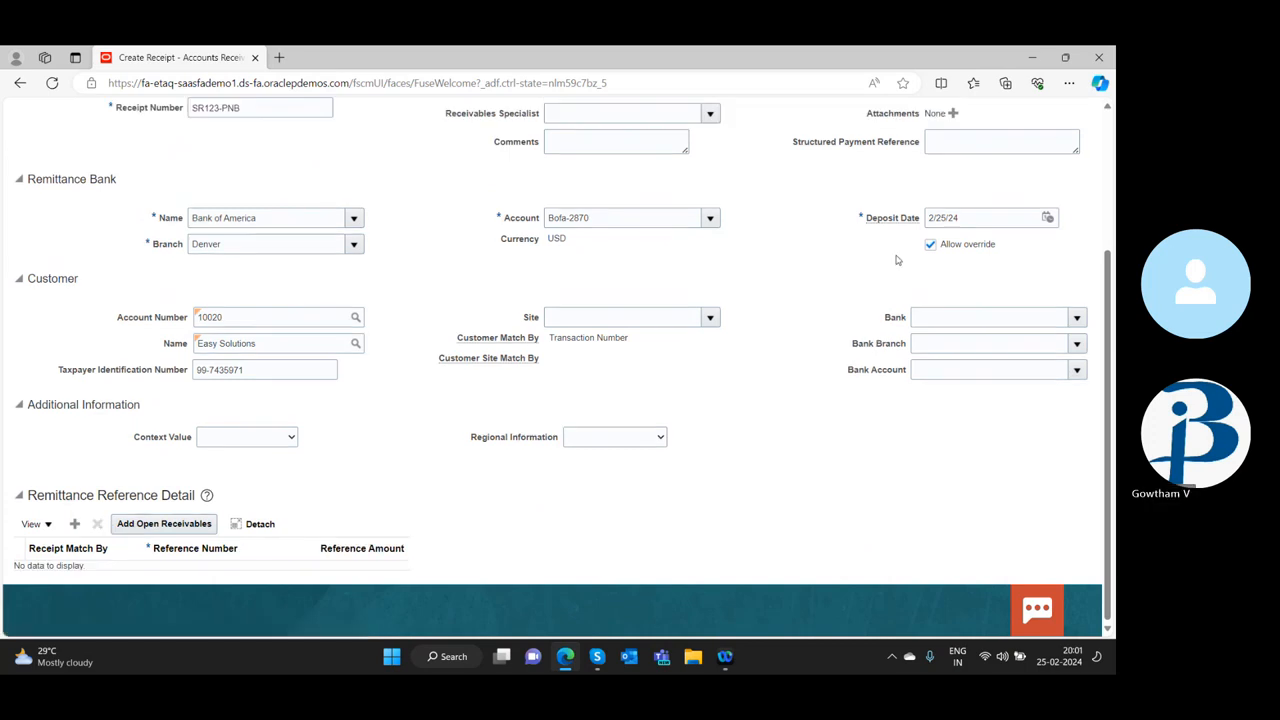
Try to submit the EFT receipt and create another one
{"action": "scroll", "coordinate": [878, 267], "scroll_direction": "up", "scroll_amount": 1}
{"action": "scroll", "coordinate": [878, 267], "scroll_direction": "up", "scroll_amount": 2}
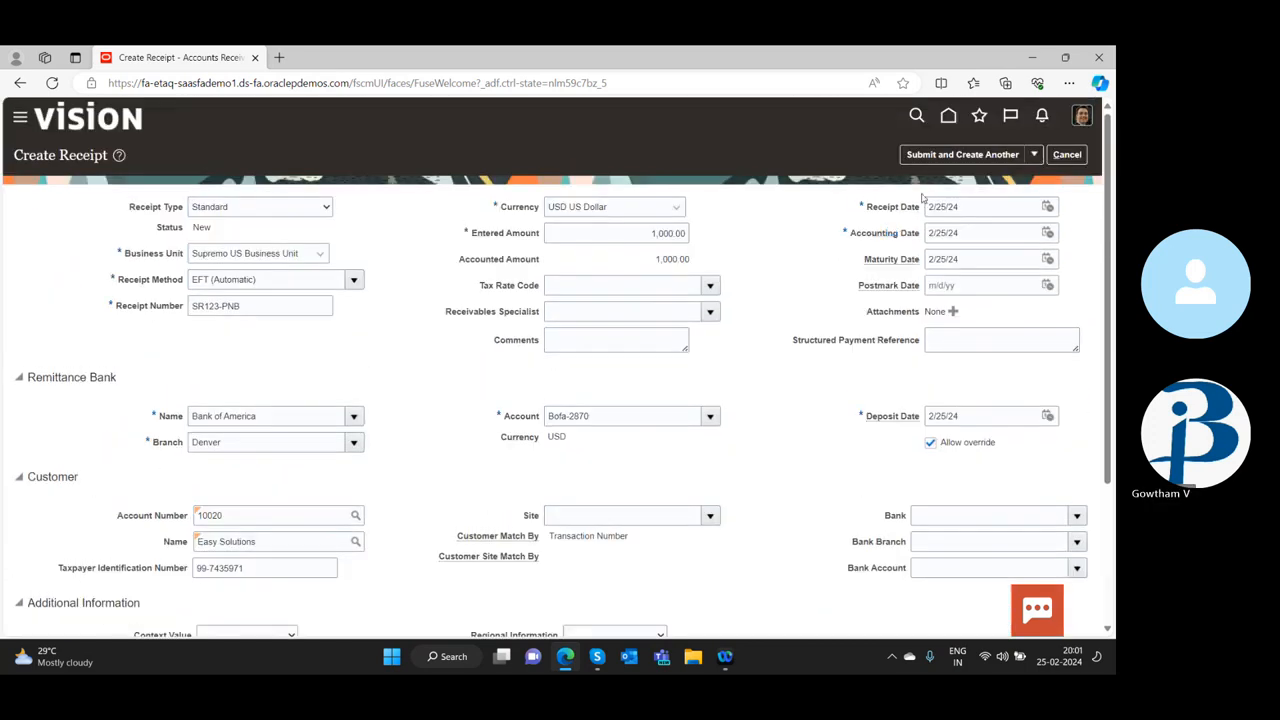
{"action": "left_click", "coordinate": [945, 158]}
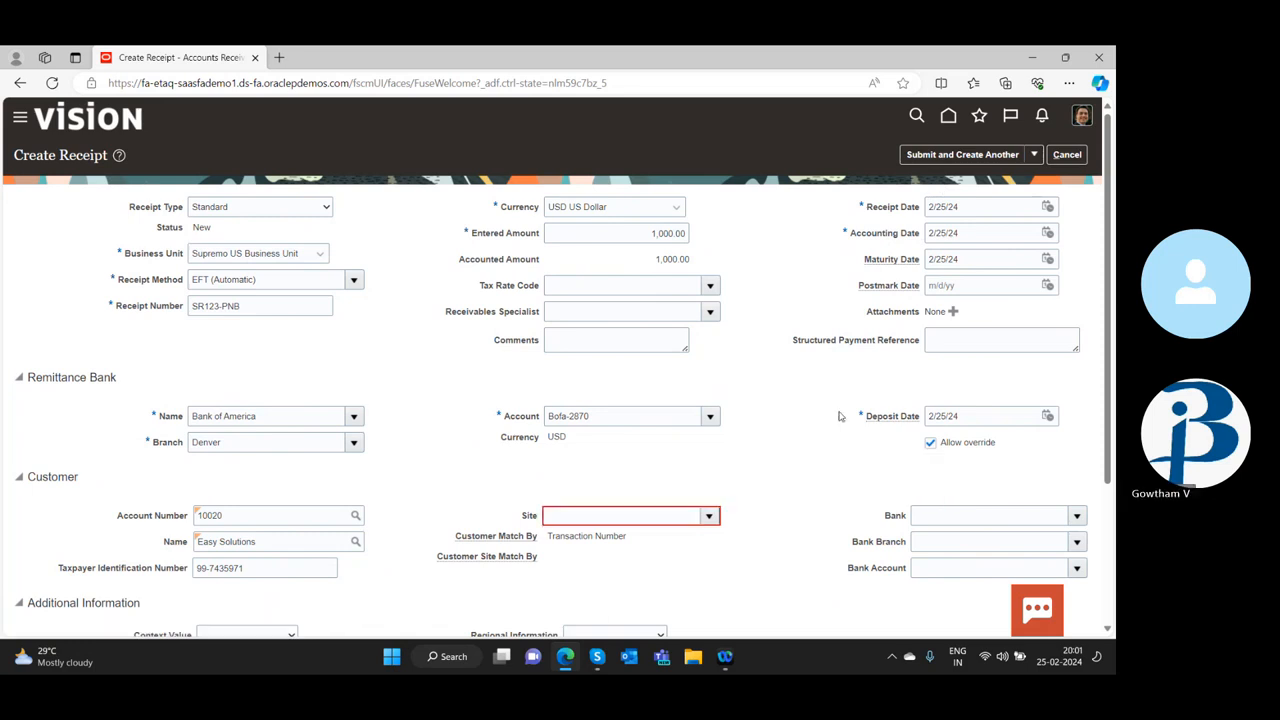
Set the customer site of the receipt to Solna
{"action": "scroll", "coordinate": [336, 425], "scroll_direction": "down", "scroll_amount": 2}
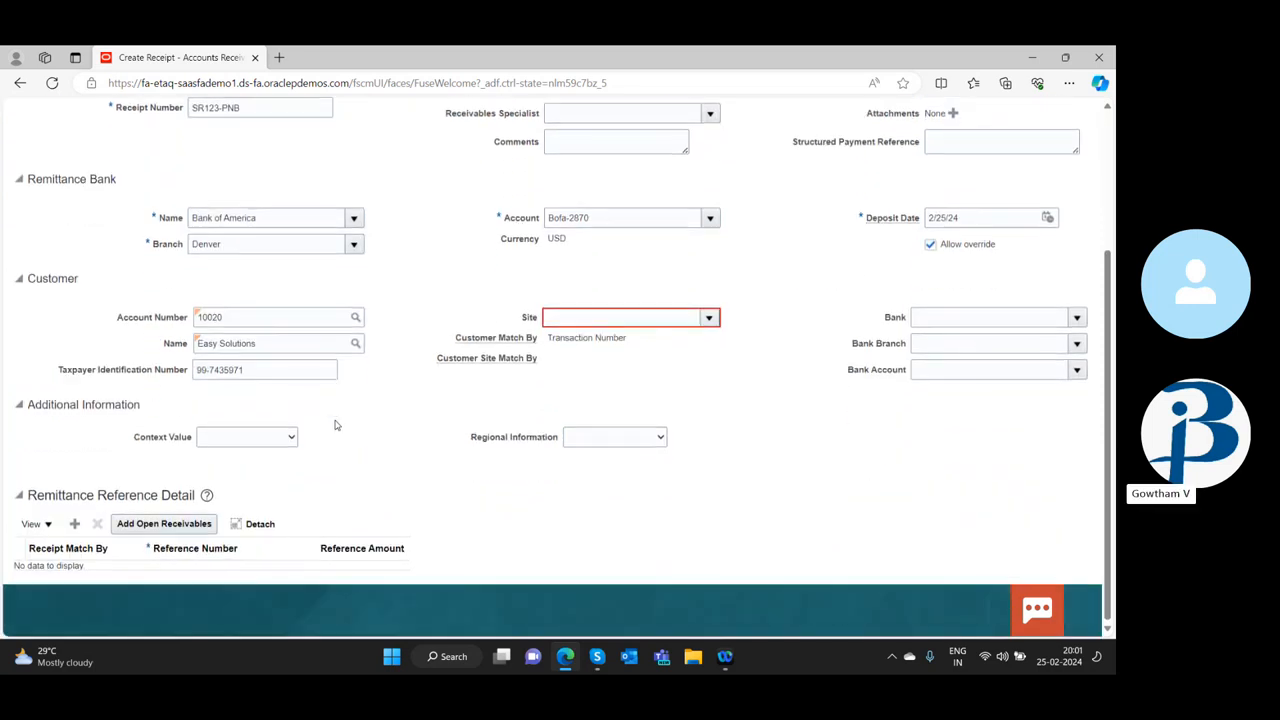
{"action": "left_click", "coordinate": [712, 318]}
{"action": "left_click", "coordinate": [349, 357]}
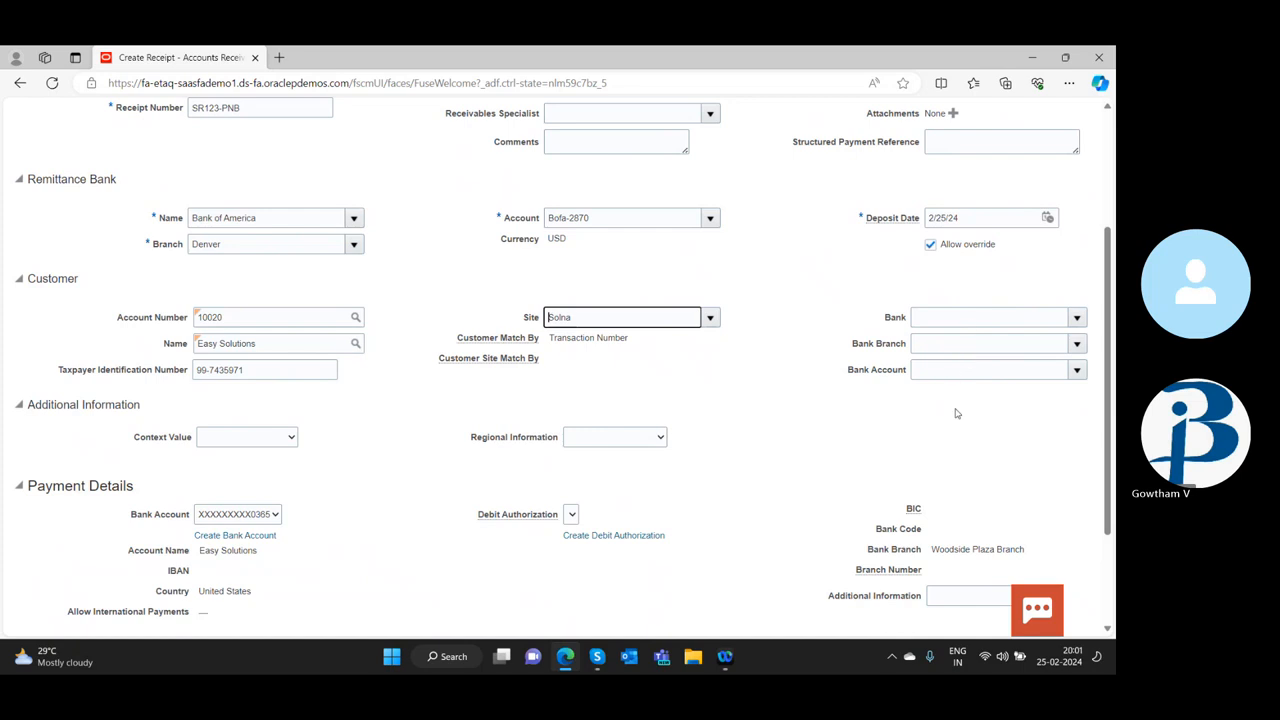
Submit the receipt with the Solna site and continue to its manual application
{"action": "scroll", "coordinate": [865, 300], "scroll_direction": "up", "scroll_amount": 3}
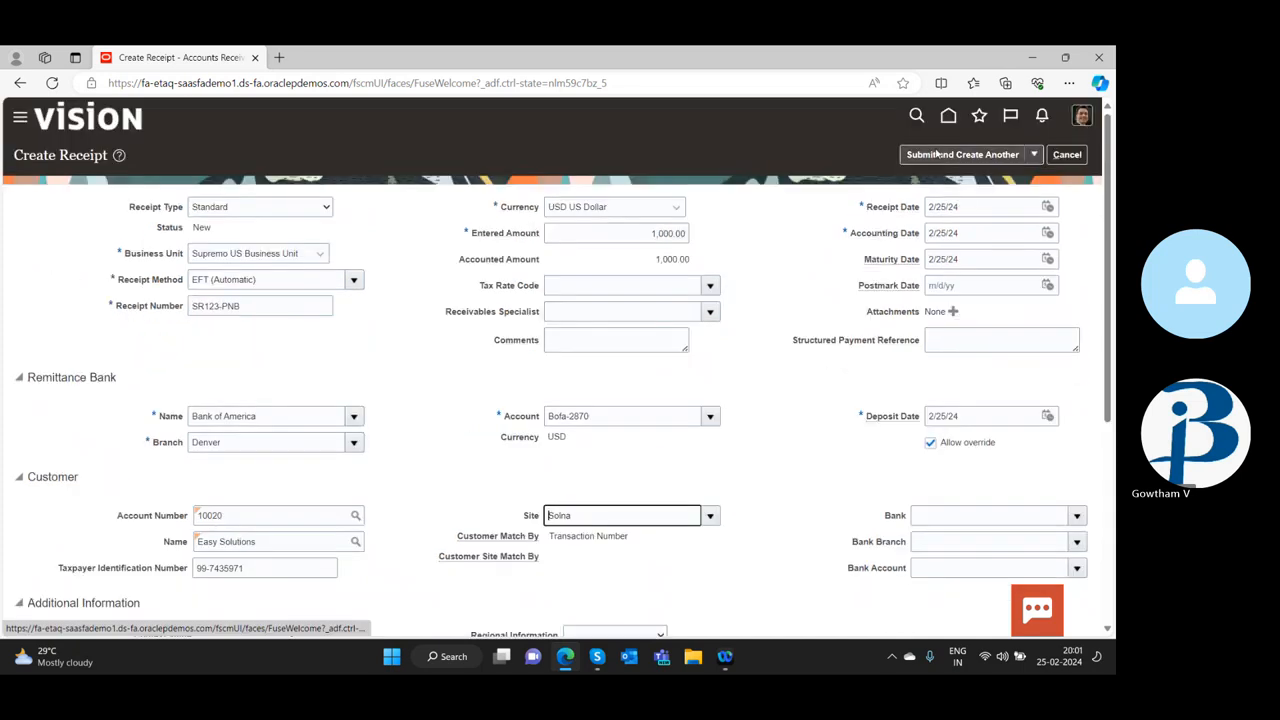
{"action": "left_click", "coordinate": [1034, 155]}
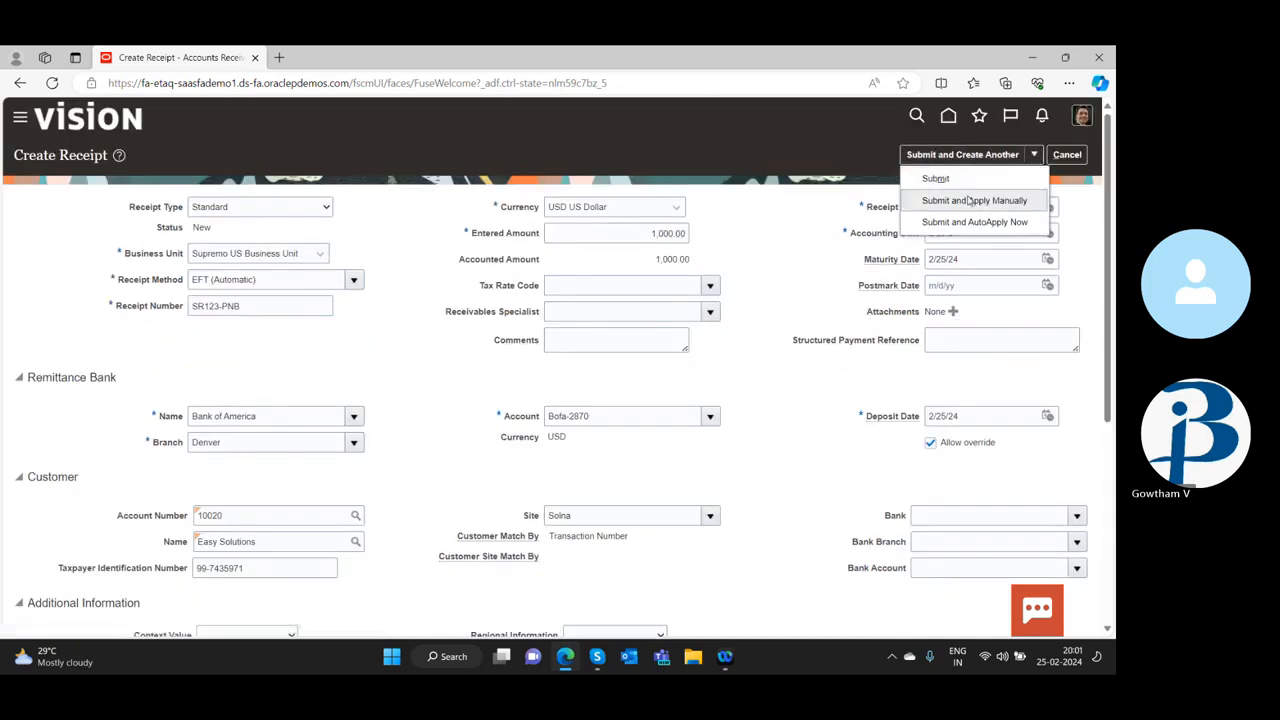
{"action": "left_click", "coordinate": [967, 196]}
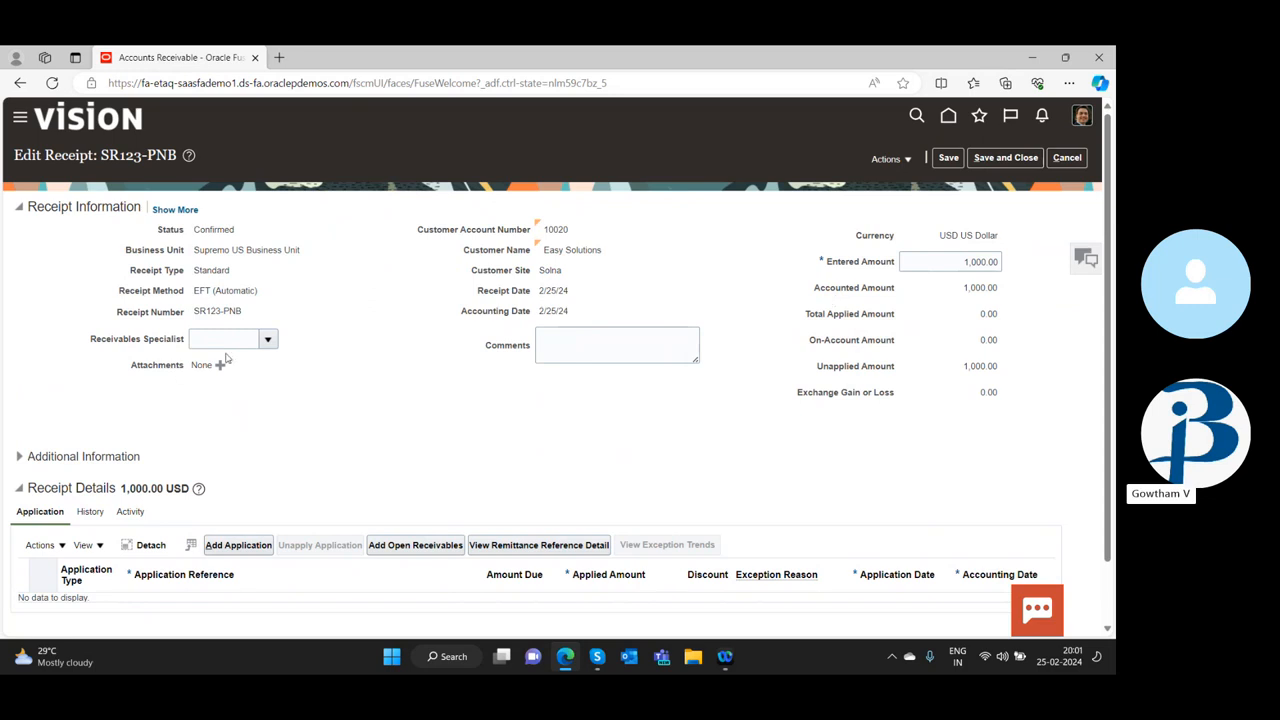
Add the comment "recd 1000" to the receipt and check its status
{"action": "scroll", "coordinate": [330, 427], "scroll_direction": "down", "scroll_amount": 1}
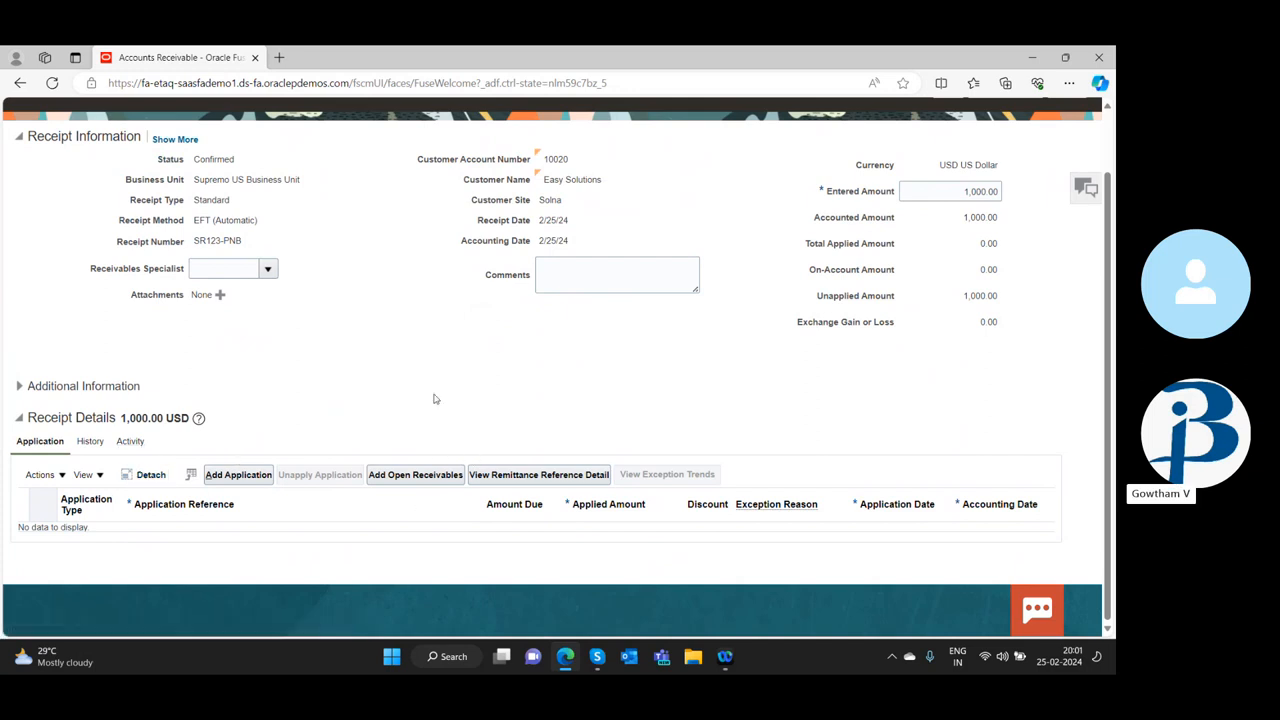
{"action": "scroll", "coordinate": [434, 399], "scroll_direction": "up", "scroll_amount": 1}
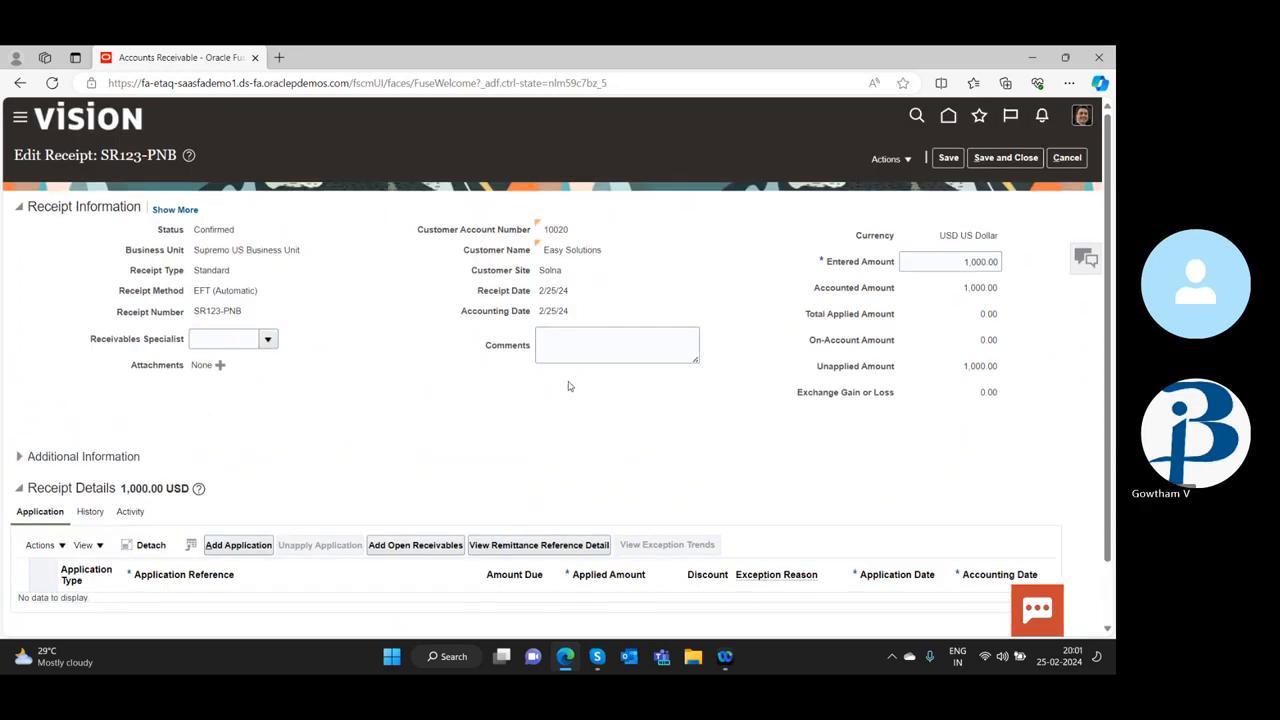
{"action": "left_click", "coordinate": [554, 344]}
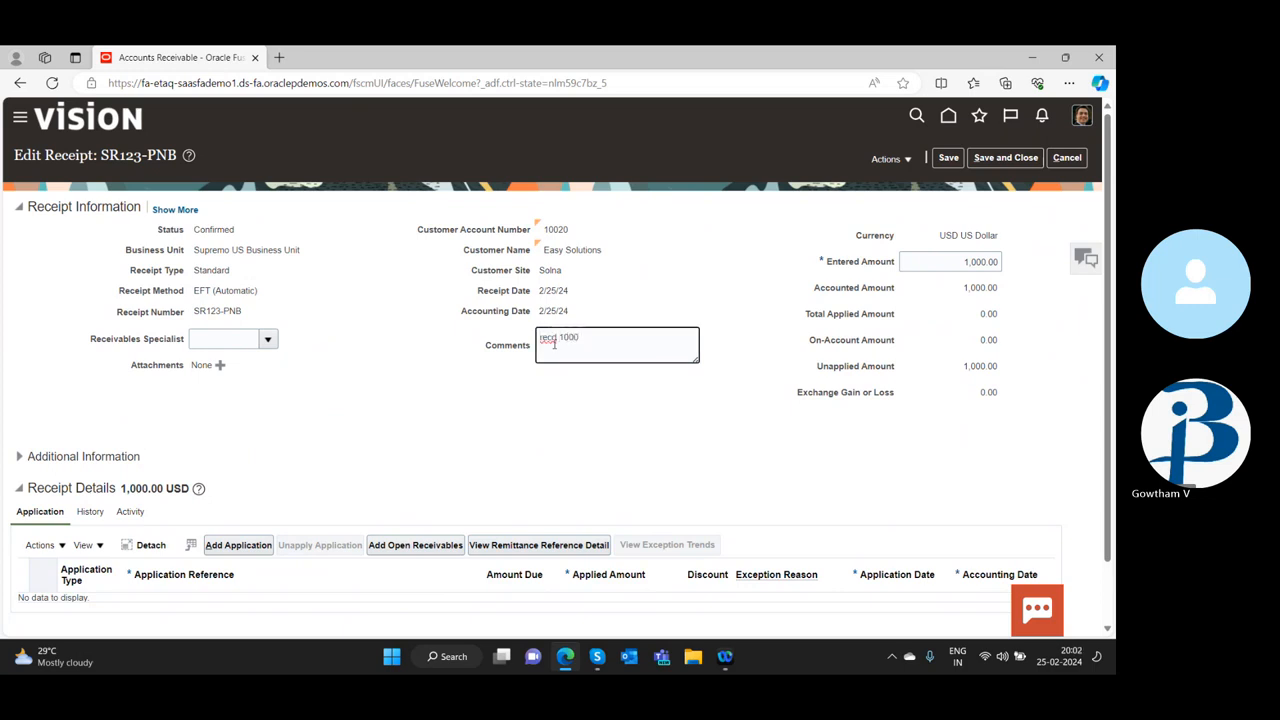
{"action": "left_click_drag", "start_coordinate": [194, 230], "coordinate": [238, 230]}
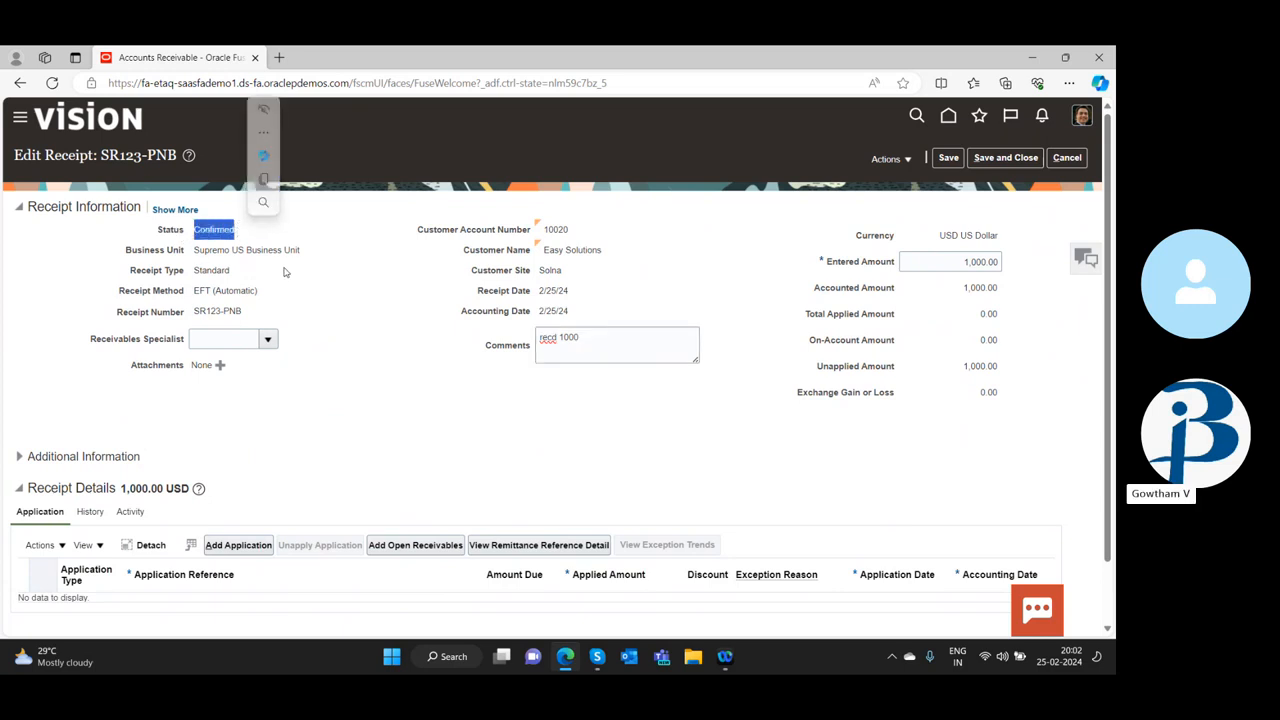
{"action": "left_click", "coordinate": [170, 242]}
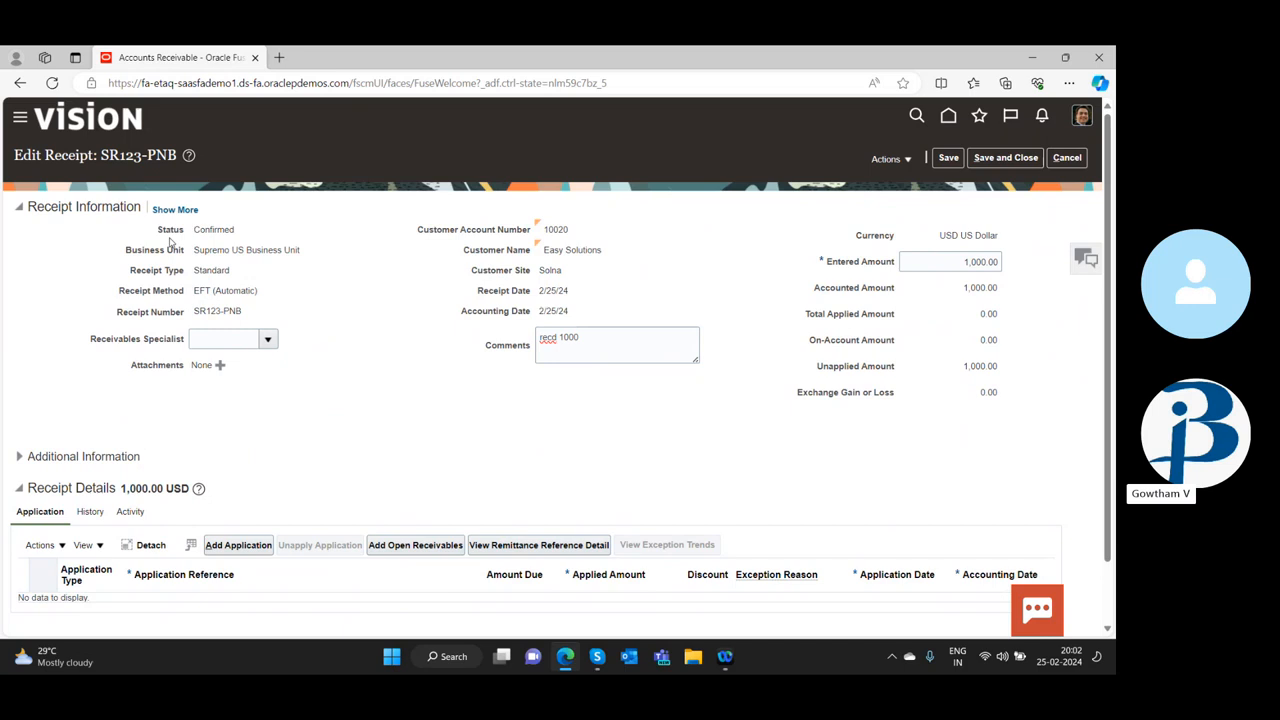
{"action": "scroll", "coordinate": [376, 450], "scroll_direction": "down", "scroll_amount": 1}
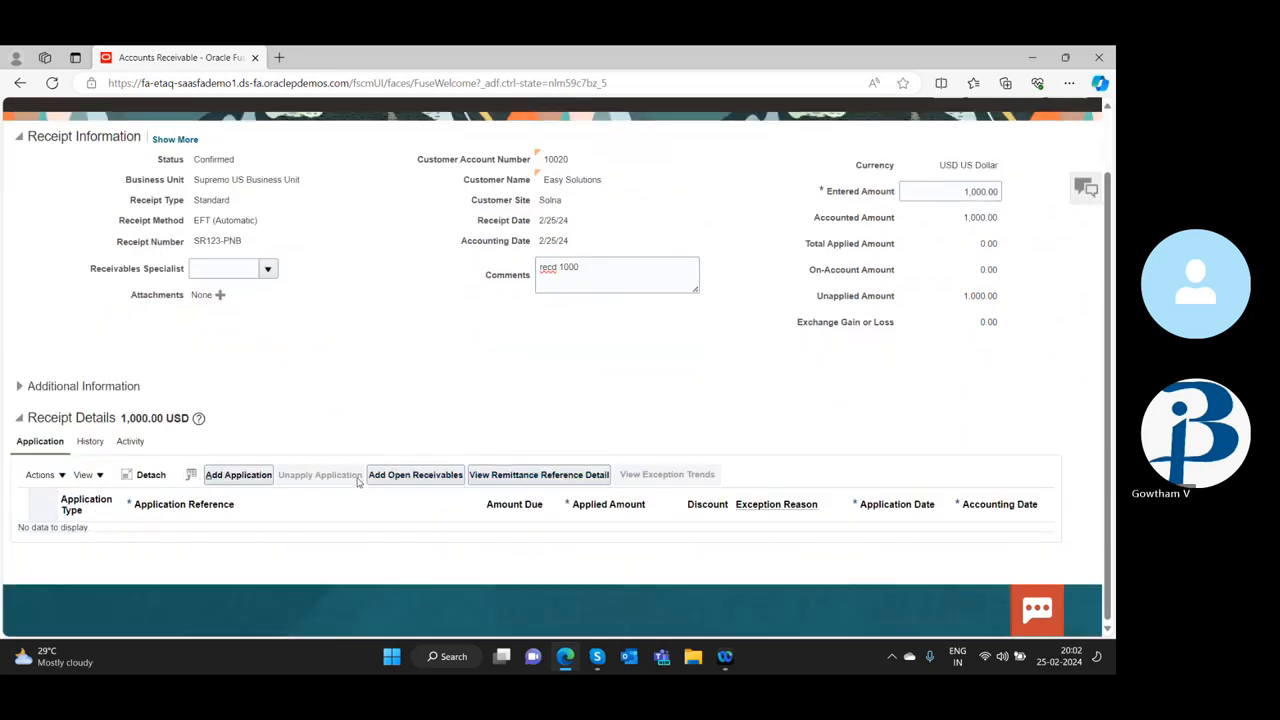
{"action": "left_click", "coordinate": [402, 476]}
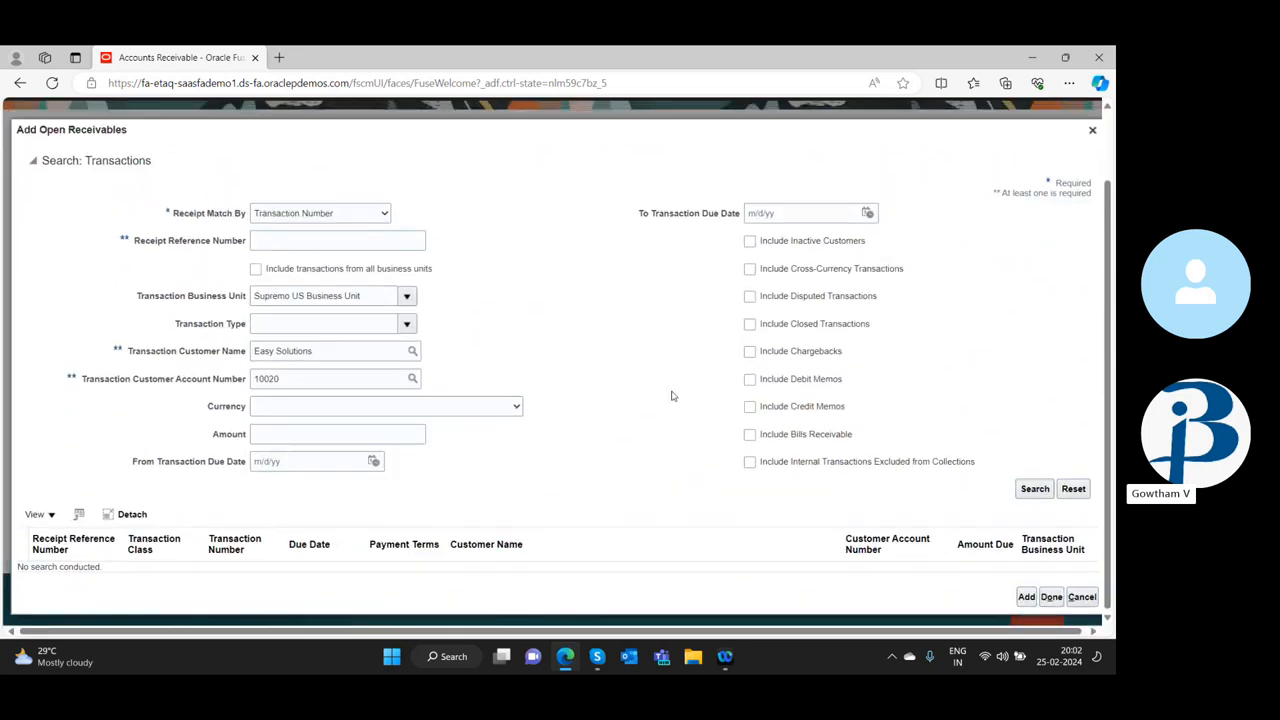
{"action": "left_click", "coordinate": [1051, 596]}
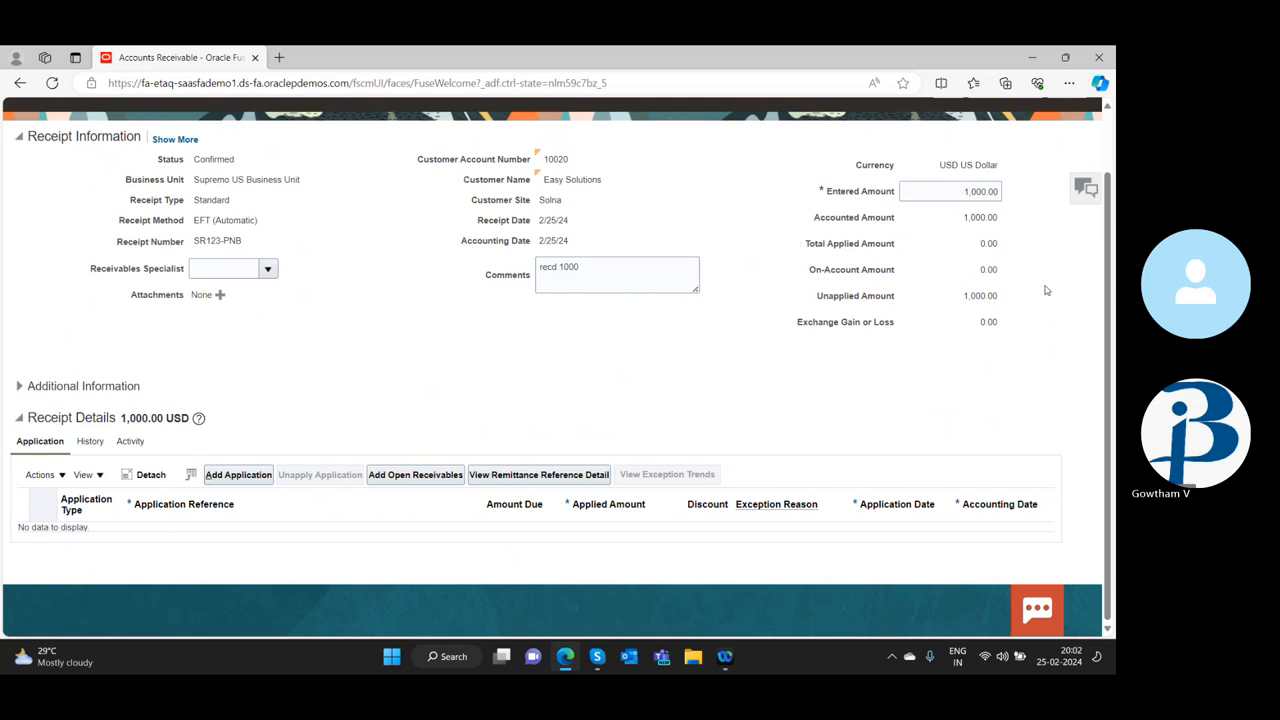
Check the receipt's unapplied amount and open the search for open receivables to apply
{"action": "left_click_drag", "start_coordinate": [960, 297], "coordinate": [993, 297]}
{"action": "left_click", "coordinate": [1001, 300]}
{"action": "left_click", "coordinate": [410, 476]}
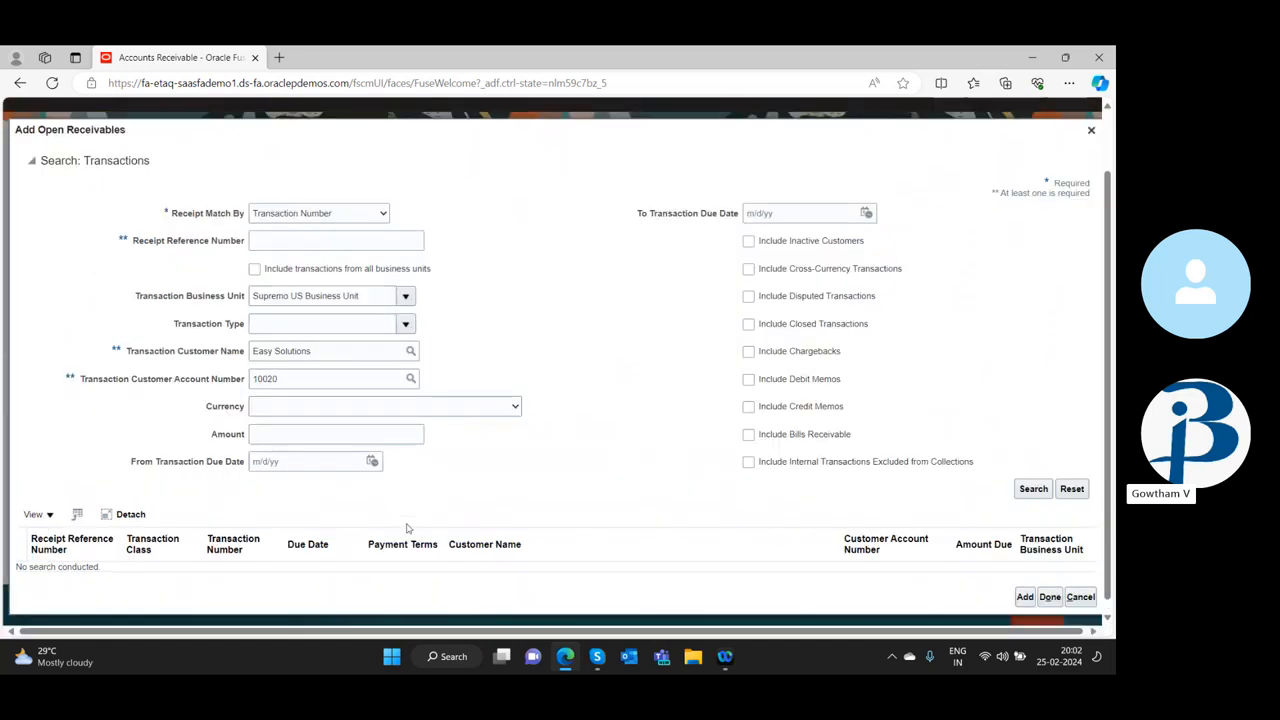
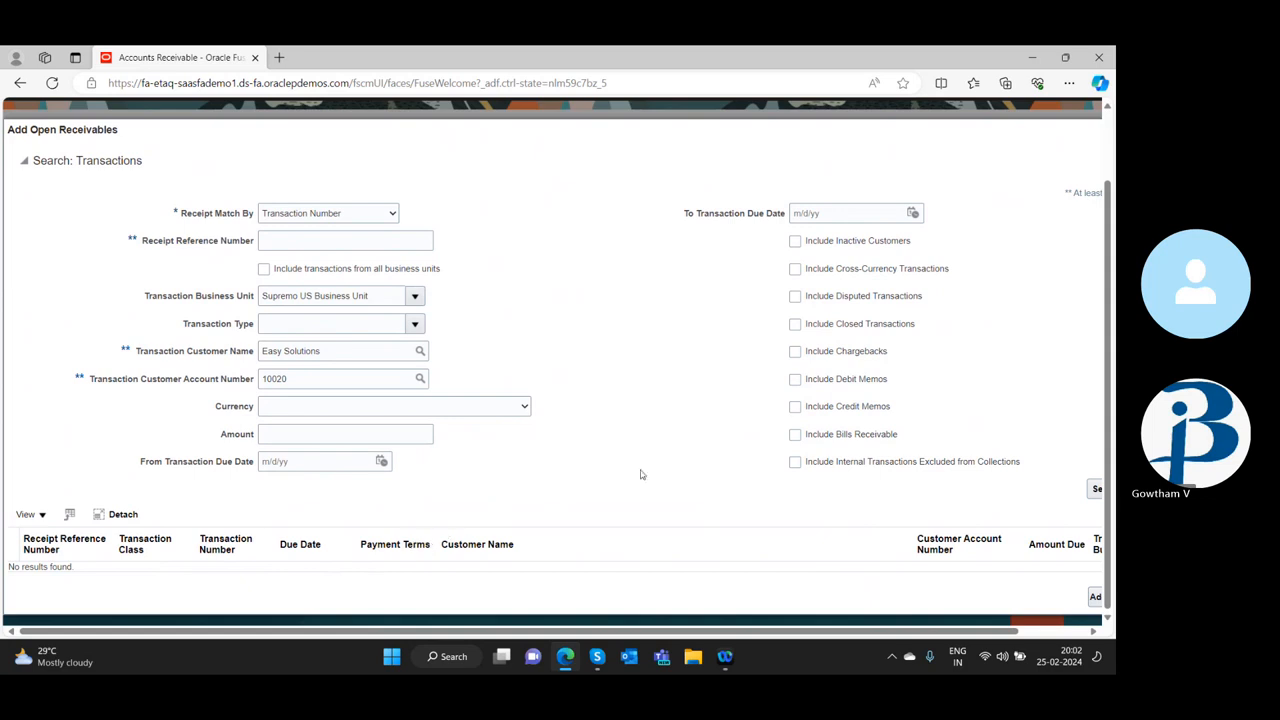
Review the search criteria for open receivables and close the search without adding any transaction
{"action": "scroll", "coordinate": [602, 421], "scroll_direction": "up", "scroll_amount": 1}
{"action": "scroll", "coordinate": [600, 421], "scroll_direction": "down", "scroll_amount": 1}
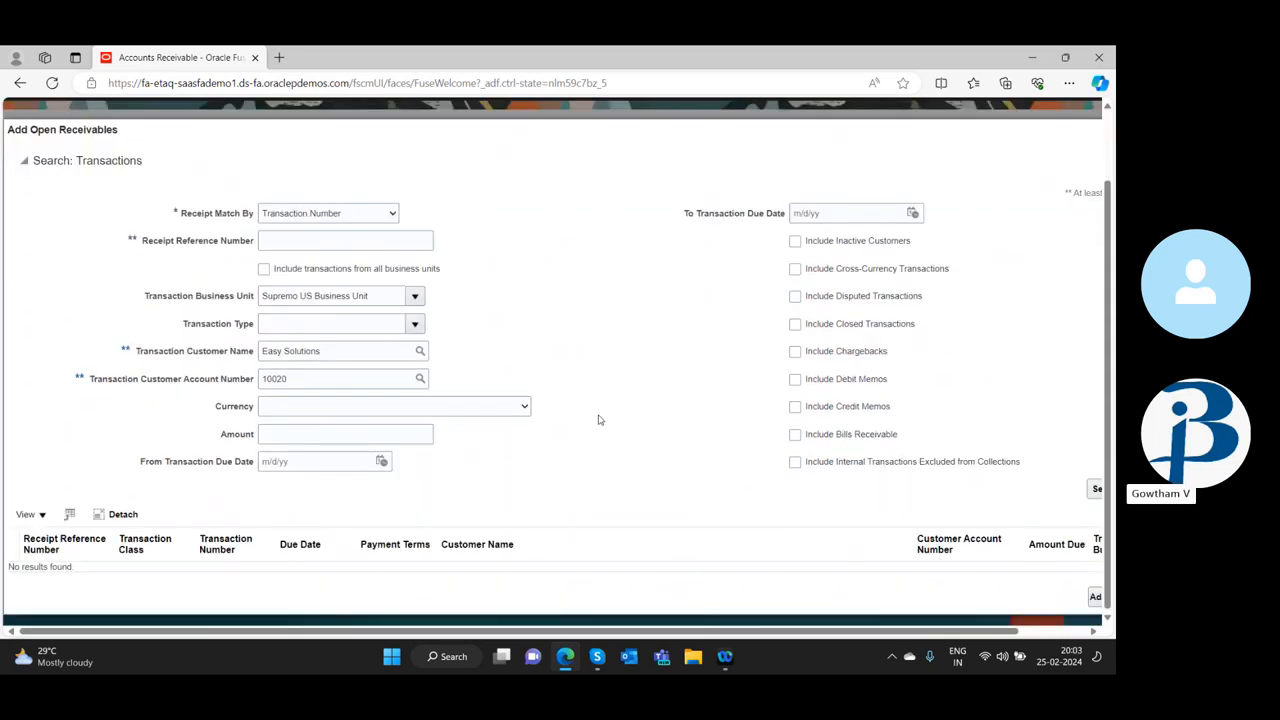
{"action": "scroll", "coordinate": [600, 423], "scroll_direction": "up", "scroll_amount": 1}
{"action": "scroll", "coordinate": [600, 424], "scroll_direction": "down", "scroll_amount": 1}
{"action": "left_click", "coordinate": [1066, 632]}
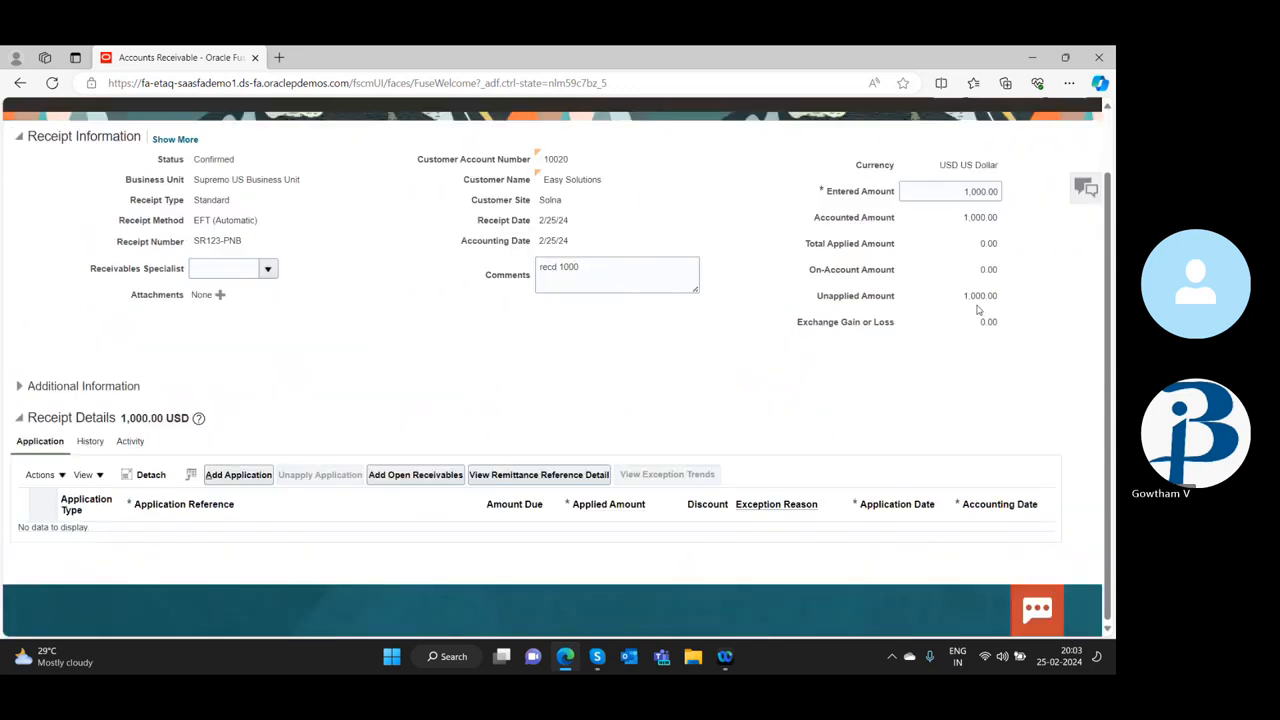
Compare the receipt's unapplied and on-account amounts and expand its additional information
{"action": "left_click_drag", "start_coordinate": [960, 296], "coordinate": [990, 298]}
{"action": "left_click", "coordinate": [980, 296]}
{"action": "left_click_drag", "start_coordinate": [988, 270], "coordinate": [1000, 270]}
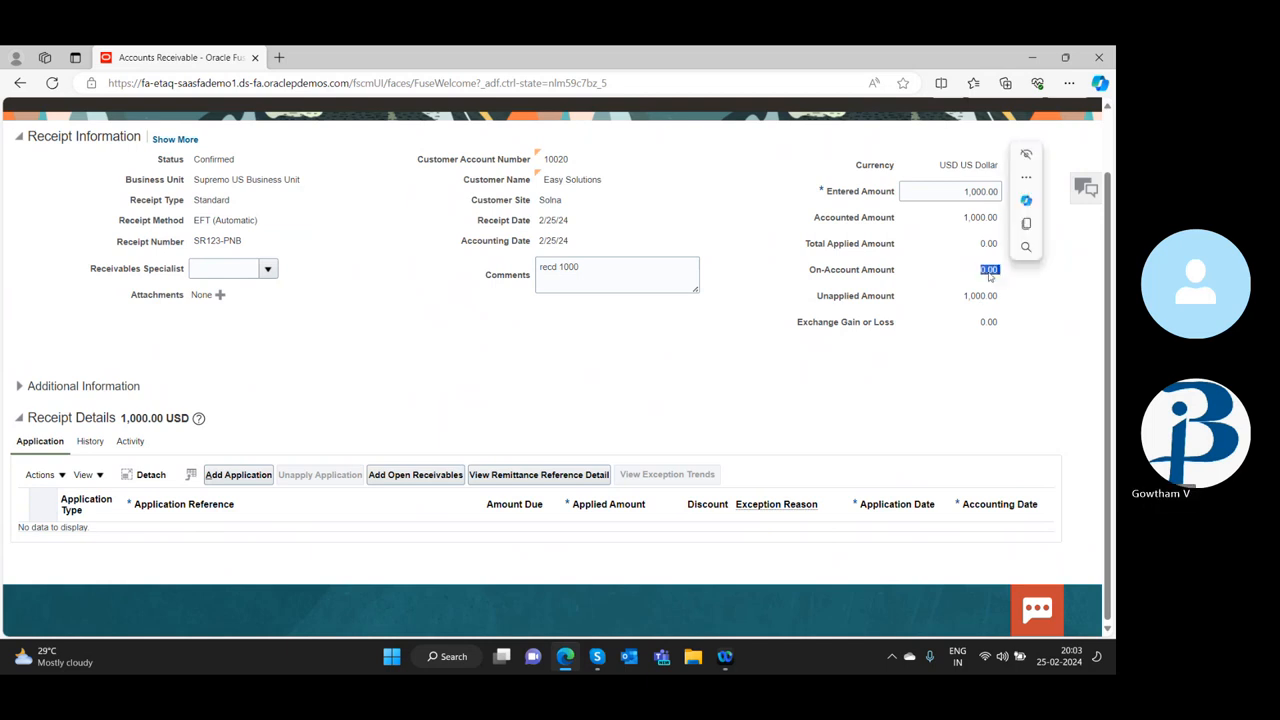
{"action": "left_click", "coordinate": [19, 386]}
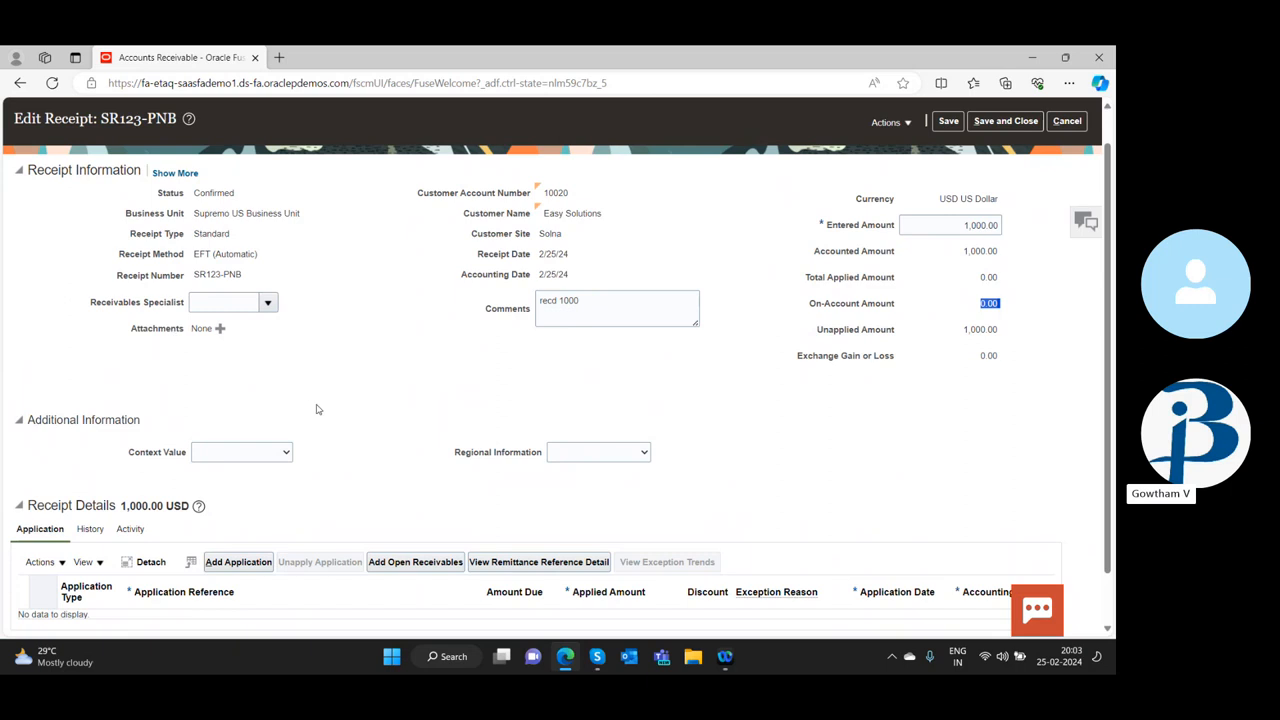
{"action": "scroll", "coordinate": [318, 408], "scroll_direction": "down", "scroll_amount": 1}
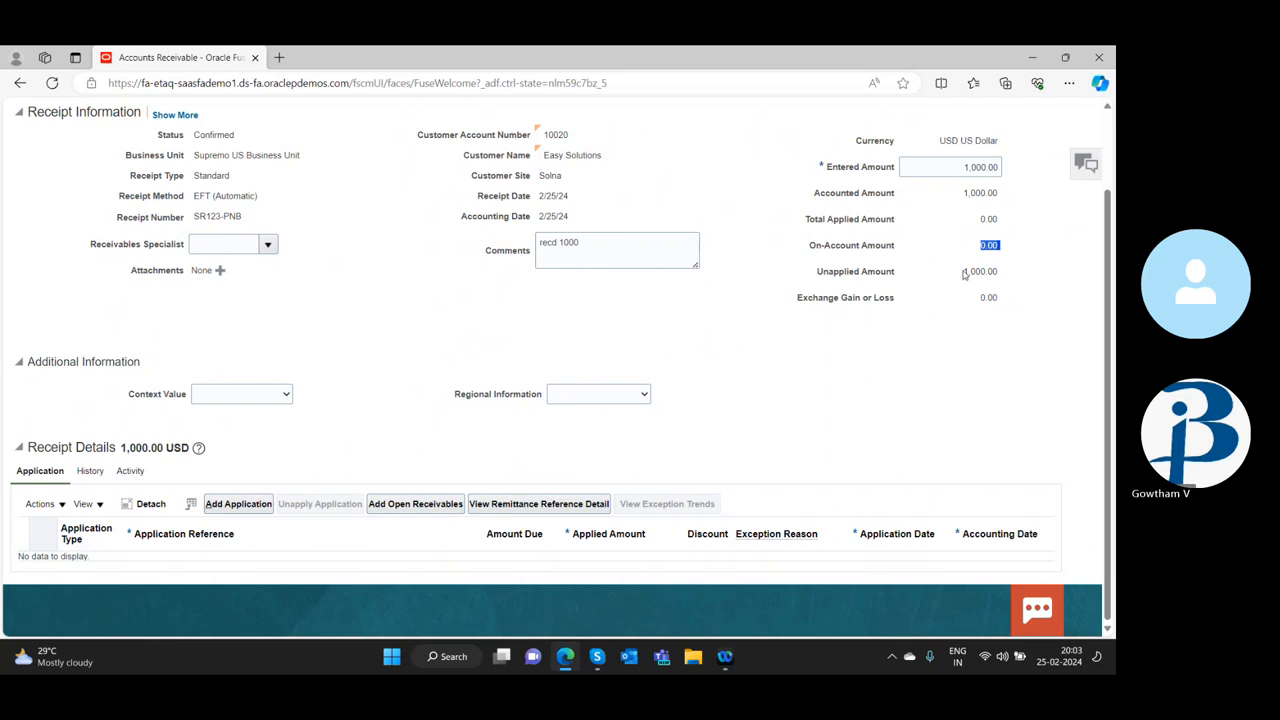
{"action": "left_click_drag", "start_coordinate": [964, 274], "coordinate": [999, 271]}
{"action": "left_click", "coordinate": [982, 260]}
{"action": "double_click", "coordinate": [982, 245]}
{"action": "left_click", "coordinate": [1049, 294]}
{"action": "left_click", "coordinate": [1090, 165]}
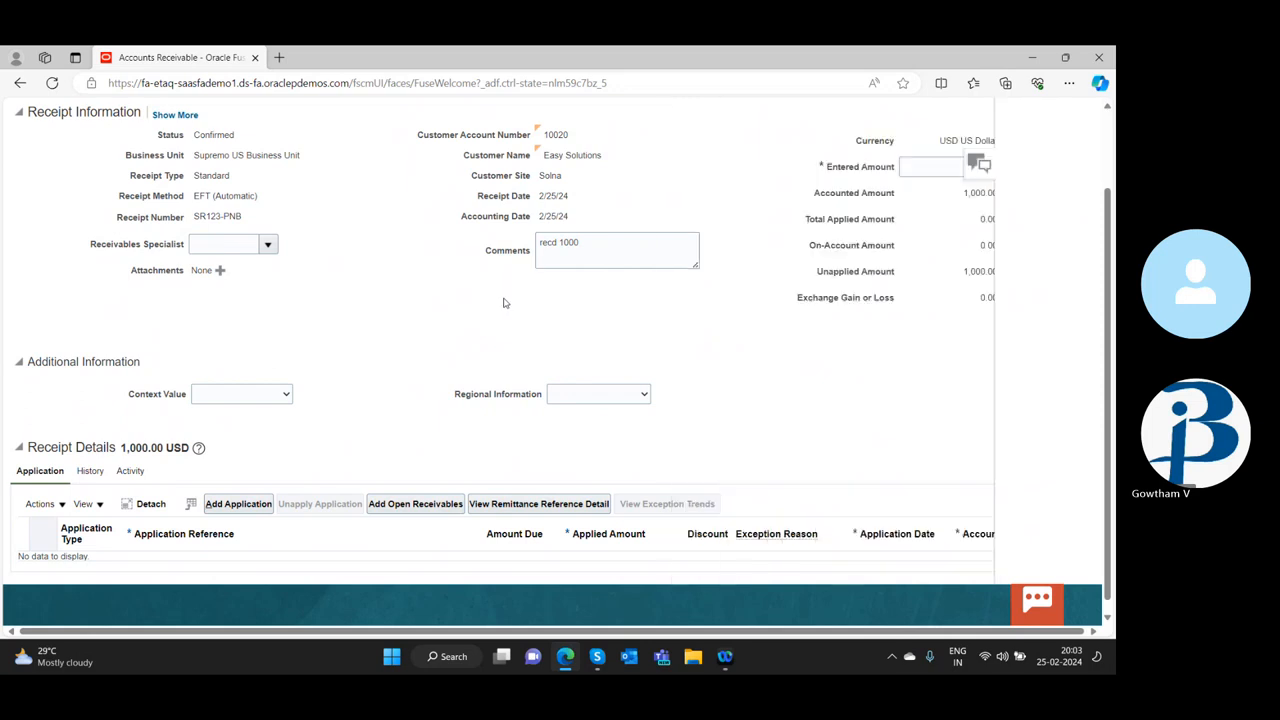
Add a new application line of type Transaction to the receipt details
{"action": "scroll", "coordinate": [540, 363], "scroll_direction": "up", "scroll_amount": 2}
{"action": "scroll", "coordinate": [538, 363], "scroll_direction": "down", "scroll_amount": 1}
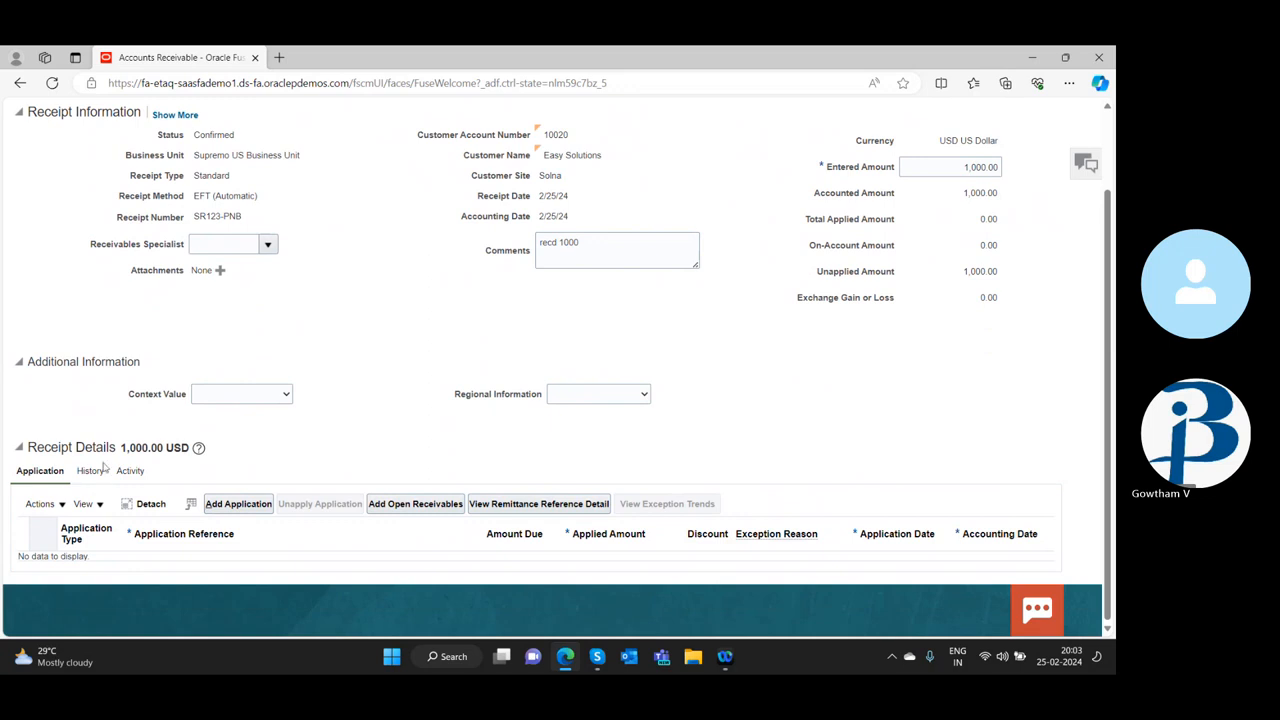
{"action": "left_click", "coordinate": [40, 504]}
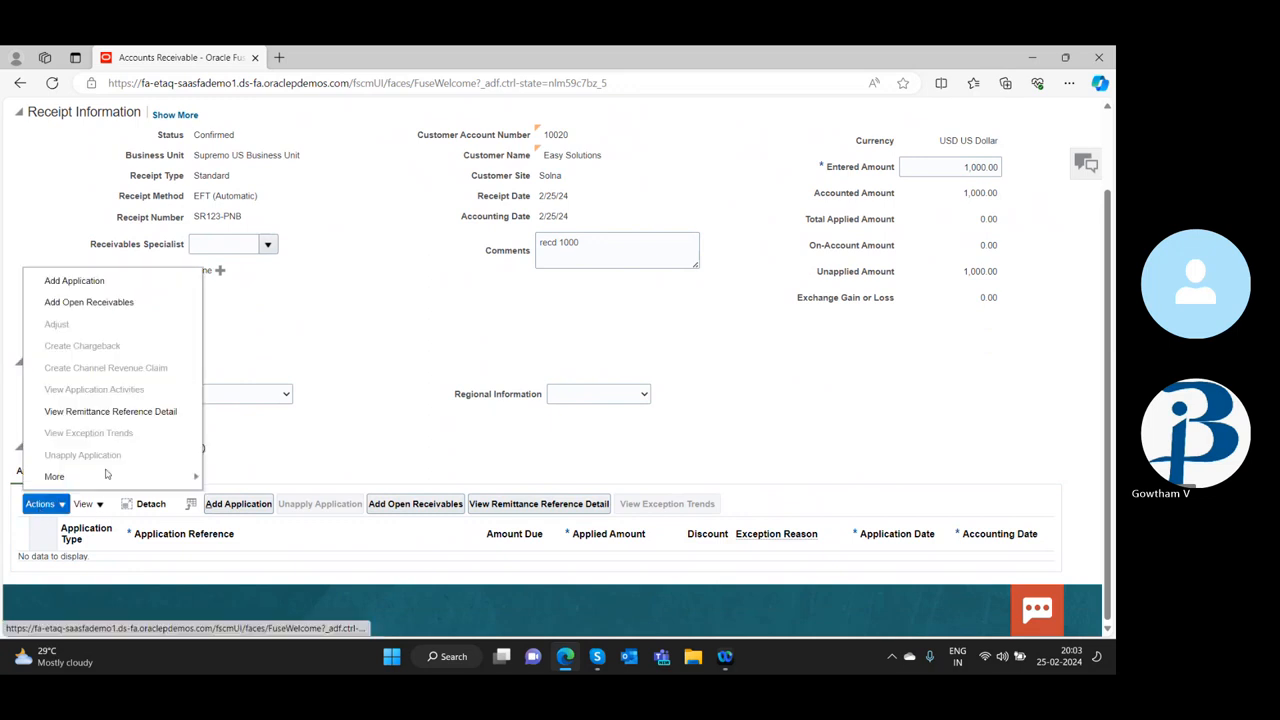
{"action": "left_click", "coordinate": [240, 503]}
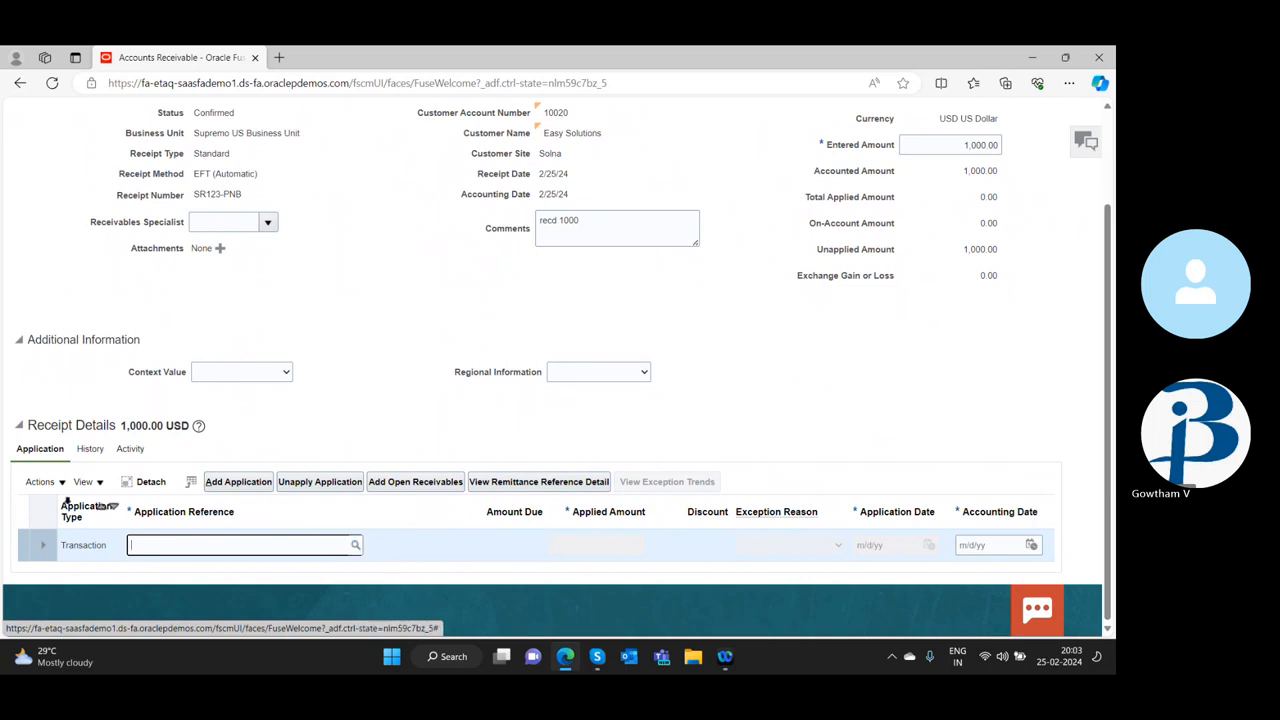
Examine the receipt's on-account amount against its unapplied amount and look over the application line
{"action": "scroll", "coordinate": [405, 430], "scroll_direction": "up", "scroll_amount": 3}
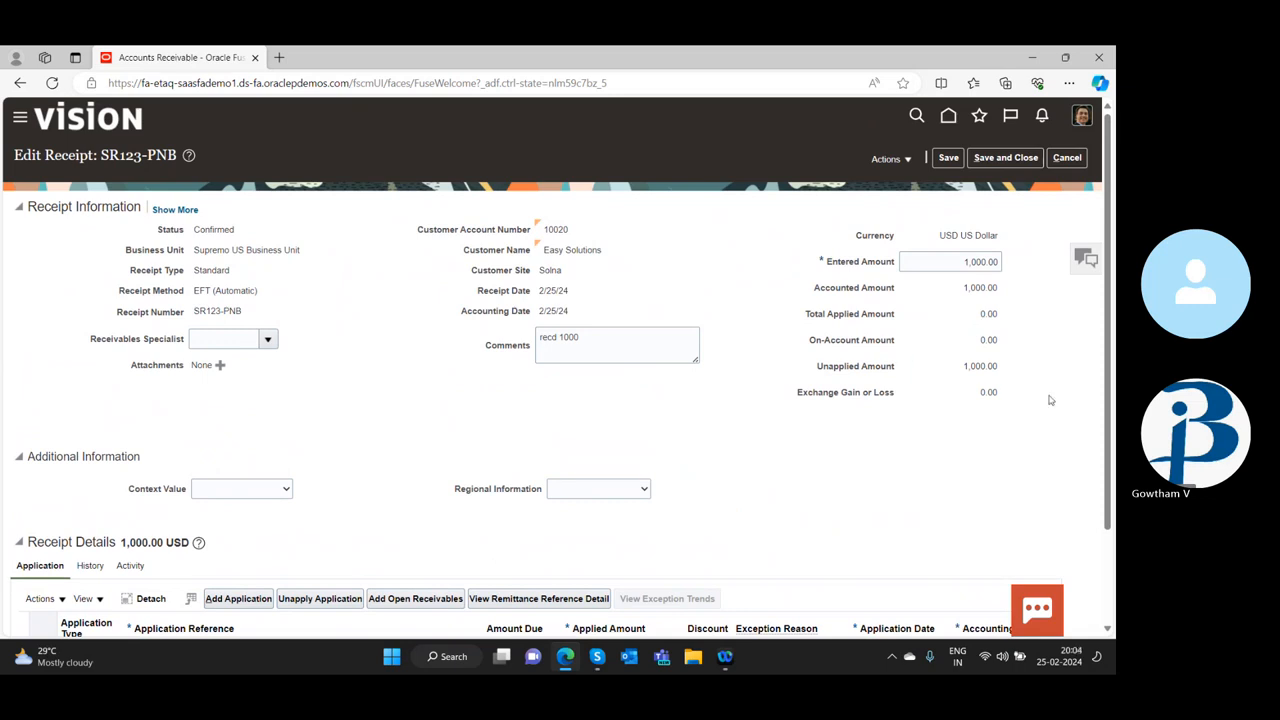
{"action": "double_click", "coordinate": [970, 366]}
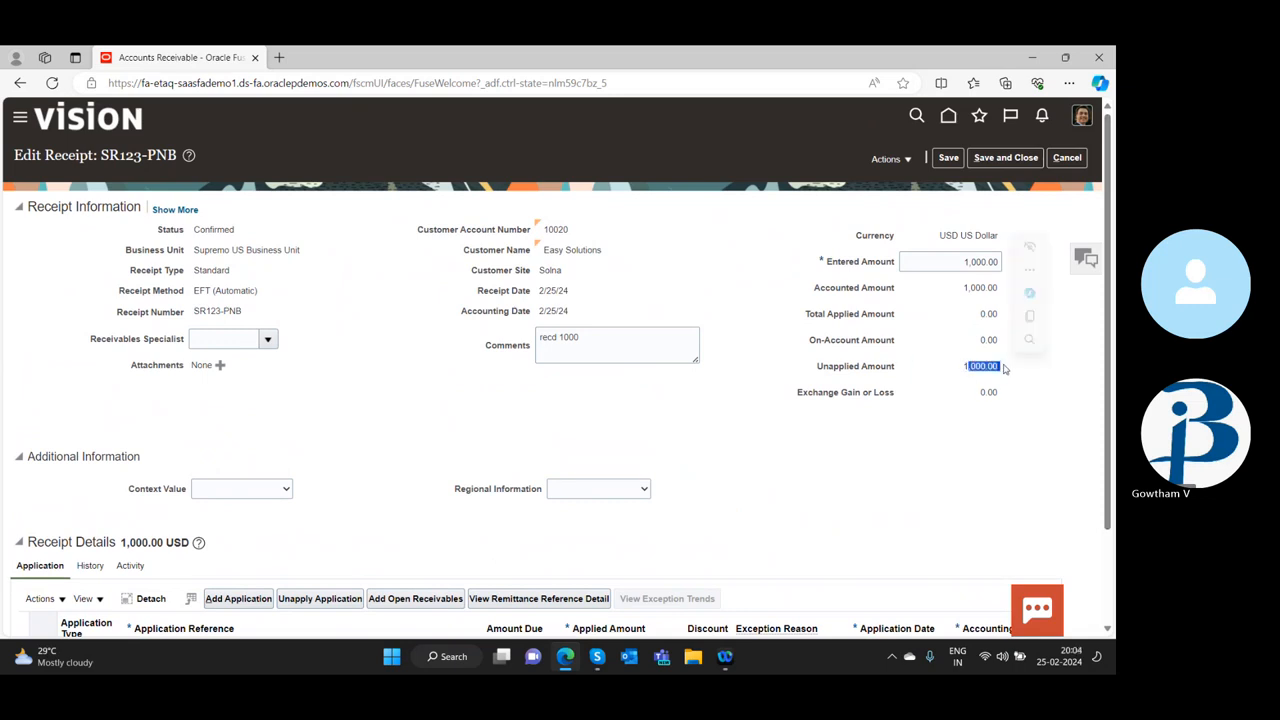
{"action": "left_click", "coordinate": [959, 367]}
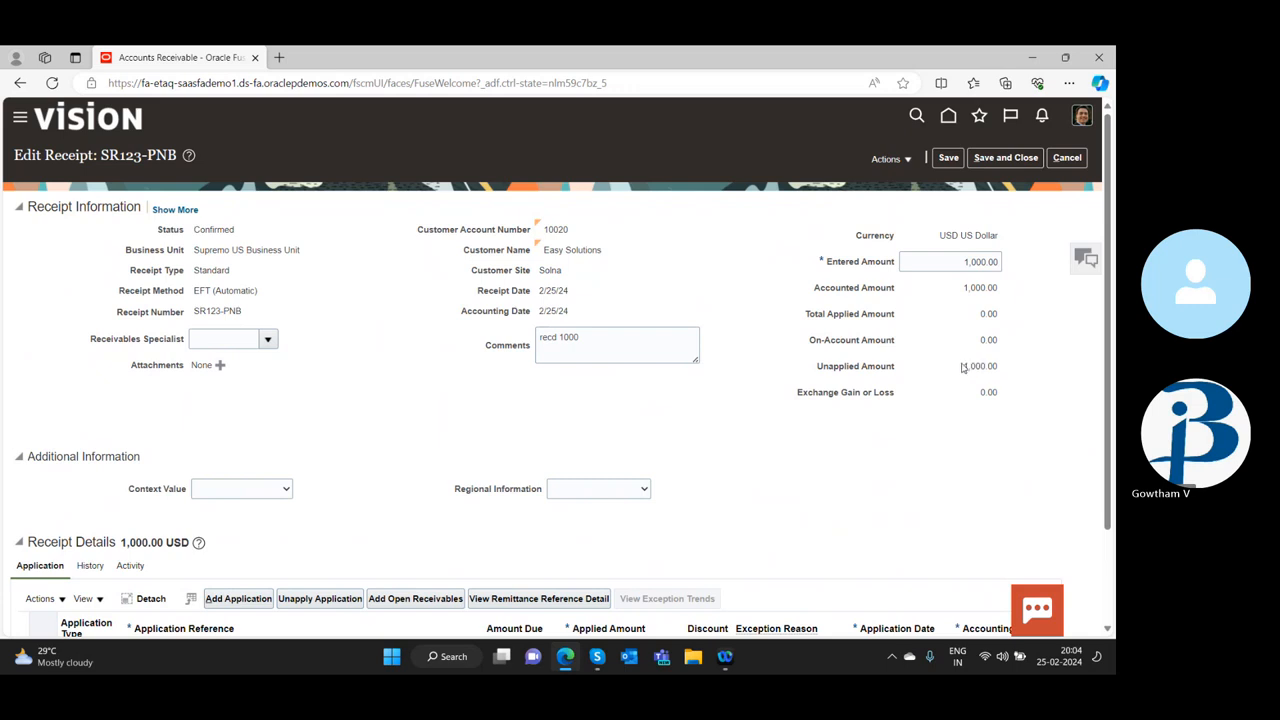
{"action": "double_click", "coordinate": [966, 366]}
{"action": "left_click_drag", "start_coordinate": [980, 343], "coordinate": [1001, 343]}
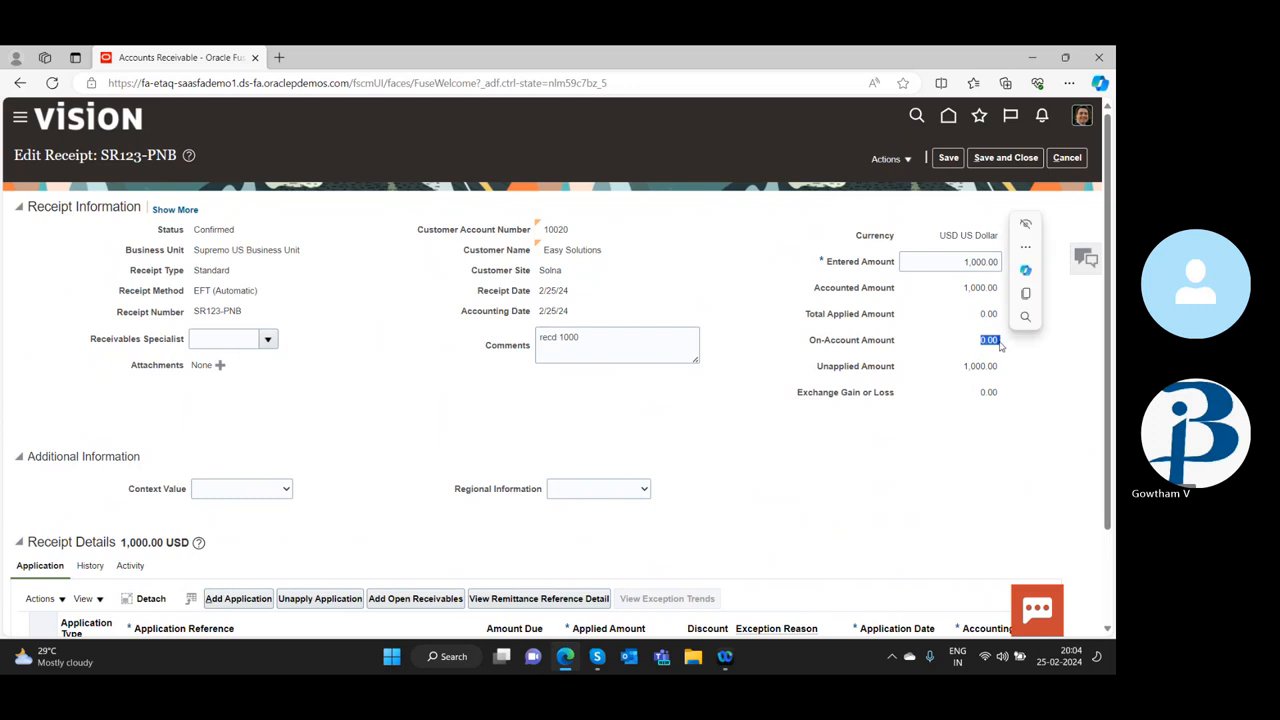
{"action": "left_click", "coordinate": [1008, 344]}
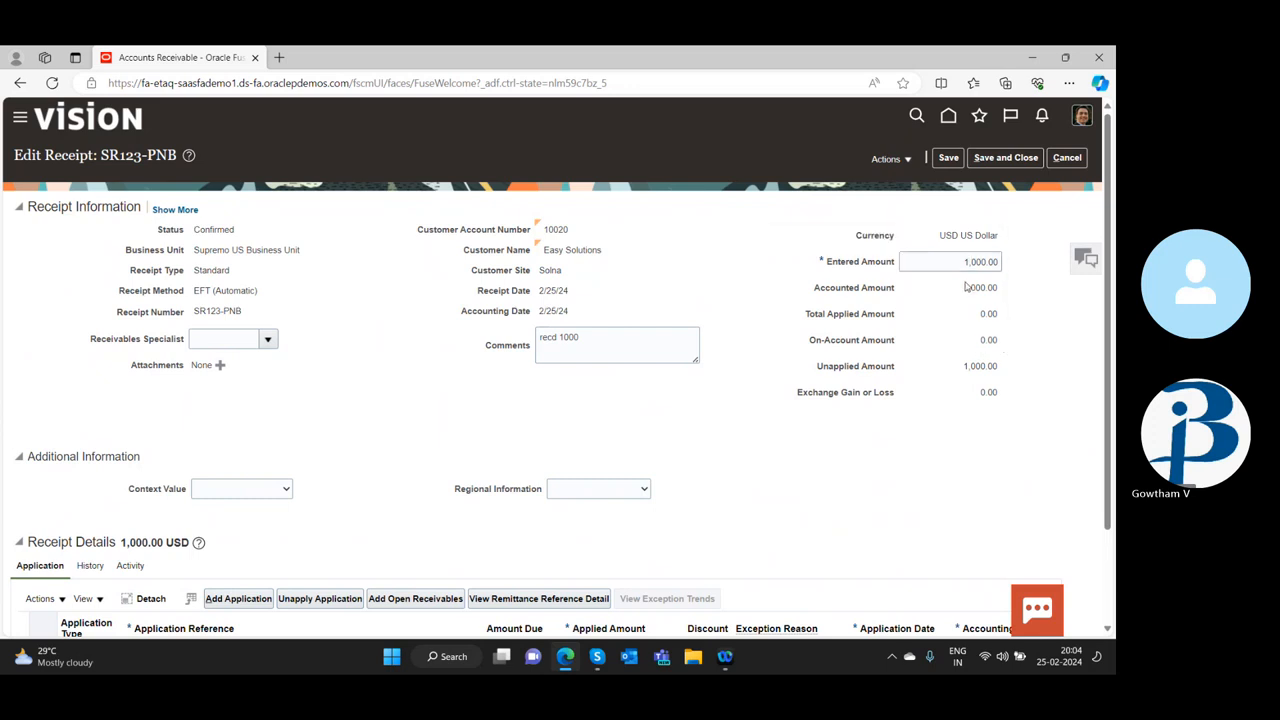
{"action": "double_click", "coordinate": [986, 339]}
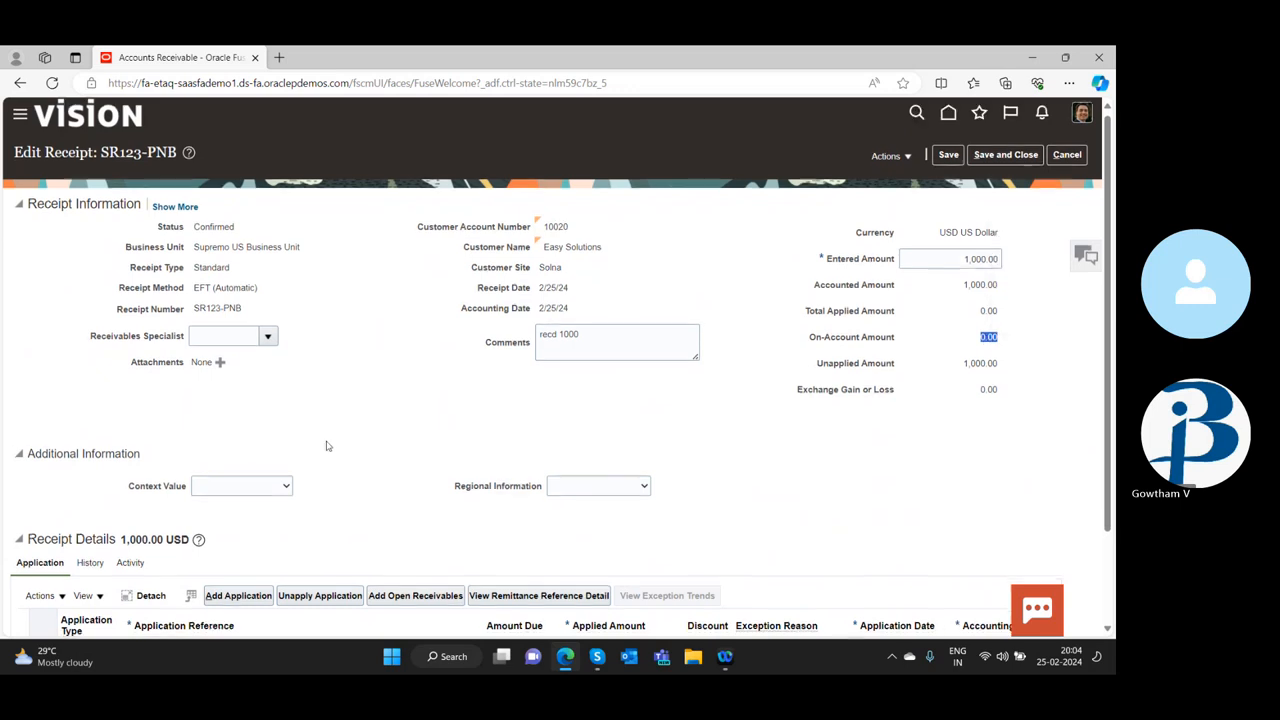
{"action": "scroll", "coordinate": [321, 446], "scroll_direction": "down", "scroll_amount": 2}
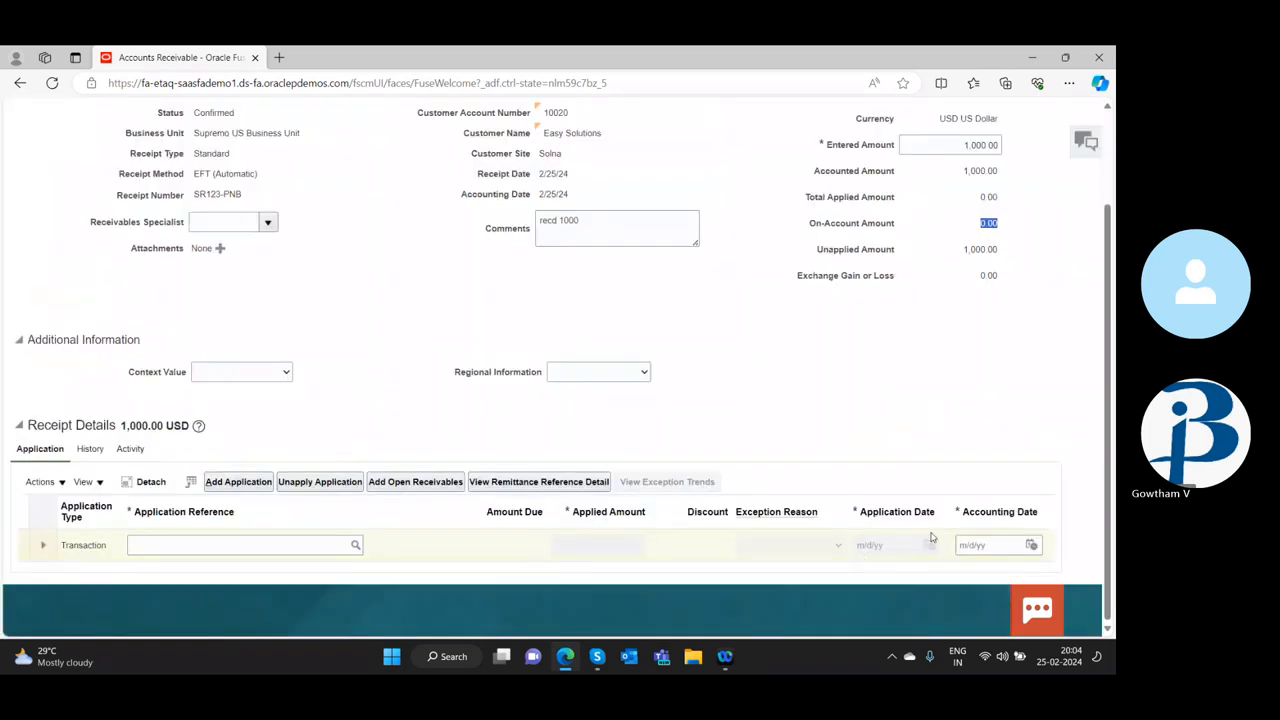
{"action": "scroll", "coordinate": [903, 460], "scroll_direction": "up", "scroll_amount": 2}
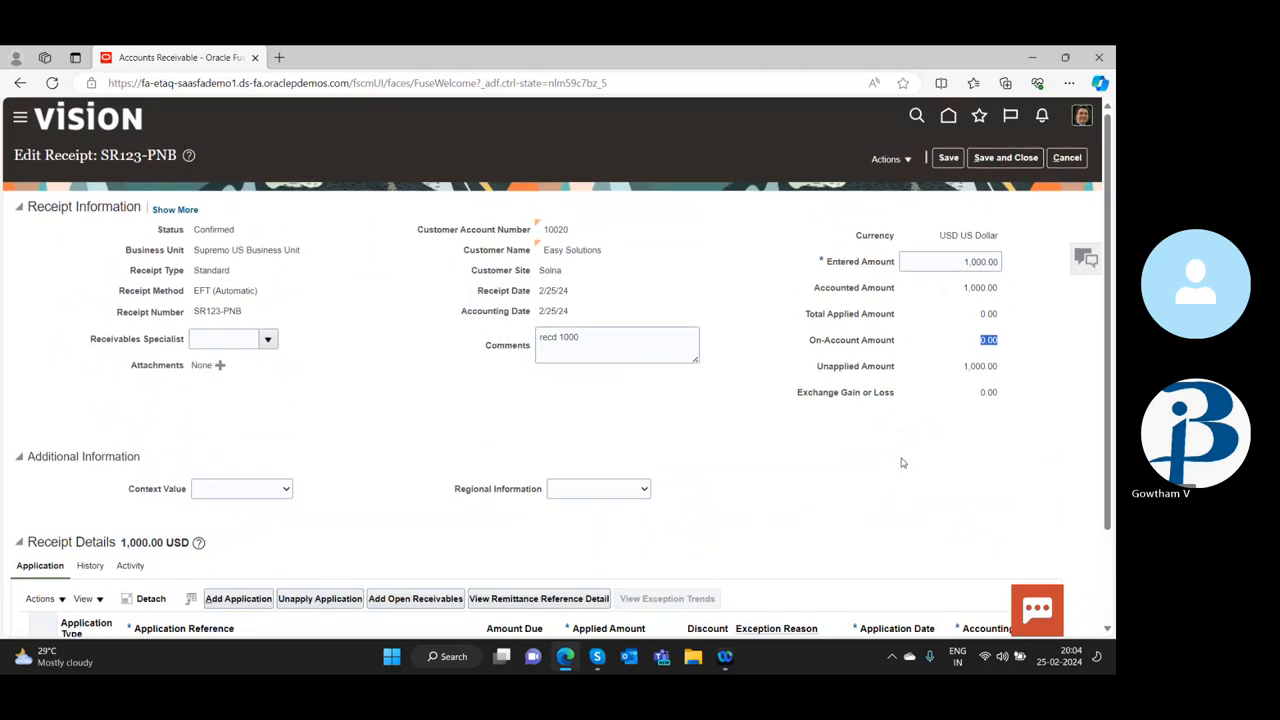
Try to save the receipt with the blank application line and create an on-account application
{"action": "left_click", "coordinate": [913, 161]}
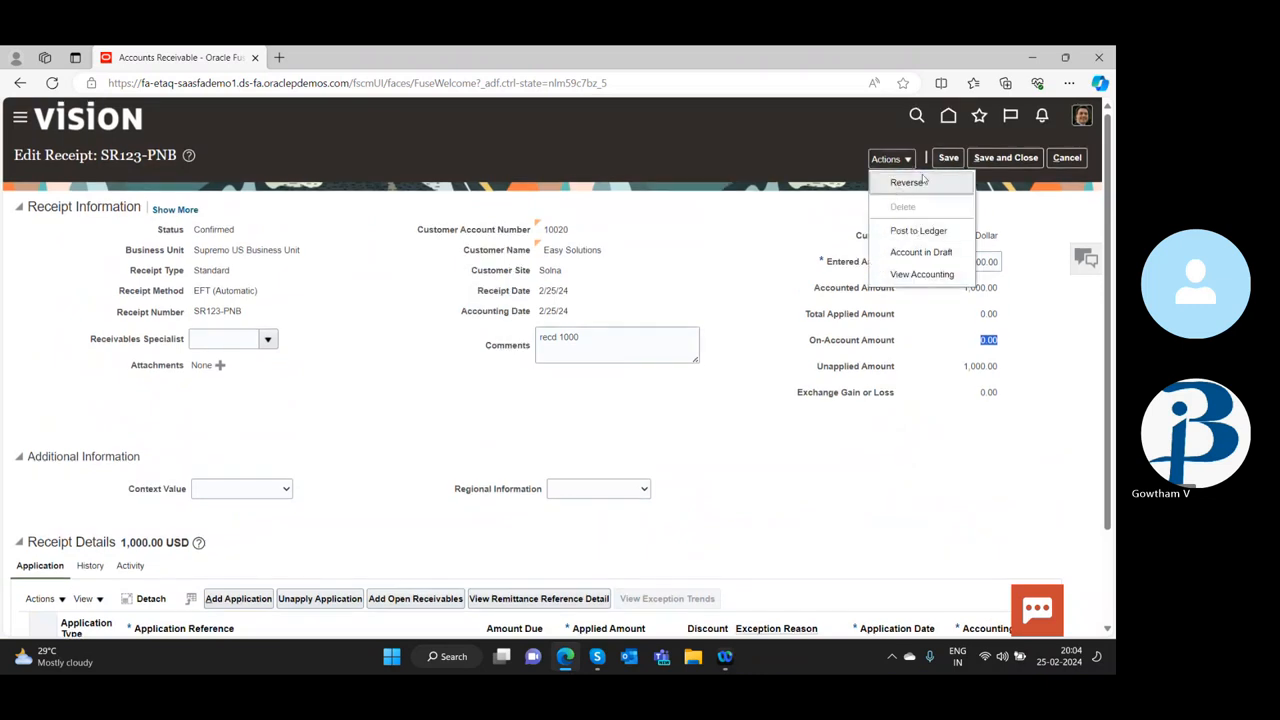
{"action": "left_click", "coordinate": [946, 158]}
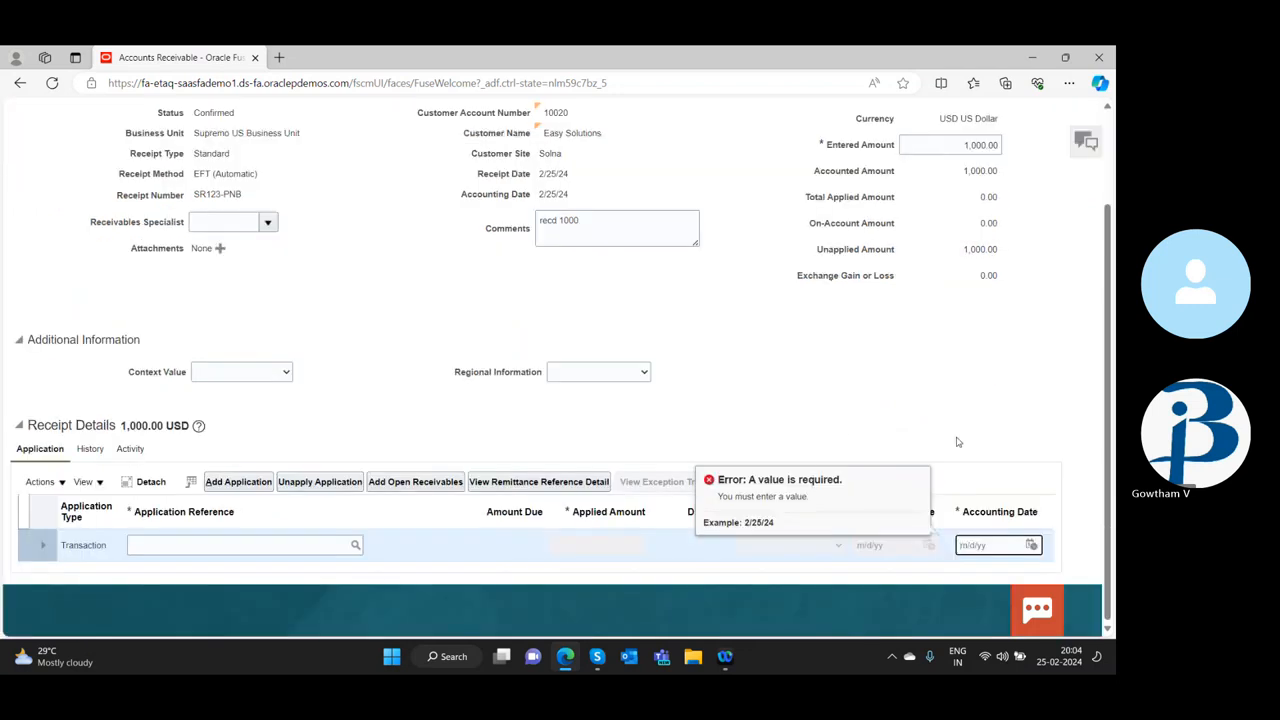
{"action": "left_click", "coordinate": [40, 481]}
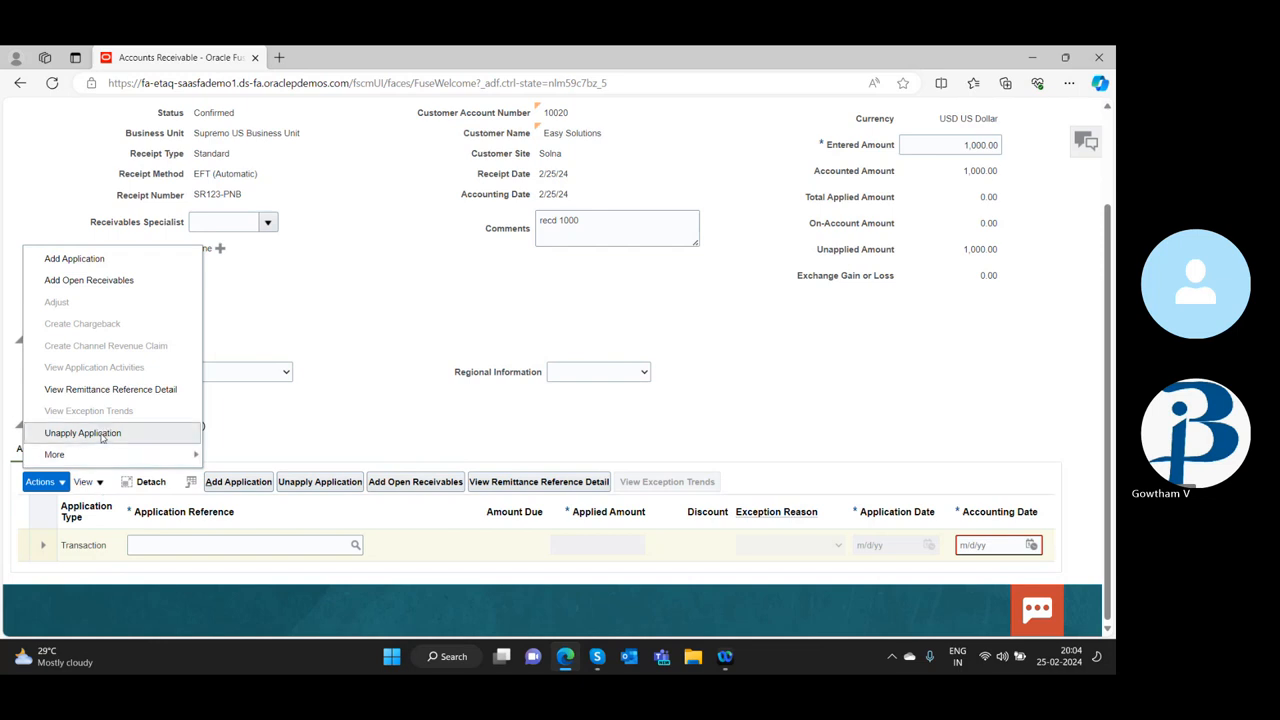
{"action": "mouse_move", "coordinate": [95, 458]}
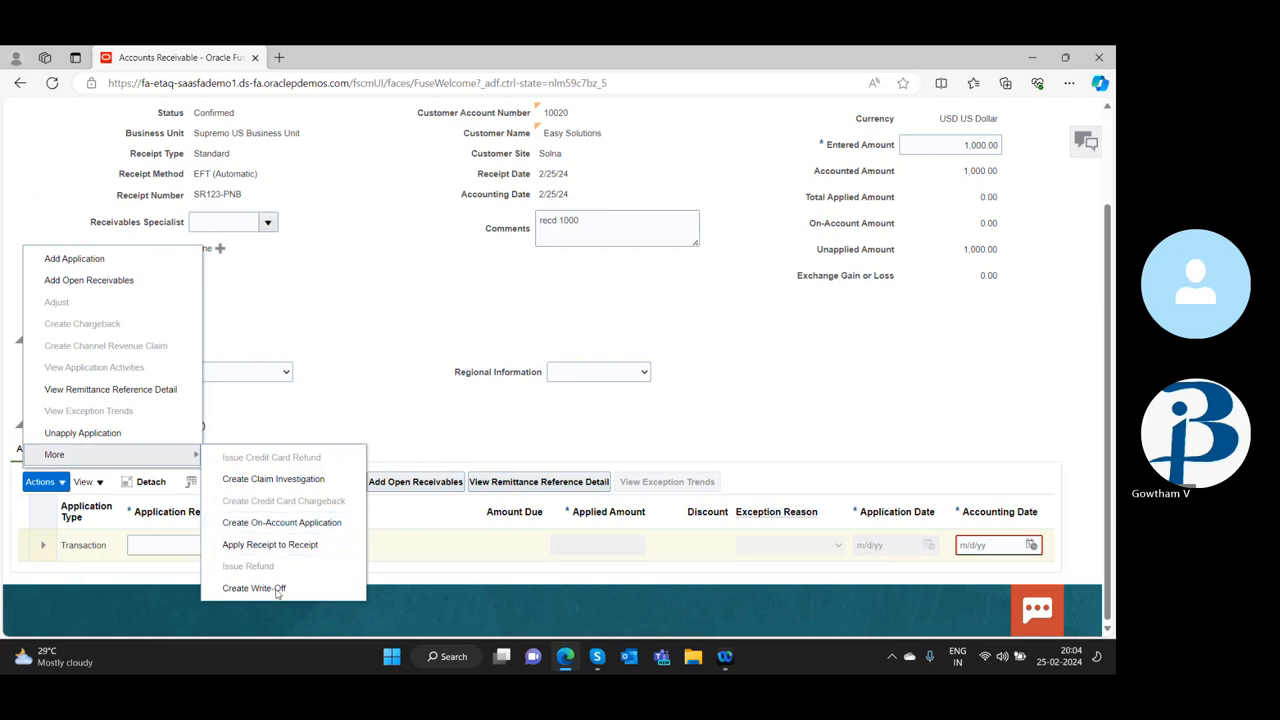
{"action": "left_click", "coordinate": [278, 523]}
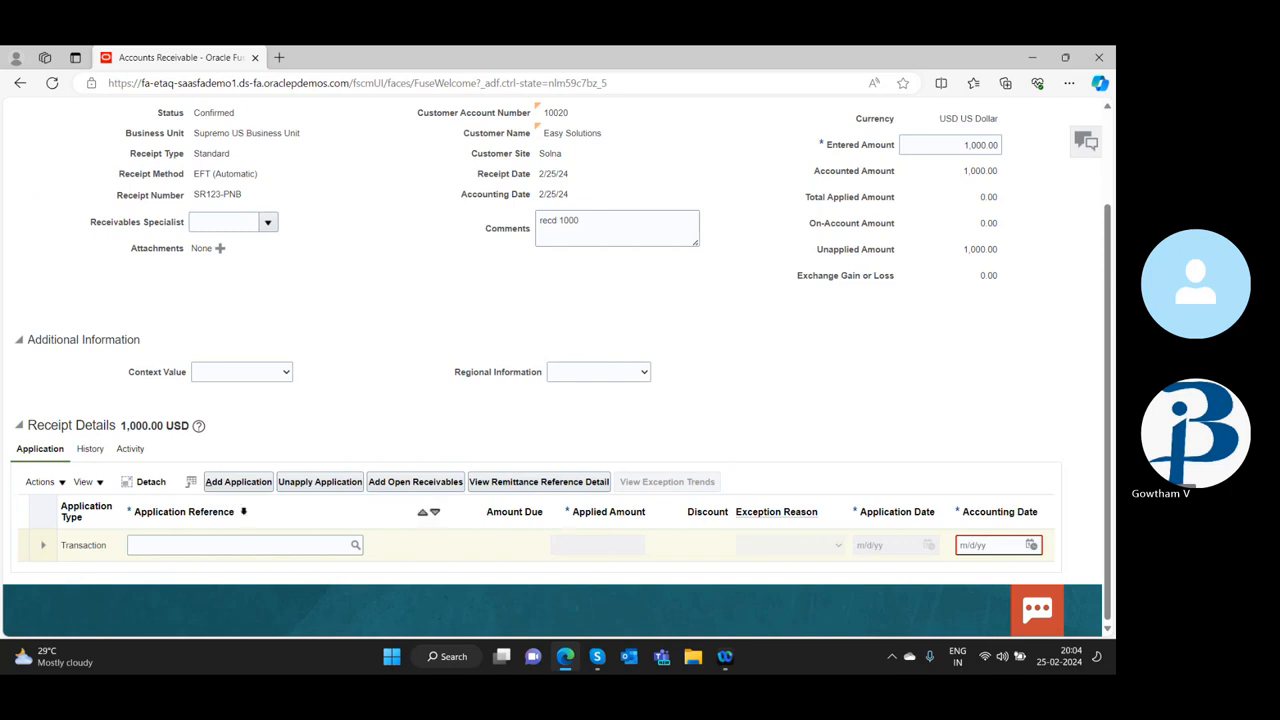
{"action": "left_click", "coordinate": [150, 483]}
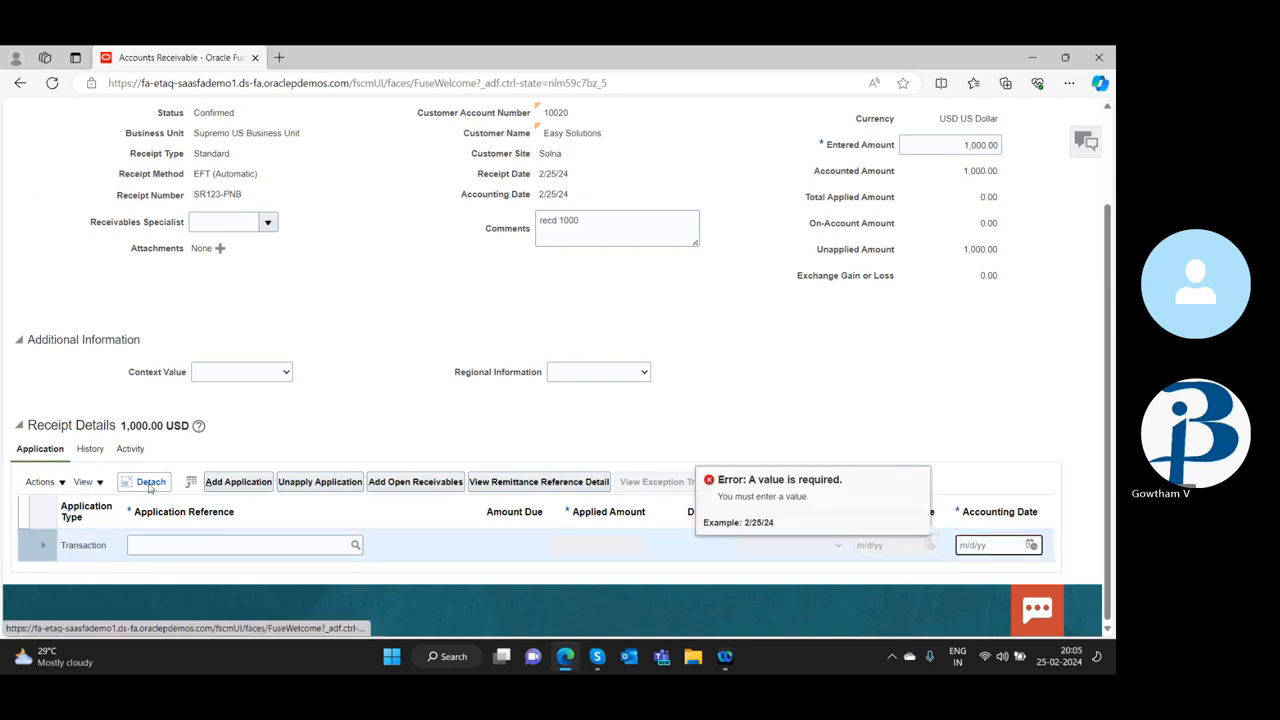
{"action": "left_click", "coordinate": [907, 440]}
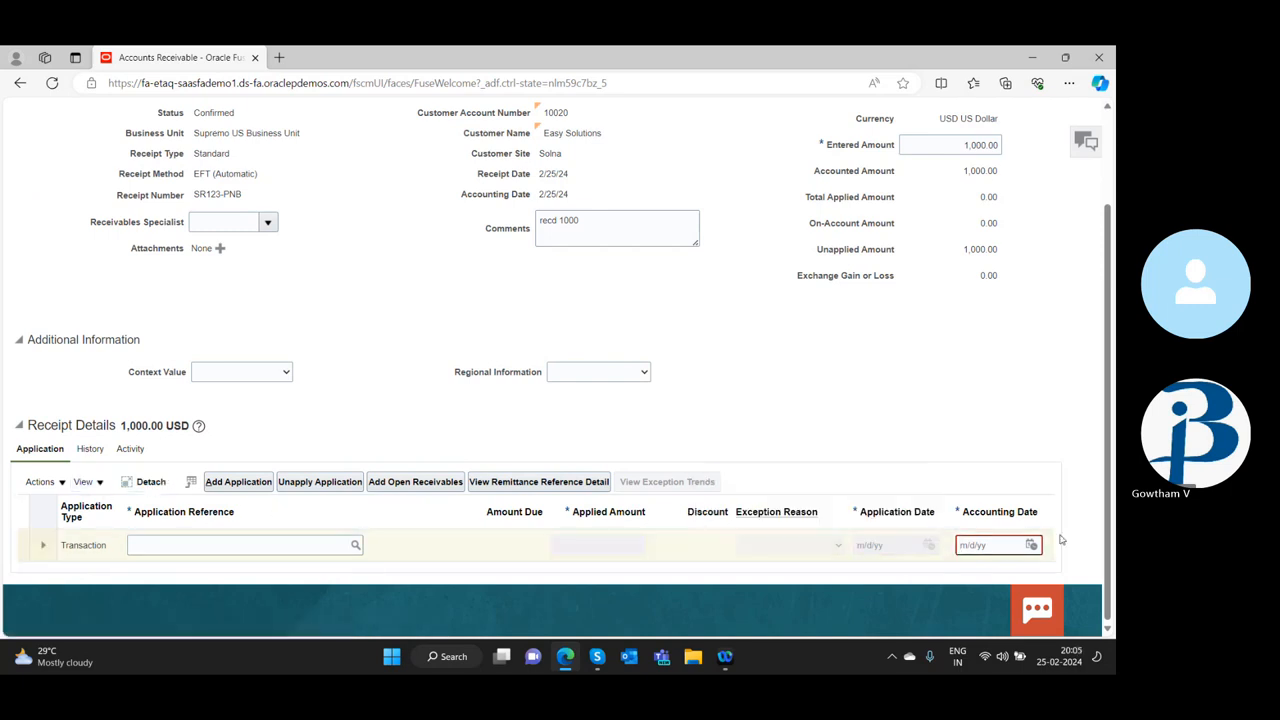
Set the application line's accounting date to 2/25/24 and try searching for an application reference without criteria
{"action": "left_click", "coordinate": [1032, 545]}
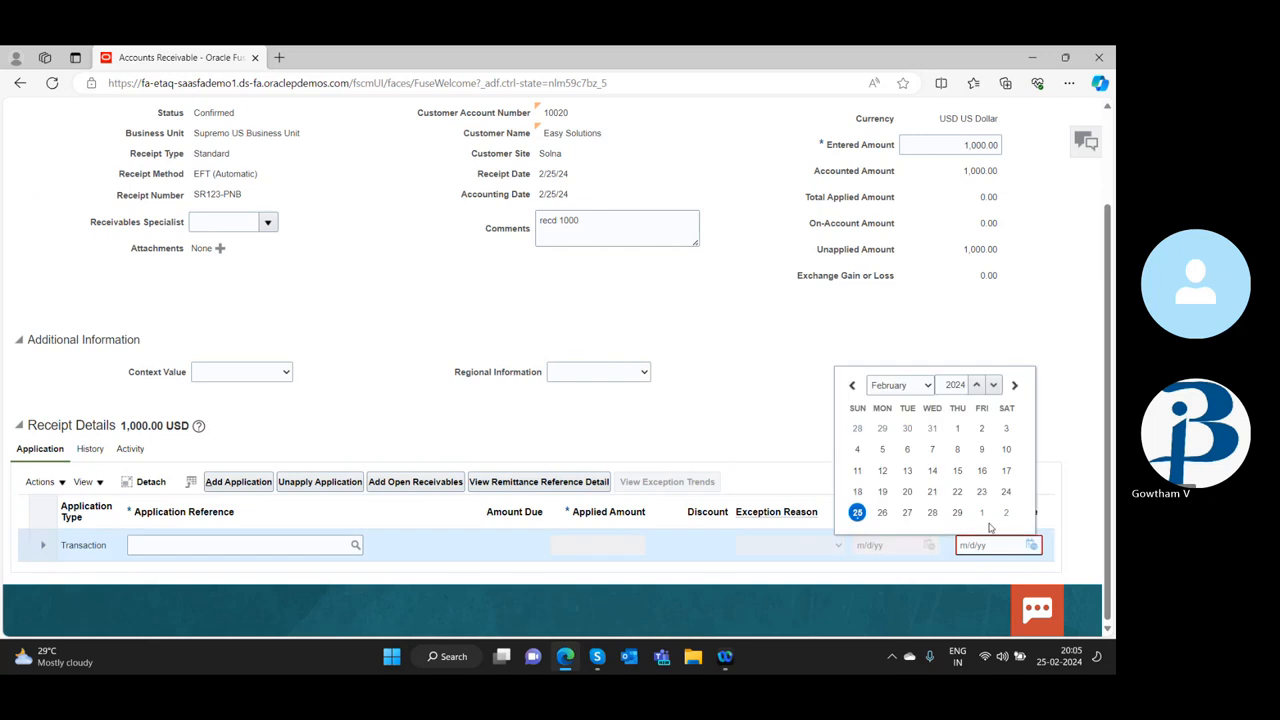
{"action": "left_click", "coordinate": [857, 513]}
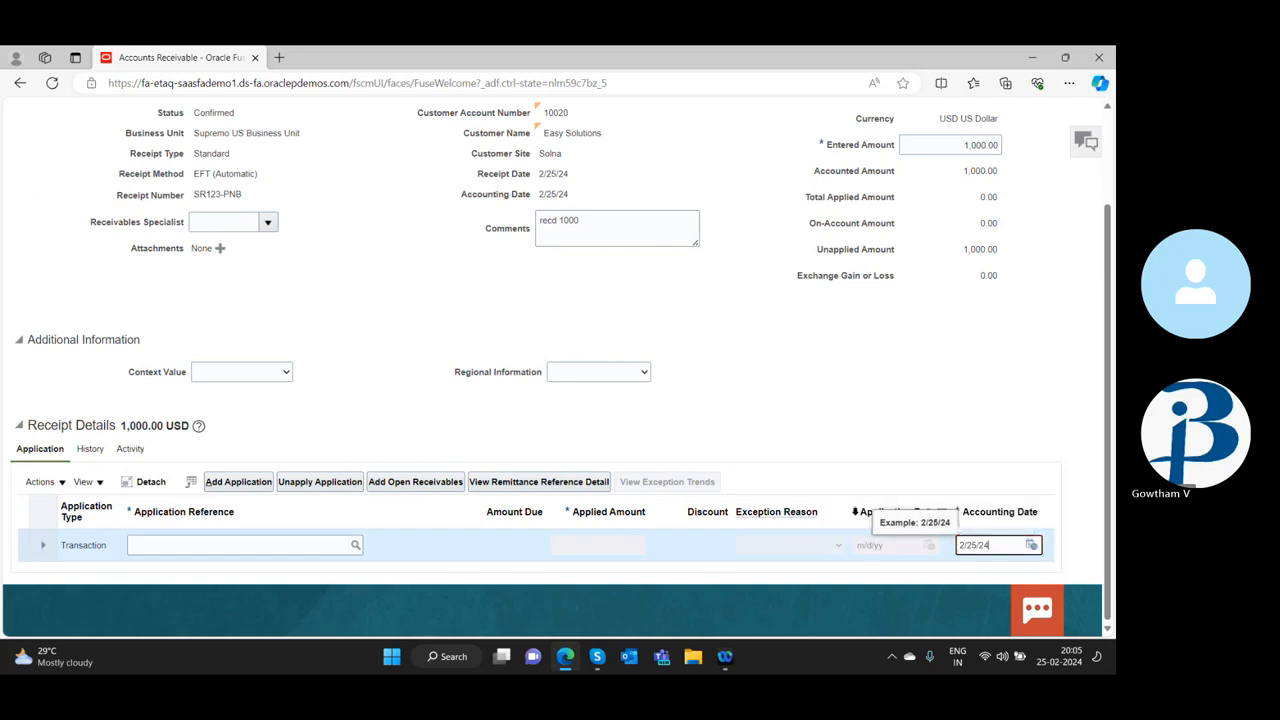
{"action": "left_click", "coordinate": [355, 546]}
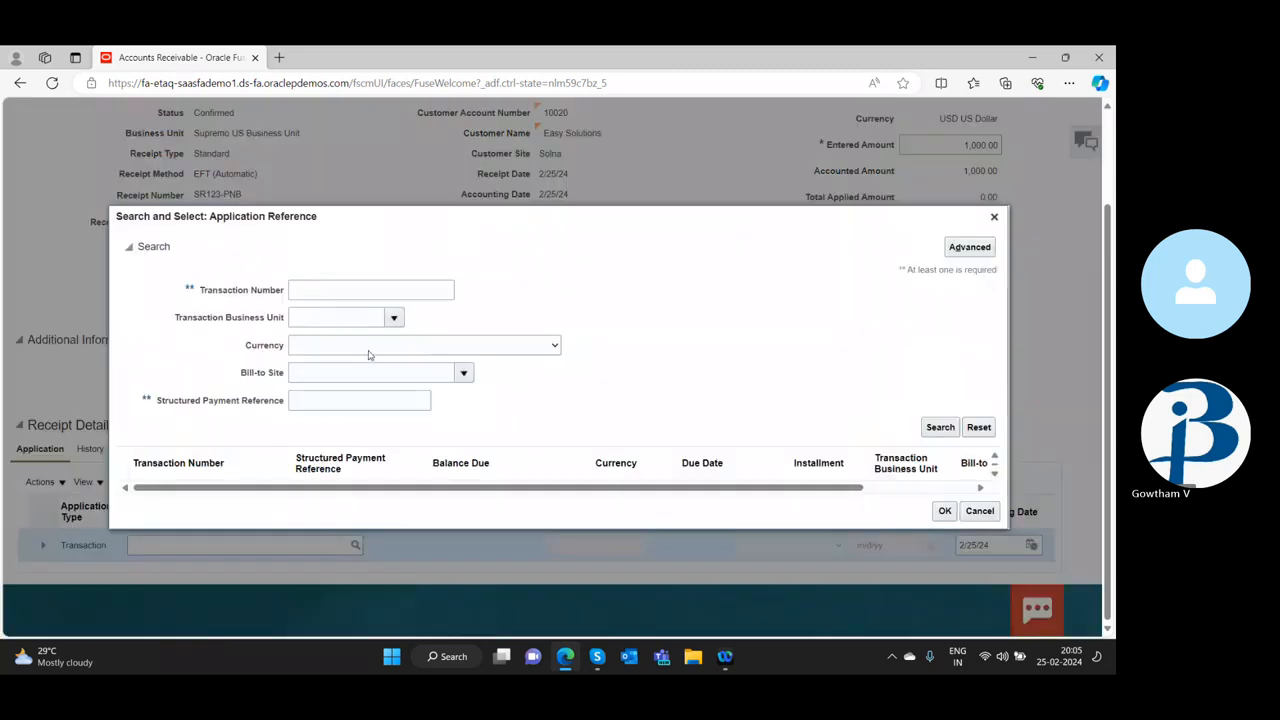
{"action": "left_click", "coordinate": [939, 427]}
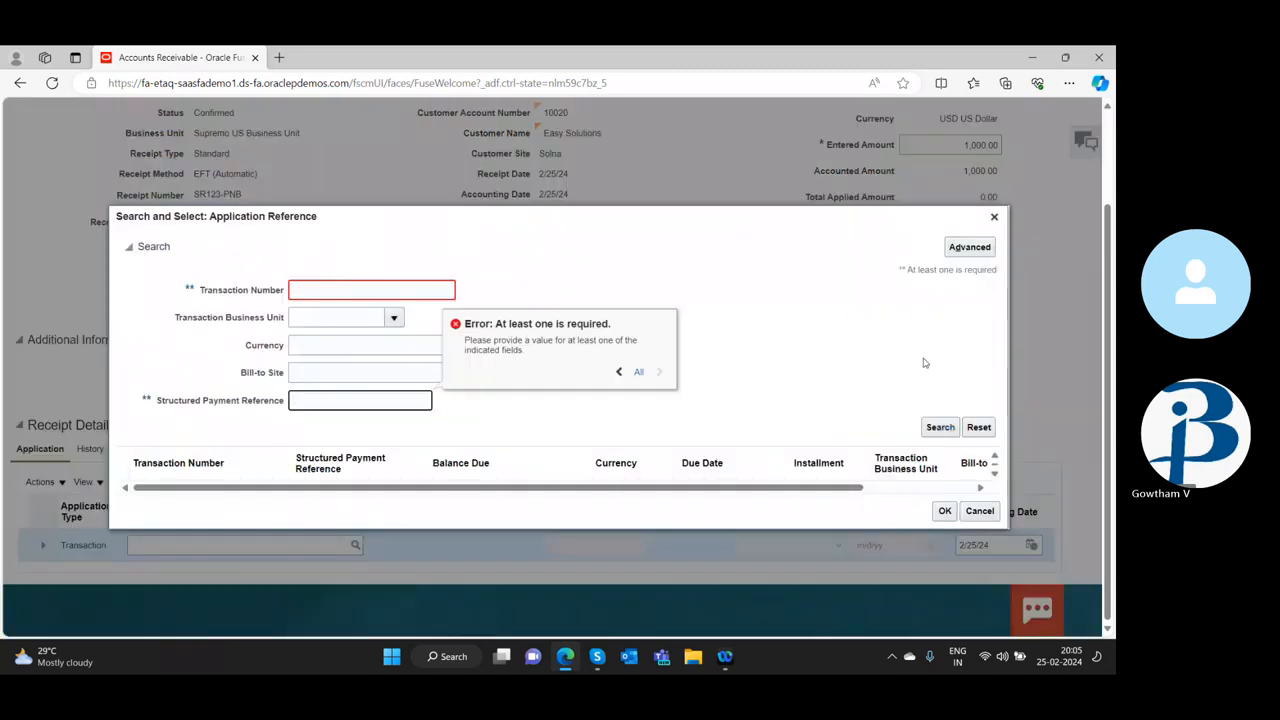
{"action": "left_click", "coordinate": [997, 217]}
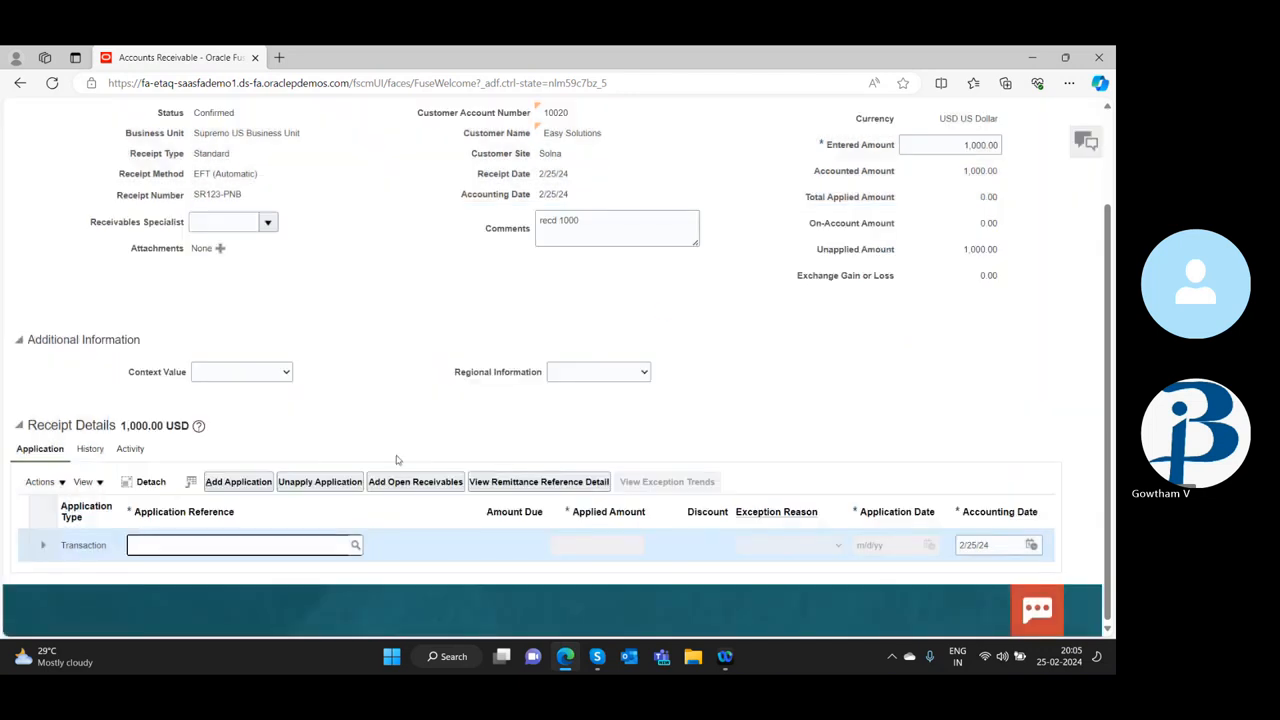
Review the available application actions and try to save and close the receipt
{"action": "left_click", "coordinate": [40, 481]}
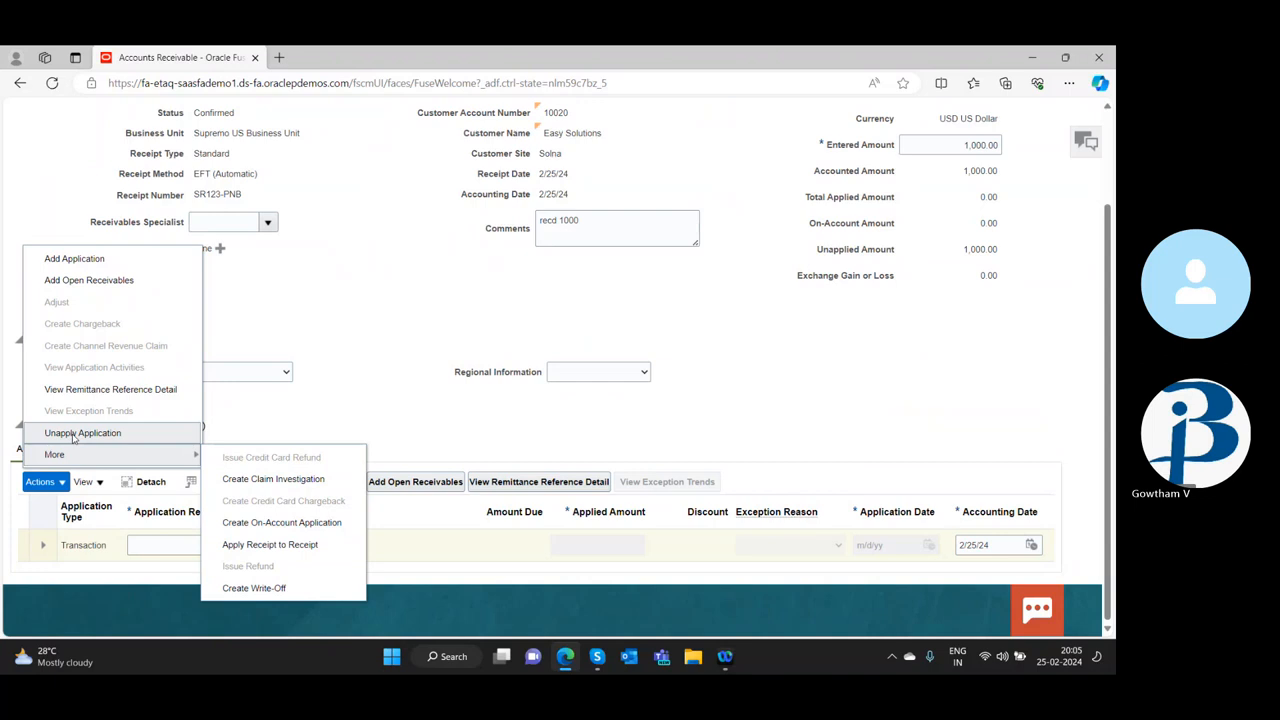
{"action": "left_click", "coordinate": [843, 450]}
{"action": "scroll", "coordinate": [855, 520], "scroll_direction": "up", "scroll_amount": 1}
{"action": "scroll", "coordinate": [860, 560], "scroll_direction": "up", "scroll_amount": 1}
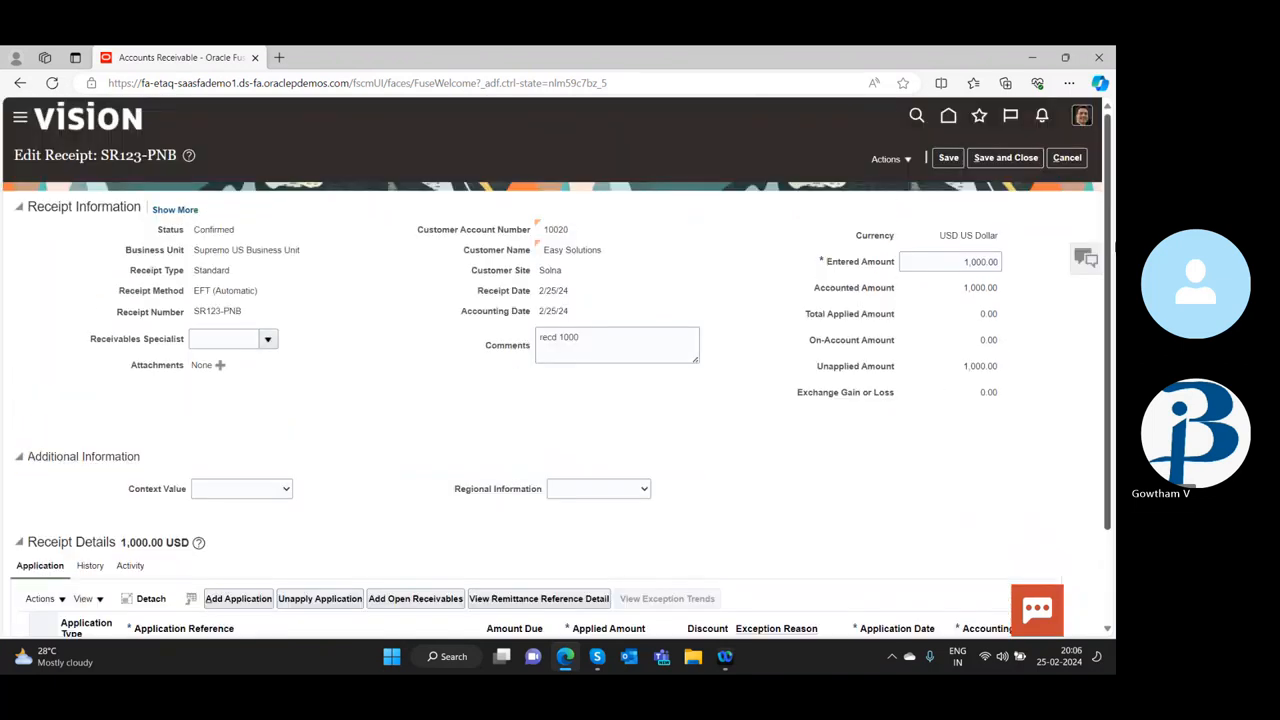
{"action": "left_click", "coordinate": [1020, 158]}
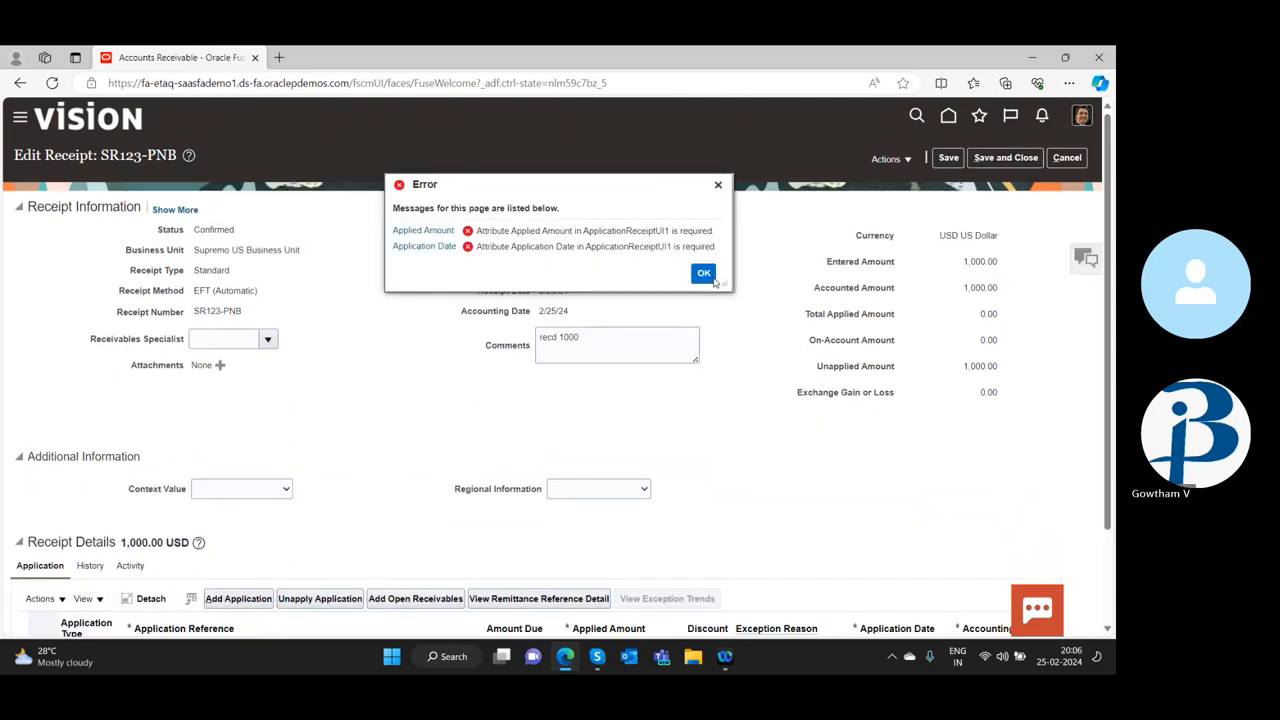
{"action": "left_click", "coordinate": [704, 273]}
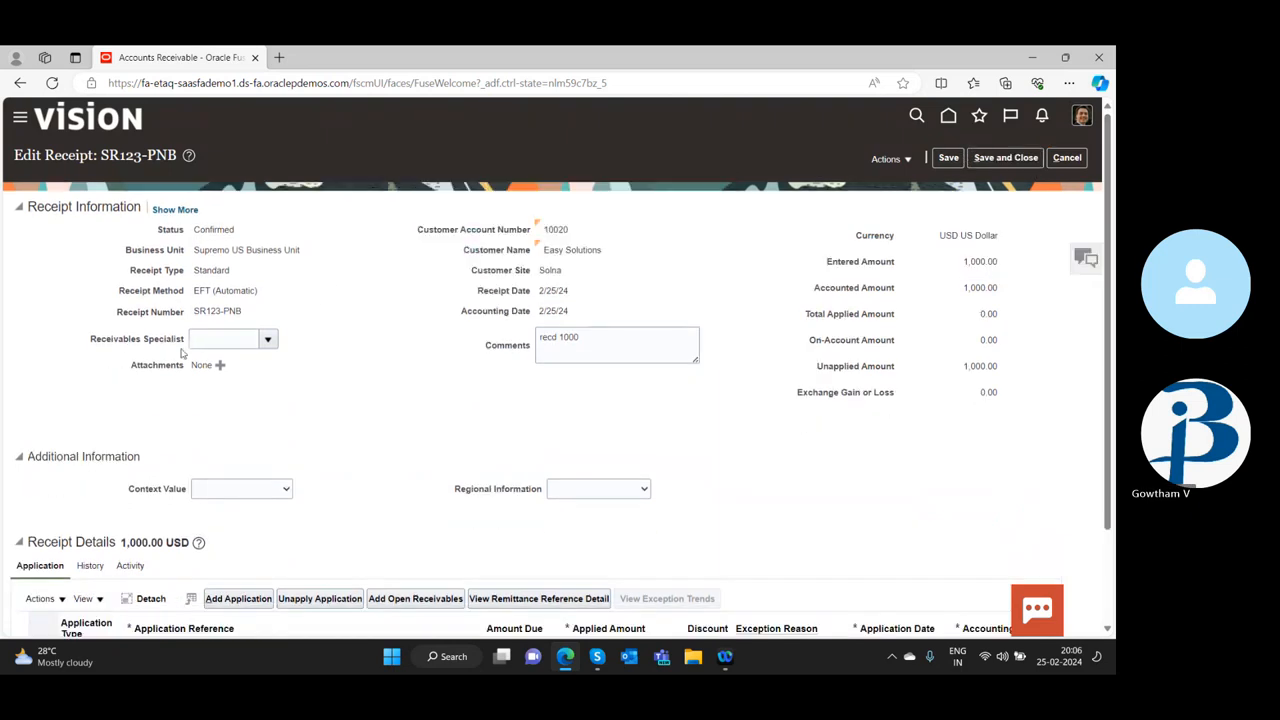
Check the accounting actions of the receipt and cancel its editing to return to the receipts overview
{"action": "left_click", "coordinate": [886, 159]}
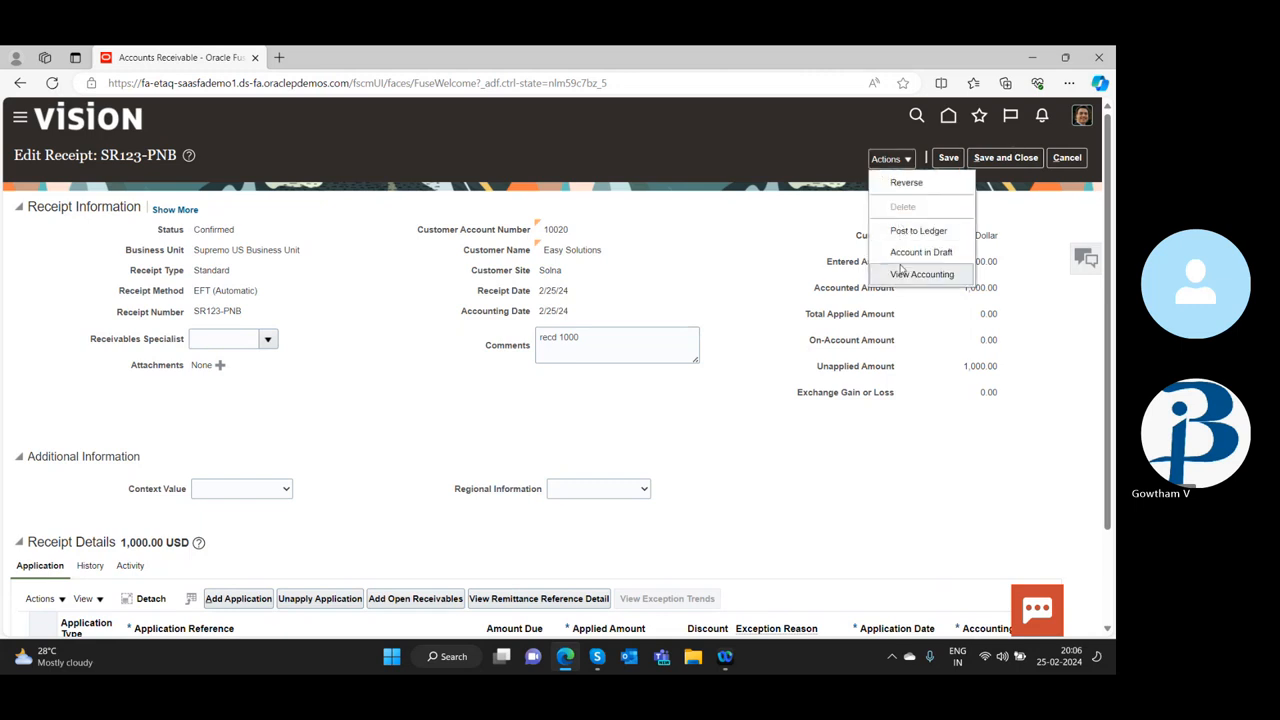
{"action": "left_click", "coordinate": [1083, 160]}
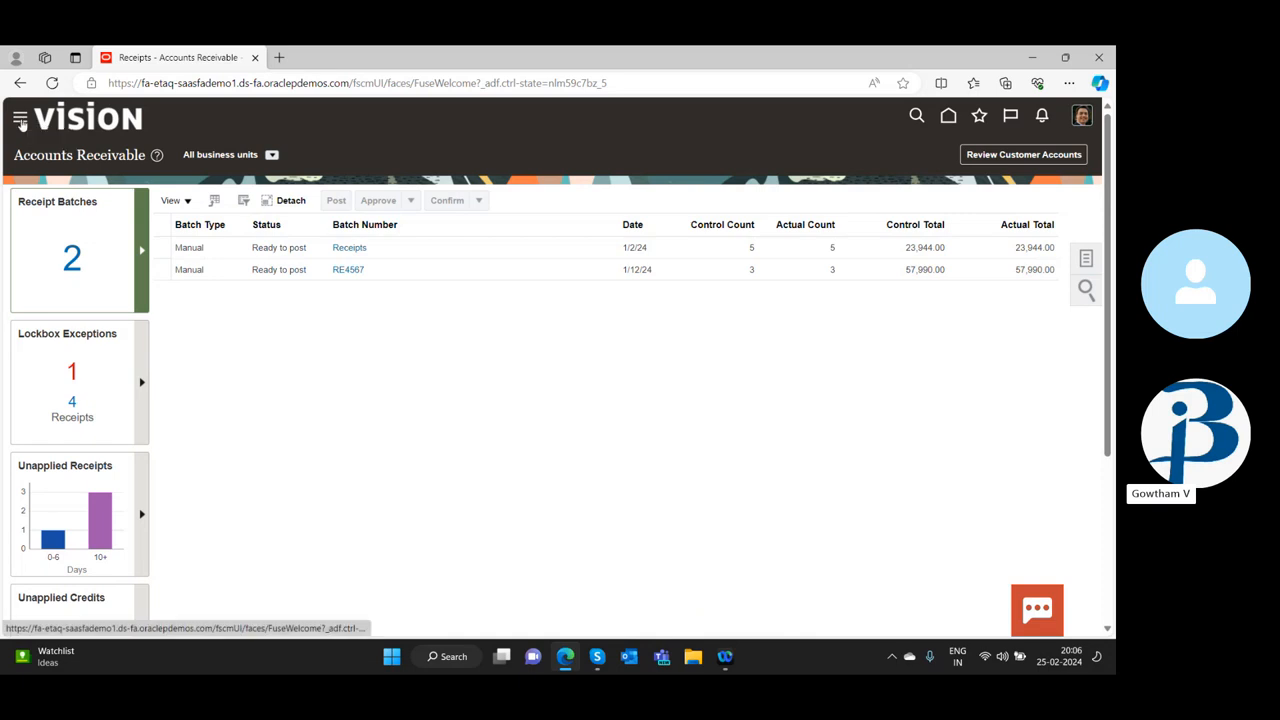
{"action": "left_click", "coordinate": [20, 120]}
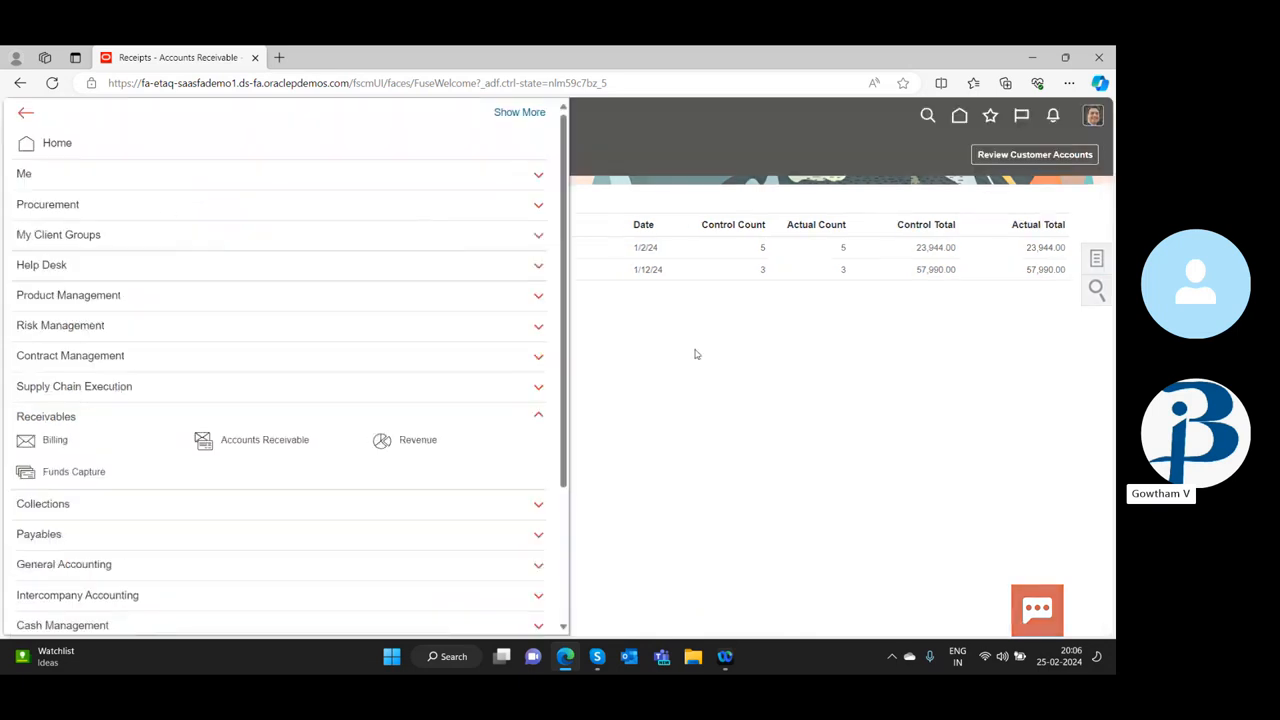
{"action": "left_click", "coordinate": [684, 467]}
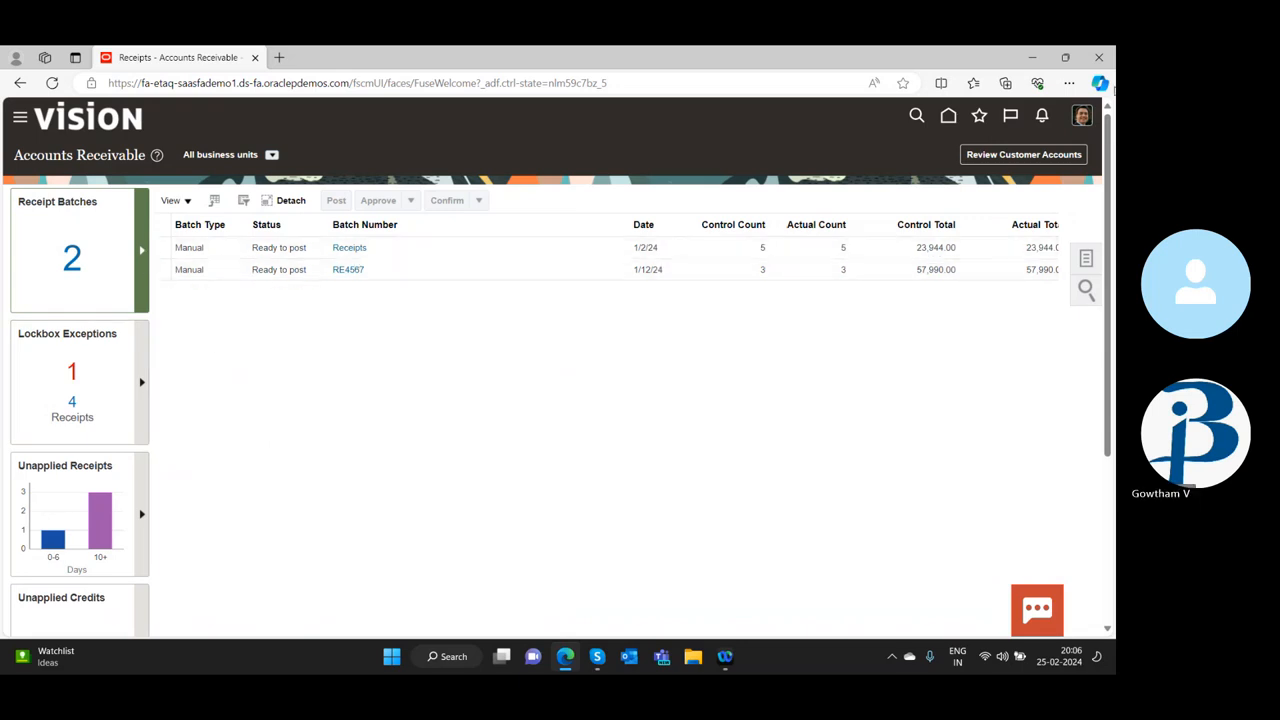
Return to the home page and open Setup and Maintenance from the My Enterprise apps
{"action": "left_click", "coordinate": [948, 116]}
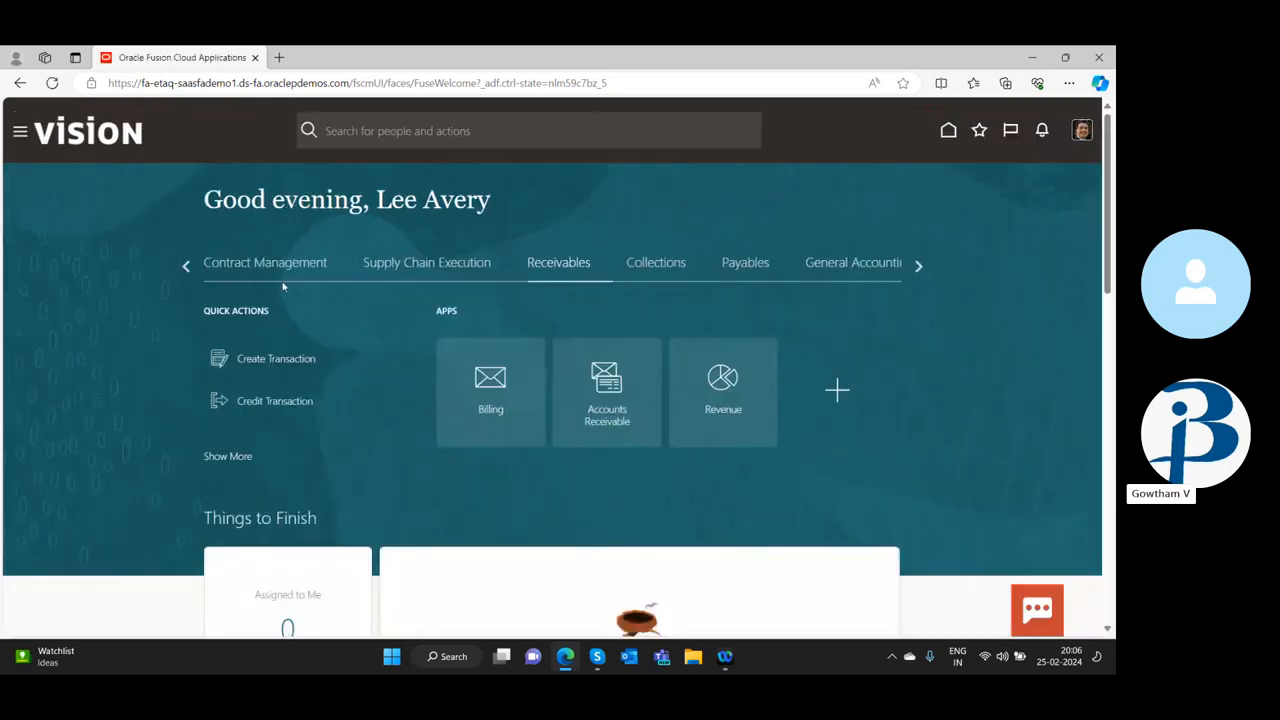
{"action": "left_click", "coordinate": [919, 267]}
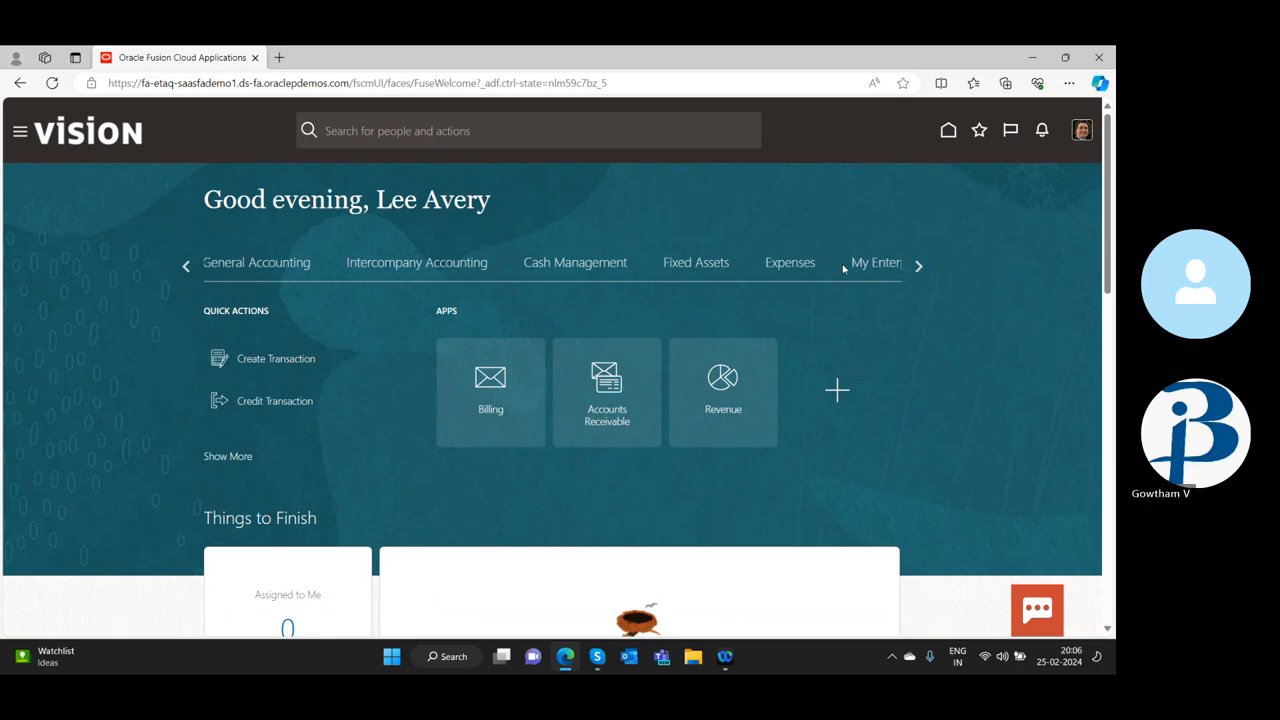
{"action": "left_click", "coordinate": [919, 267]}
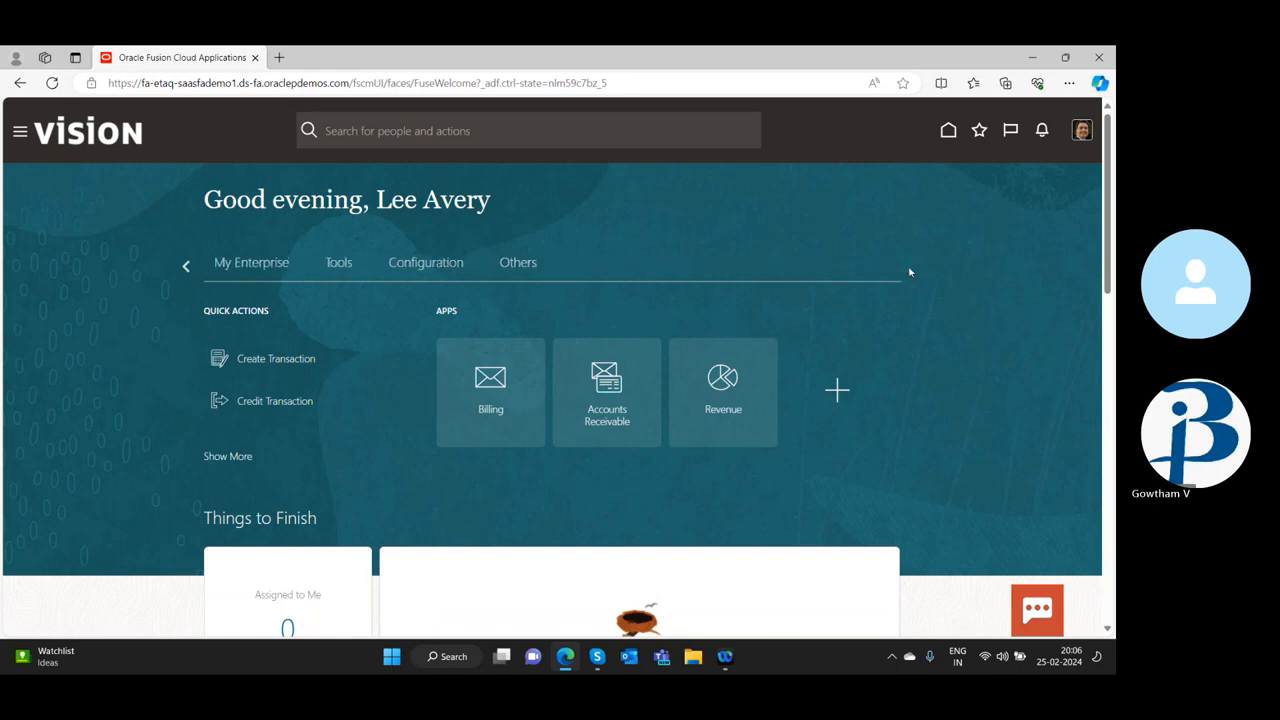
{"action": "left_click", "coordinate": [250, 264]}
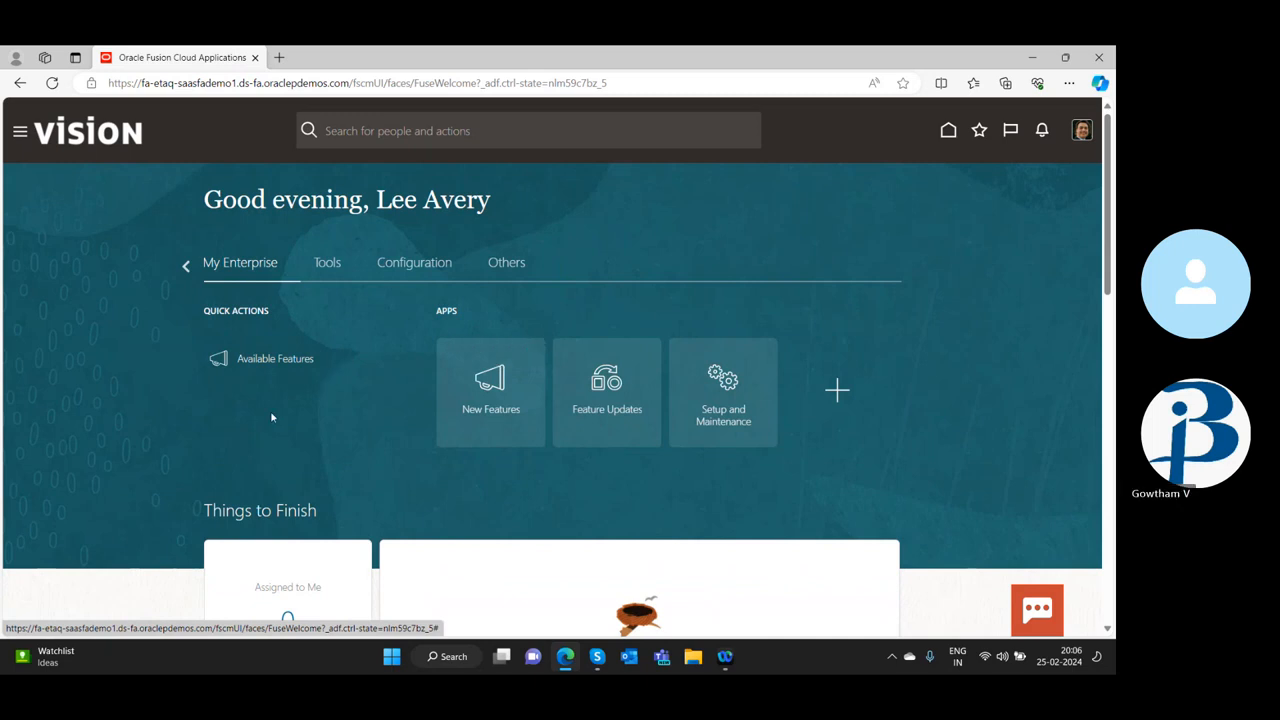
{"action": "left_click", "coordinate": [729, 381]}
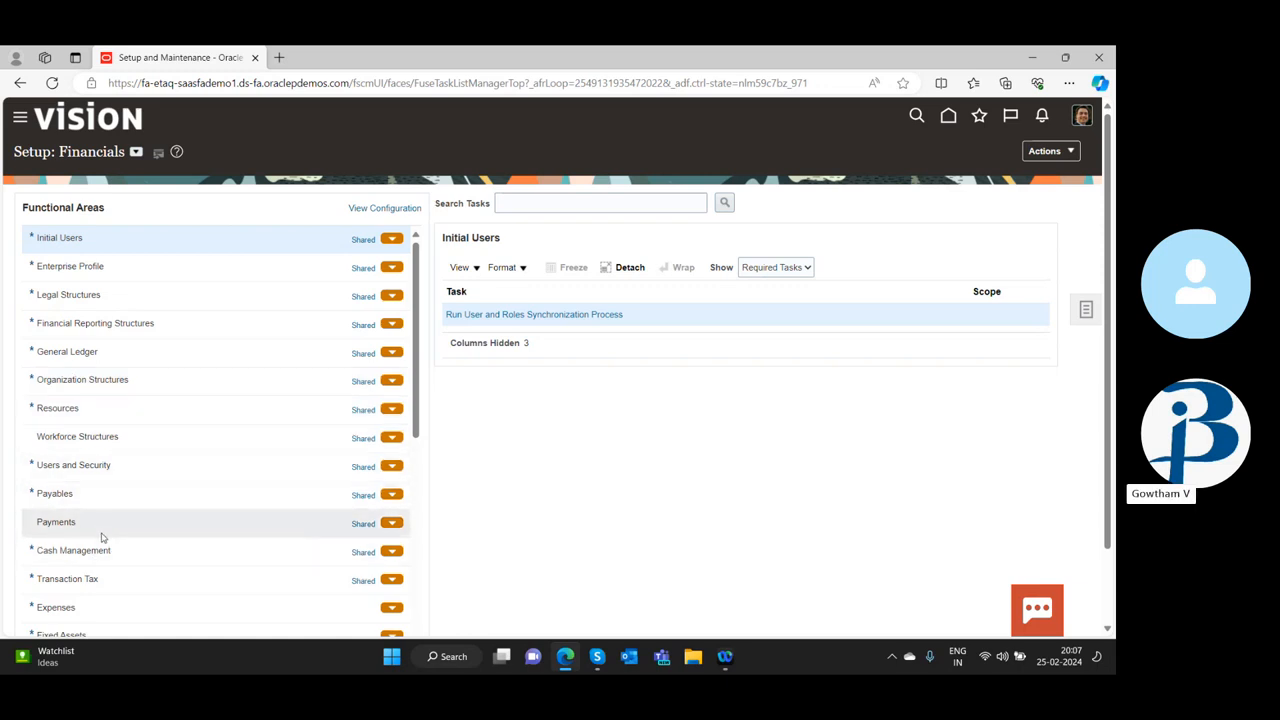
Select the Cash Management functional area in the Financials setup and open its Manage Banks task
{"action": "left_click", "coordinate": [393, 554]}
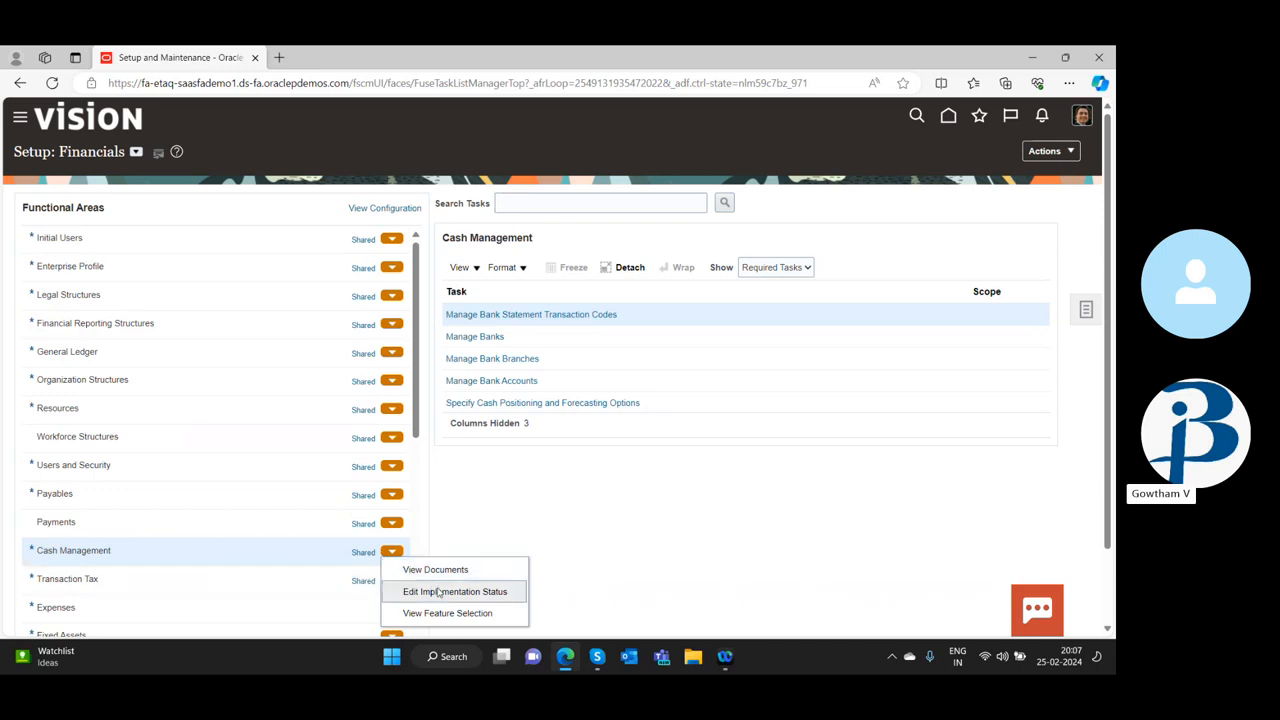
{"action": "left_click", "coordinate": [92, 550]}
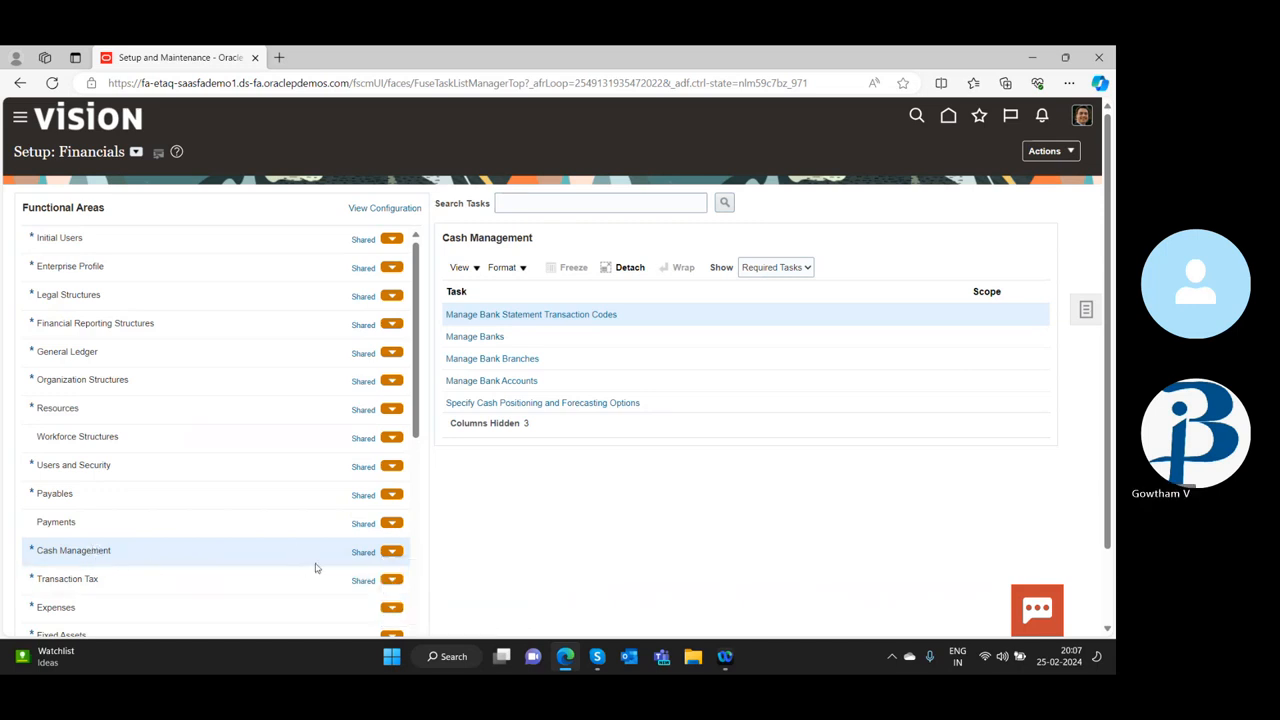
{"action": "double_click", "coordinate": [42, 552]}
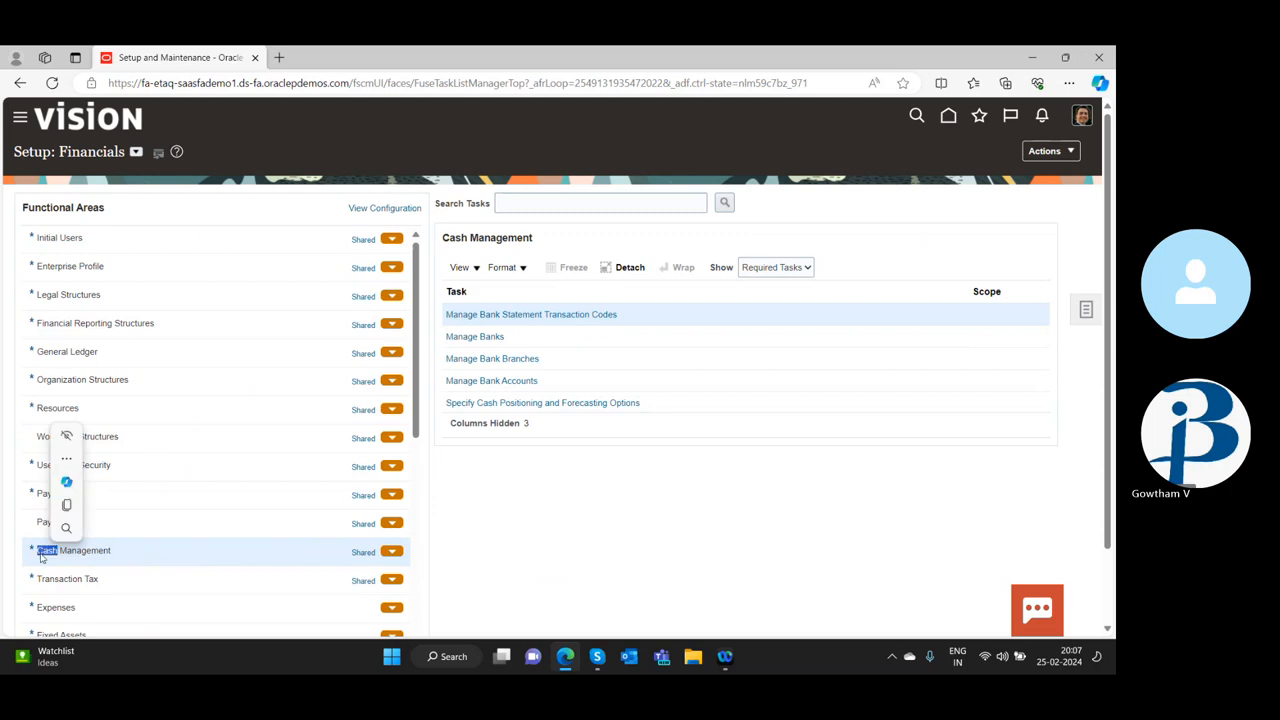
{"action": "left_click", "coordinate": [583, 523]}
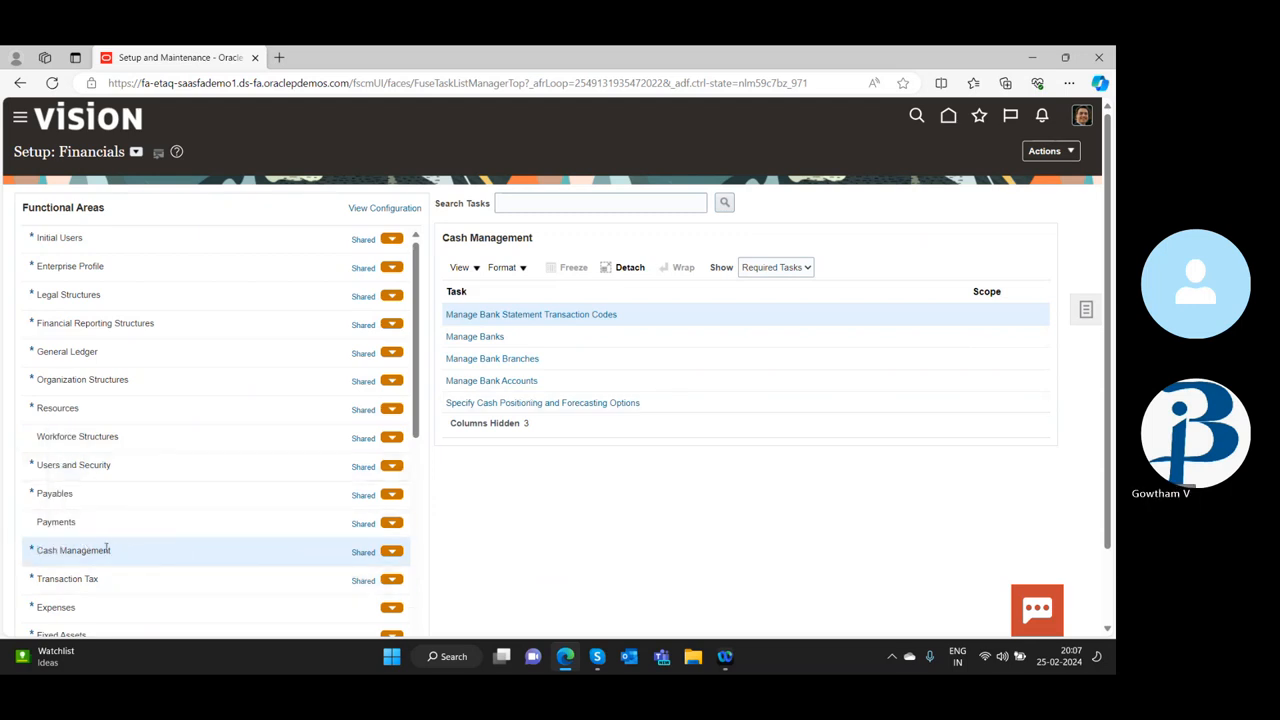
{"action": "left_click", "coordinate": [492, 338]}
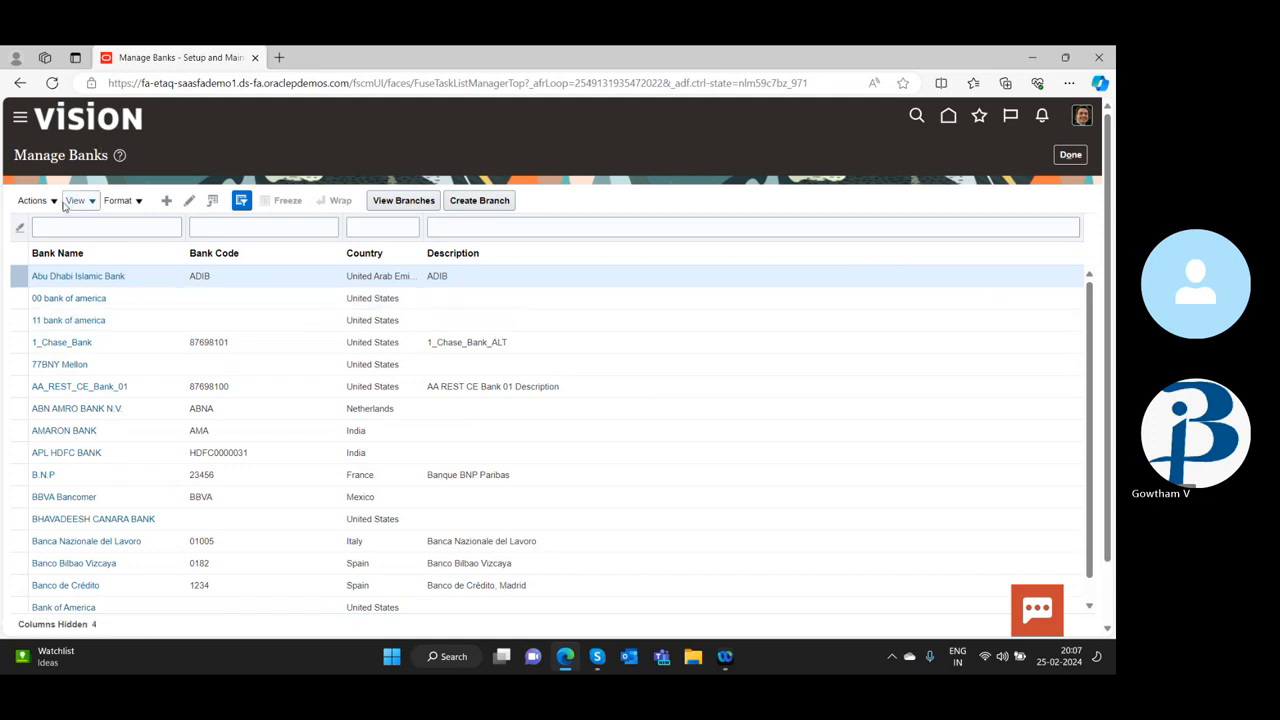
Create a bank named 123 with Afghanistan as its country, then save and close it
{"action": "left_click", "coordinate": [167, 201]}
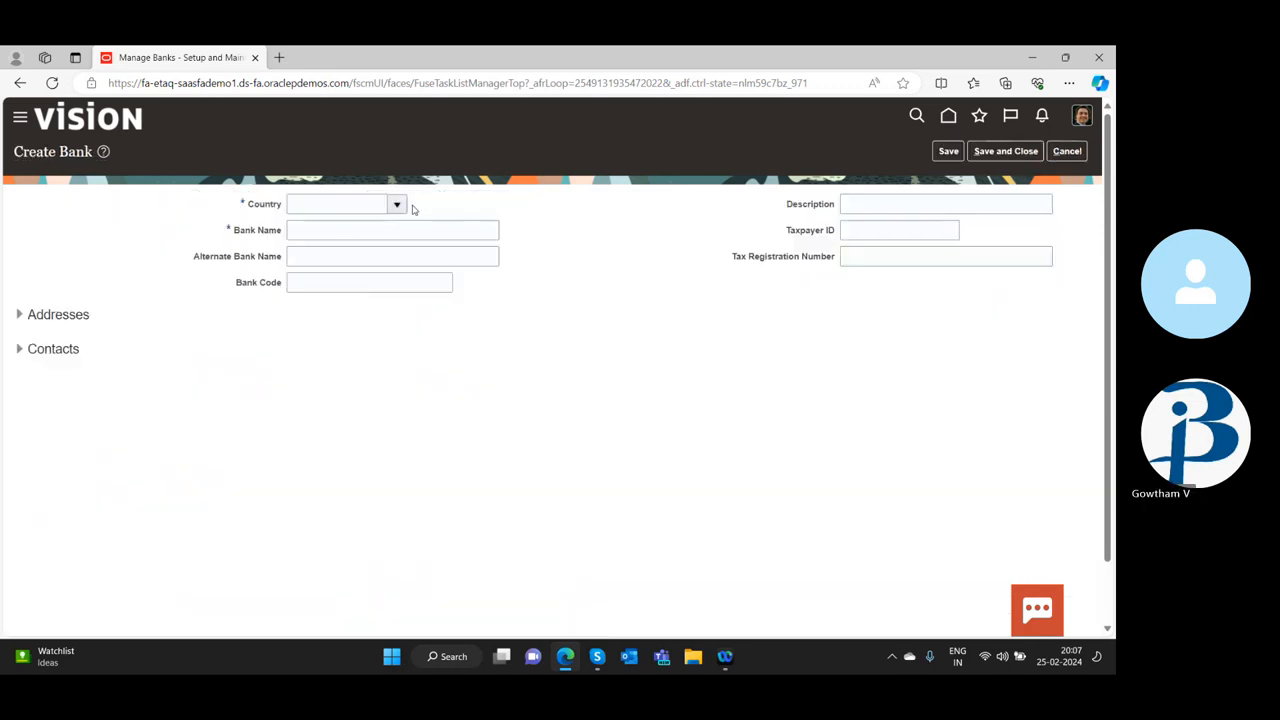
{"action": "left_click", "coordinate": [397, 205]}
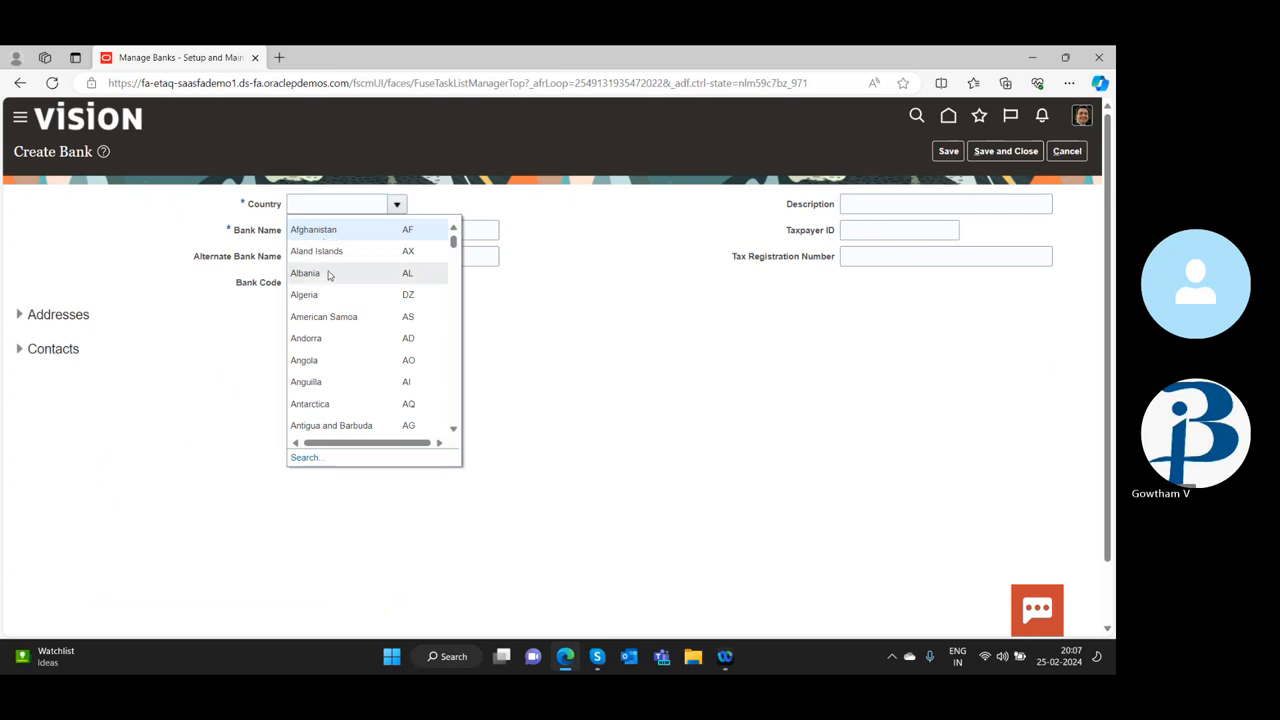
{"action": "left_click", "coordinate": [329, 231]}
{"action": "left_click", "coordinate": [333, 231]}
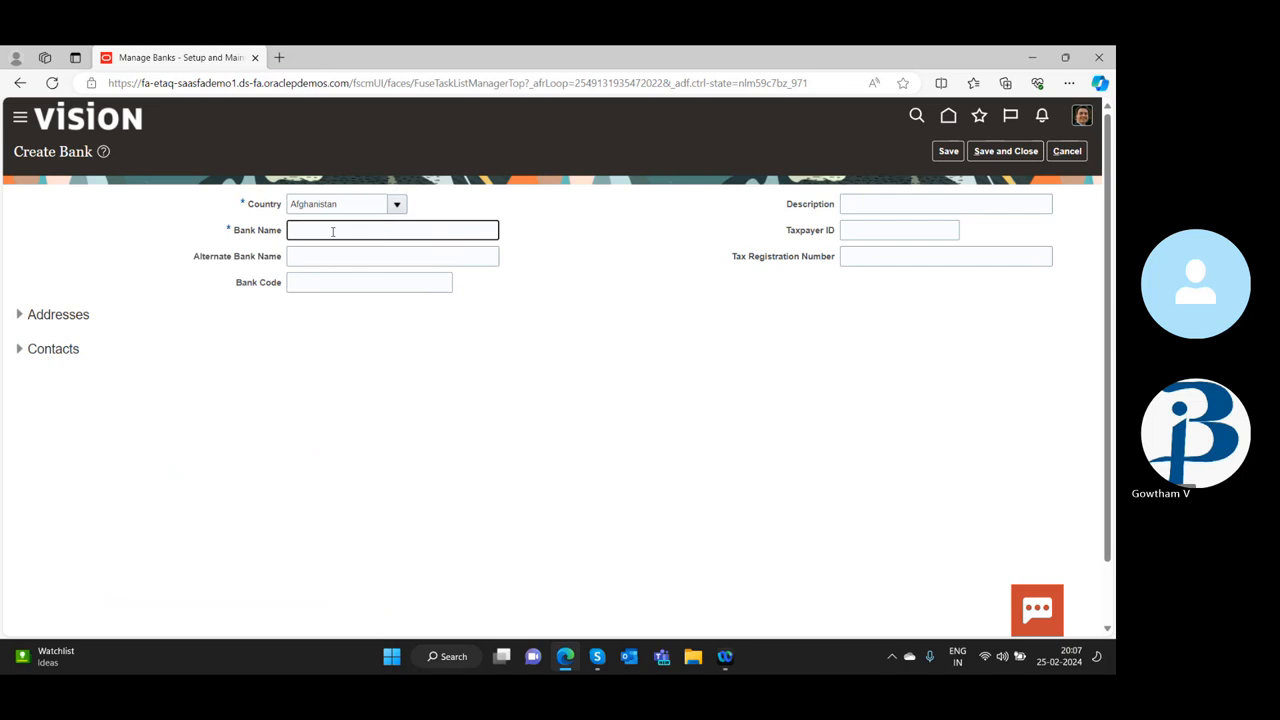
{"action": "type", "text": "123"}
{"action": "left_click", "coordinate": [1006, 151]}
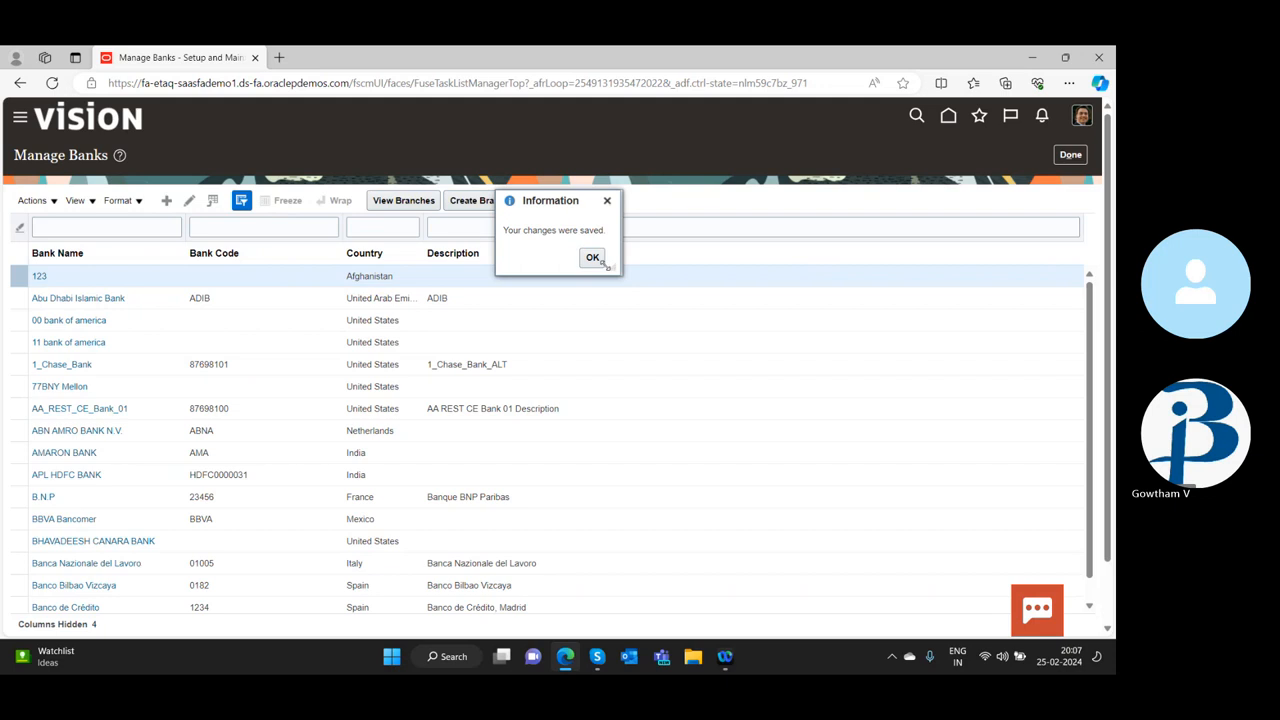
{"action": "left_click", "coordinate": [593, 261]}
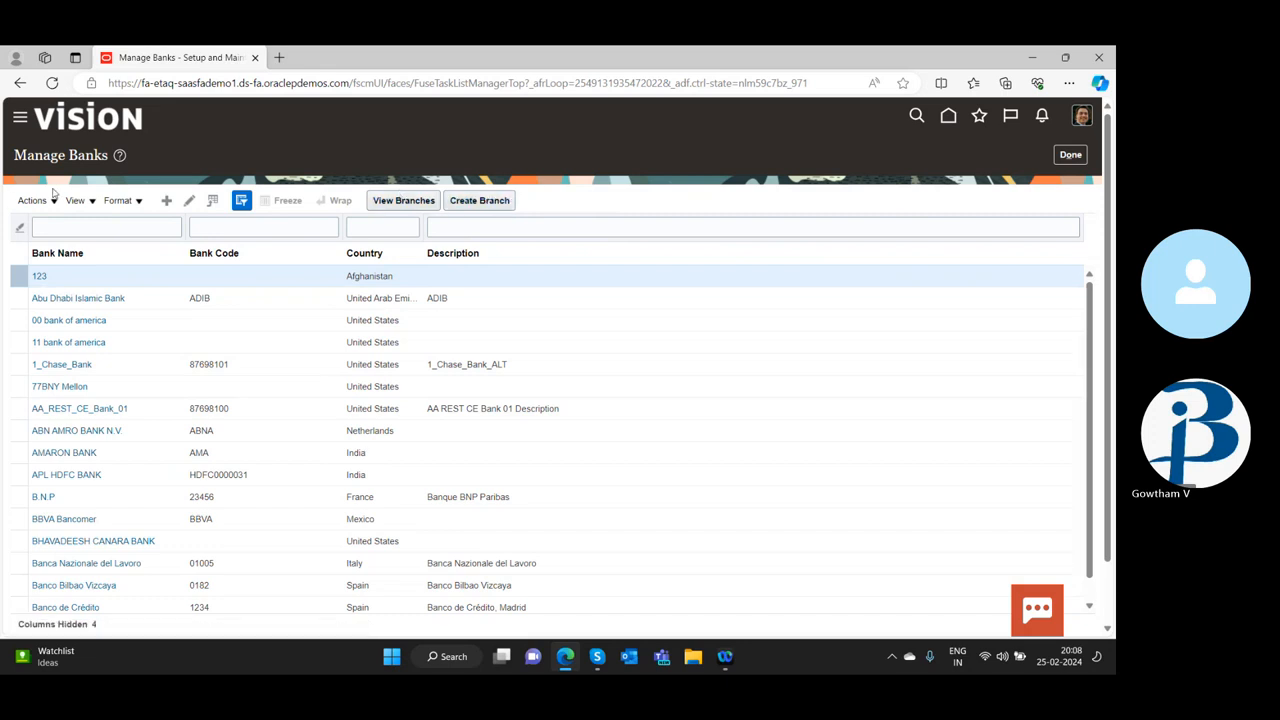
Leave Manage Banks for the home page and minimize the browser window
{"action": "left_click", "coordinate": [19, 121]}
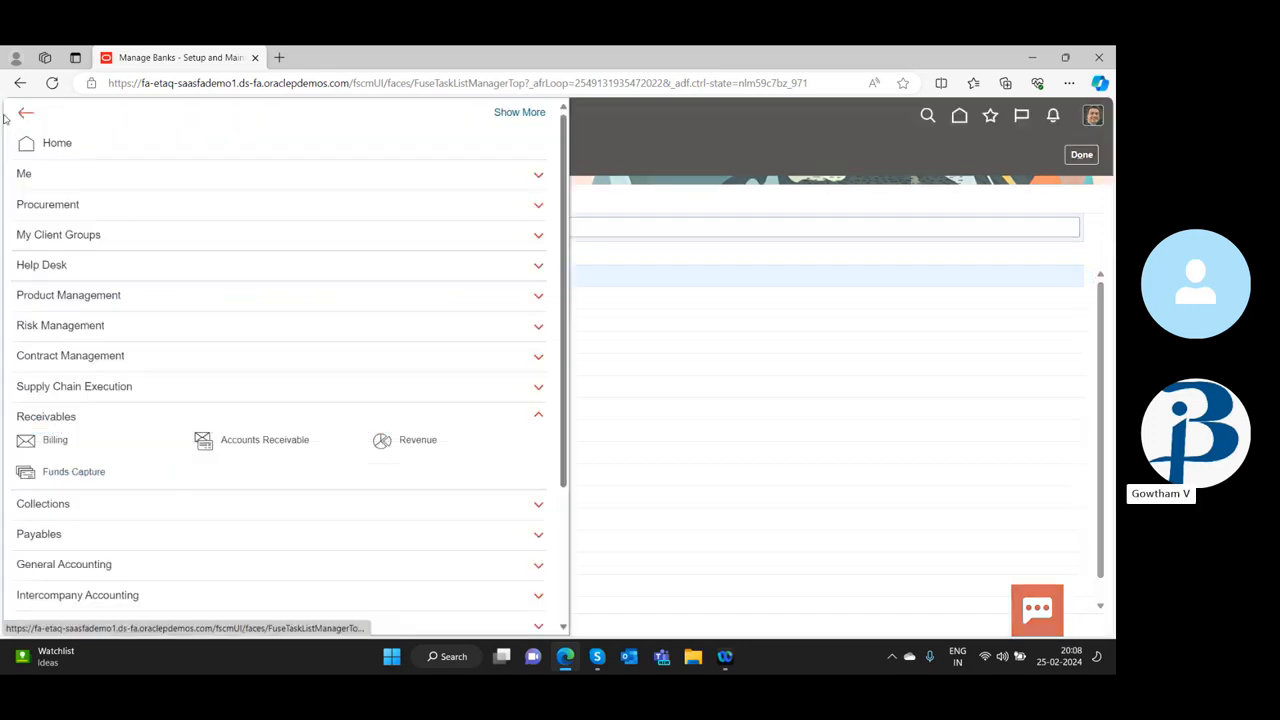
{"action": "left_click", "coordinate": [50, 146]}
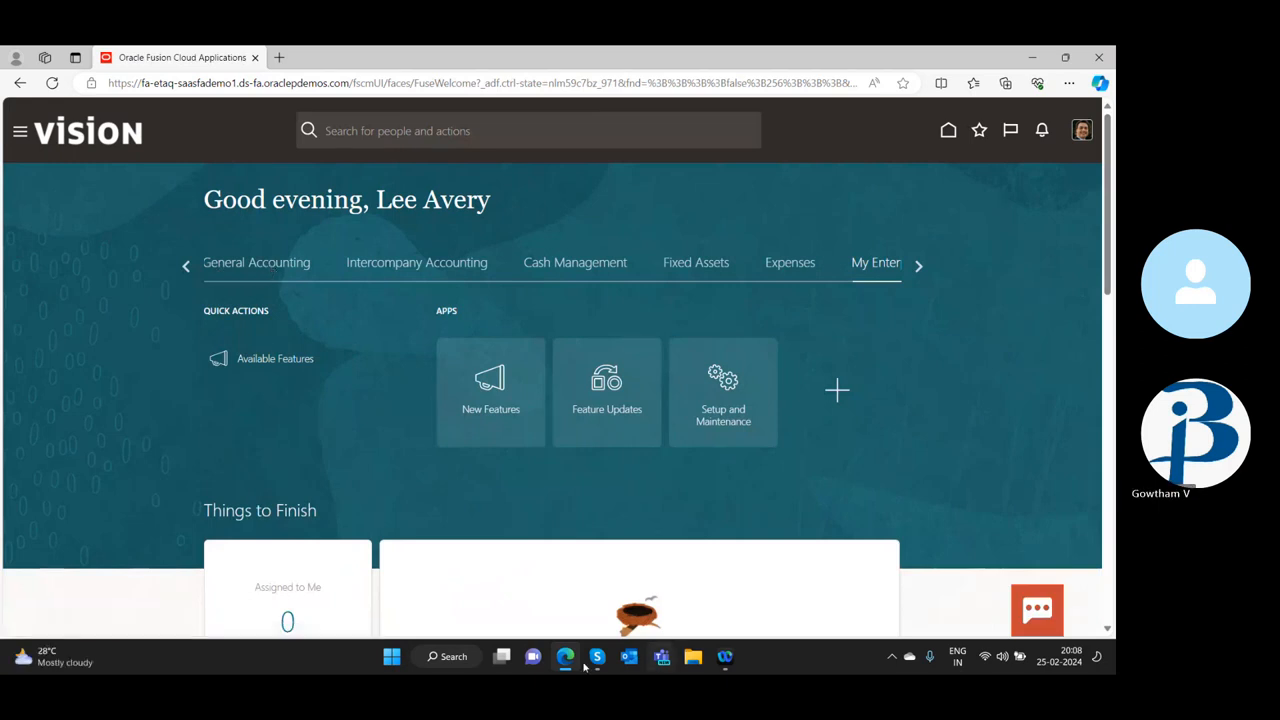
{"action": "left_click", "coordinate": [1035, 55]}
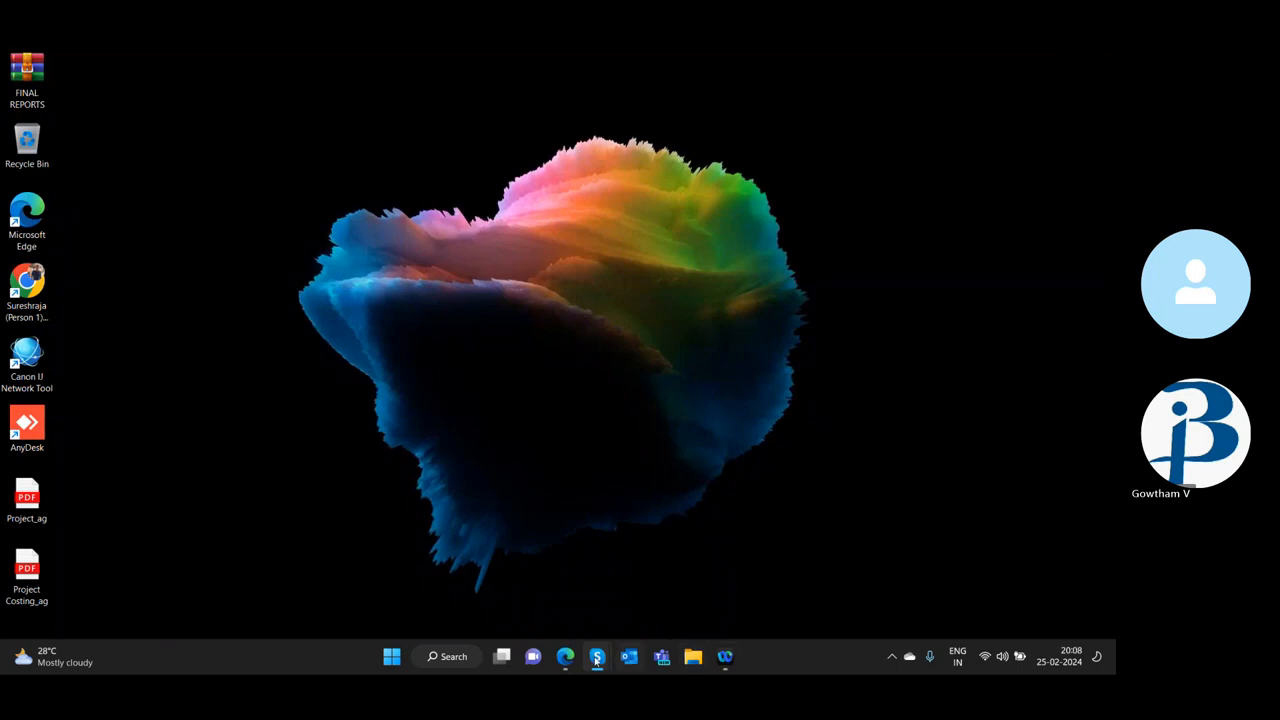
Refresh the desktop and switch to the Skype call window
{"action": "right_click", "coordinate": [792, 380]}
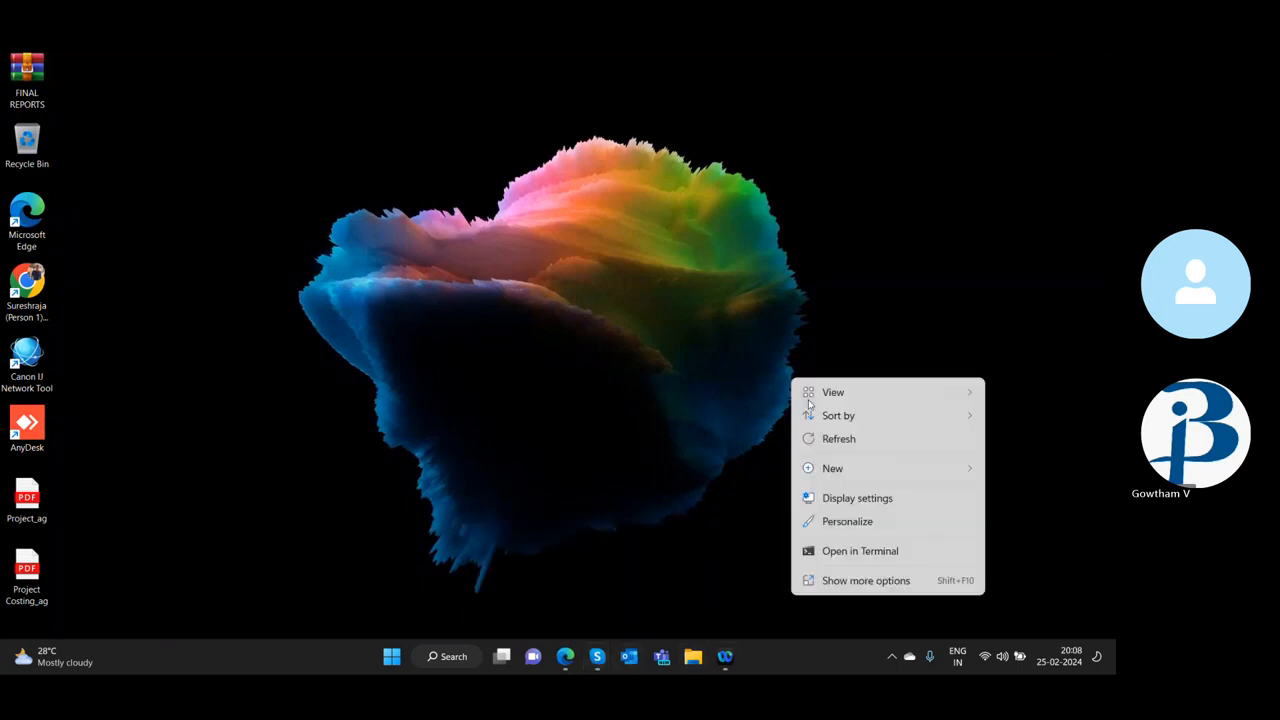
{"action": "left_click", "coordinate": [845, 438]}
{"action": "mouse_move", "coordinate": [597, 656]}
{"action": "left_click", "coordinate": [664, 580]}
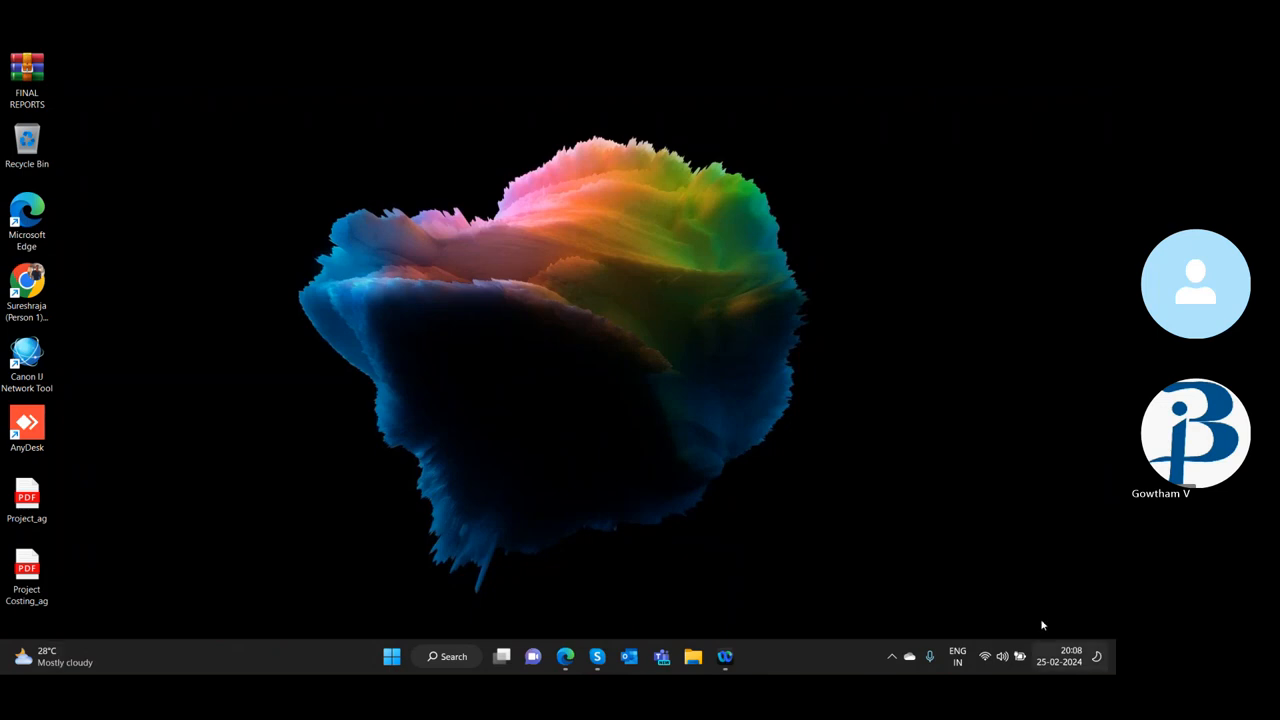
{"action": "right_click", "coordinate": [846, 191]}
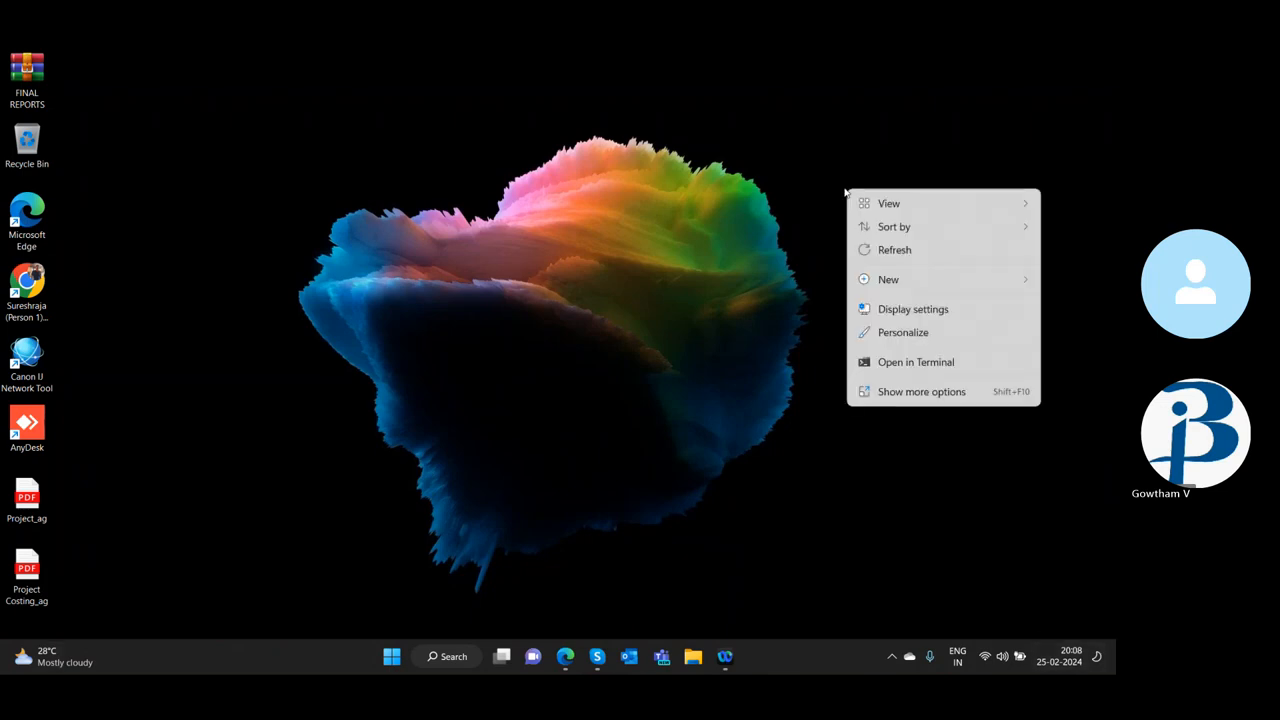
{"action": "left_click", "coordinate": [890, 250]}
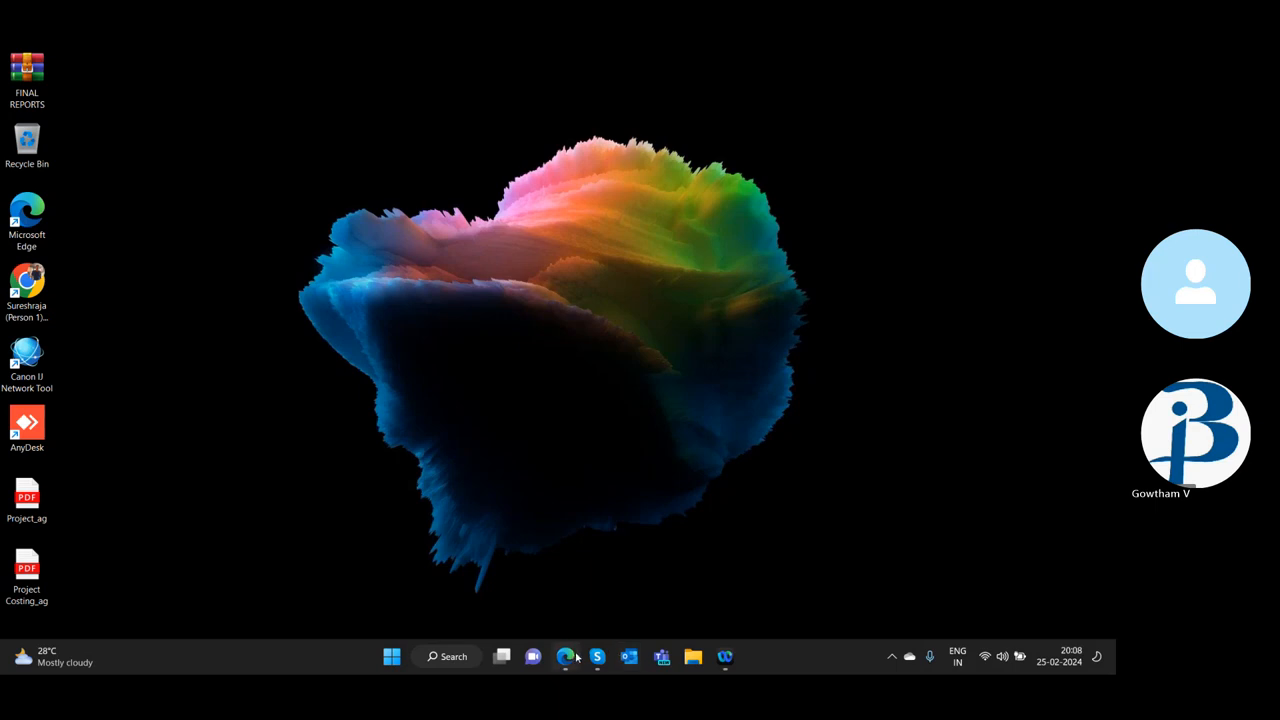
{"action": "left_click", "coordinate": [566, 584]}
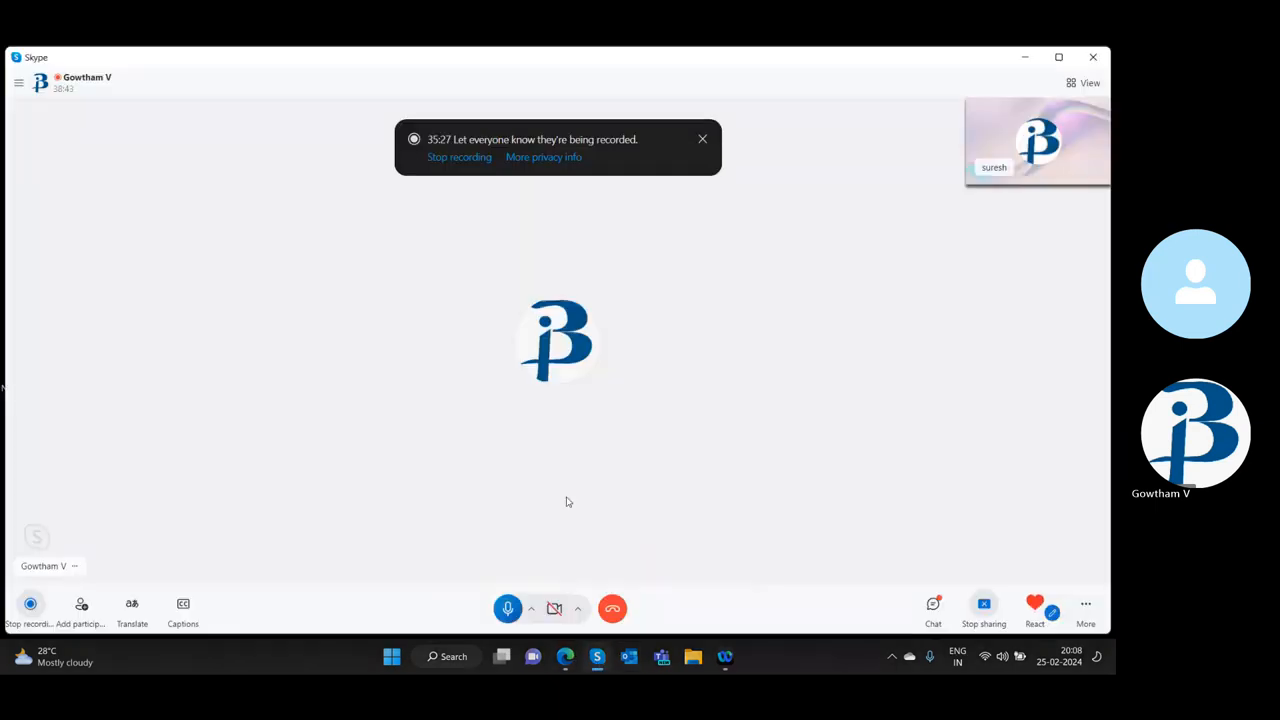